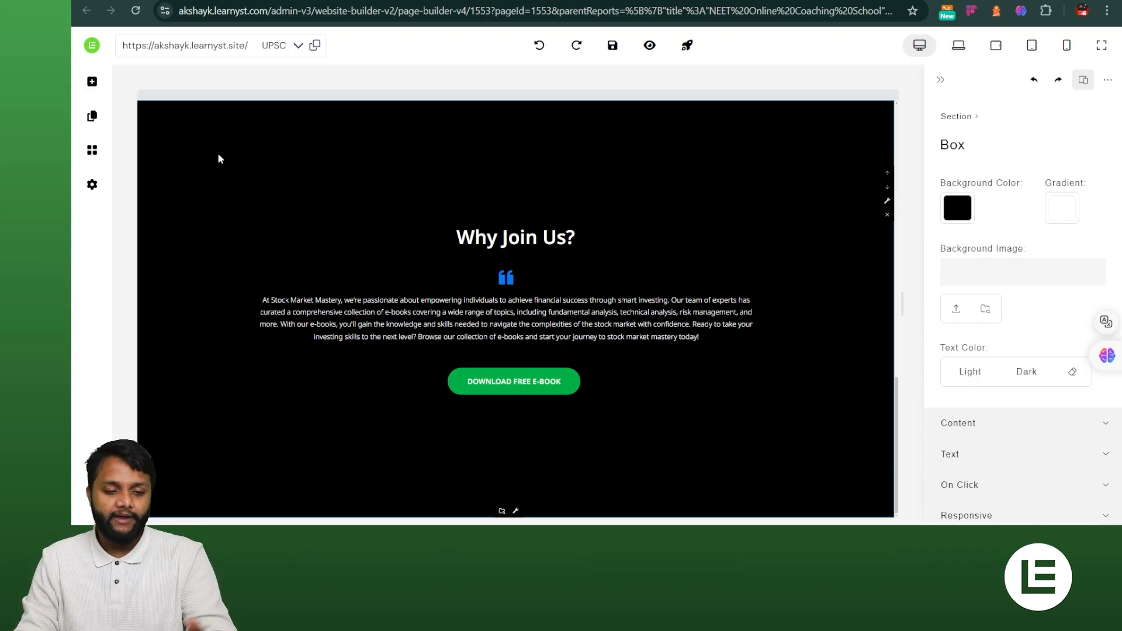
- Scroll the canvas back up to the site header and the Expert UPSC Coaching hero
scroll(484, 242, "up", 15)
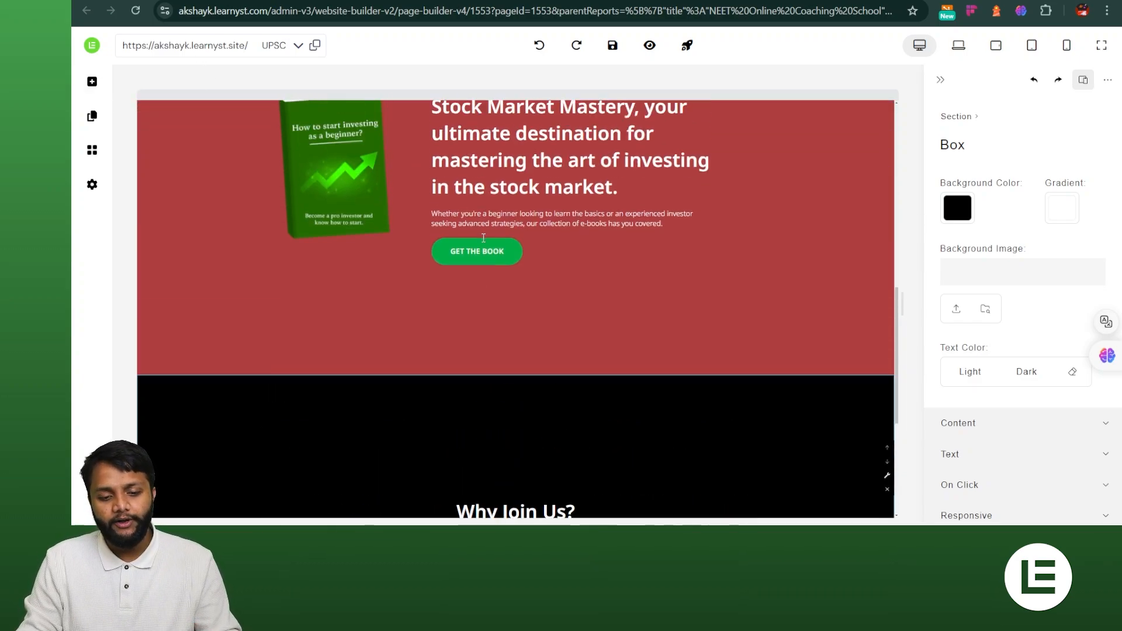
scroll(484, 242, "up", 4)
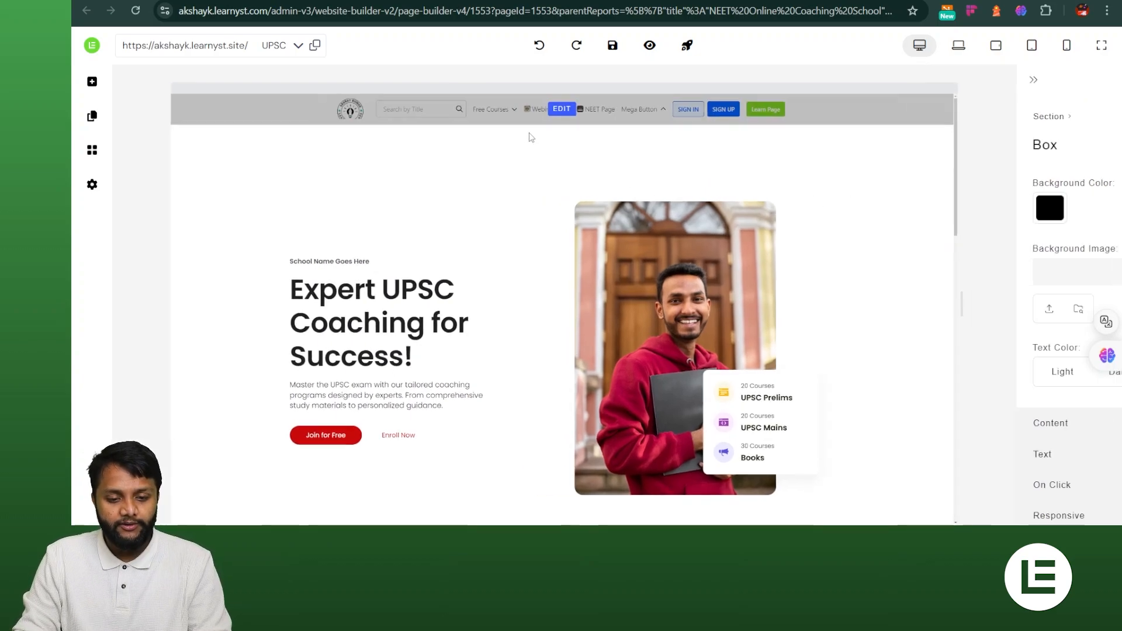
scroll(585, 138, "up", 3)
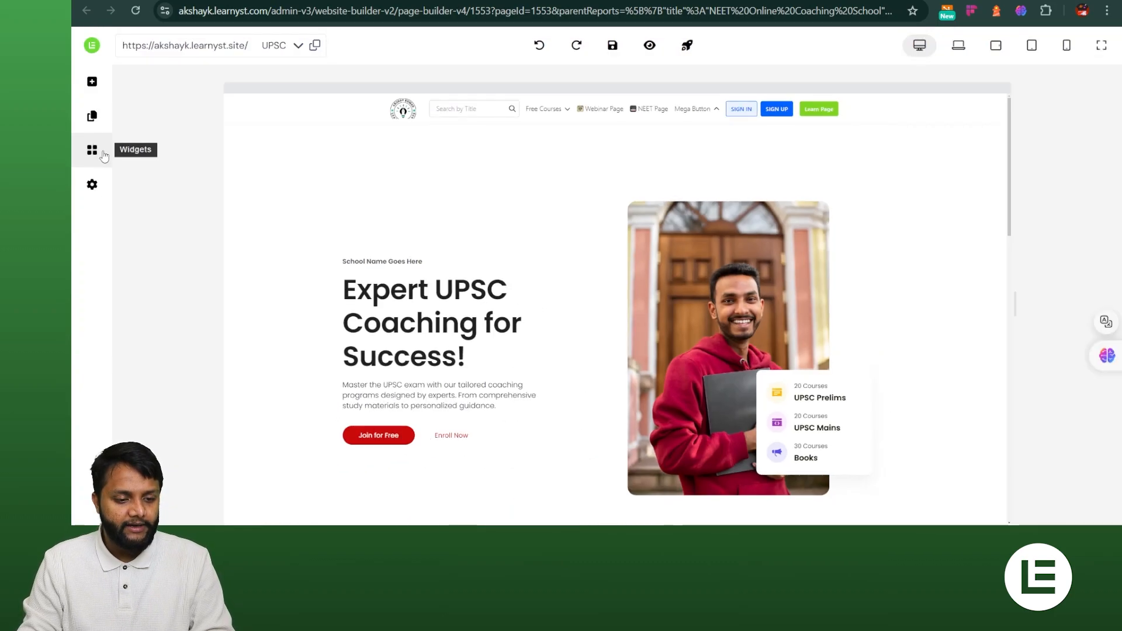
- Add a Sales Card widget from the widget library, then scroll down to the Why Join Us? section
left_click(99, 153)
scroll(372, 272, "down", 2)
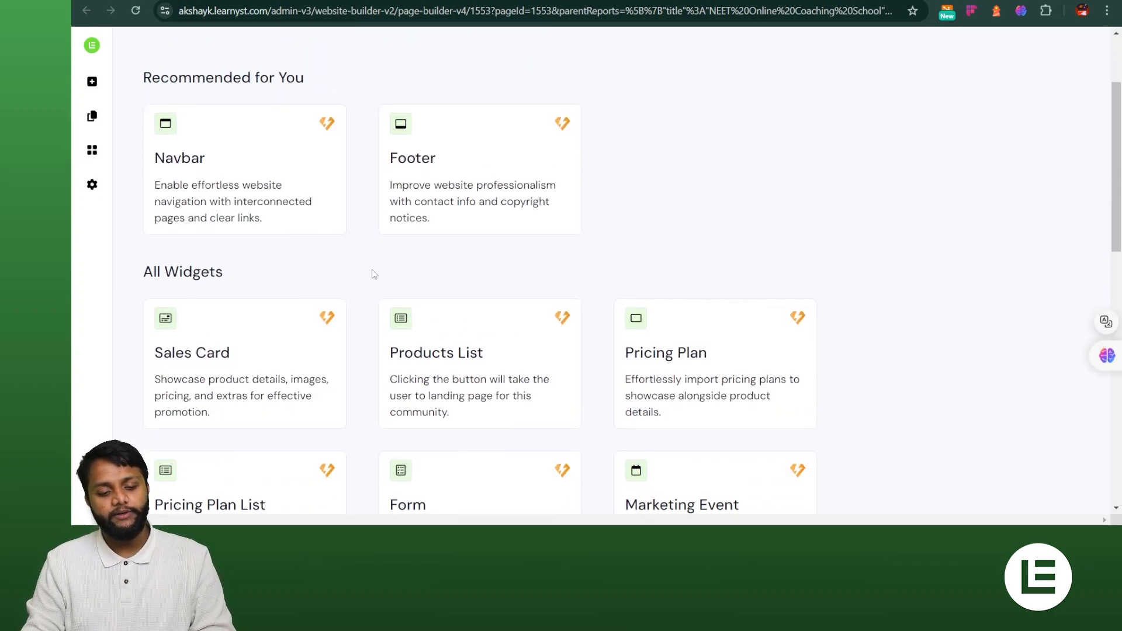
left_click(238, 335)
scroll(641, 330, "down", 1)
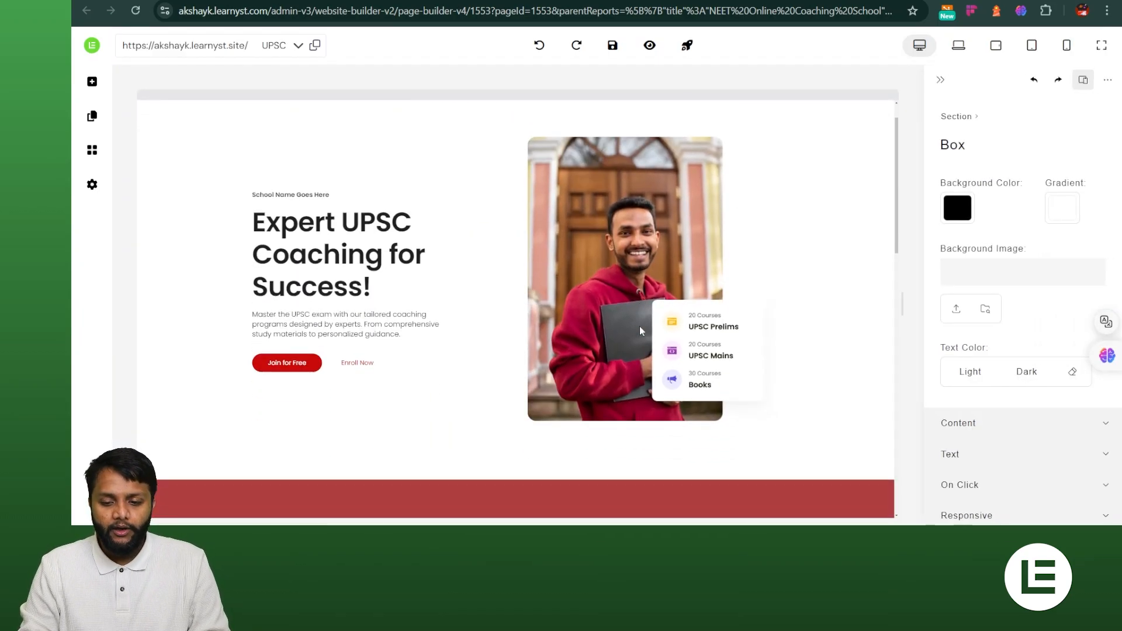
scroll(640, 328, "down", 5)
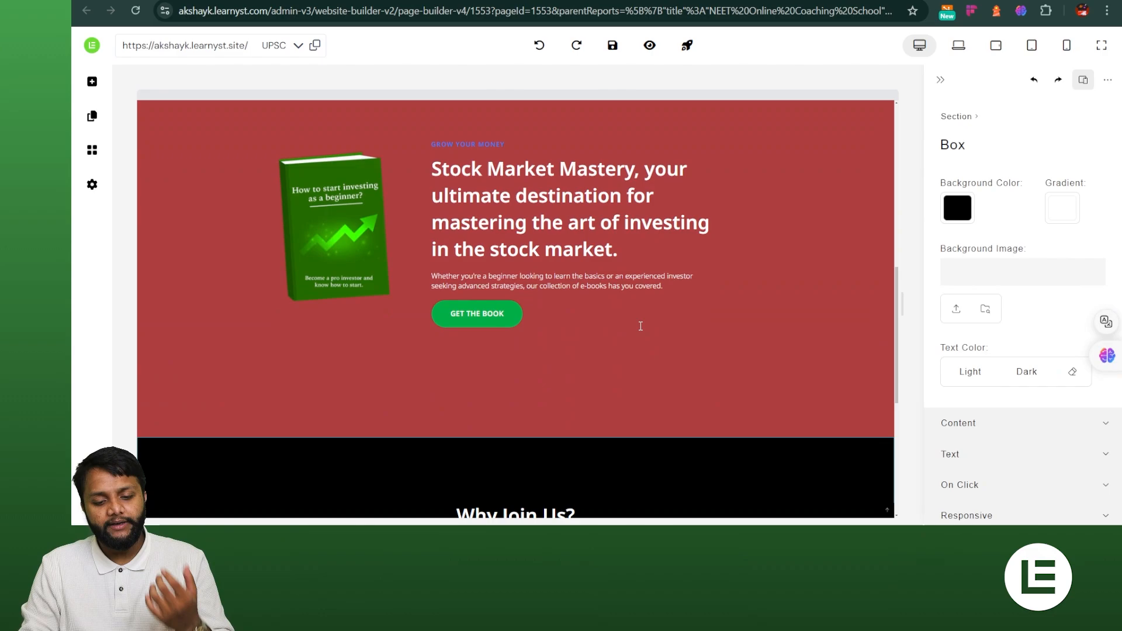
scroll(639, 325, "down", 5)
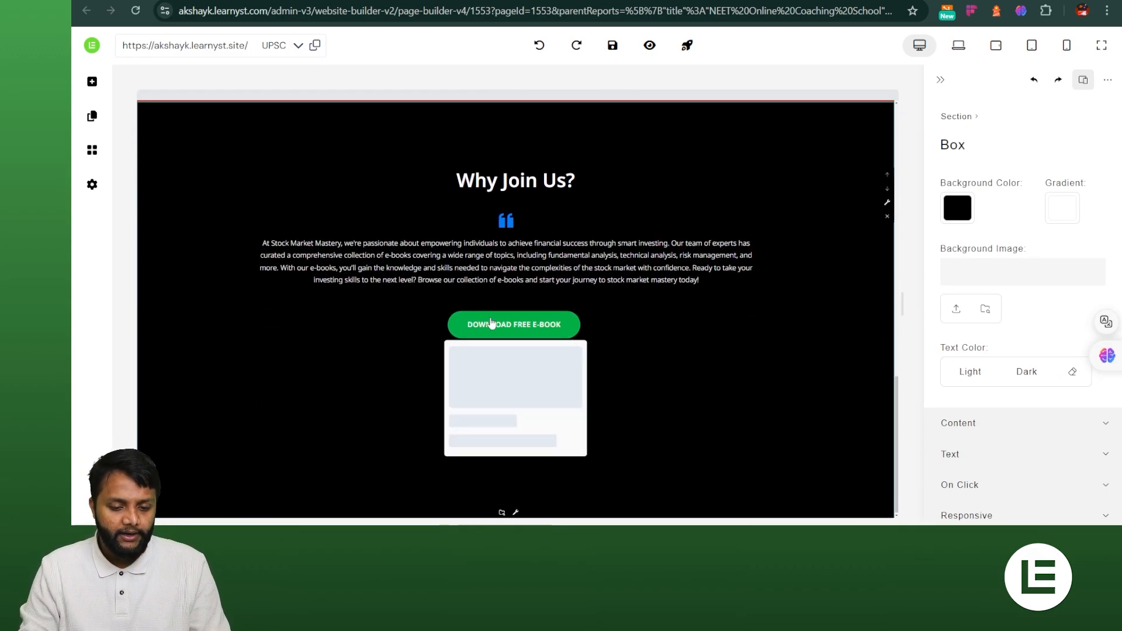
- Connect the Sales Card to Yoga 2.0's YOGA EMI PLAN, with the action Go to Product Details
left_click(510, 398)
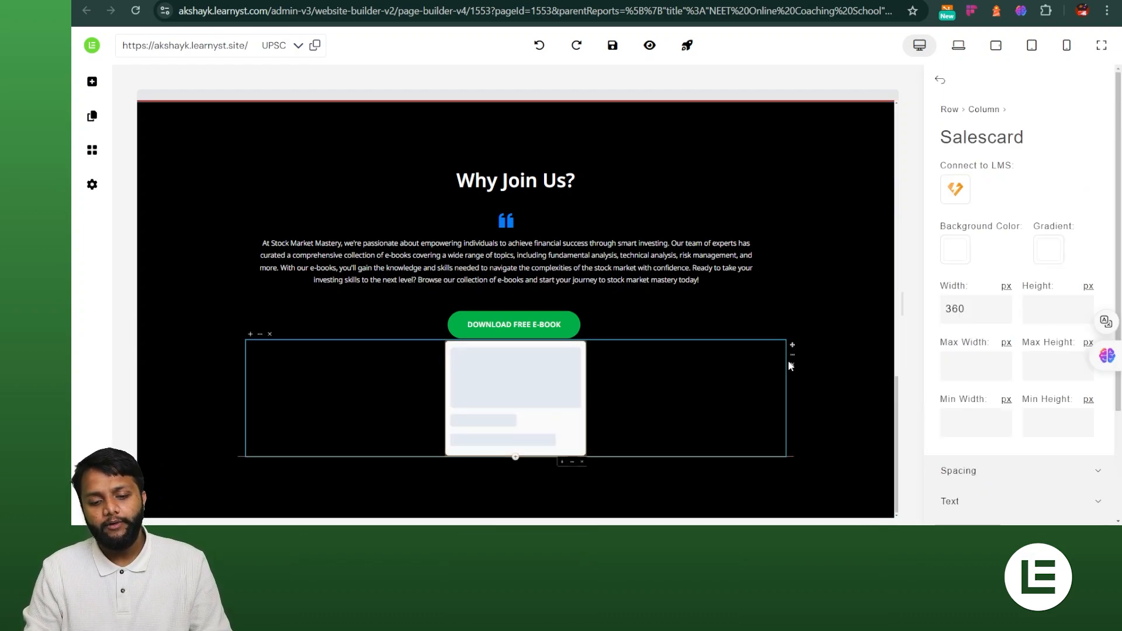
left_click(954, 193)
left_click(979, 123)
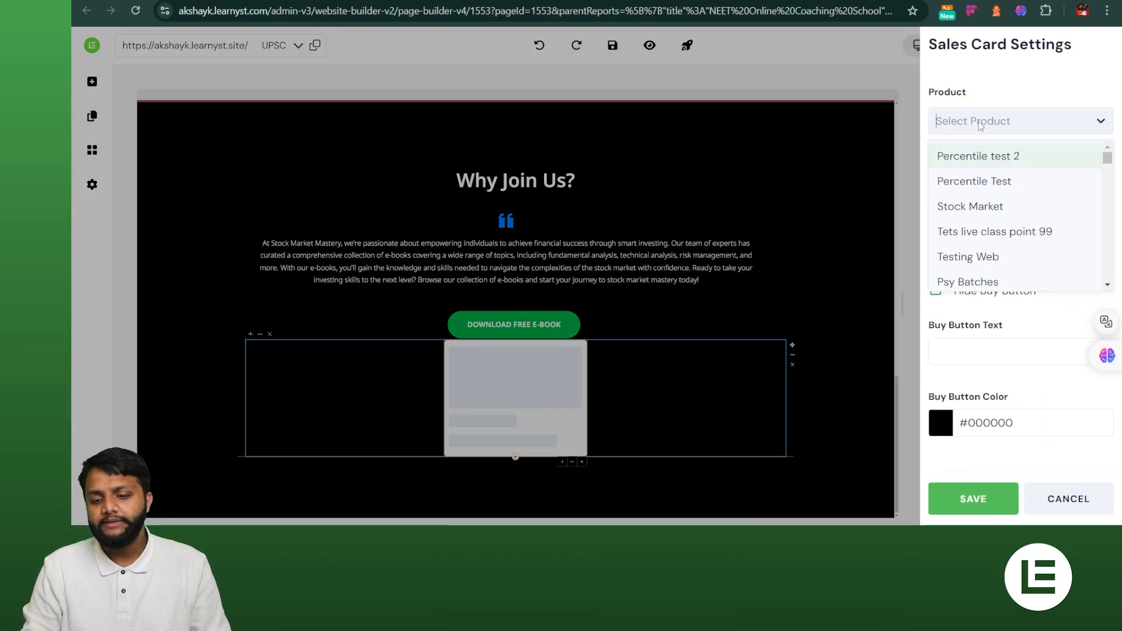
type("yoga")
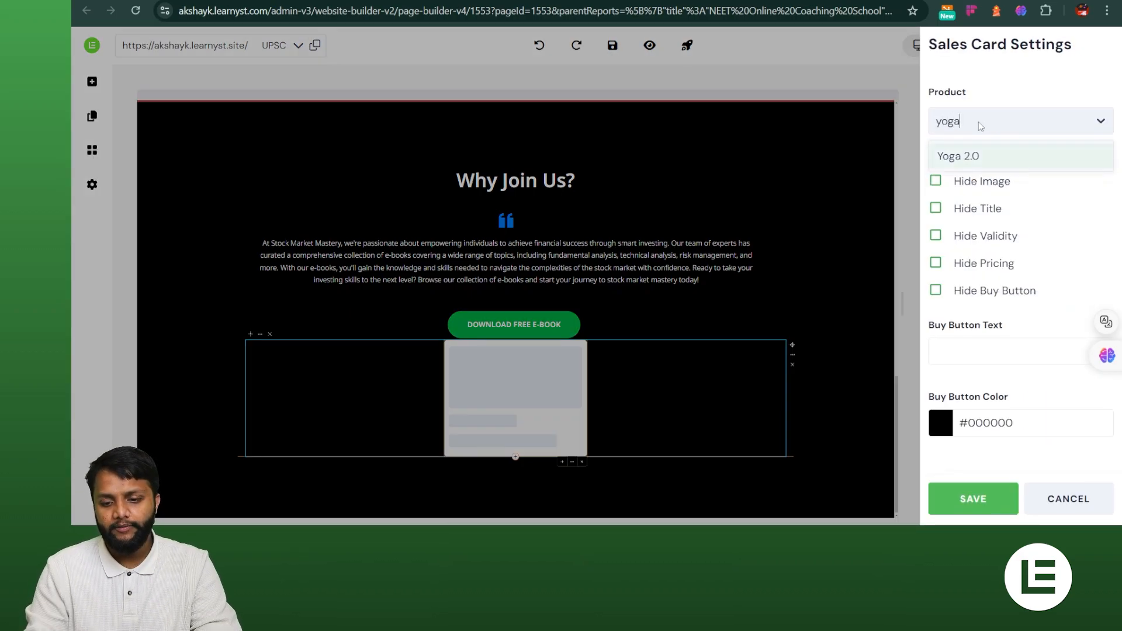
left_click(975, 158)
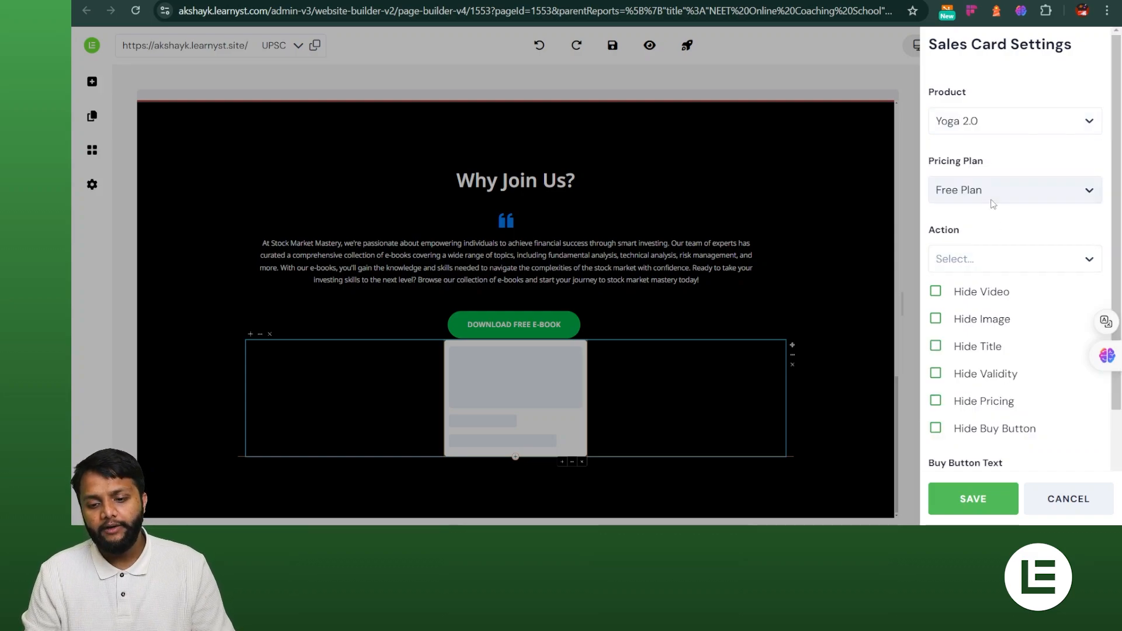
left_click(992, 201)
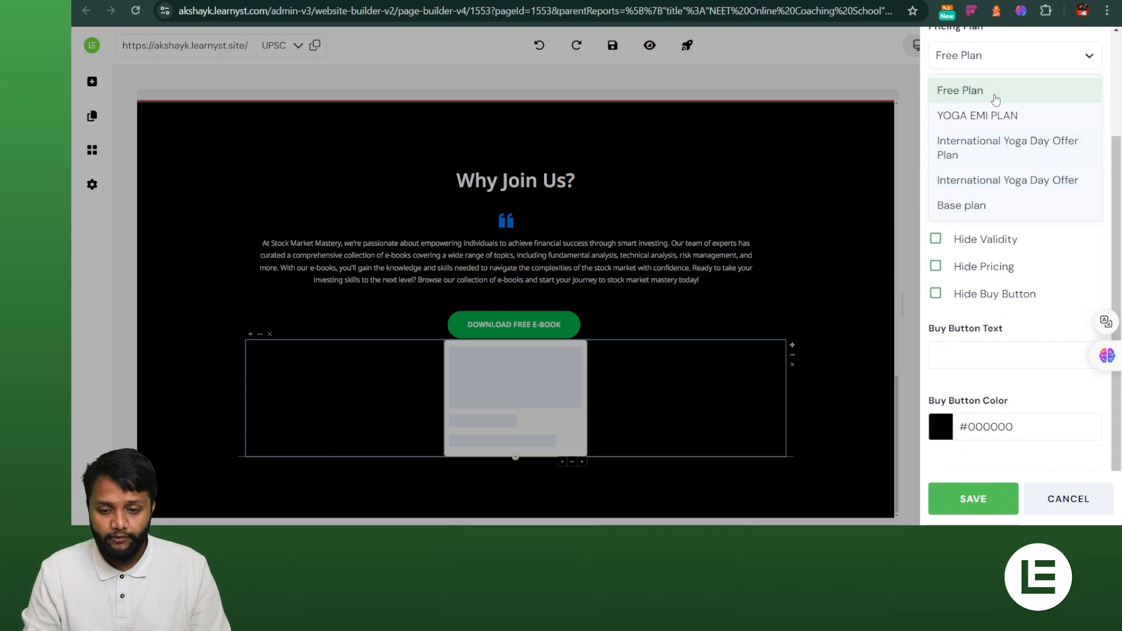
left_click(997, 124)
left_click(974, 124)
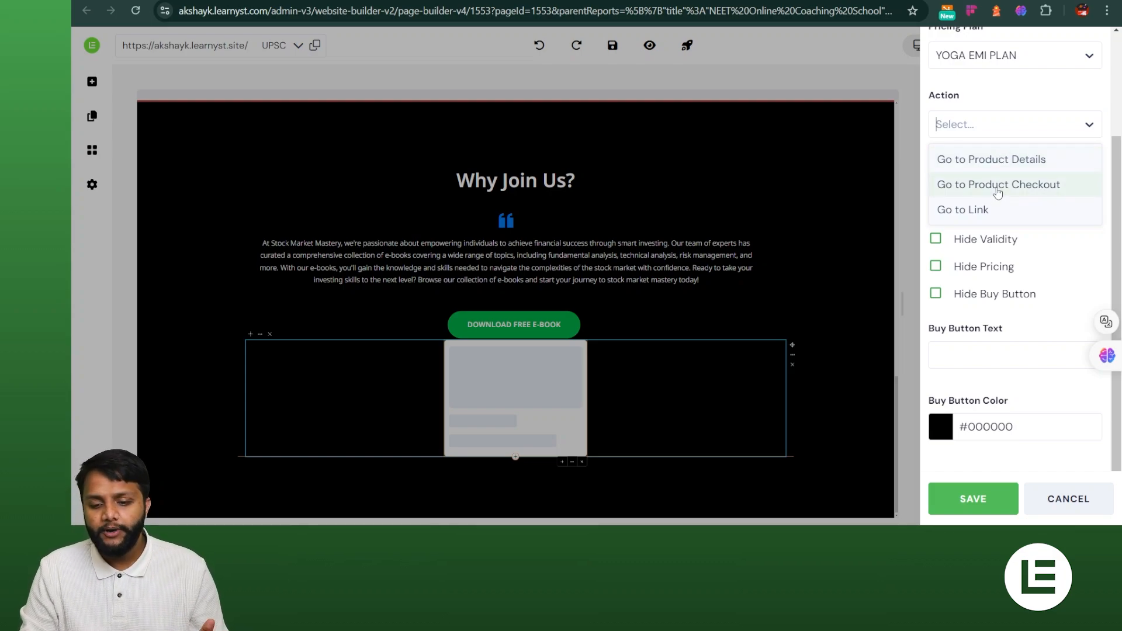
left_click(993, 159)
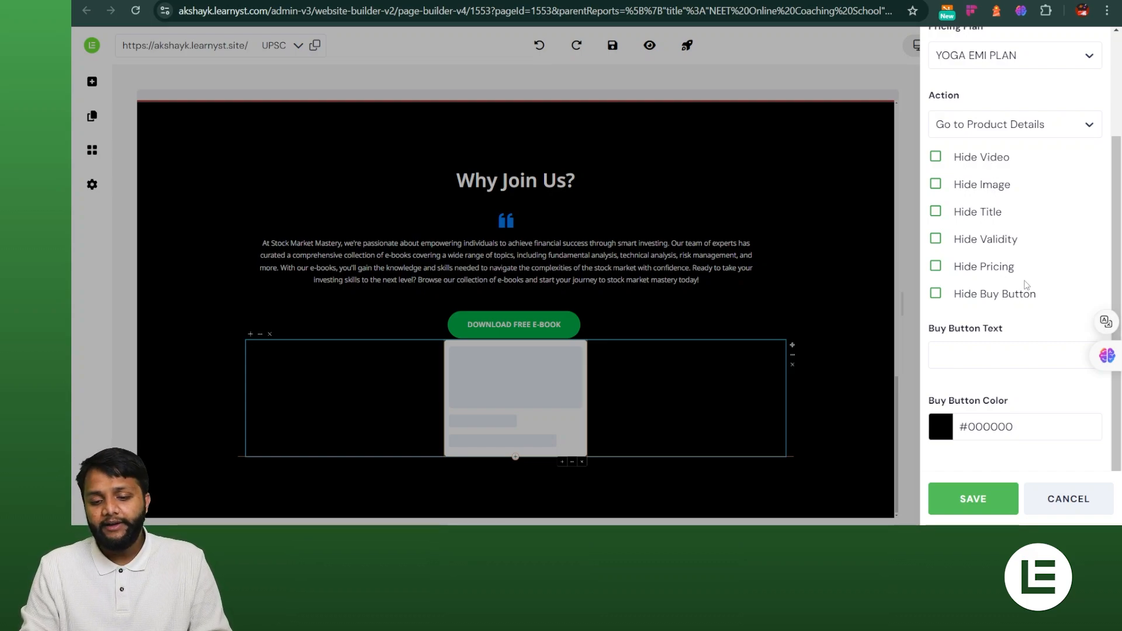
- Change the buy button text to 'Get It Now' and save the card settings
left_click(1008, 359)
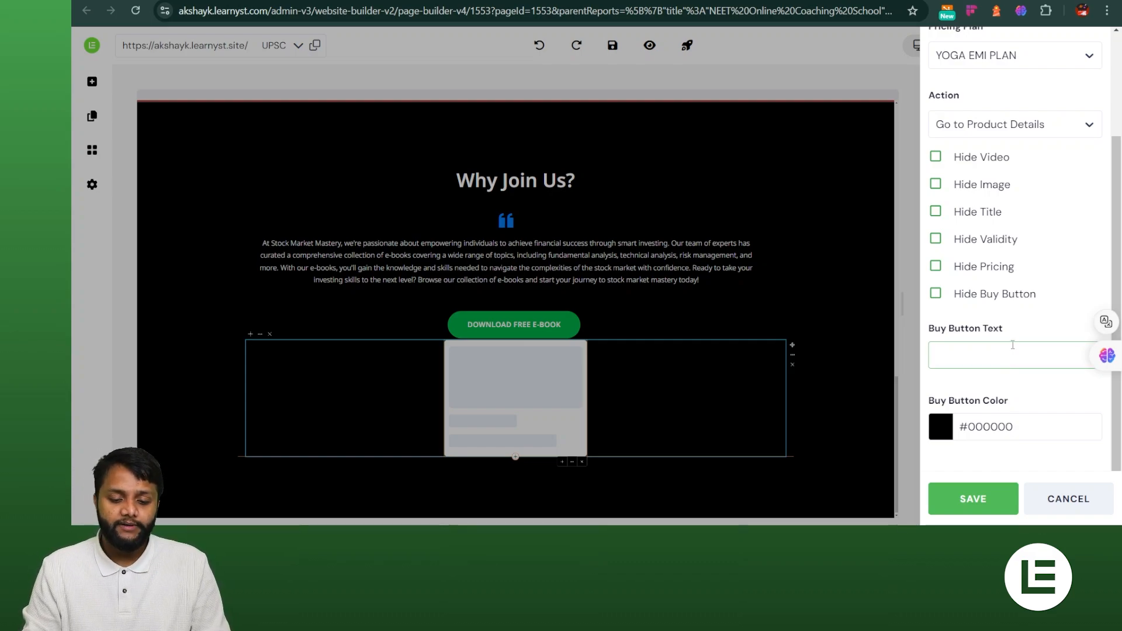
type("Get ")
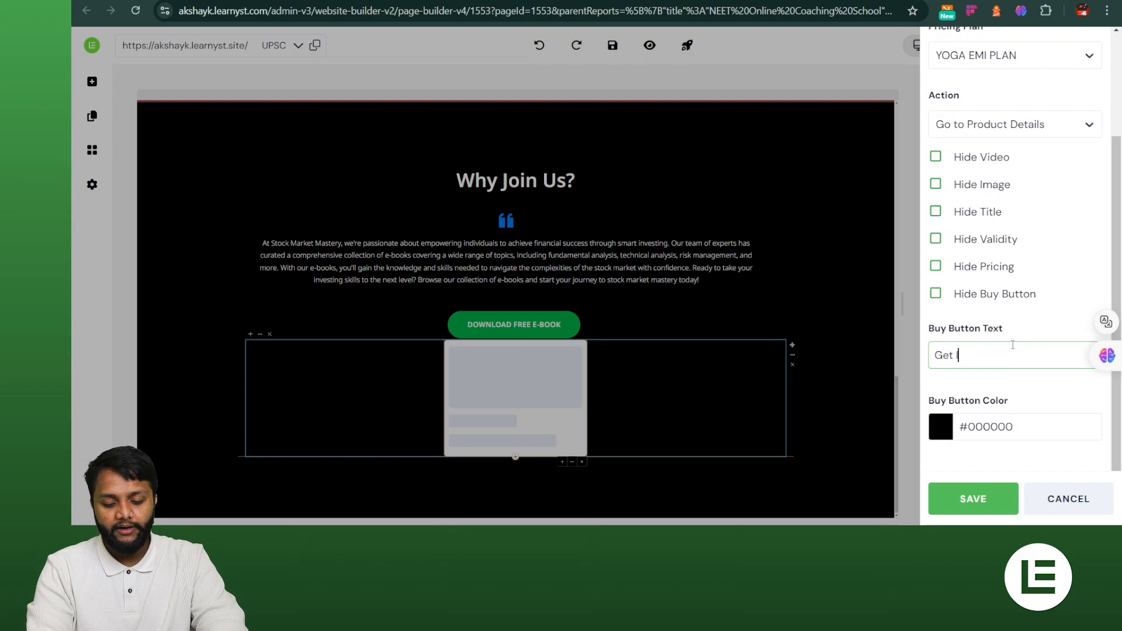
type("It NOw")
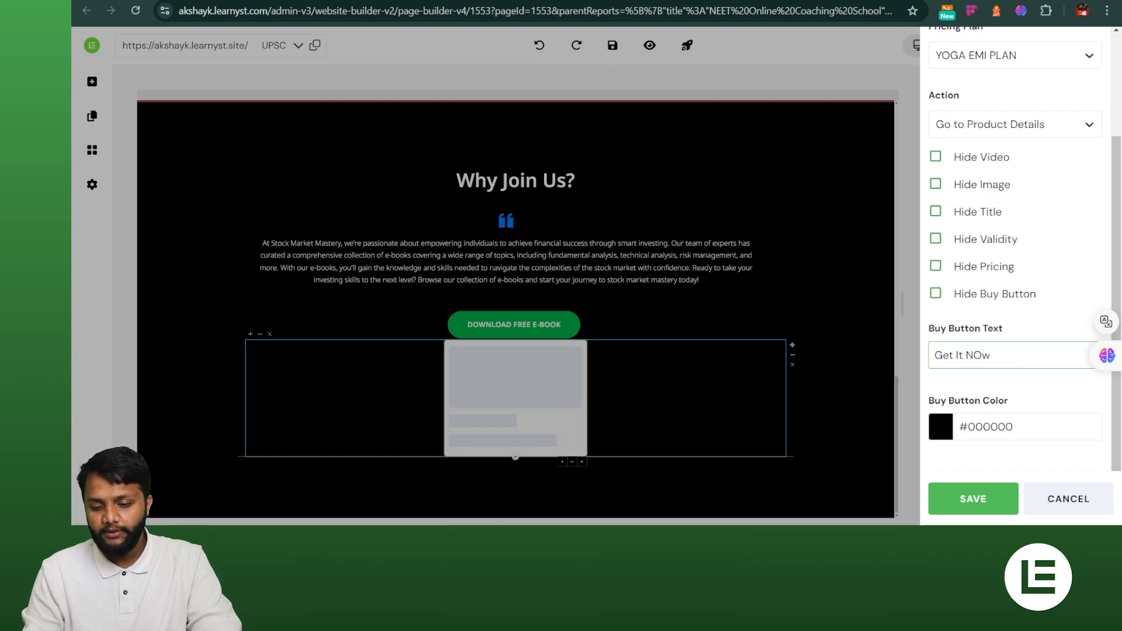
key("ctrl+shift+Left")
type("Now")
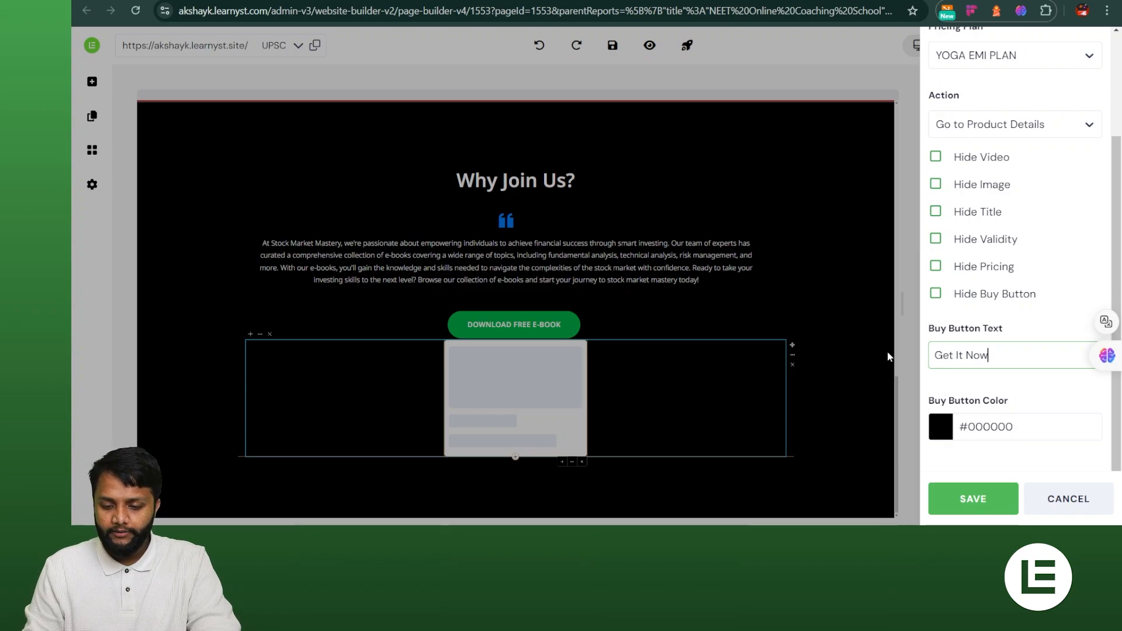
left_click(982, 501)
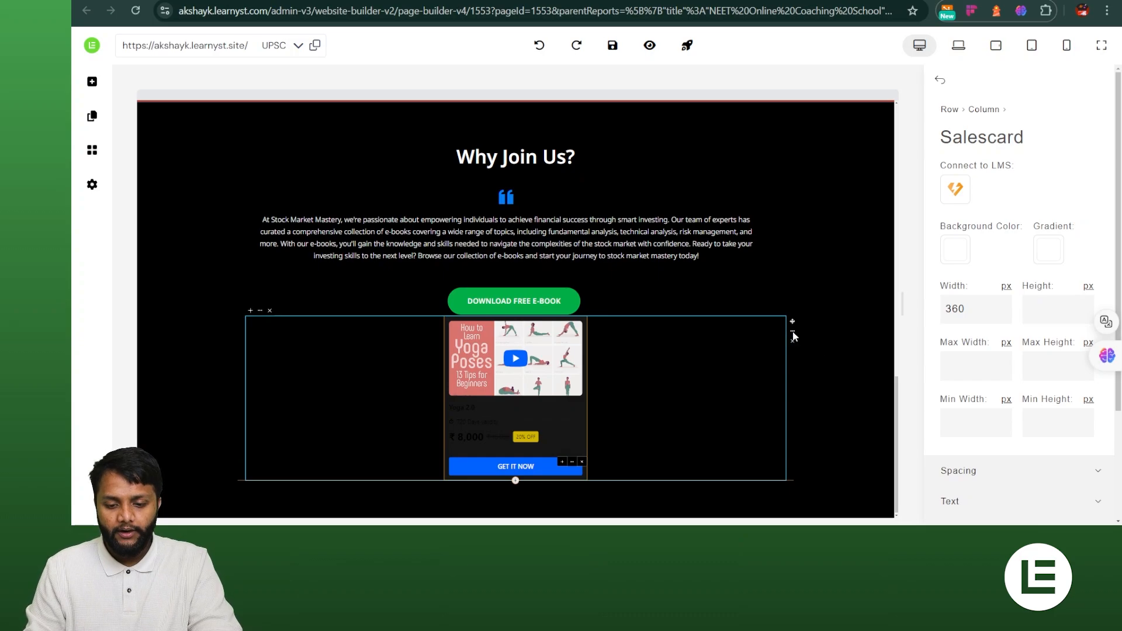
- Set the Why Join Us? section's background colour to red
left_click(850, 145)
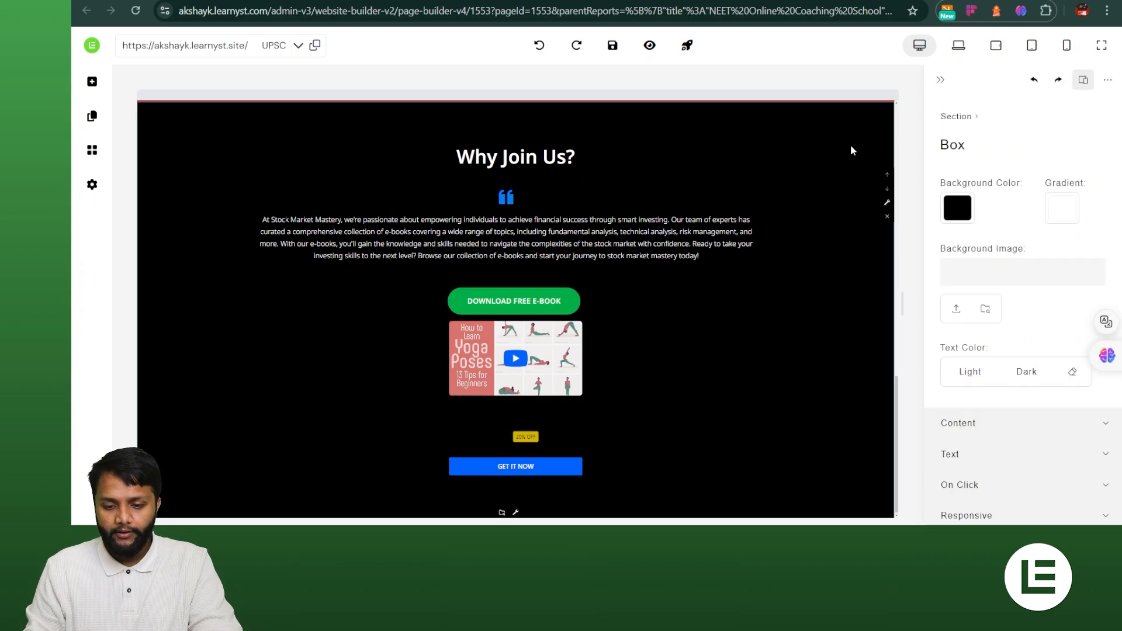
left_click(959, 208)
left_click(1055, 253)
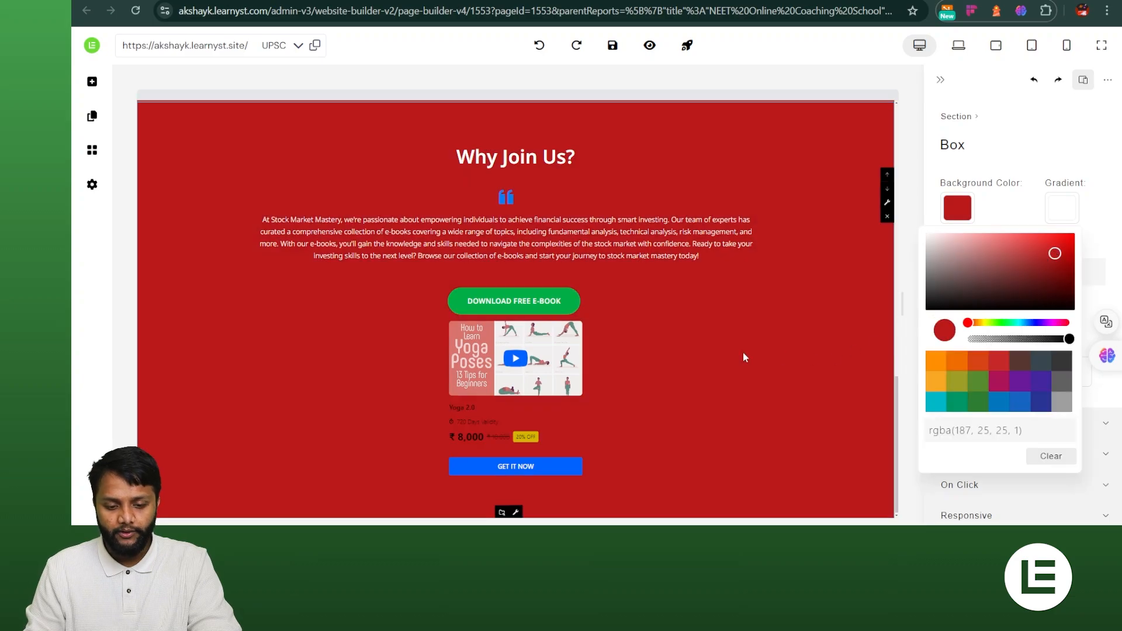
left_click(583, 305)
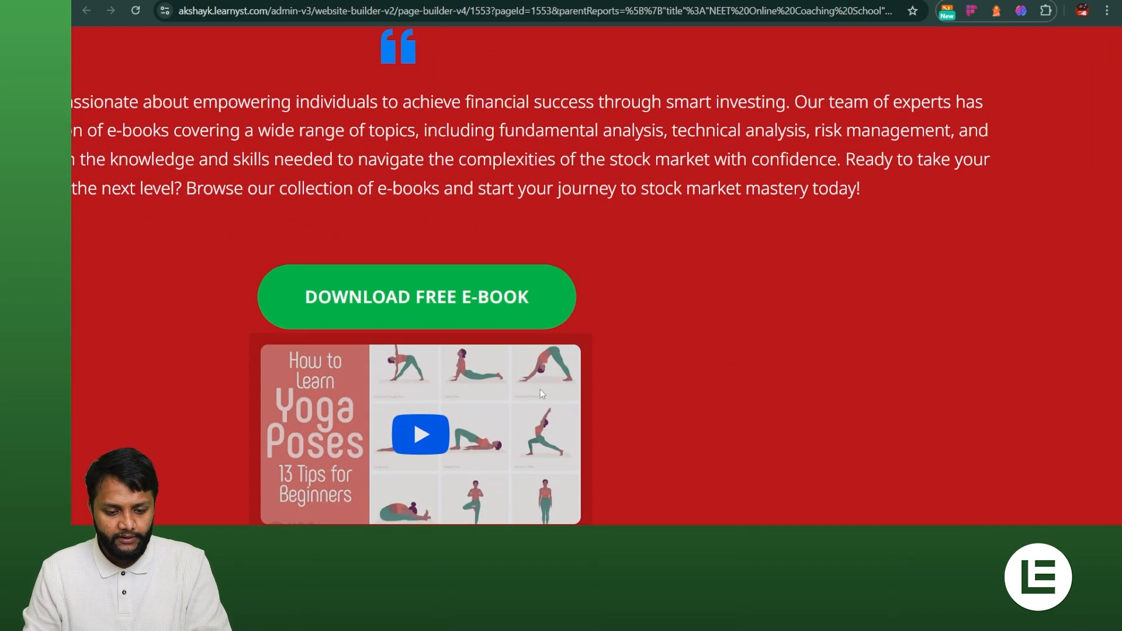
scroll(539, 387, "down", 3)
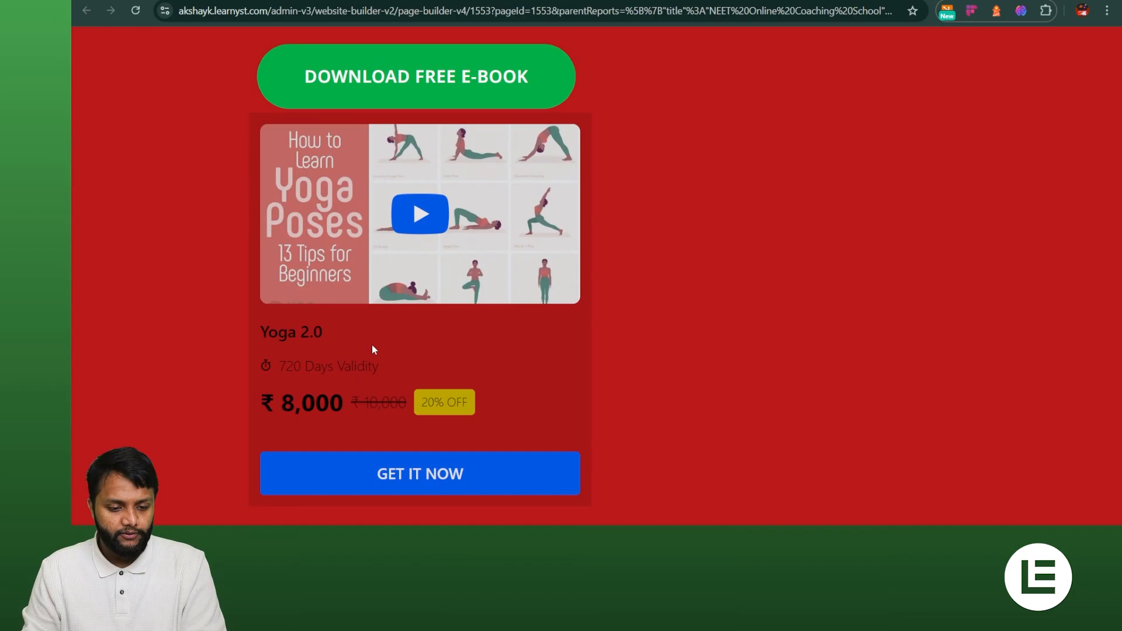
scroll(458, 461, "down", 2)
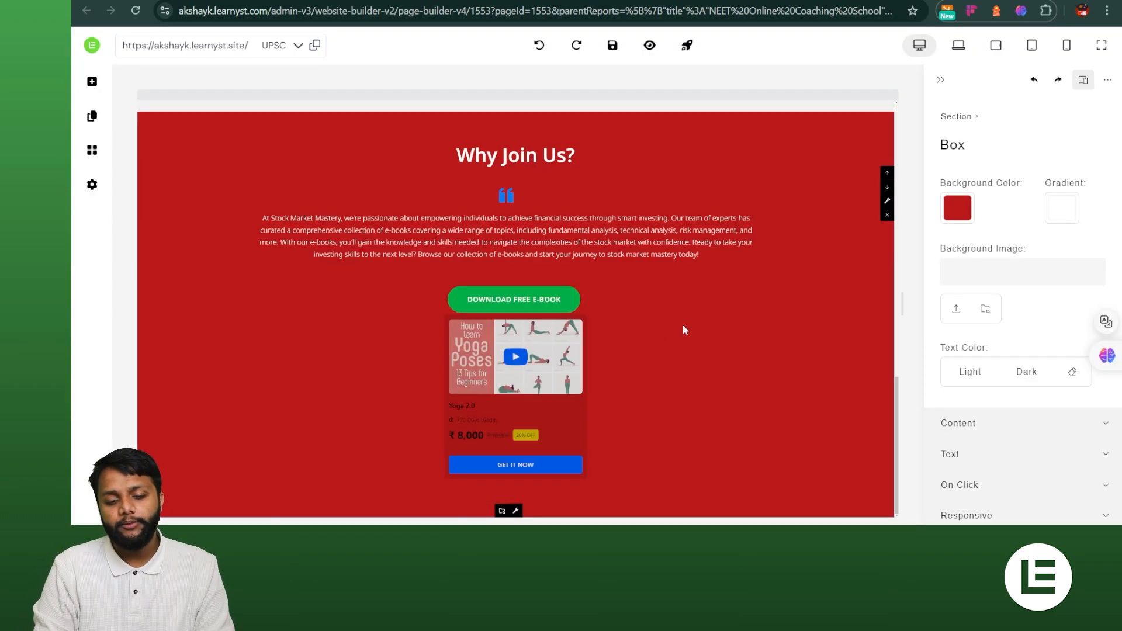
- Delete the row holding the Yoga sales card
left_click(683, 325)
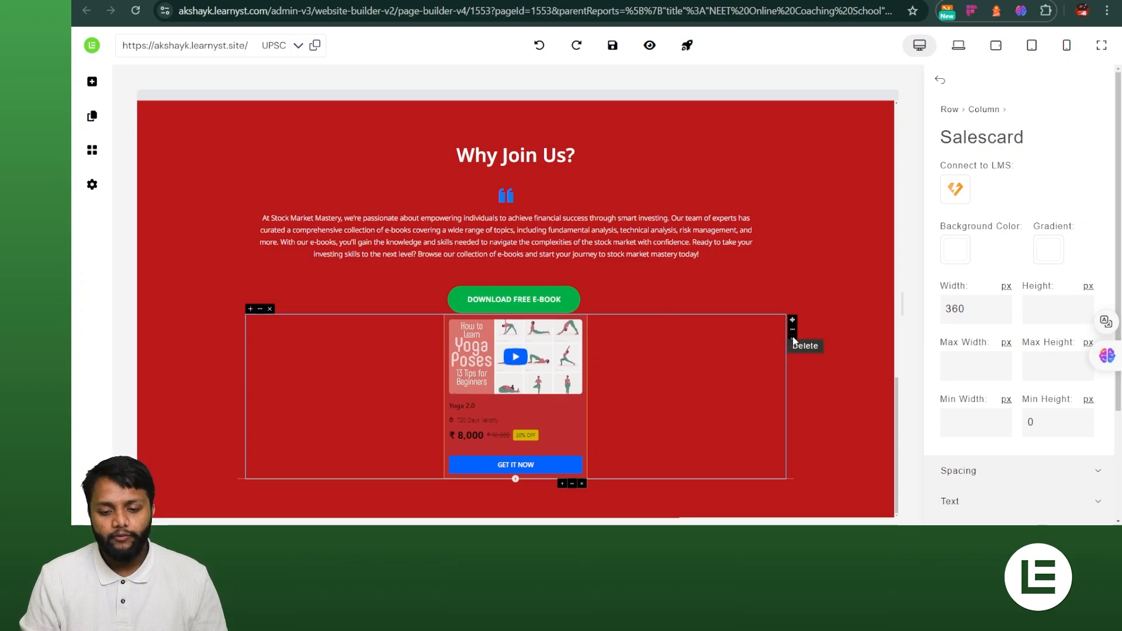
left_click(793, 341)
- Insert a Products List widget below the DOWNLOAD FREE E-BOOK button in the red section
left_click(107, 154)
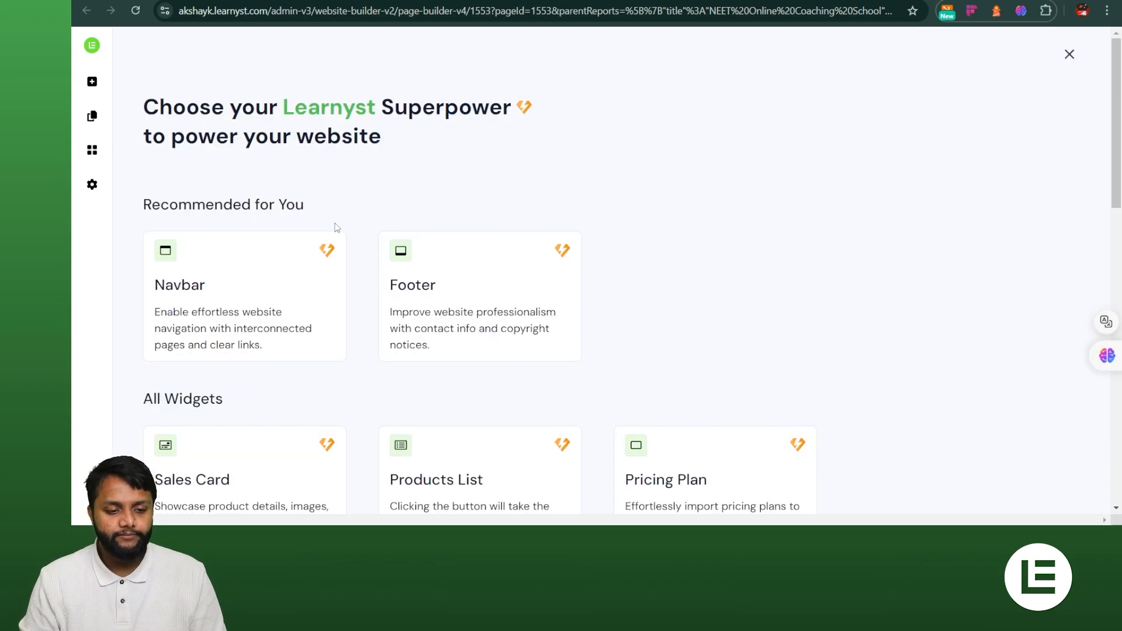
scroll(428, 302, "down", 3)
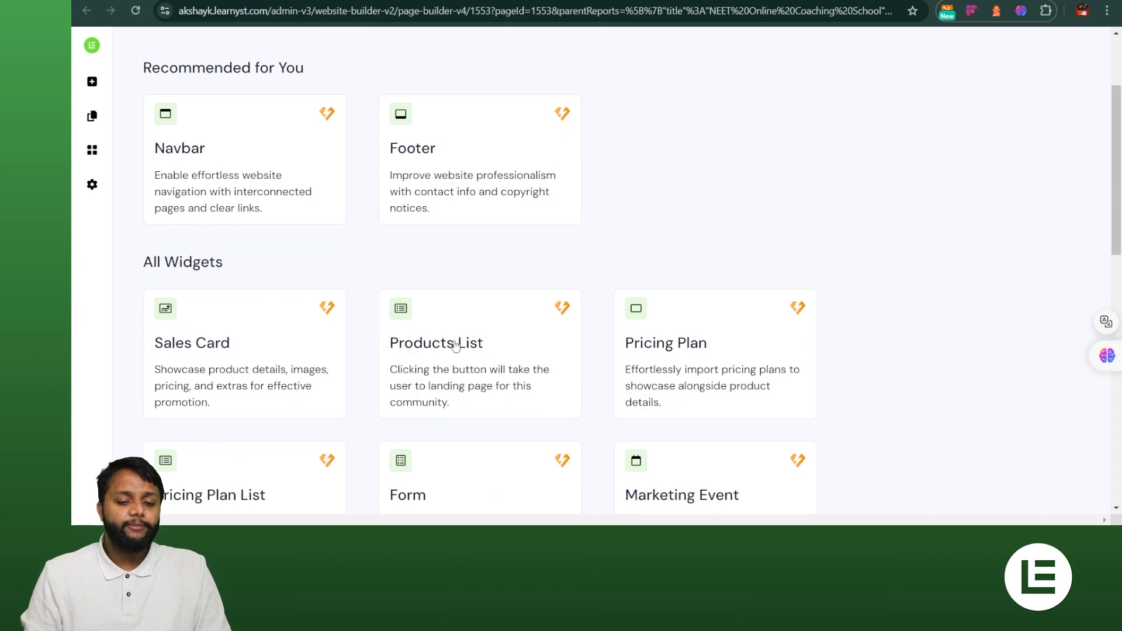
left_click(456, 346)
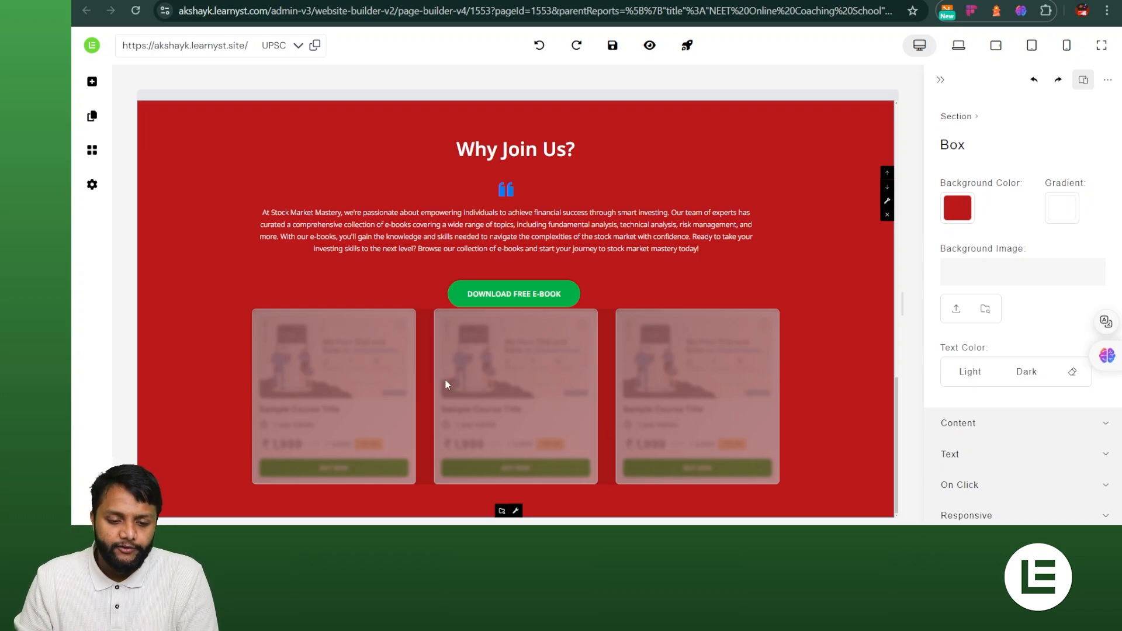
- Connect the Products List to LMS, filtering by Product with Product Type Test Series
left_click(700, 377)
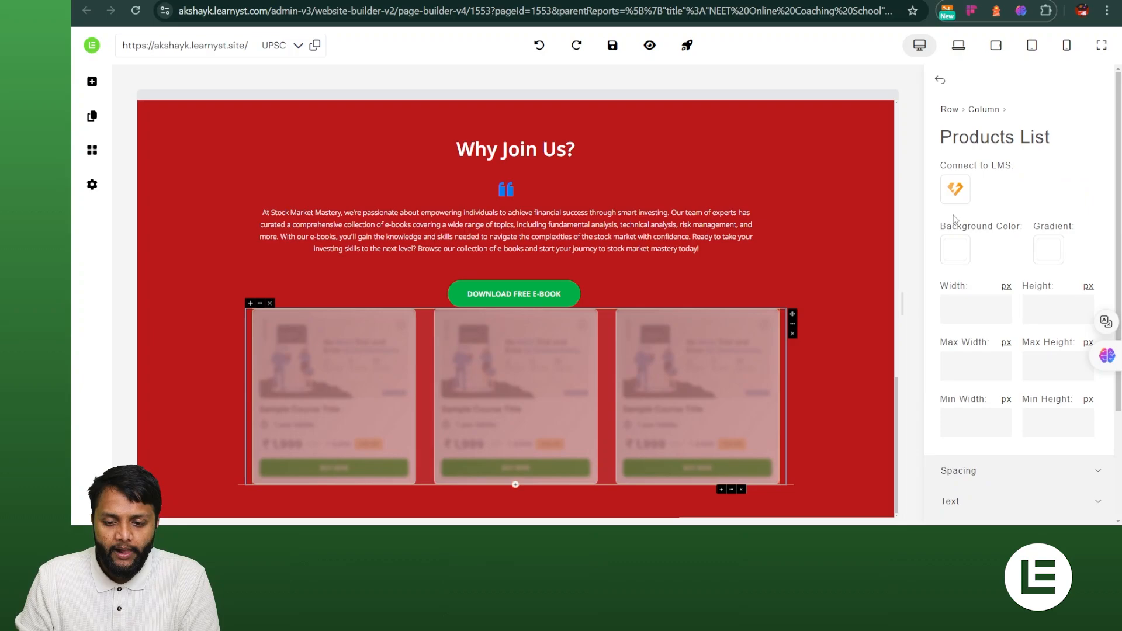
left_click(962, 186)
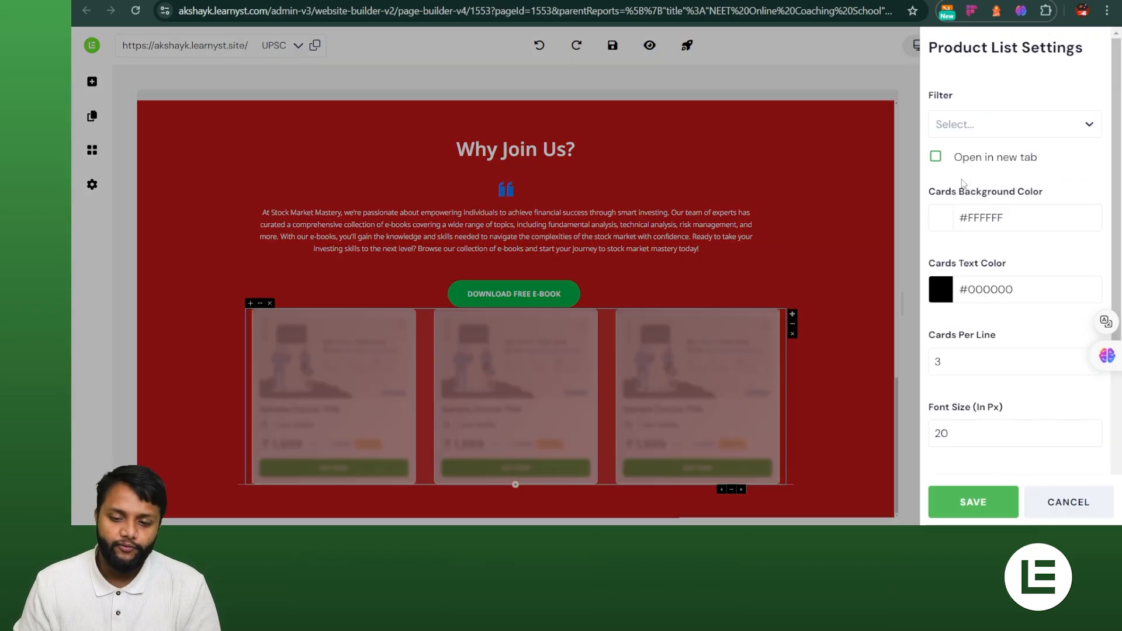
left_click(987, 127)
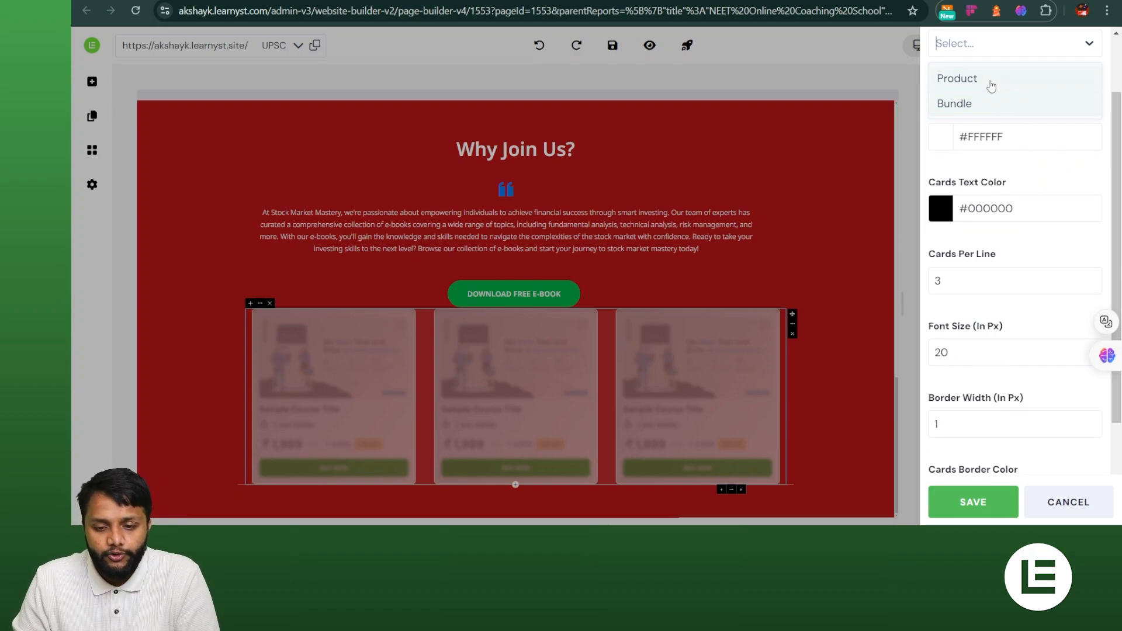
left_click(974, 84)
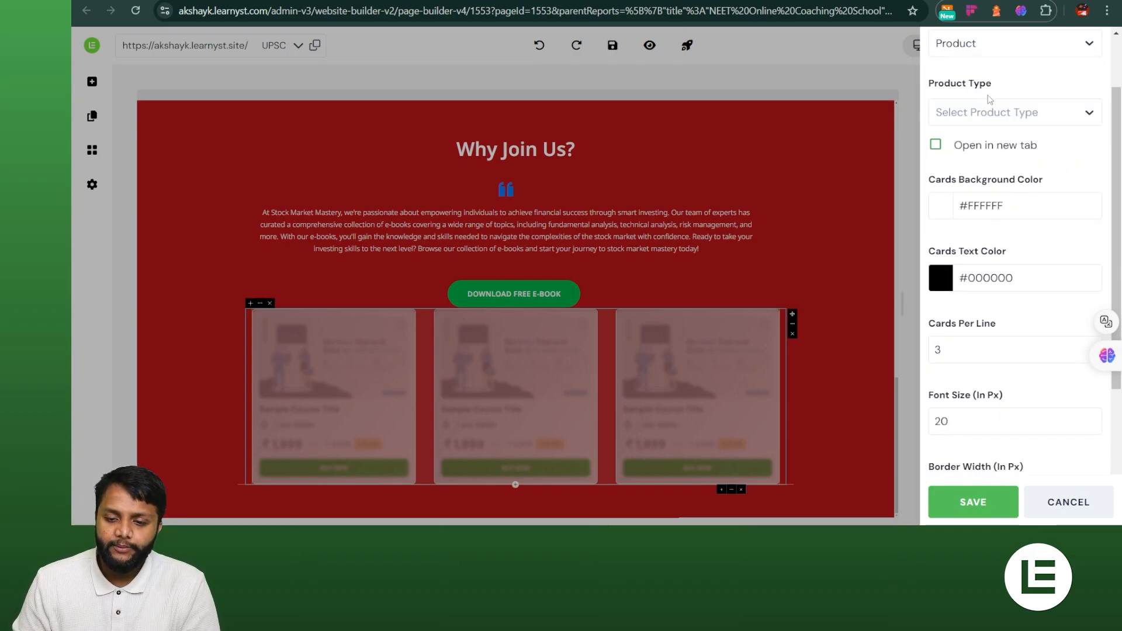
scroll(994, 175, "up", 1)
left_click(988, 183)
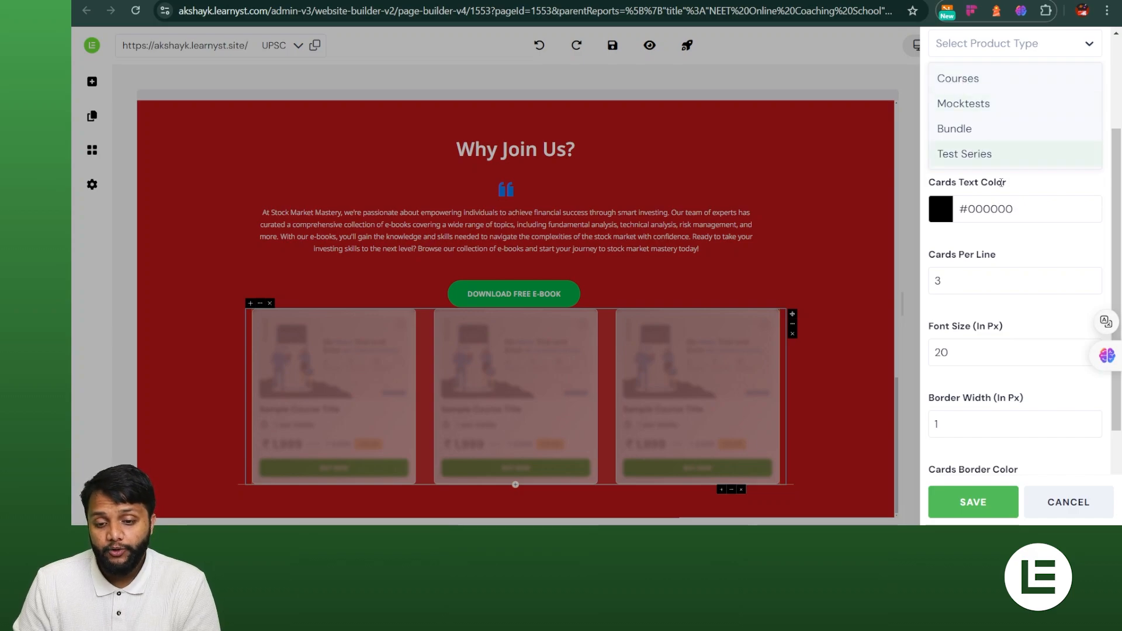
left_click(995, 156)
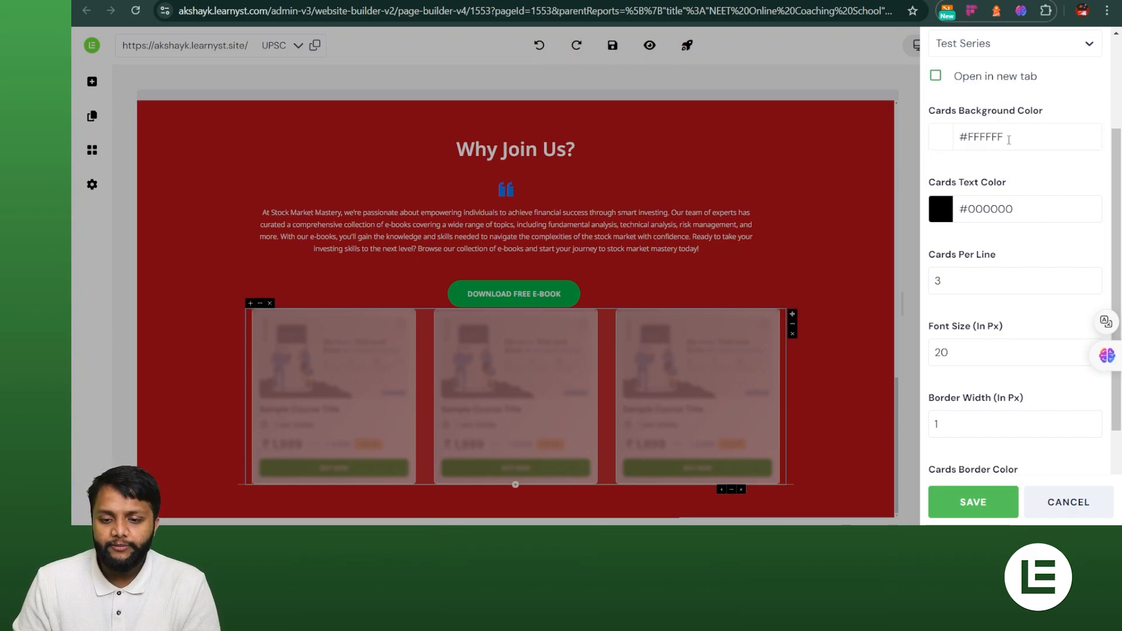
- Set Cards Per Line to 4 and save the Products List settings
scroll(994, 251, "down", 1)
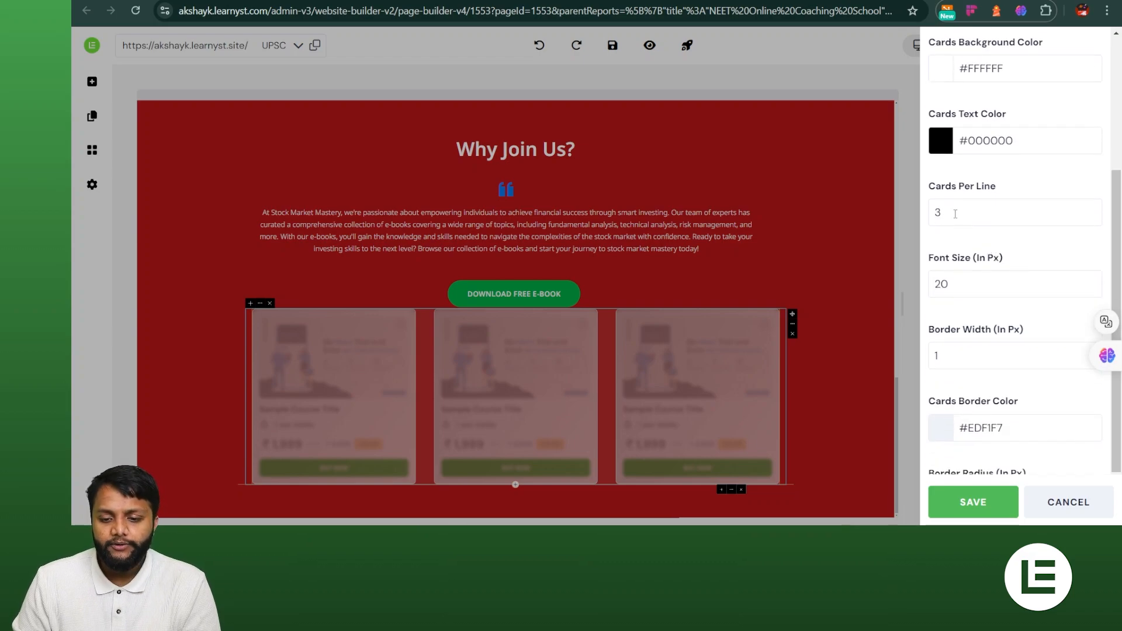
double_click(934, 212)
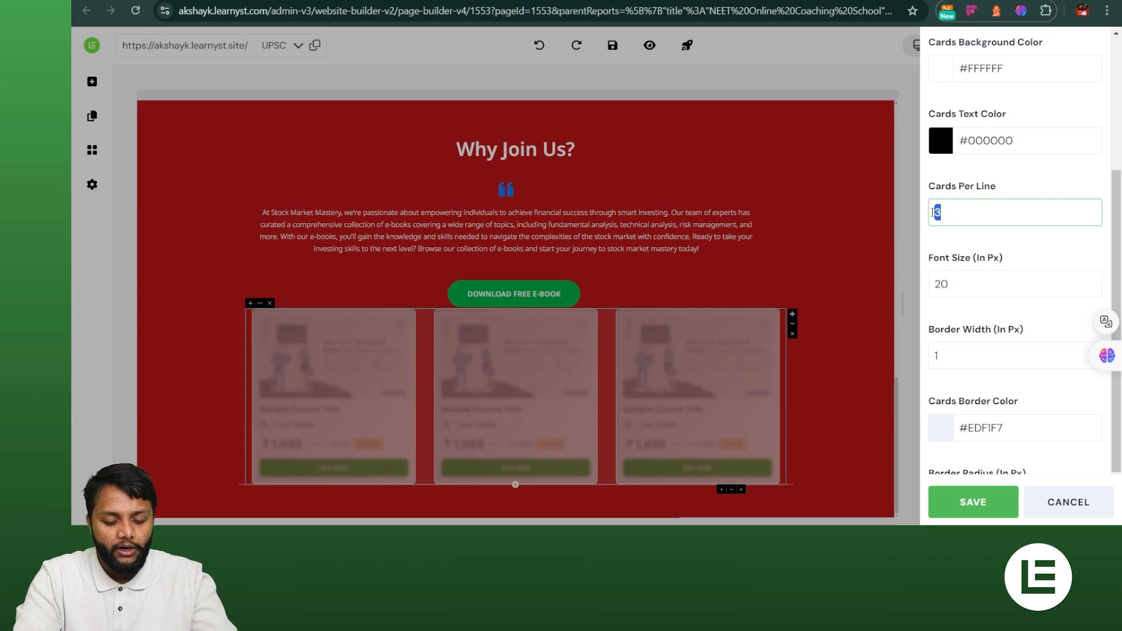
type("4")
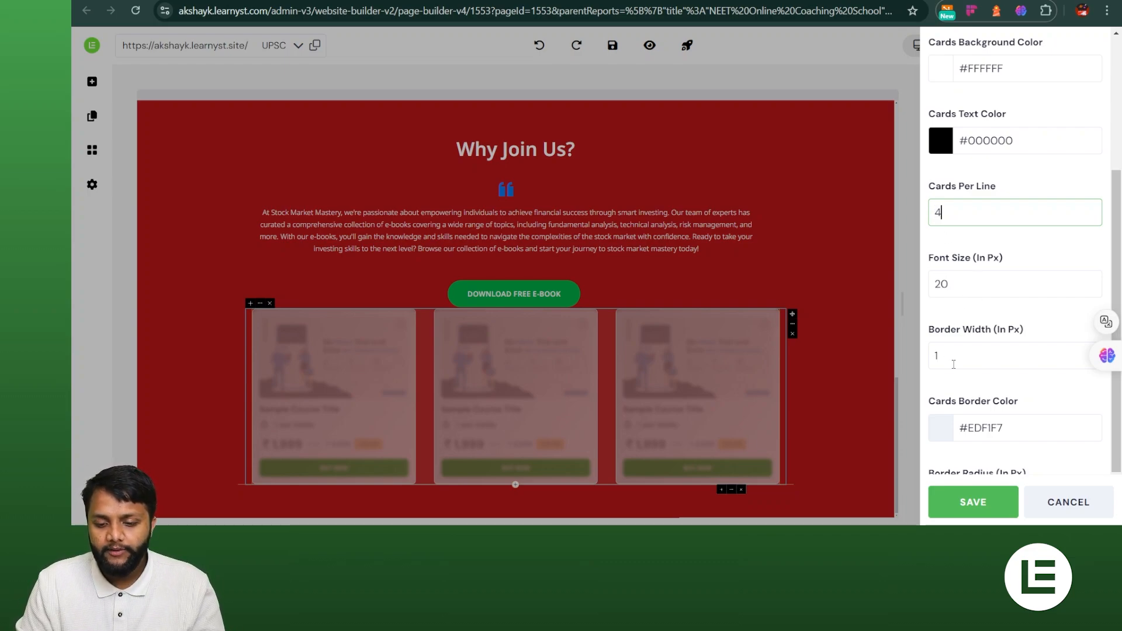
scroll(1015, 229, "down", 1)
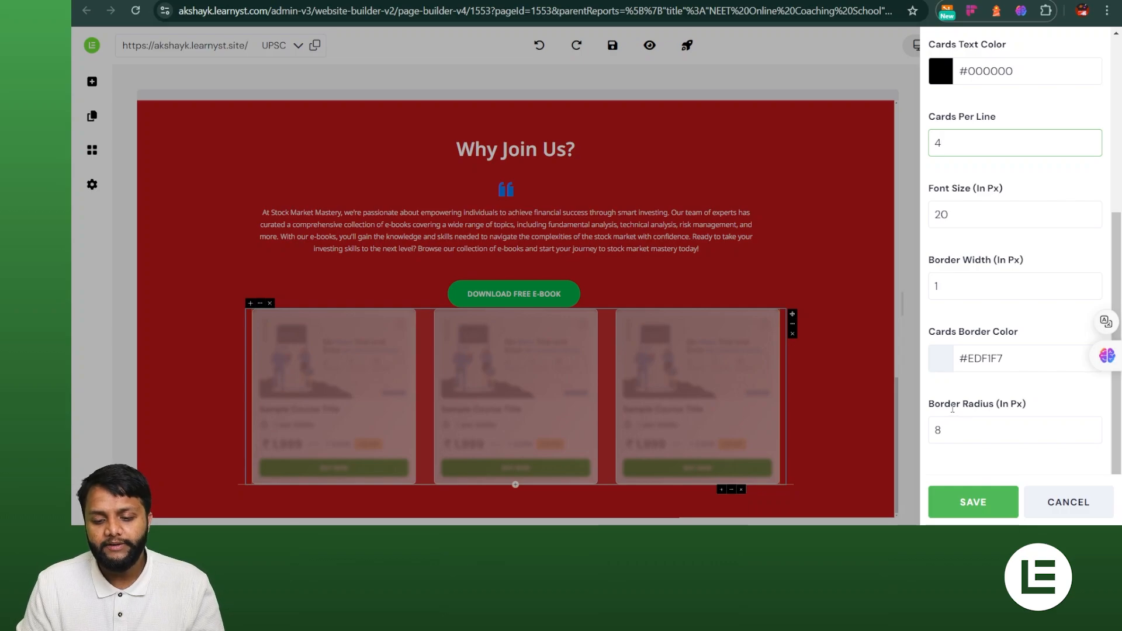
left_click(991, 508)
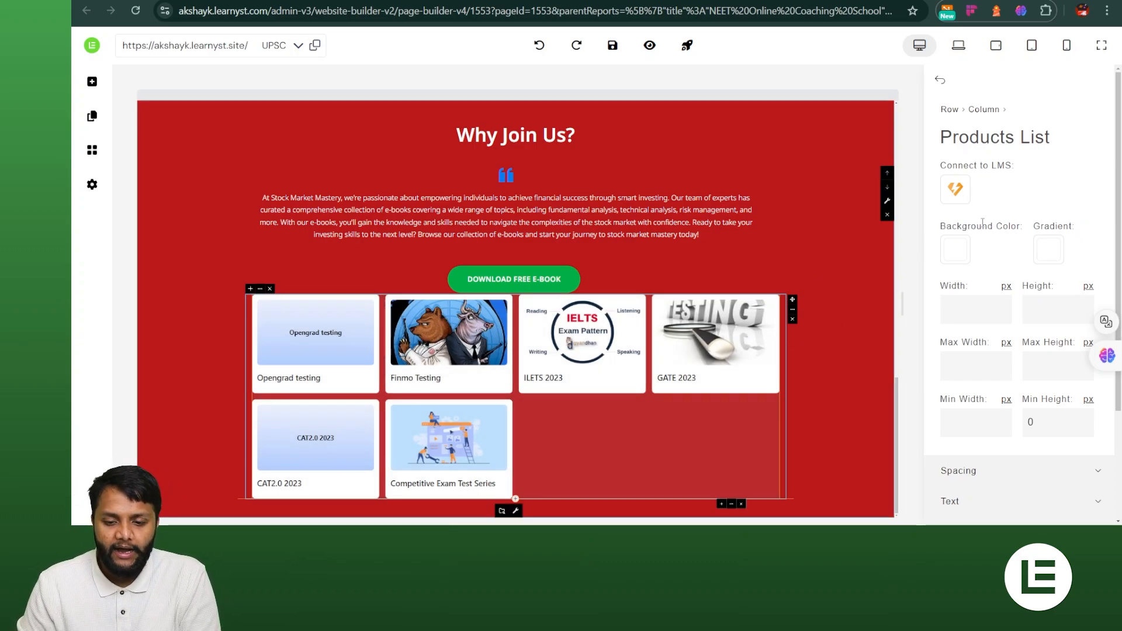
- Change the Products List's Cards Per Line from 4 to 6 and save
left_click(965, 196)
scroll(968, 197, "down", 2)
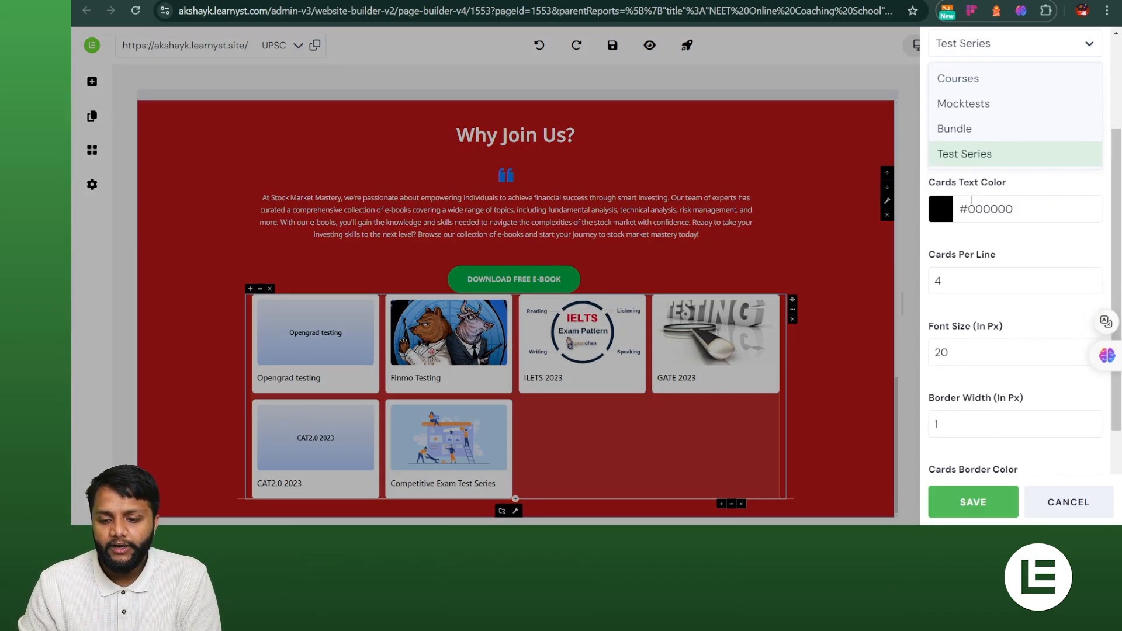
left_click_drag(953, 282, 895, 289)
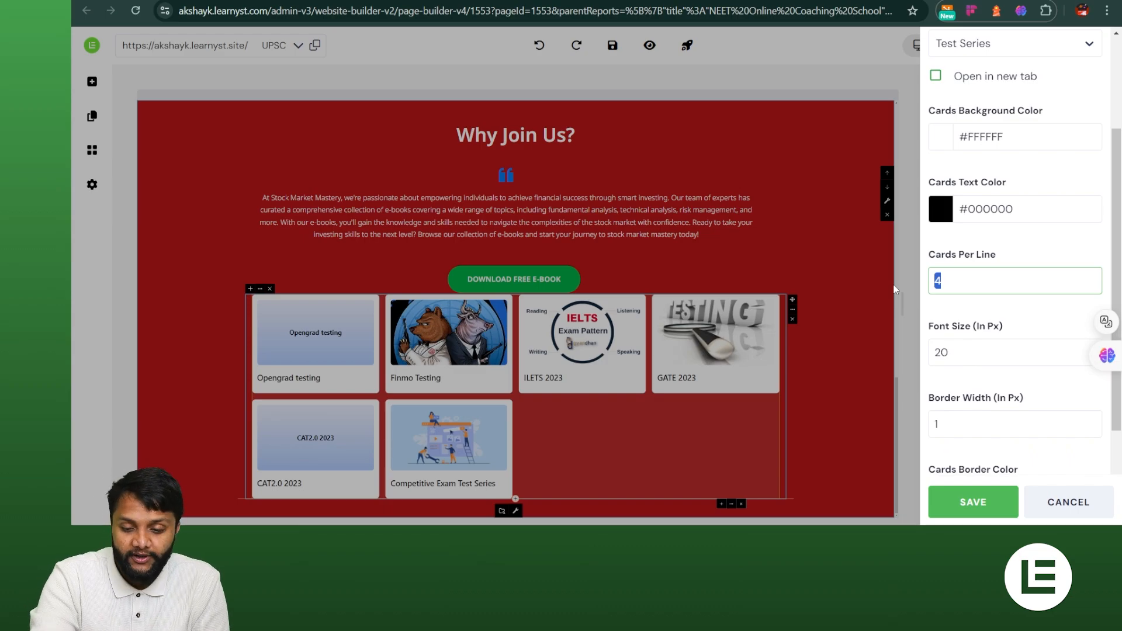
type("6")
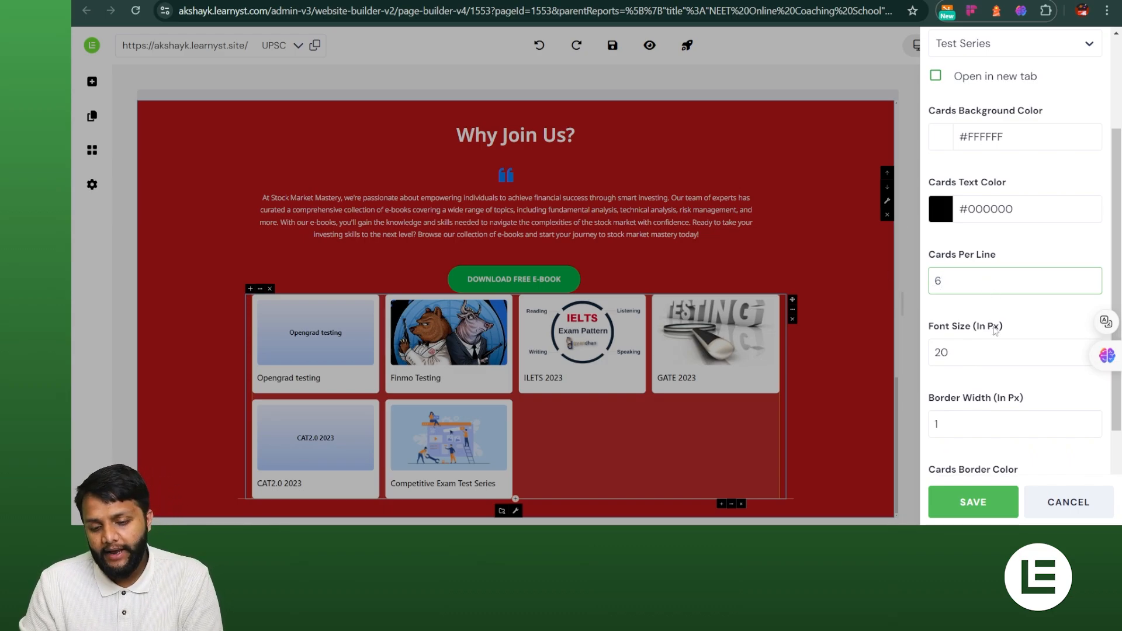
left_click(973, 502)
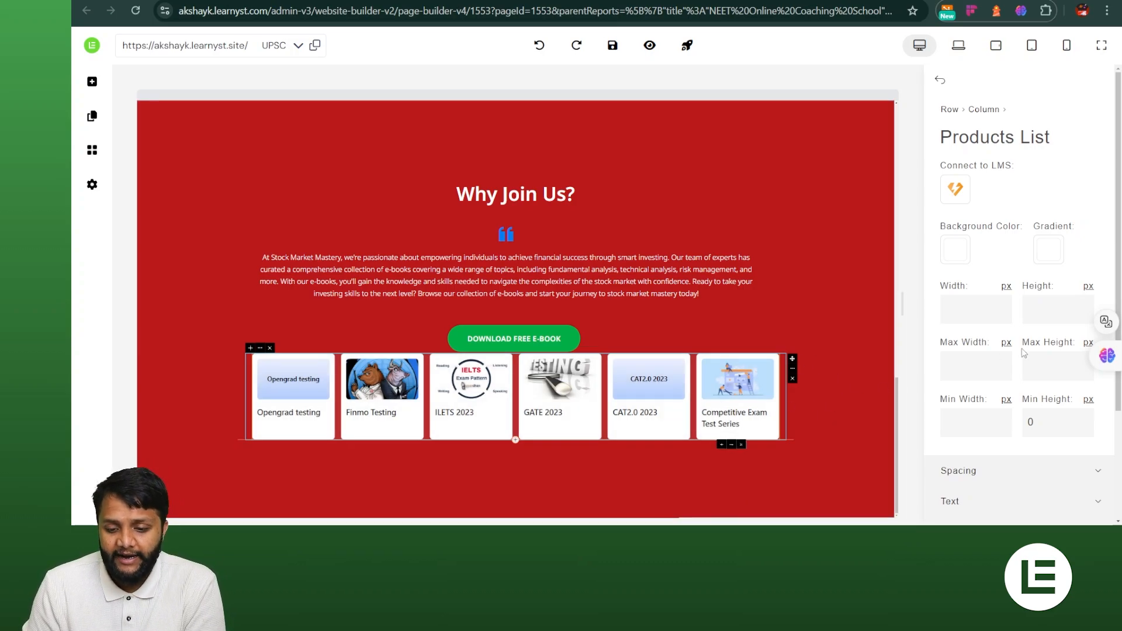
- Enter 1000 in the Products List's Width (px) field and apply it
left_click(975, 311)
type("3")
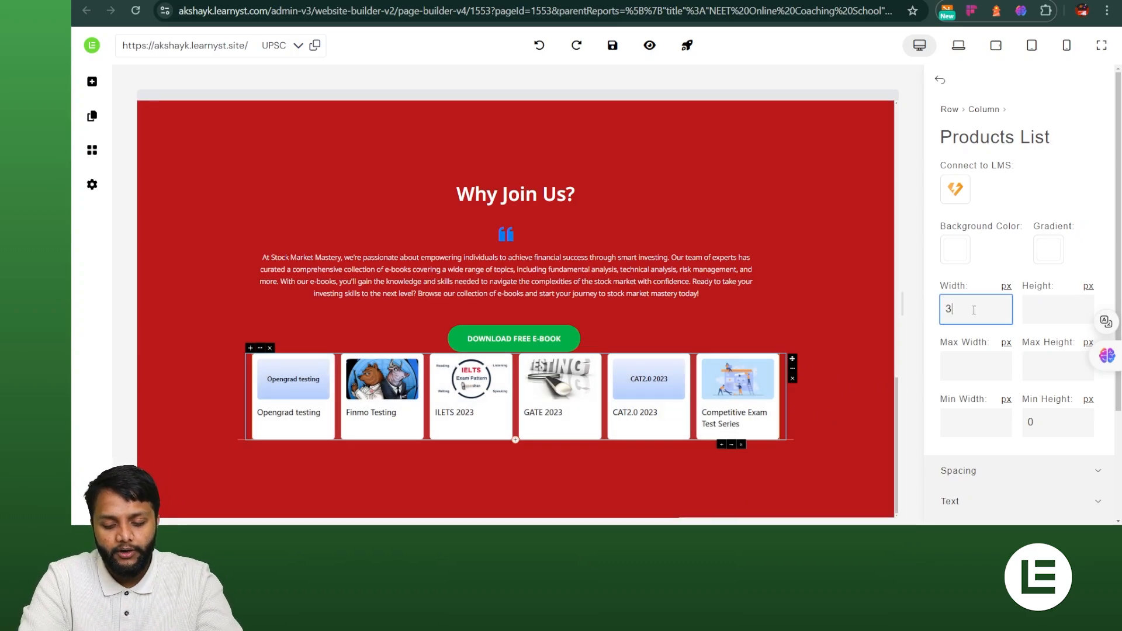
type("00")
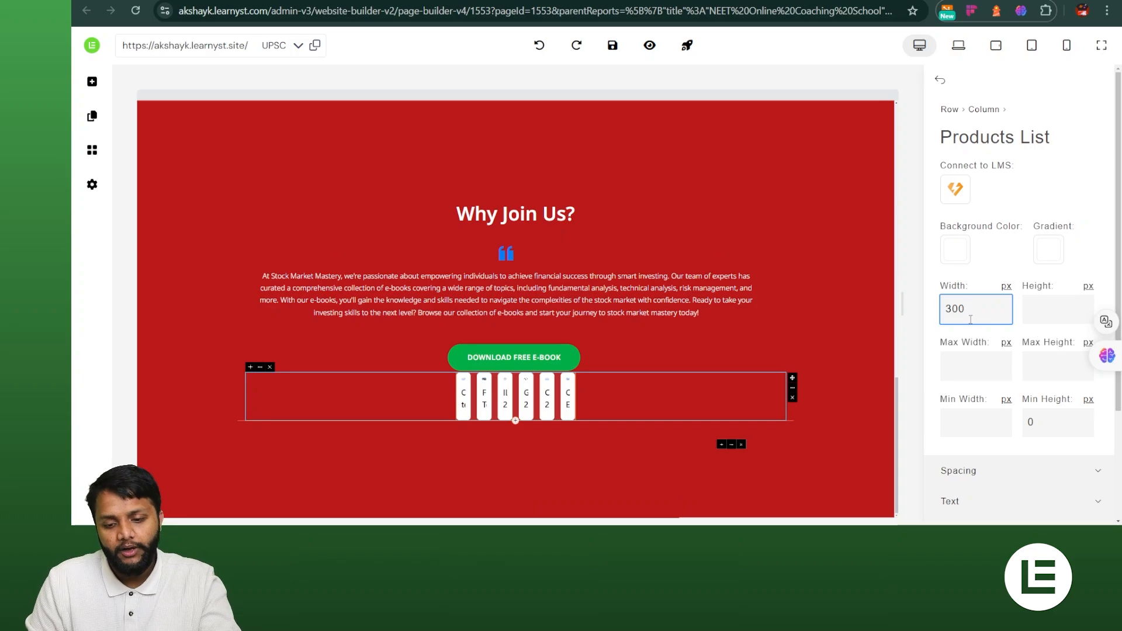
left_click_drag(971, 320, 899, 301)
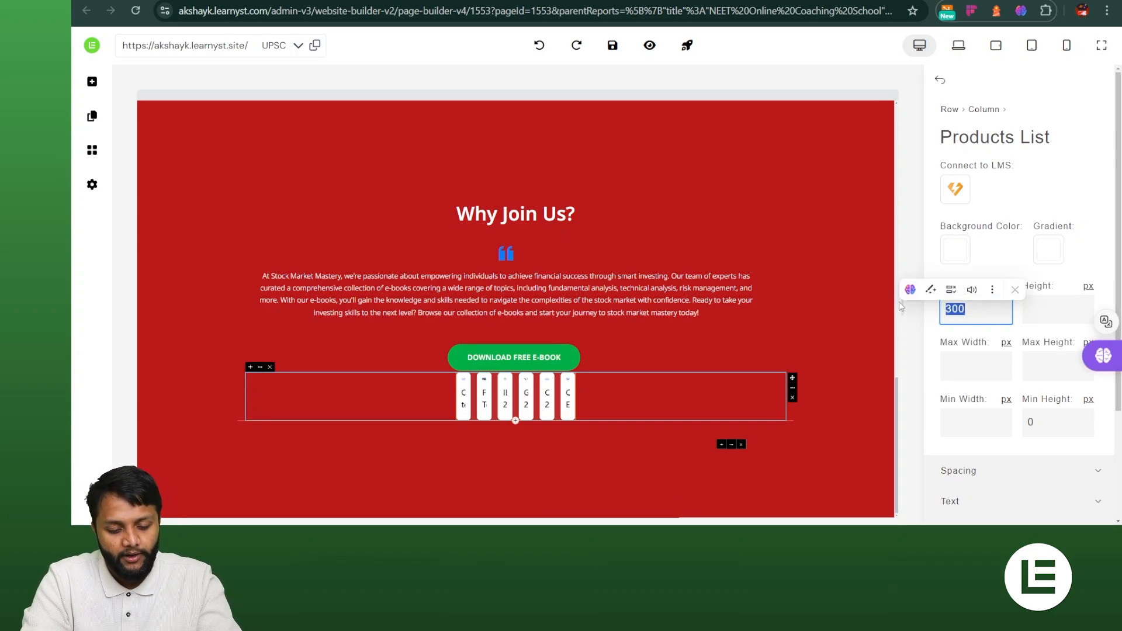
type("3000")
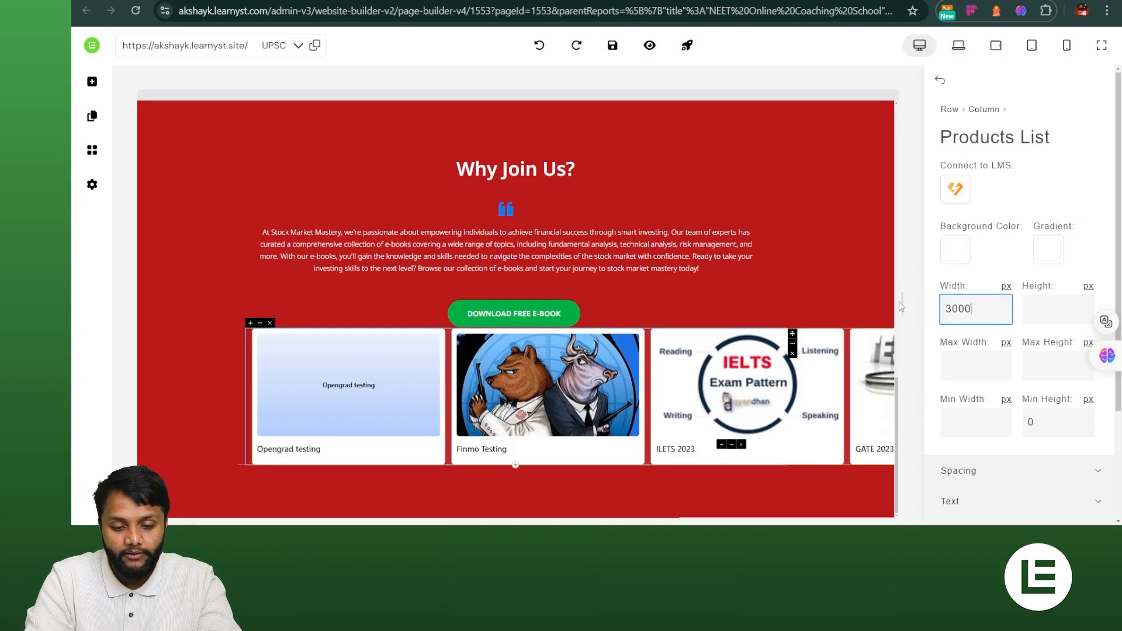
key("BackSpace")
key("BackSpace")
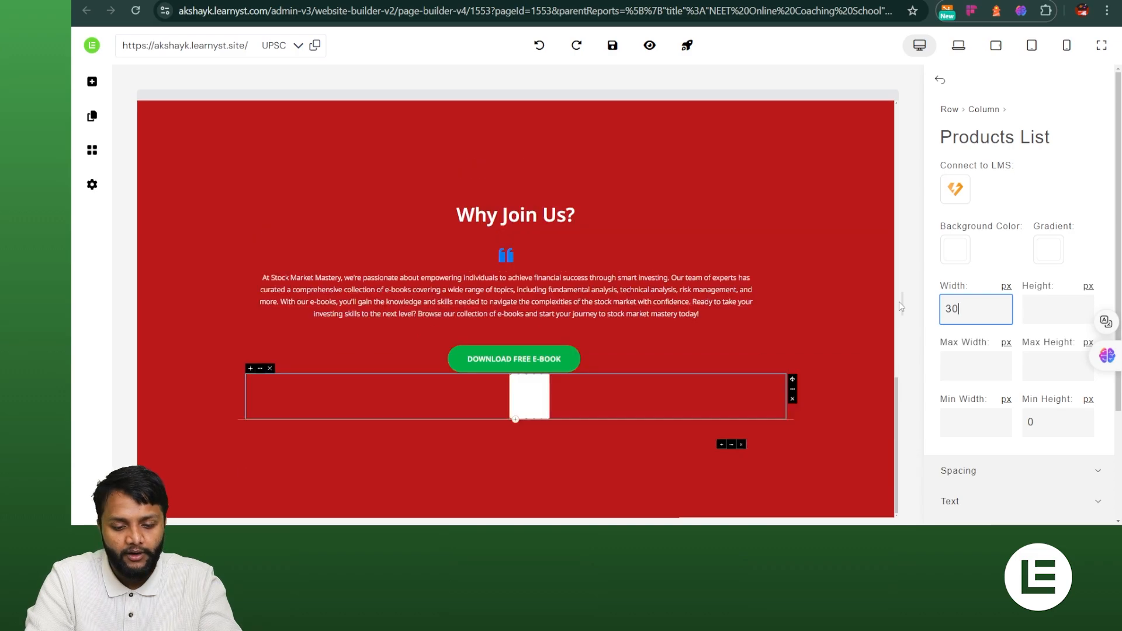
key("BackSpace")
key("BackSpace")
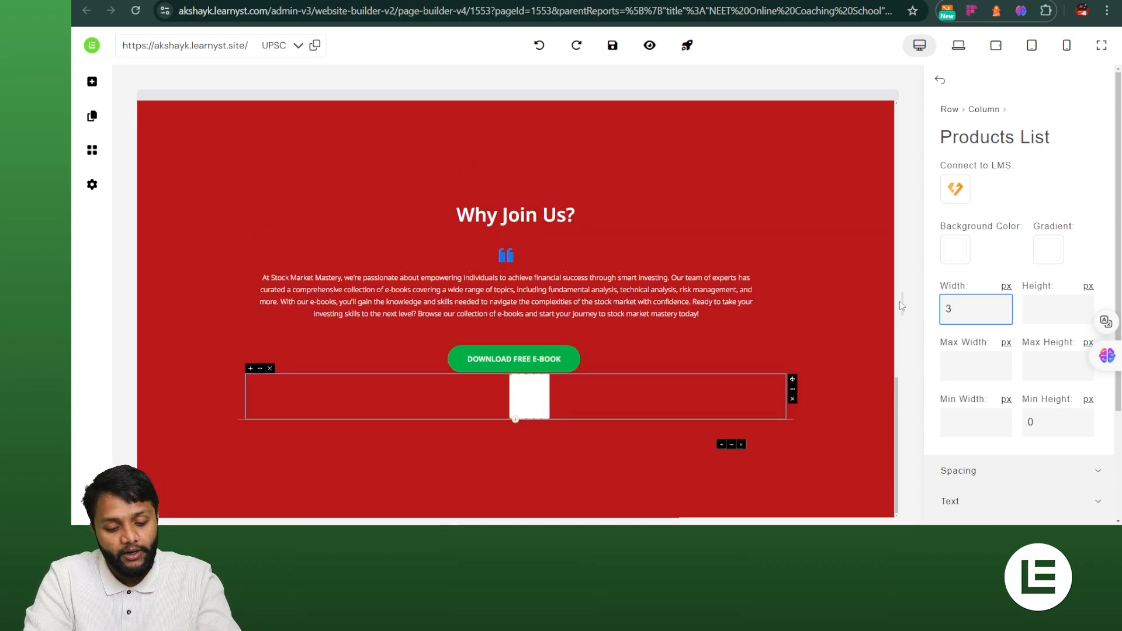
type("1000")
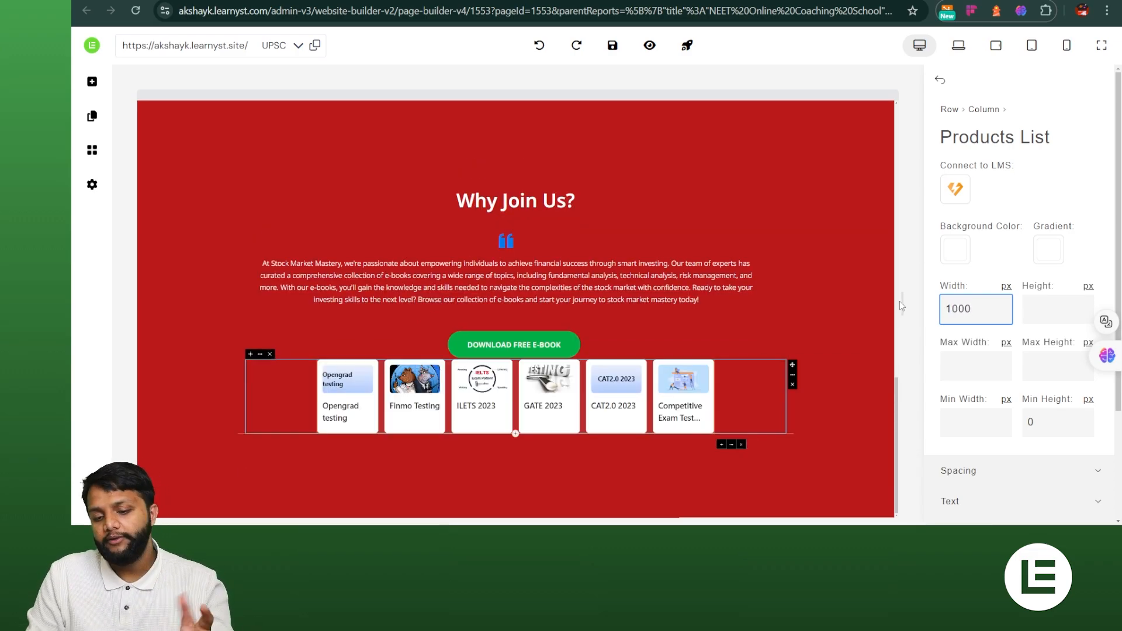
left_click(1033, 304)
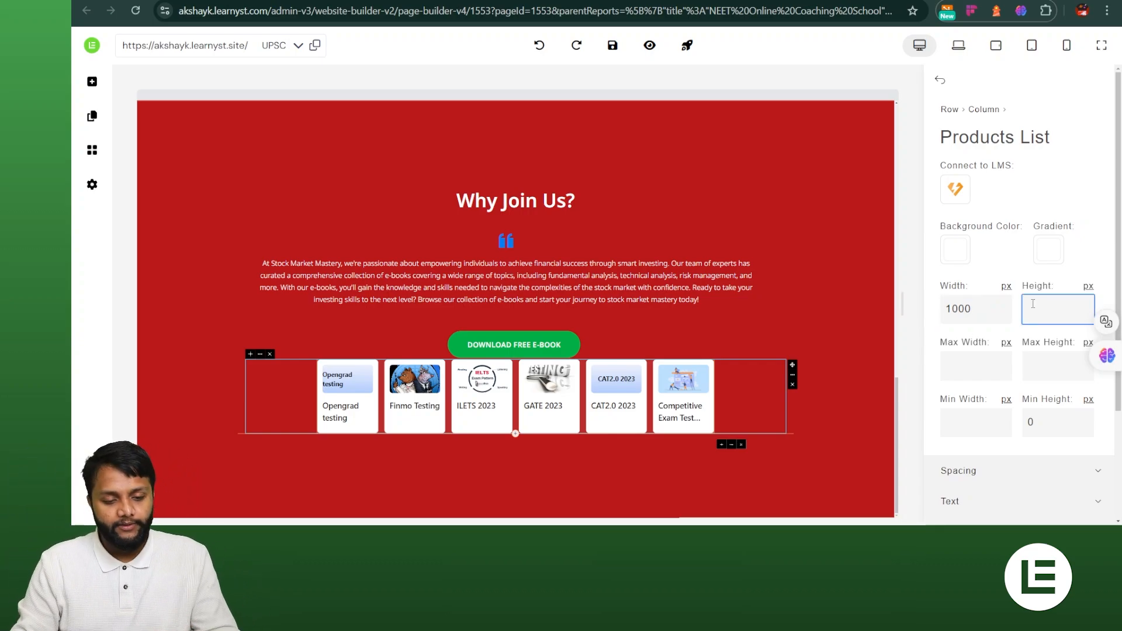
- Set the Products List's Spacing Padding Top to 100 px, then view the width unit options
left_click(1009, 471)
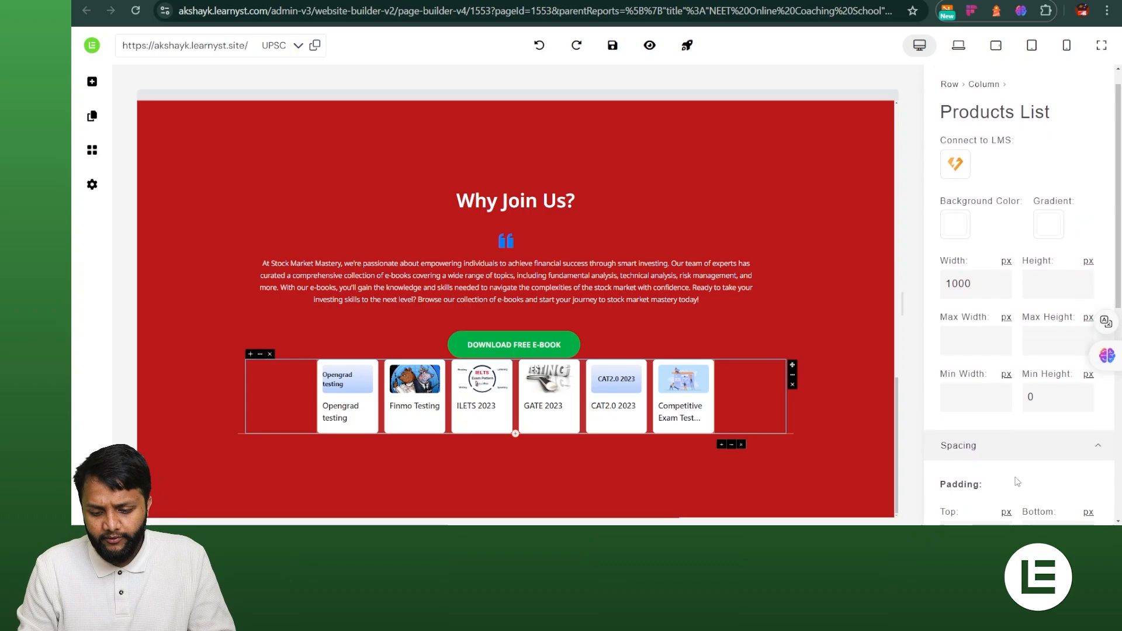
scroll(1017, 482, "down", 6)
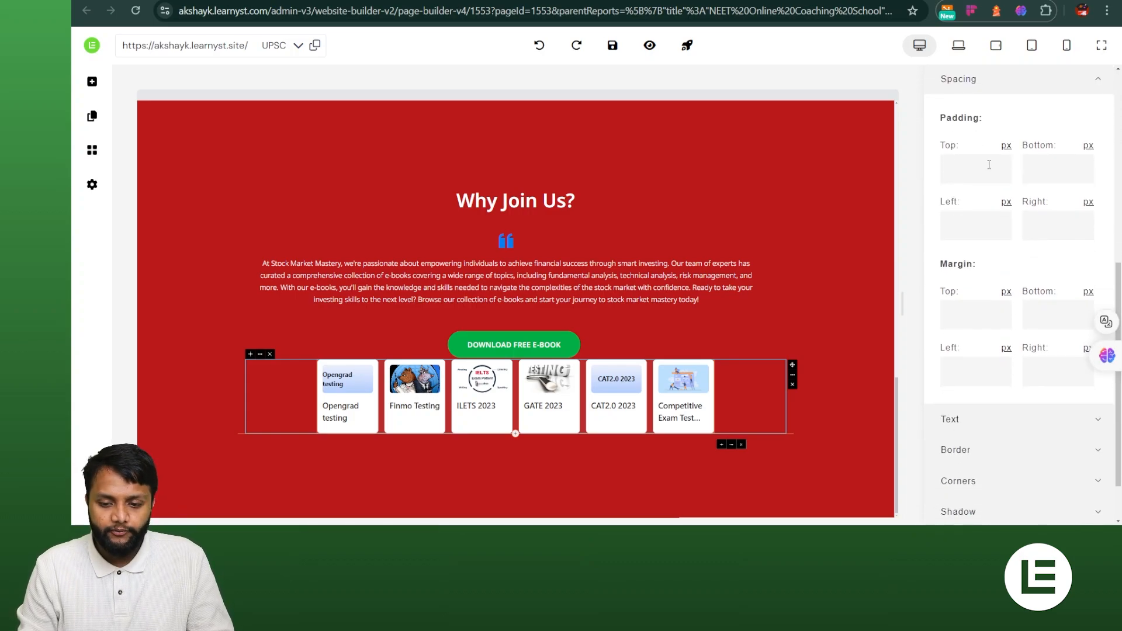
left_click(988, 165)
type("100")
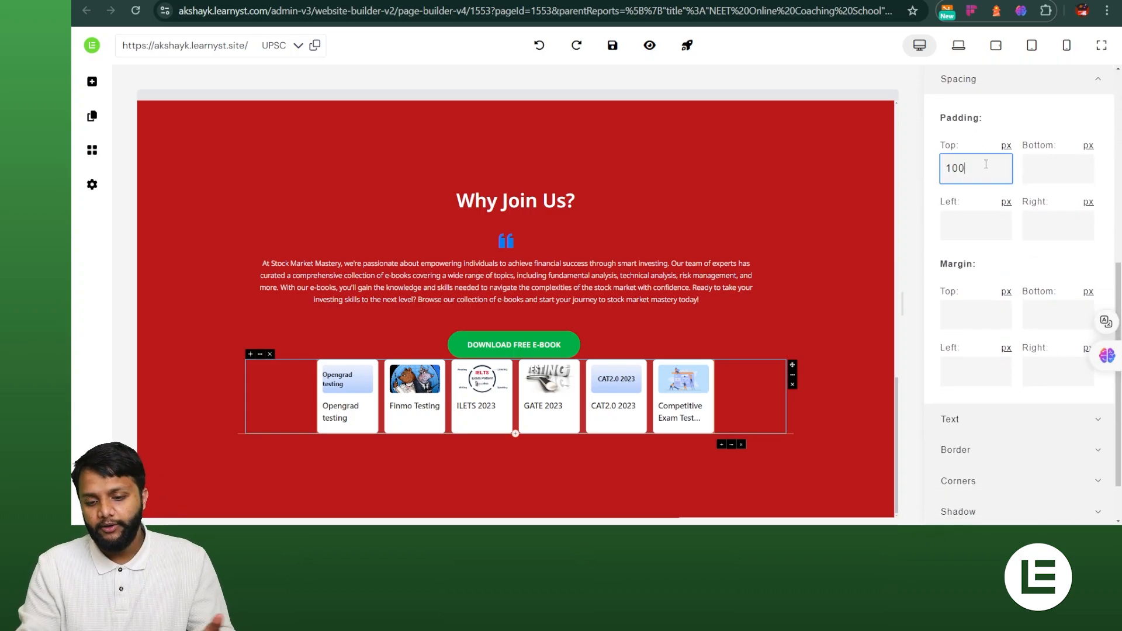
scroll(1068, 263, "up", 7)
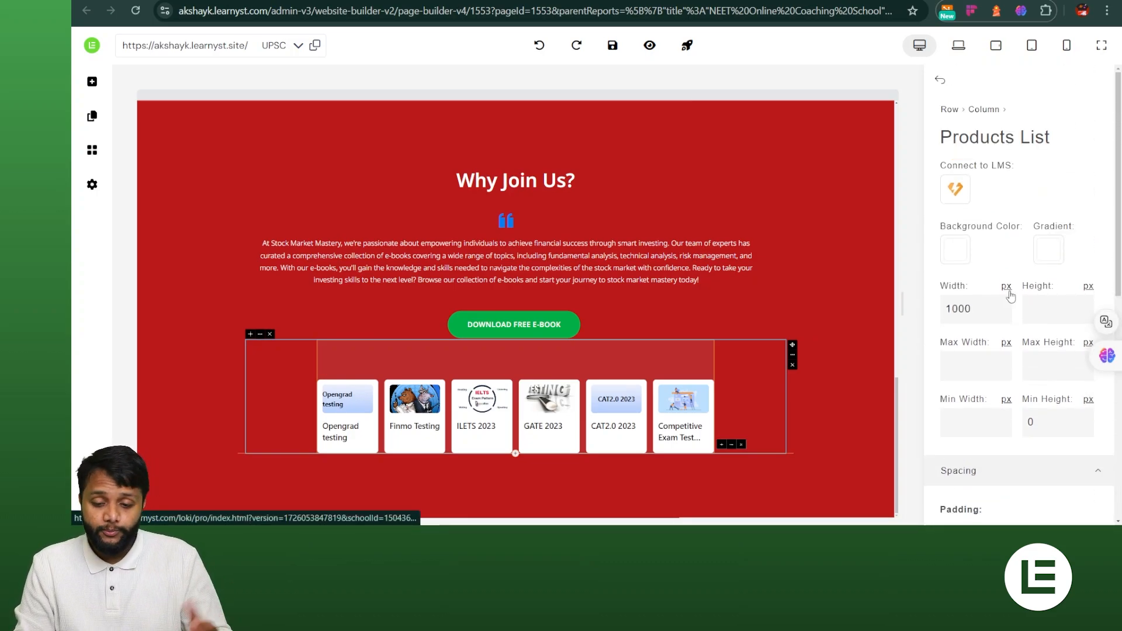
left_click(1008, 287)
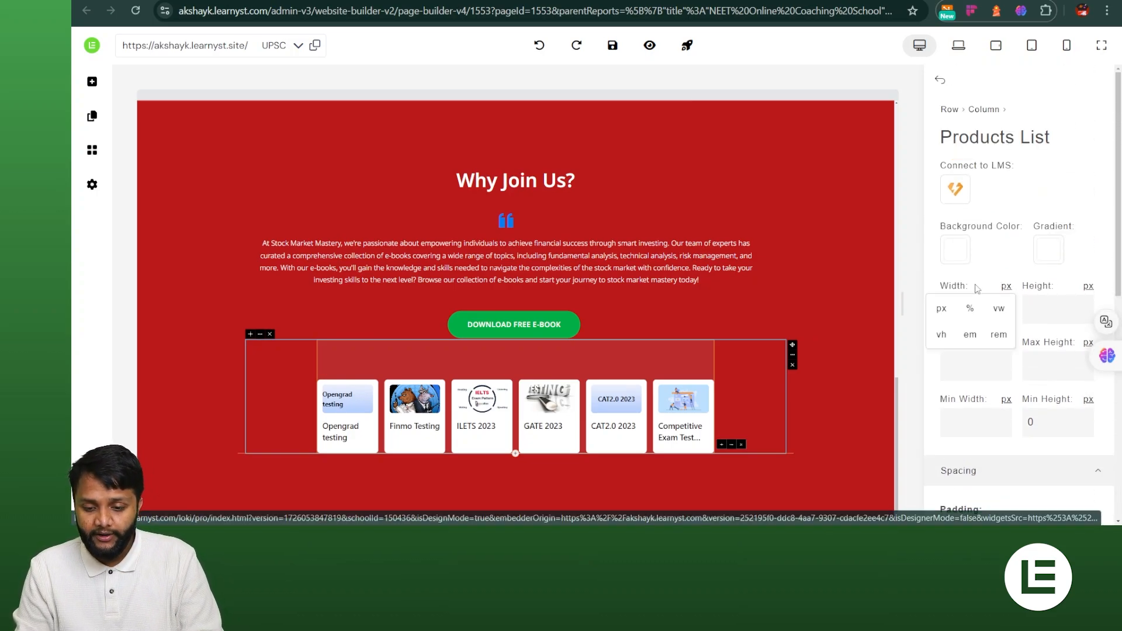
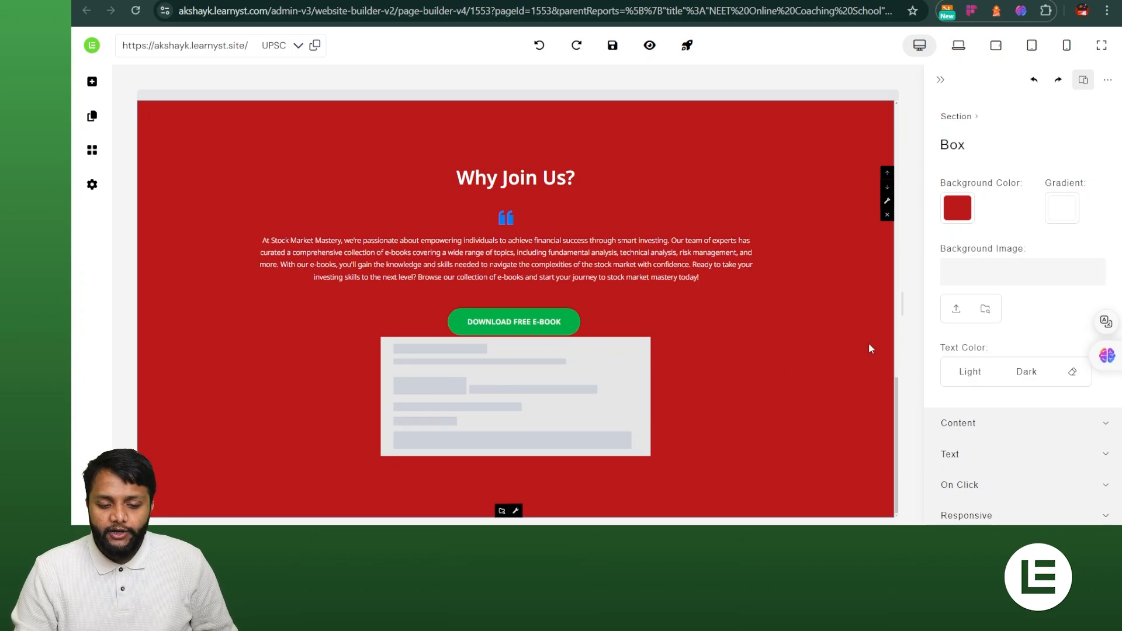
- Connect the pricing plan widget to UPSC 2023 Prelims with the One Time Payment Plan and save
left_click(737, 380)
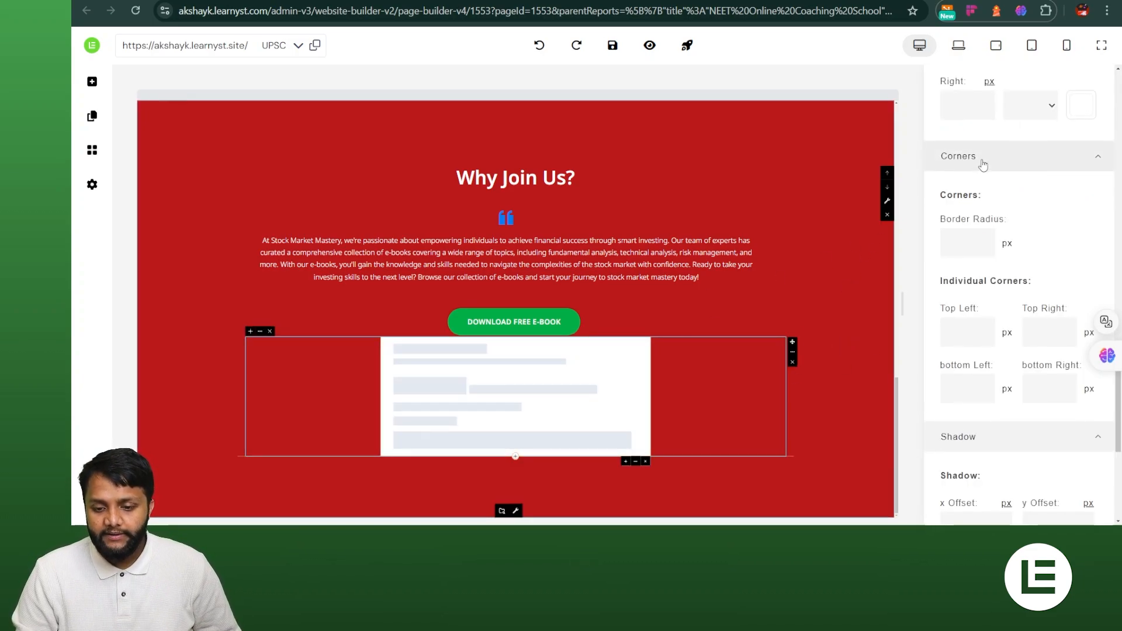
scroll(983, 168, "up", 5)
scroll(982, 167, "up", 5)
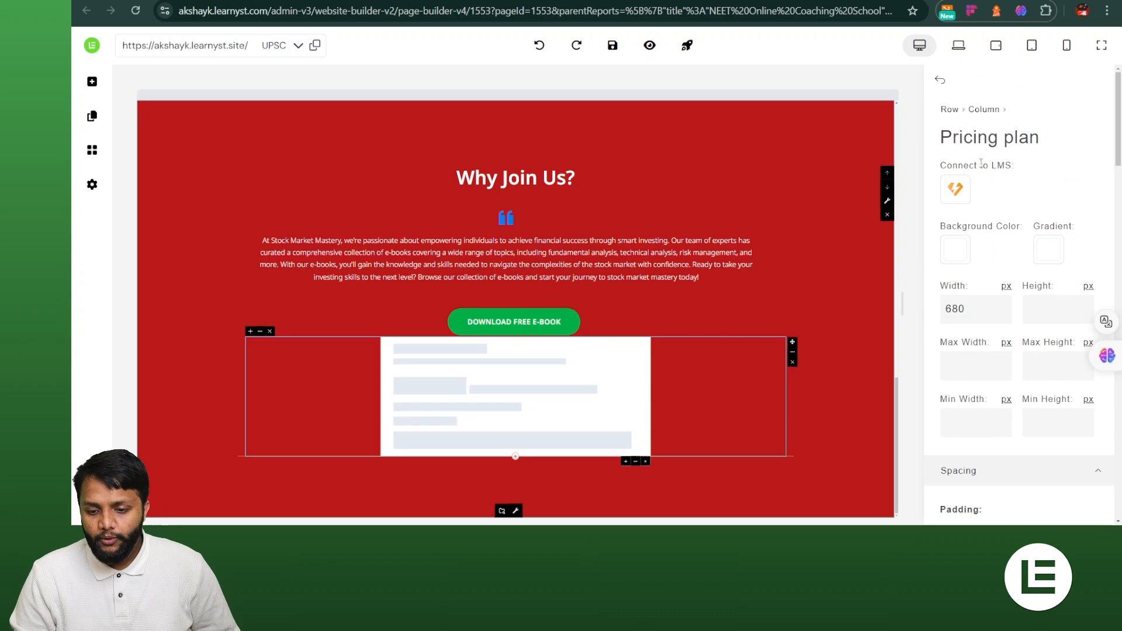
left_click(956, 183)
left_click(997, 124)
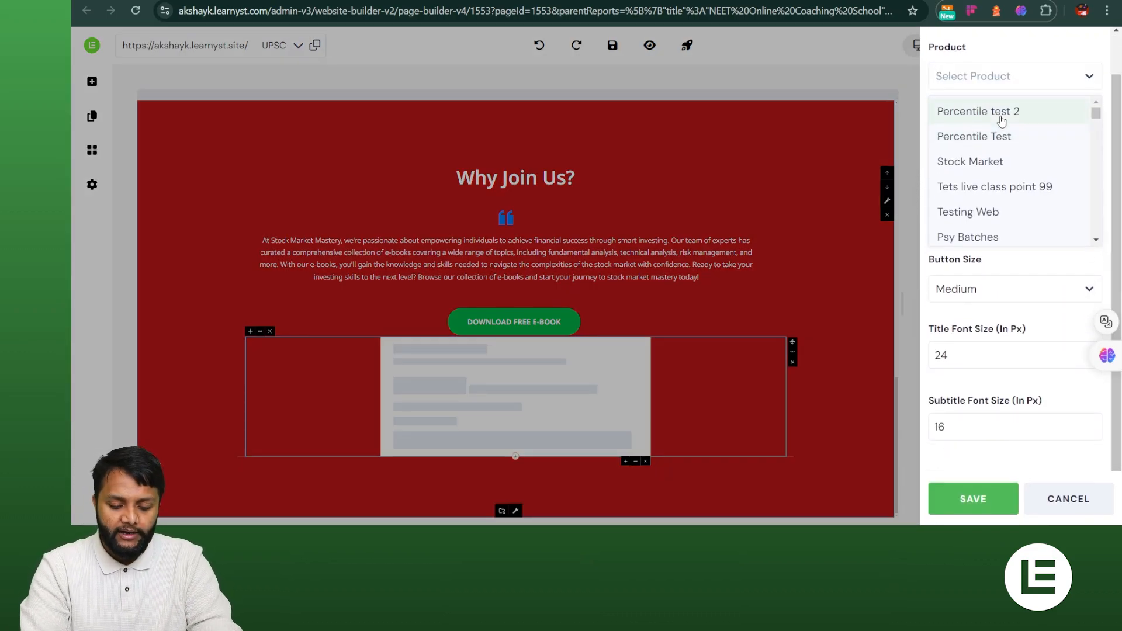
type("upsc")
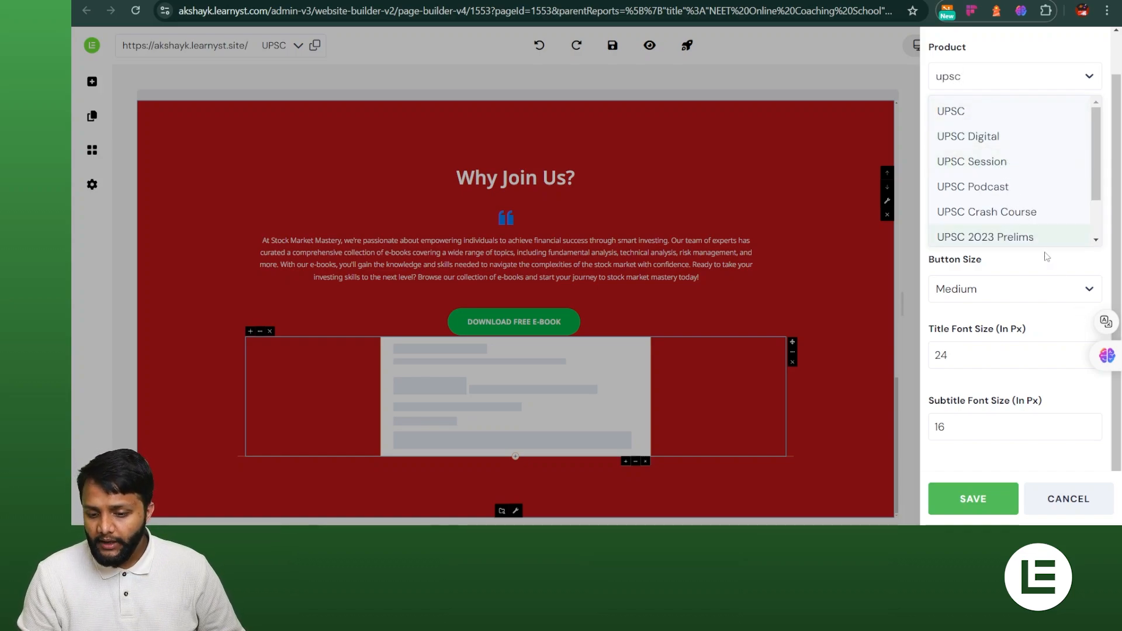
left_click(1034, 239)
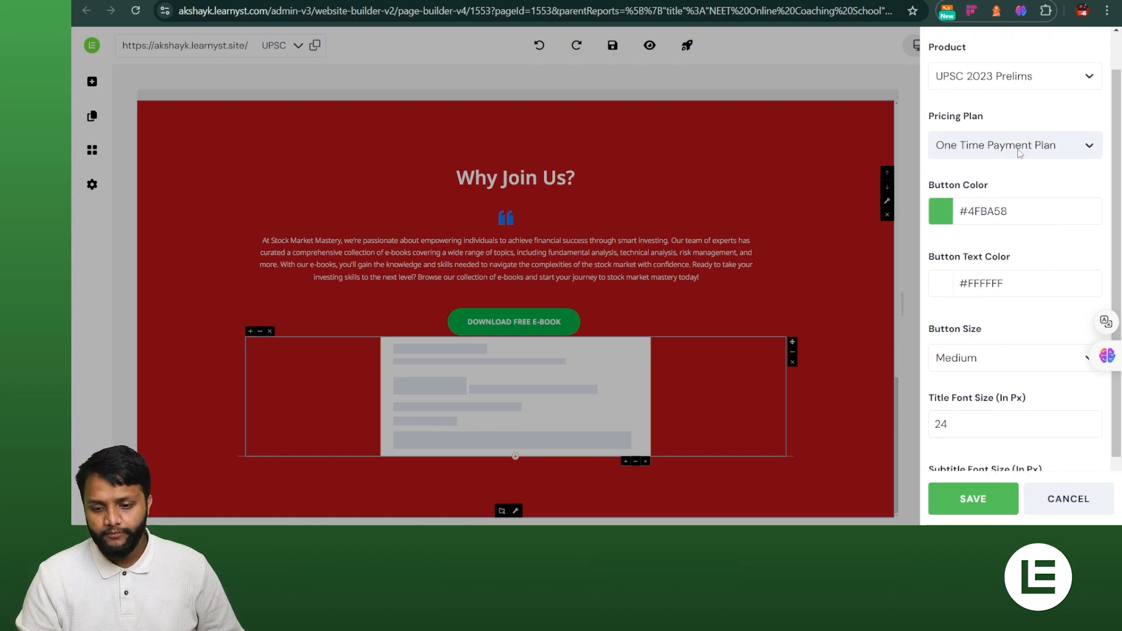
left_click(977, 148)
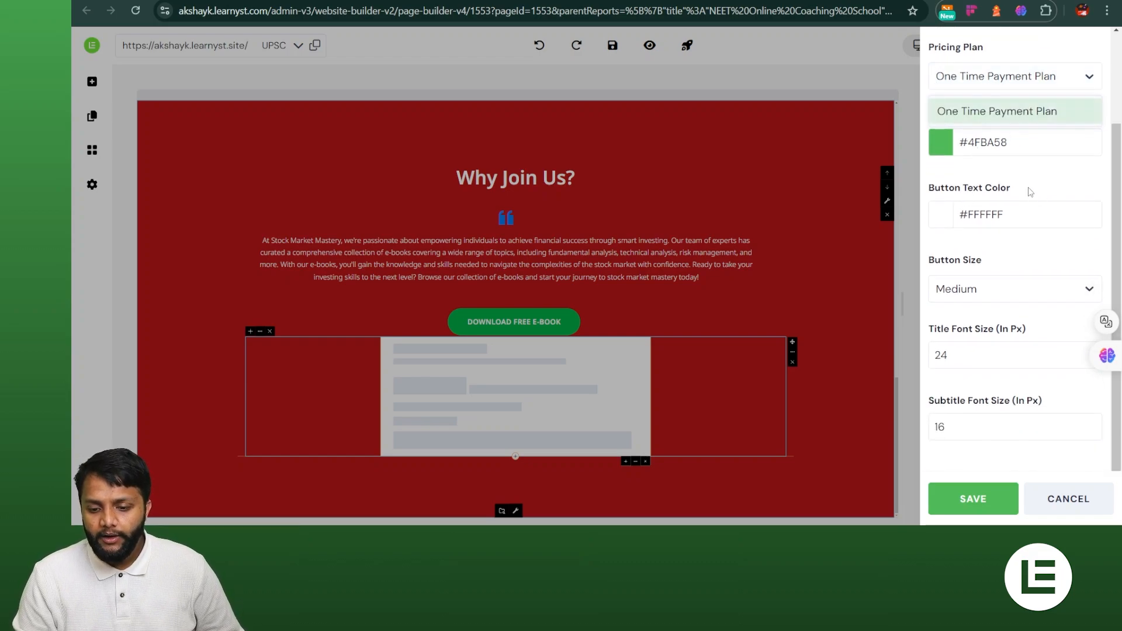
left_click(1009, 173)
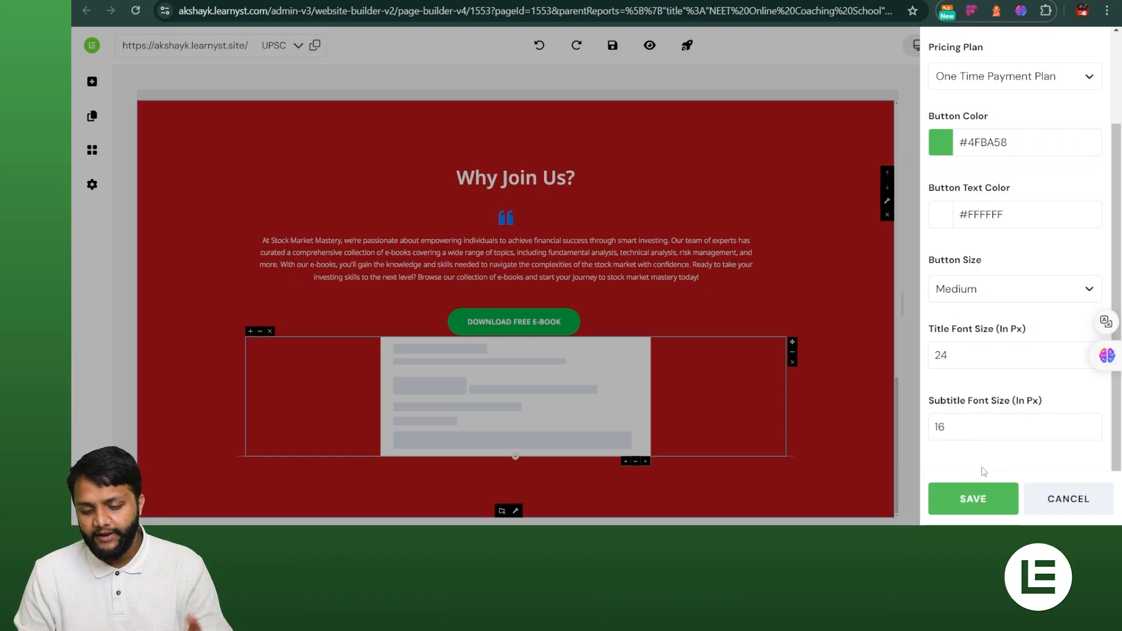
left_click(970, 499)
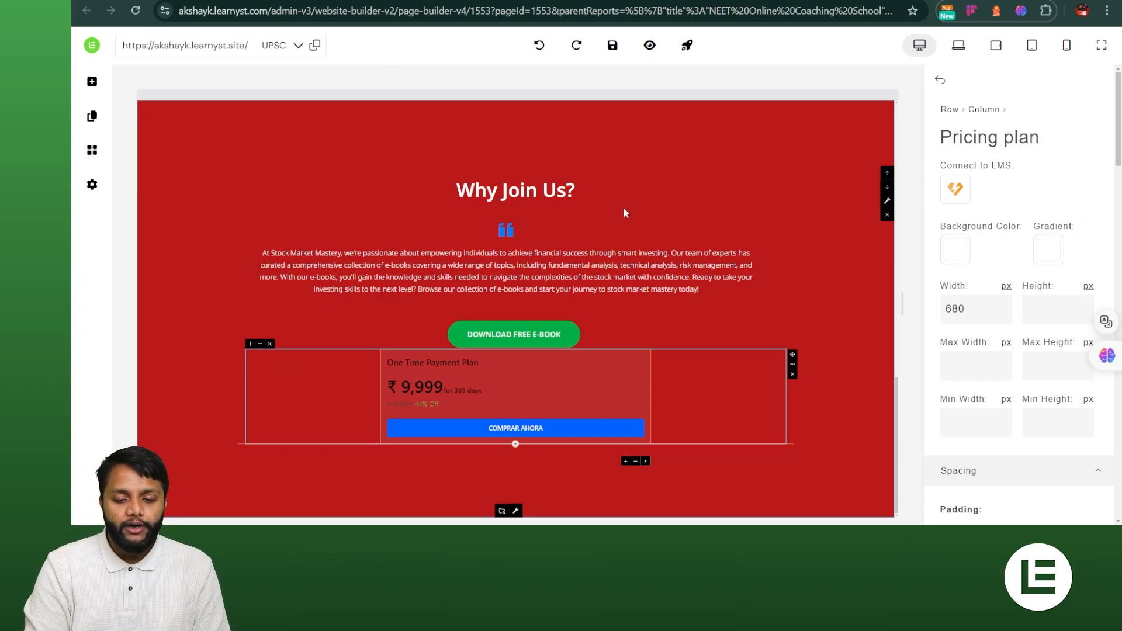
- Inspect the settings of the ₹ 9,999 One Time Payment Plan card and its column
scroll(623, 206, "up", 2)
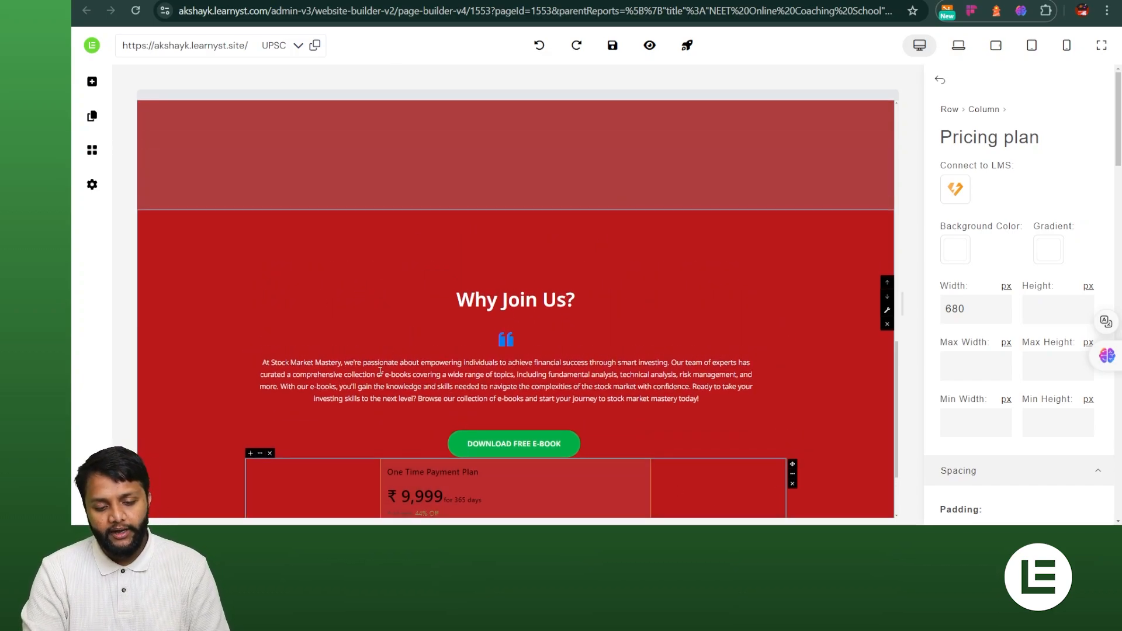
scroll(380, 372, "down", 2)
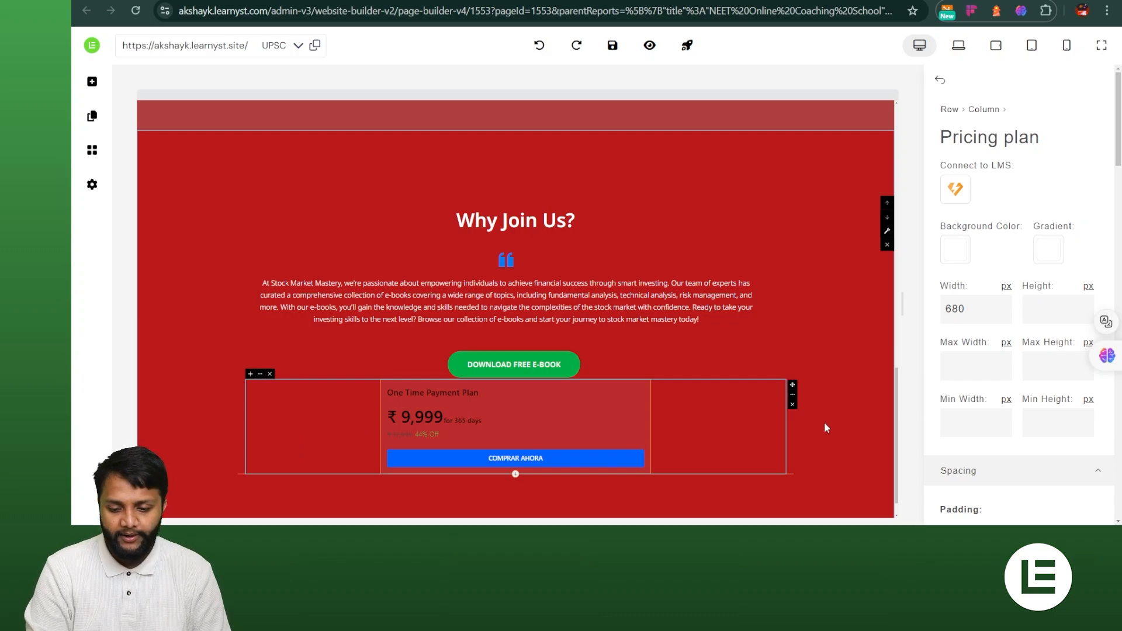
left_click(661, 436)
left_click(540, 435)
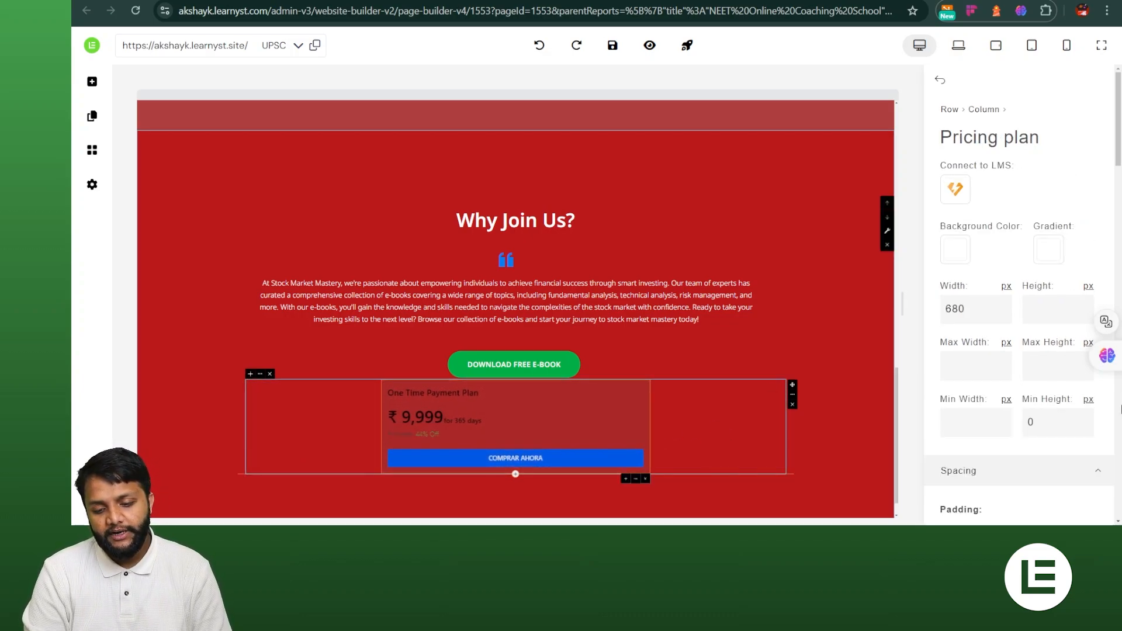
scroll(1120, 413, "down", 3)
scroll(1036, 345, "down", 10)
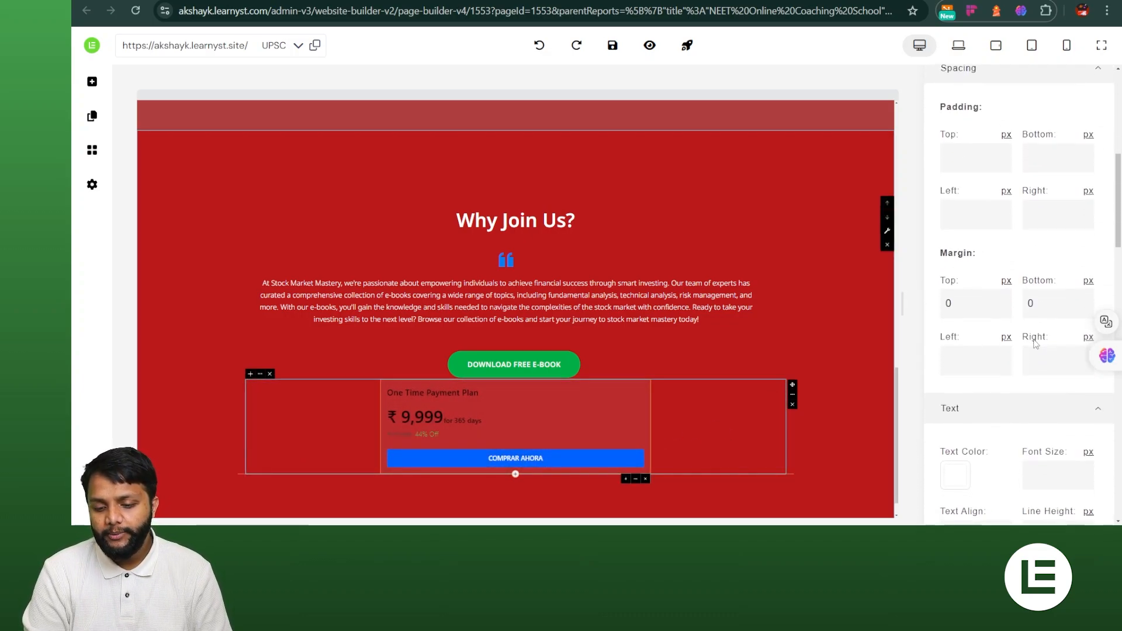
scroll(1035, 345, "down", 15)
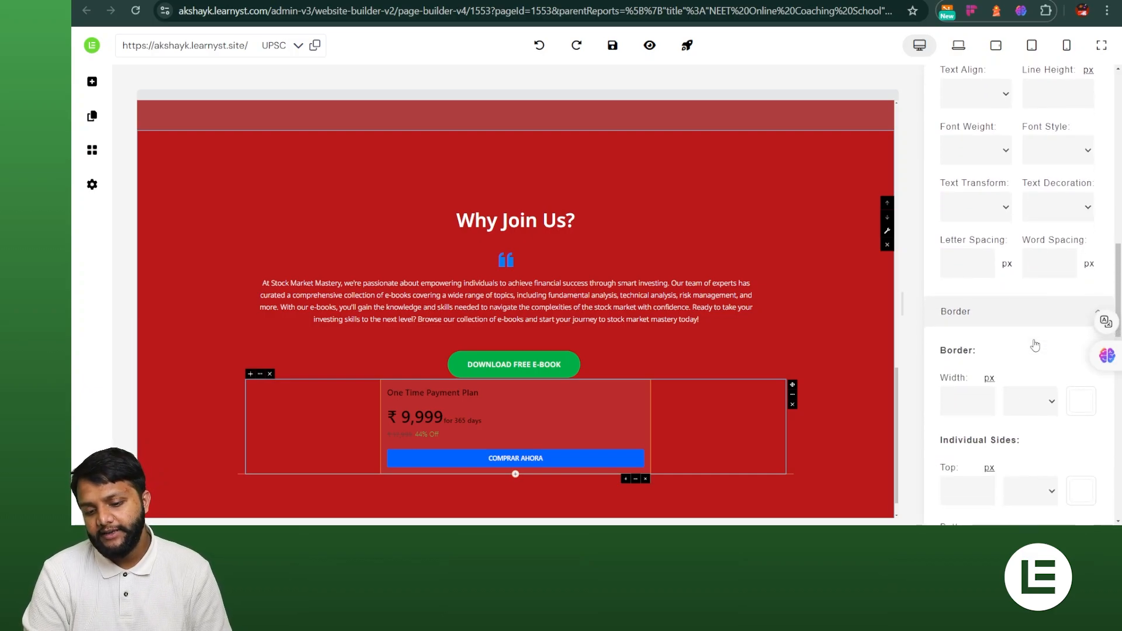
scroll(1035, 344, "down", 2)
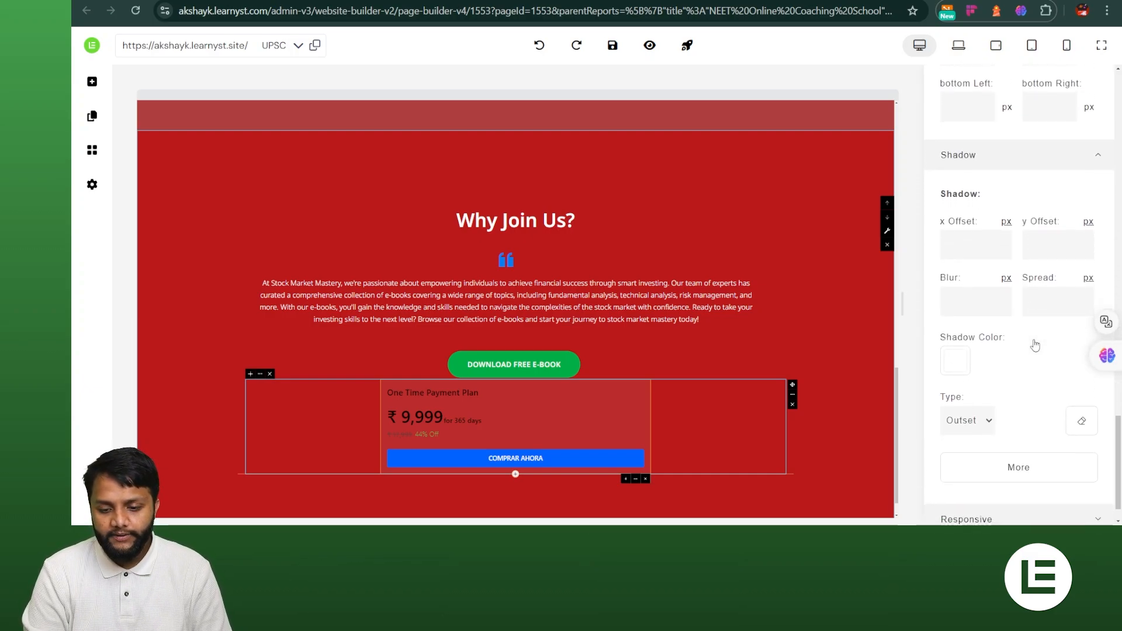
scroll(1035, 345, "up", 20)
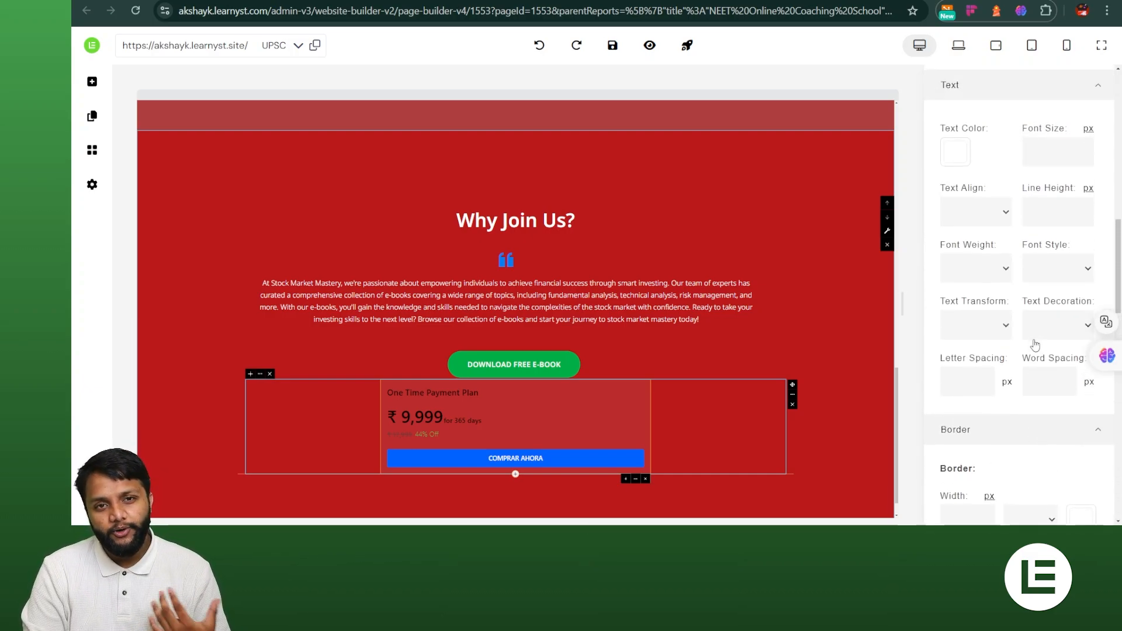
scroll(1035, 344, "up", 2)
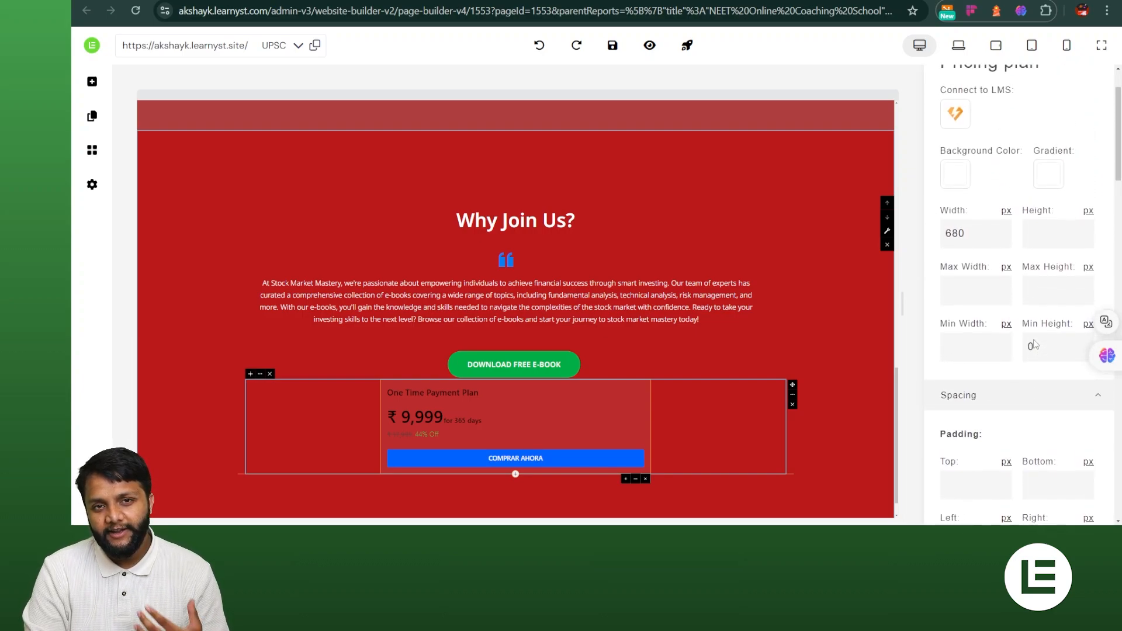
scroll(1035, 340, "up", 2)
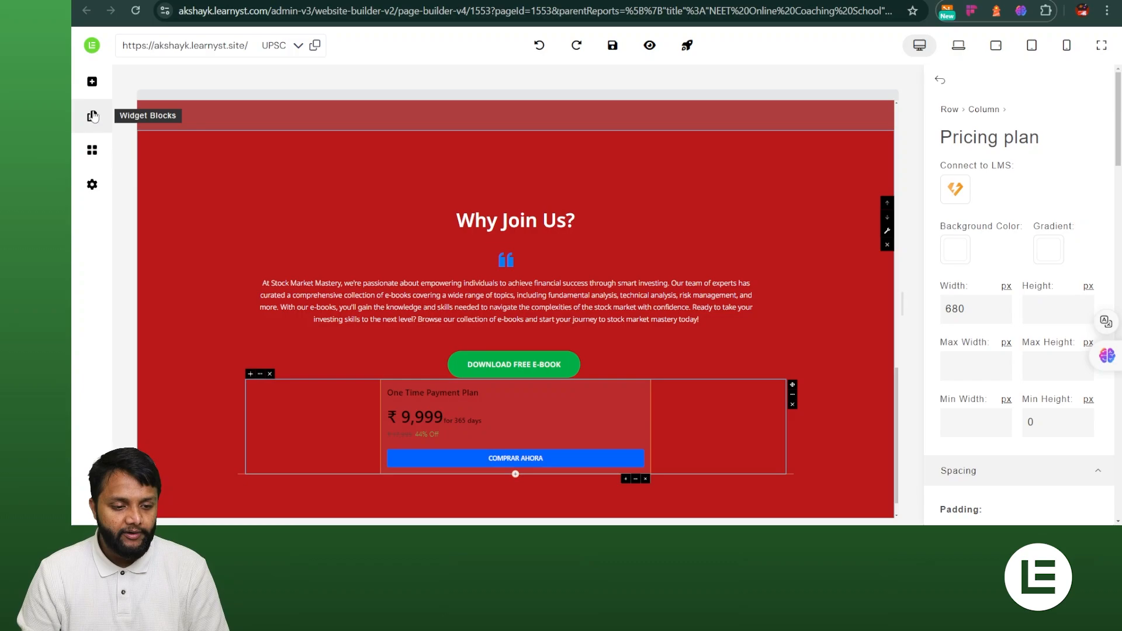
- Delete the old pricing plan block and add a Pricing Plan List widget
left_click(793, 404)
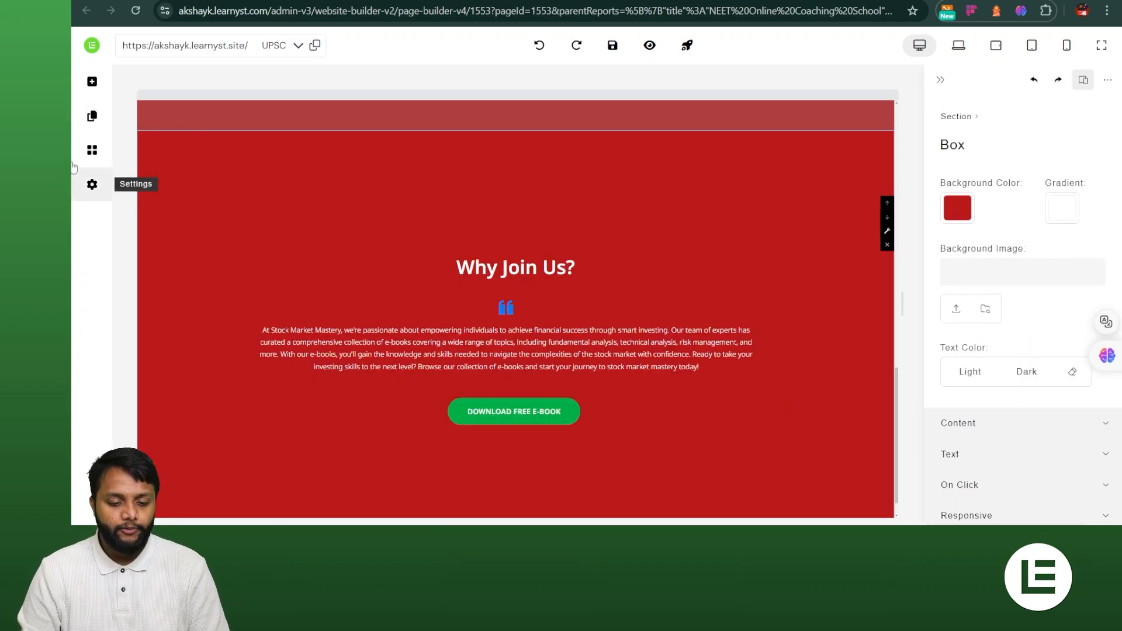
left_click(93, 150)
scroll(763, 320, "down", 6)
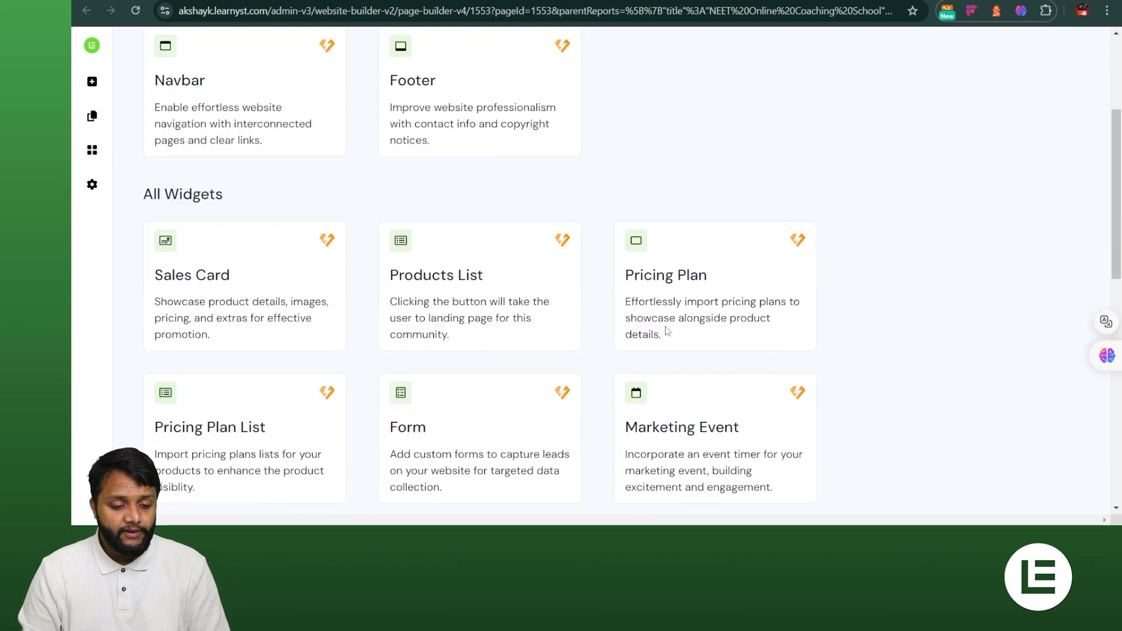
double_click(271, 290)
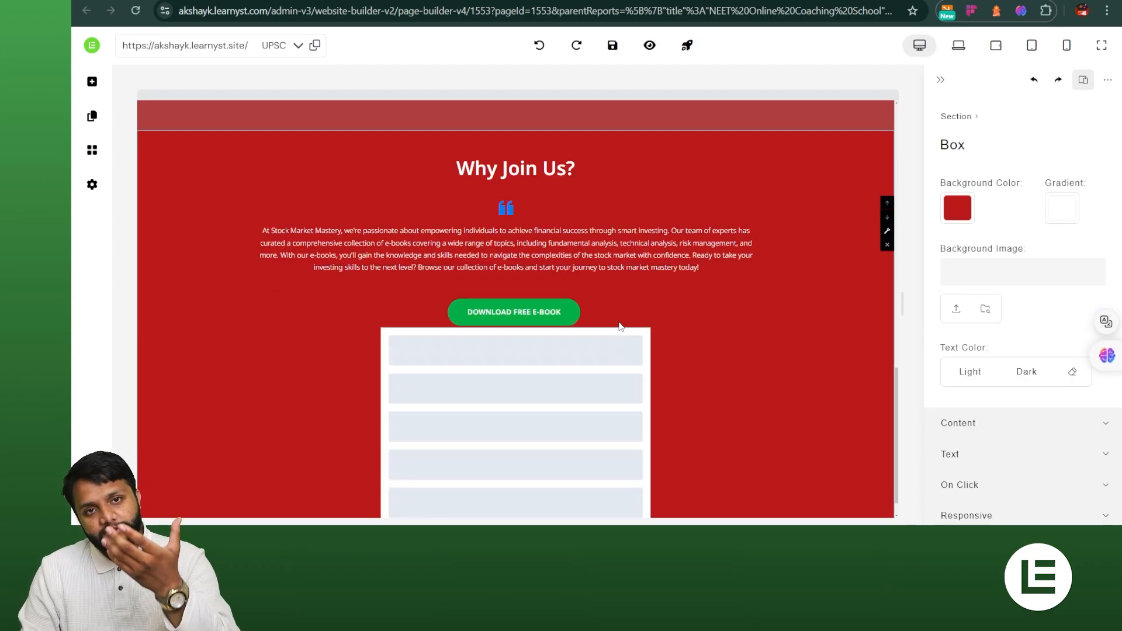
- Connect the new pricing plan list to the Yoga 2.0 product and save
left_click(494, 416)
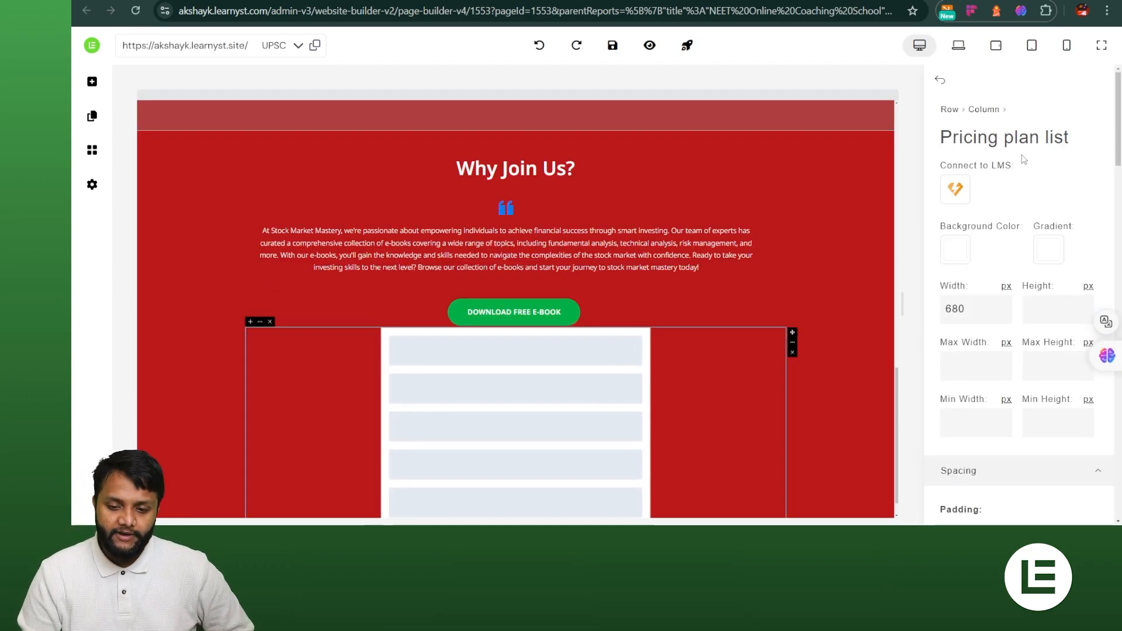
left_click(956, 189)
left_click(982, 145)
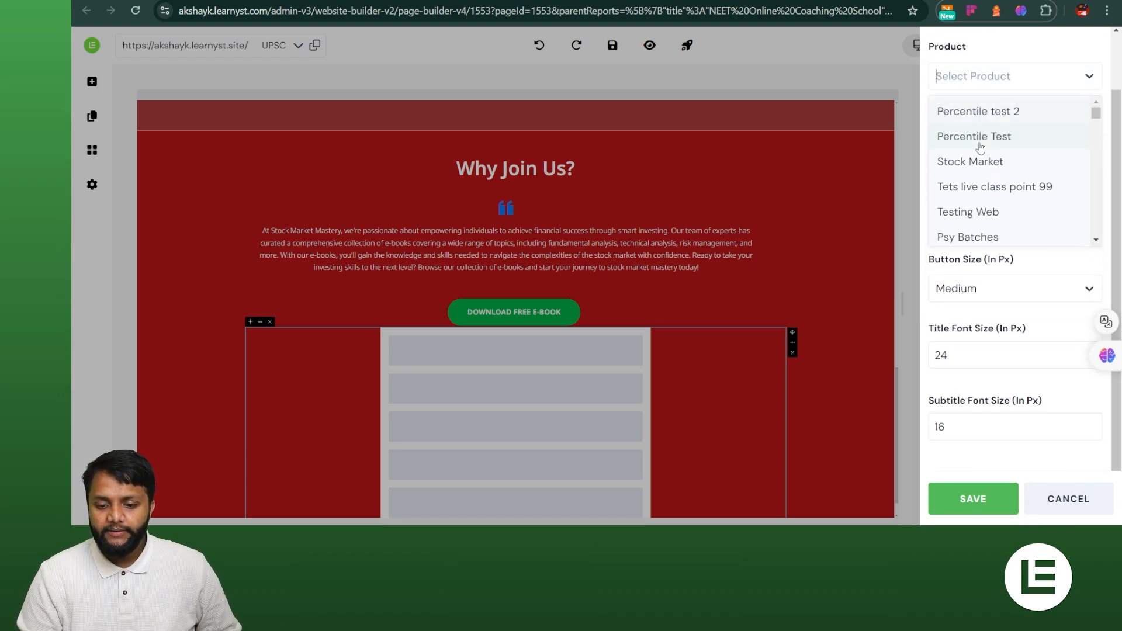
type("yoga")
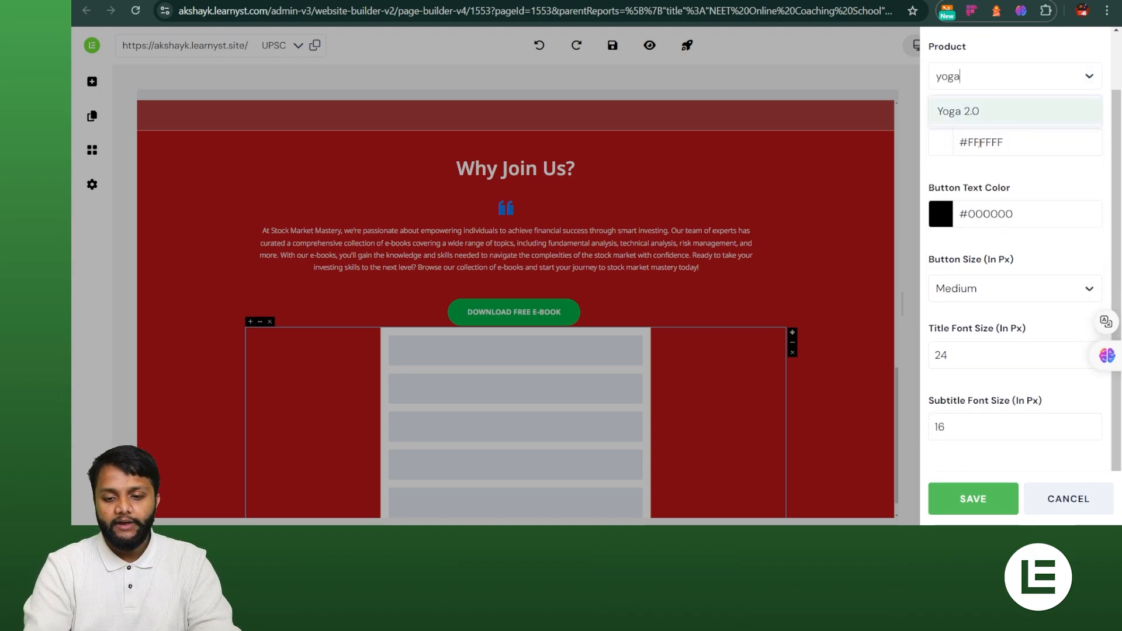
left_click(994, 112)
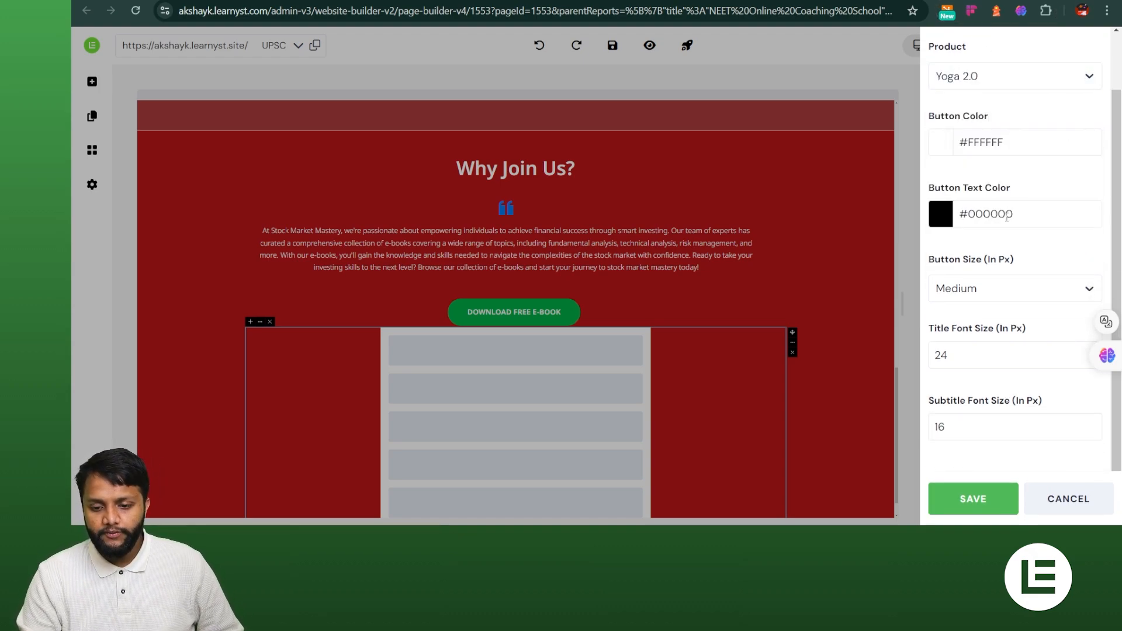
left_click(972, 489)
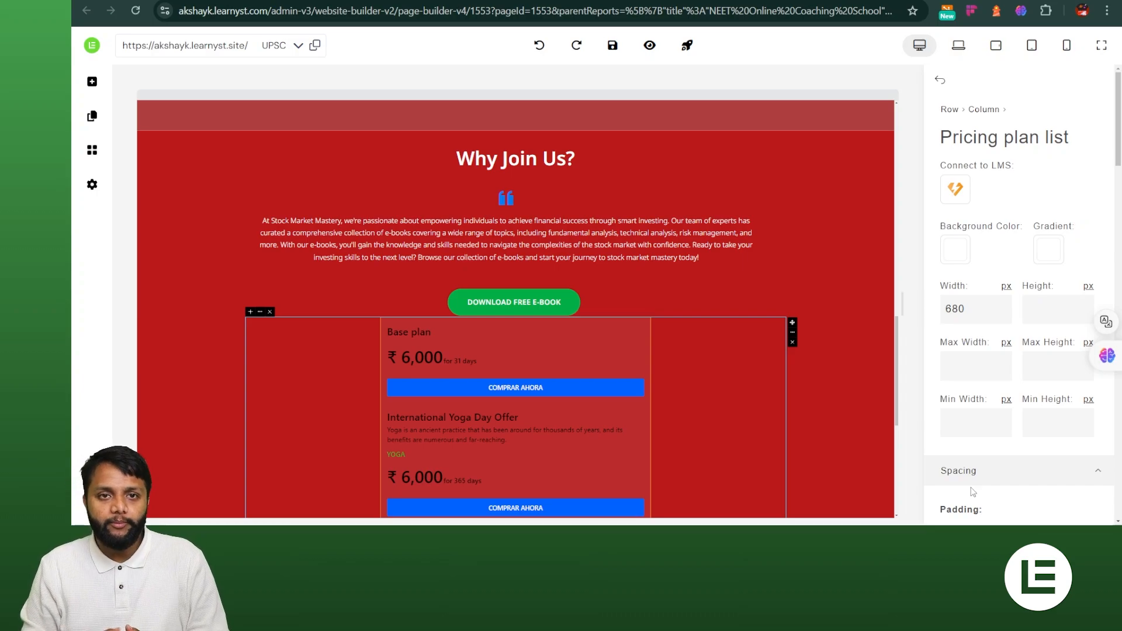
- Review the Yoga 2.0 pricing plan list and its column settings
scroll(972, 492, "down", 3)
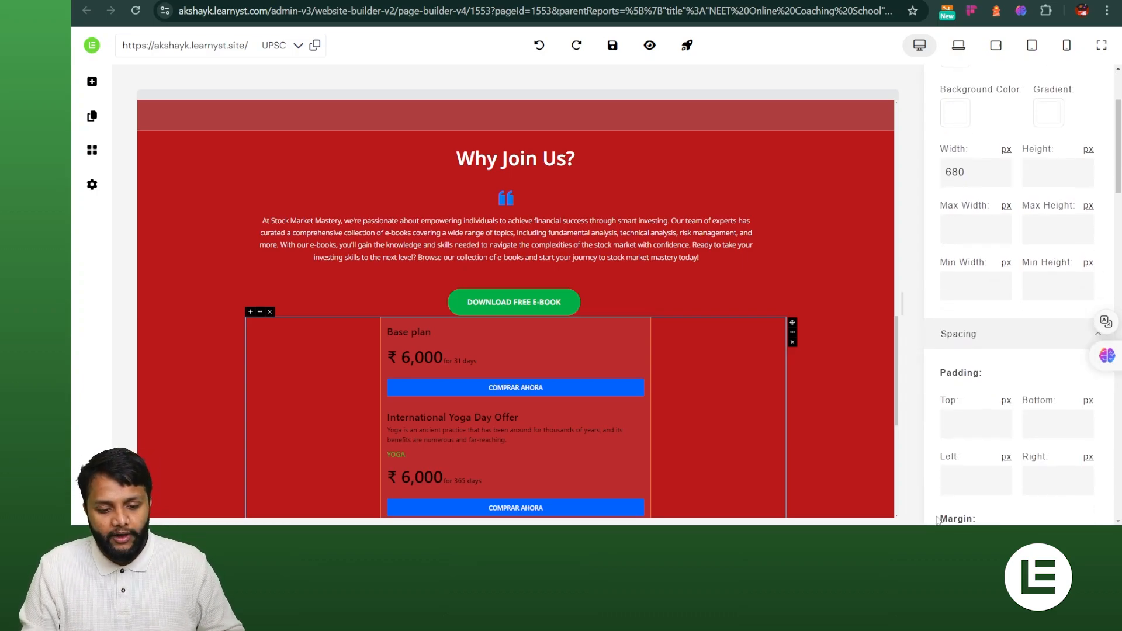
scroll(760, 483, "down", 4)
scroll(625, 230, "down", 1)
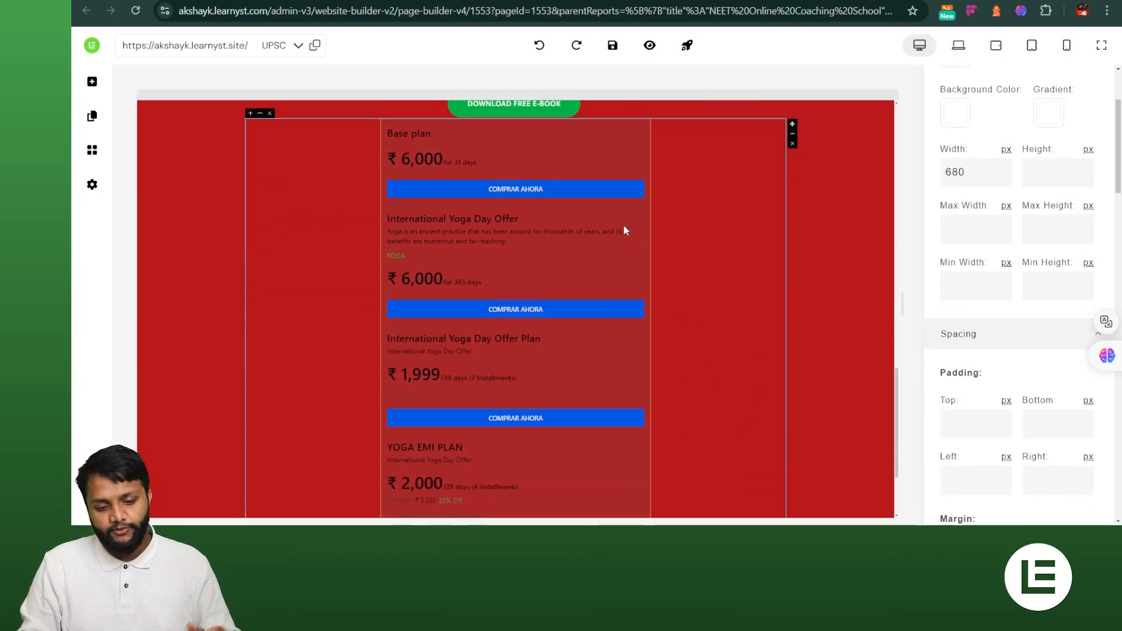
scroll(619, 193, "down", 1)
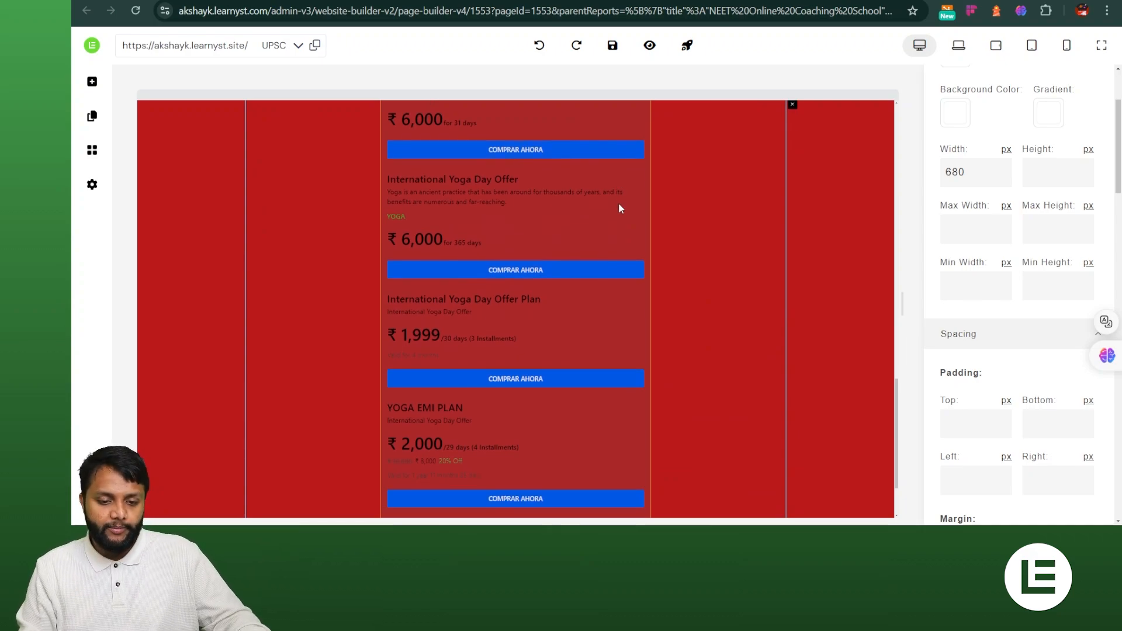
scroll(616, 205, "down", 3)
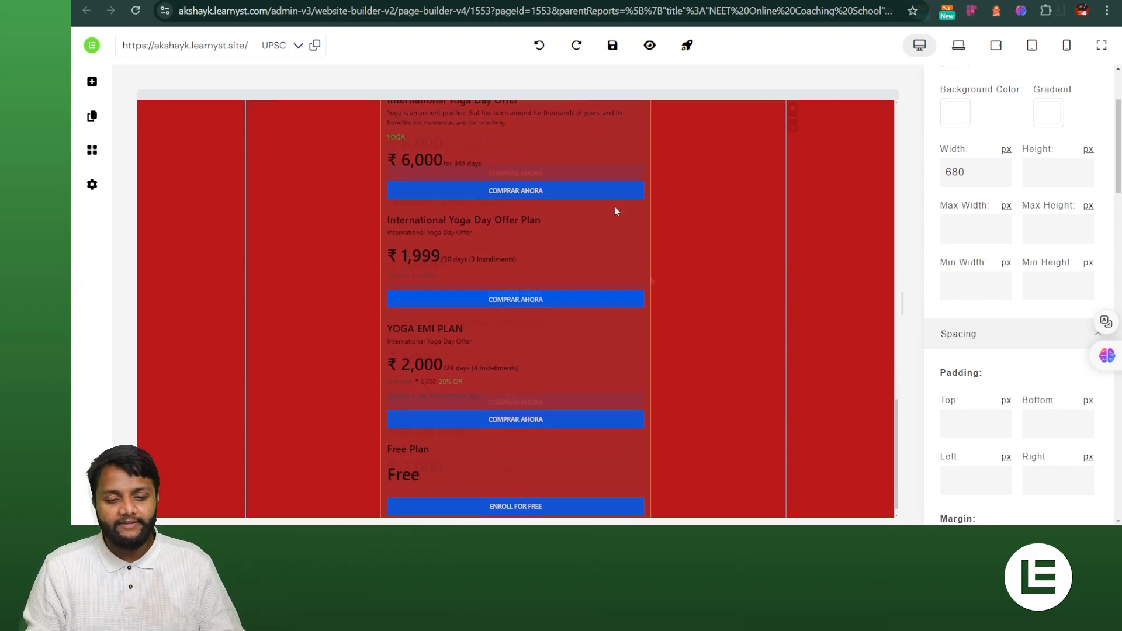
scroll(615, 206, "up", 3)
scroll(584, 304, "up", 2)
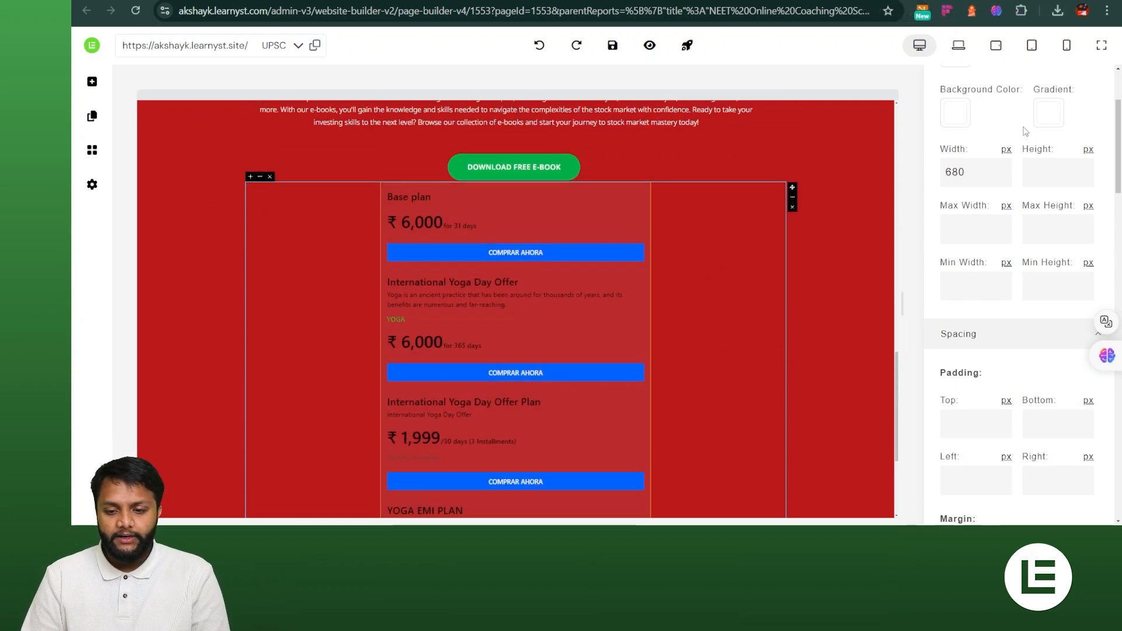
scroll(1001, 157, "up", 3)
scroll(449, 446, "up", 5)
scroll(522, 422, "down", 4)
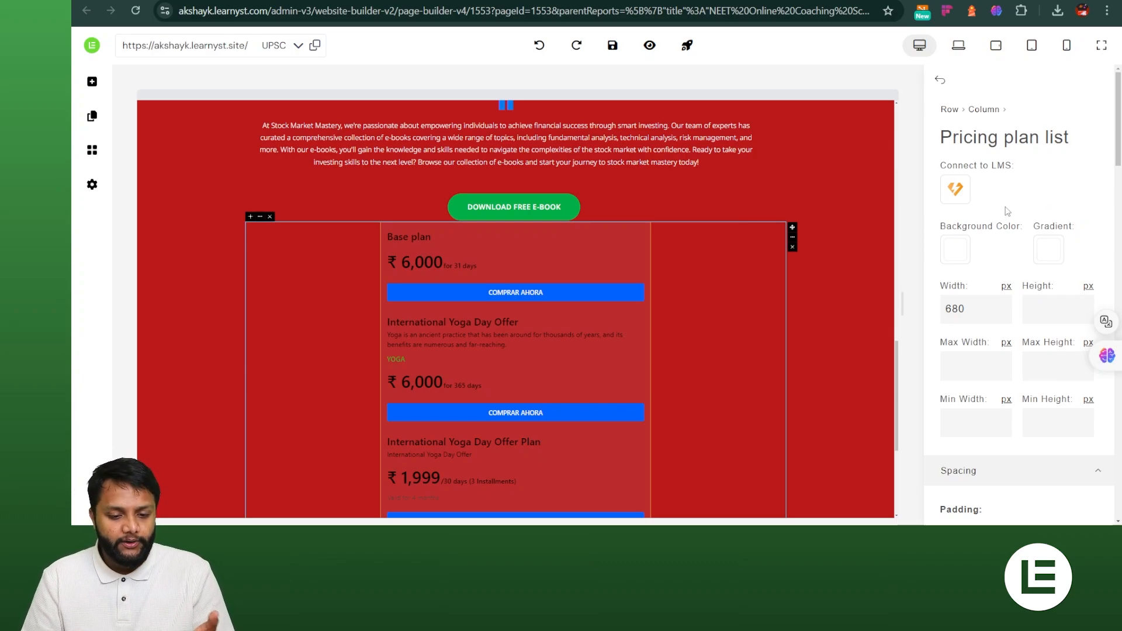
scroll(1008, 211, "down", 3)
scroll(547, 346, "down", 4)
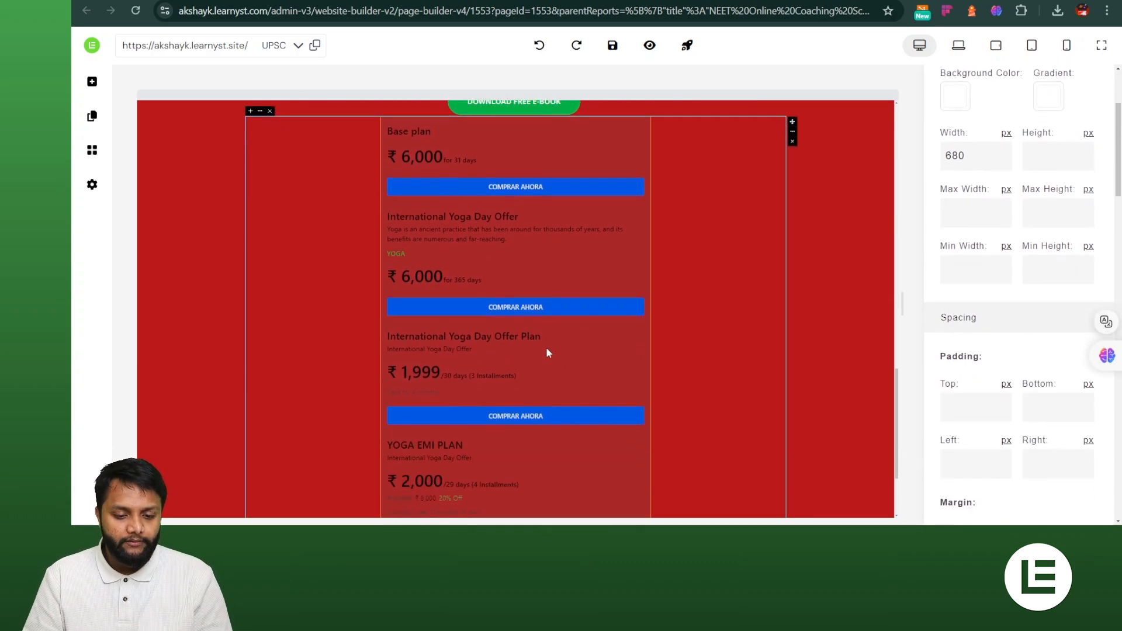
left_click(191, 242)
left_click(608, 282)
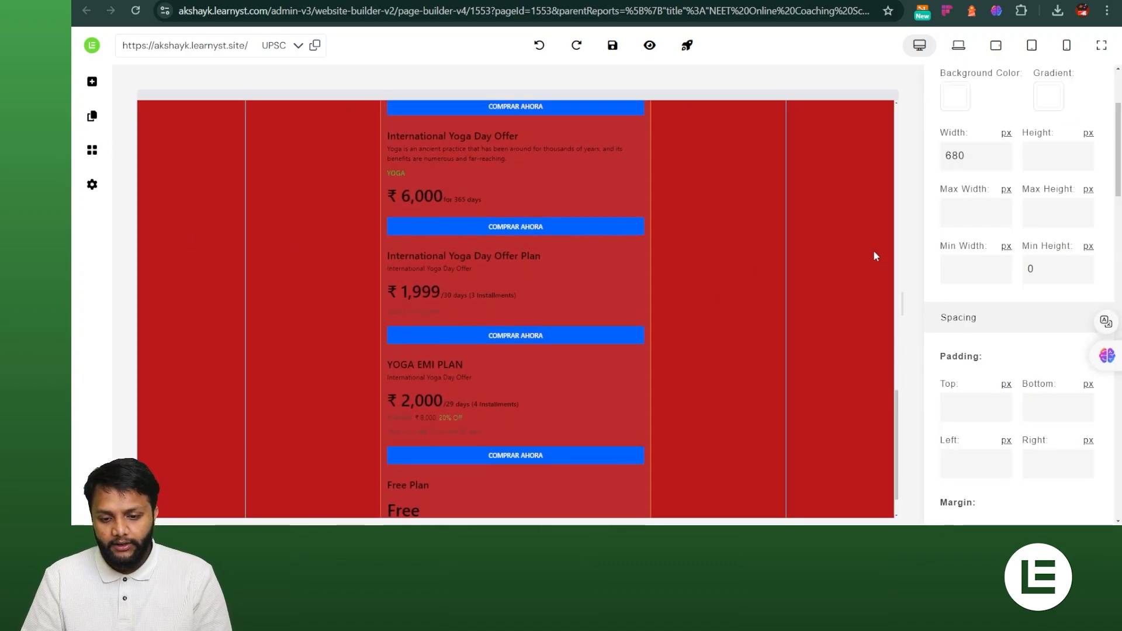
- Delete the pricing plan list row from the Why Join Us? section
scroll(875, 256, "up", 2)
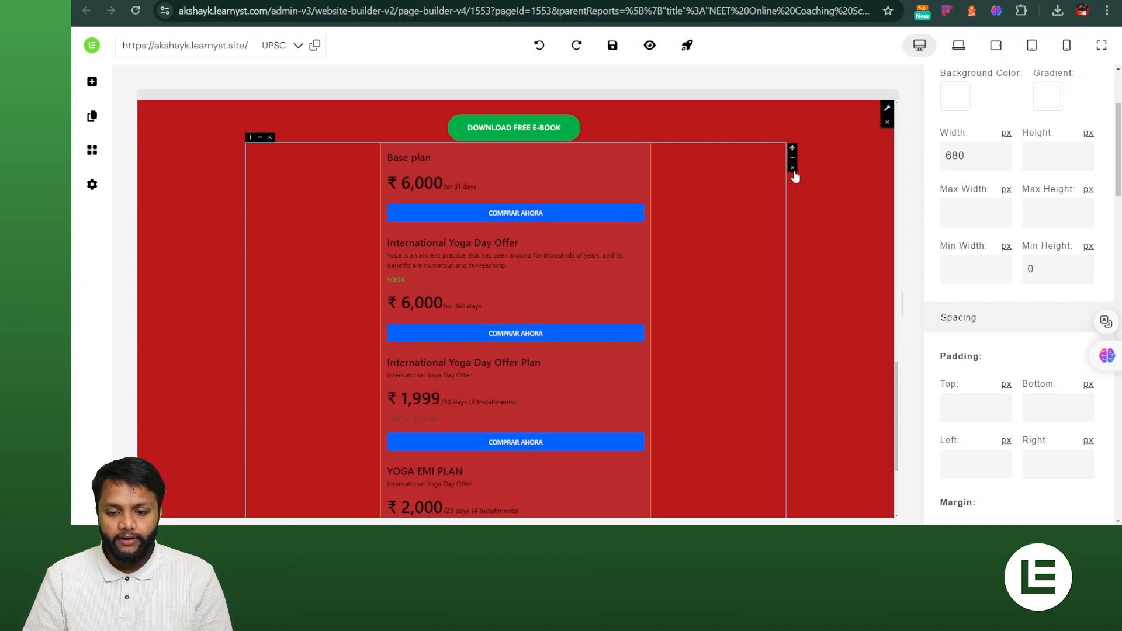
scroll(1084, 174, "up", 1)
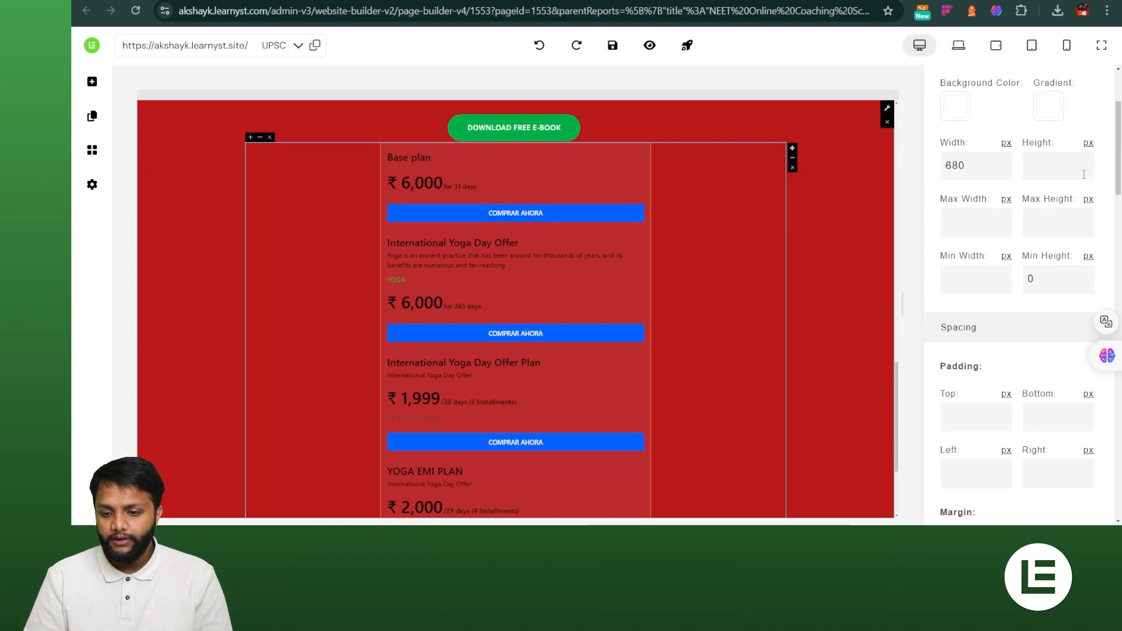
scroll(1084, 174, "up", 3)
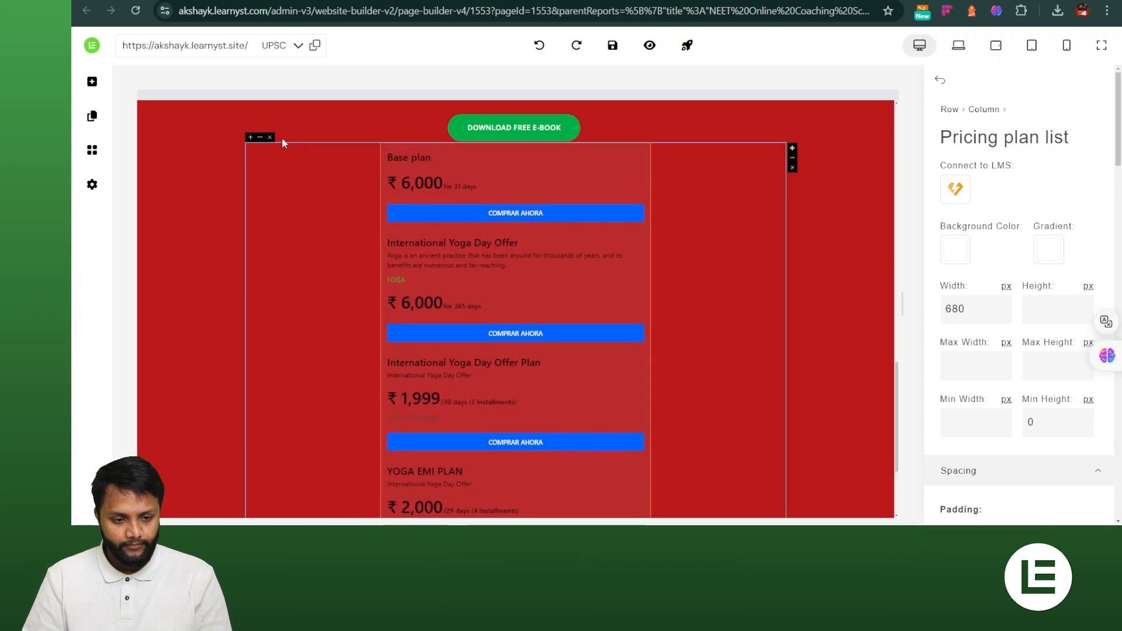
left_click(270, 137)
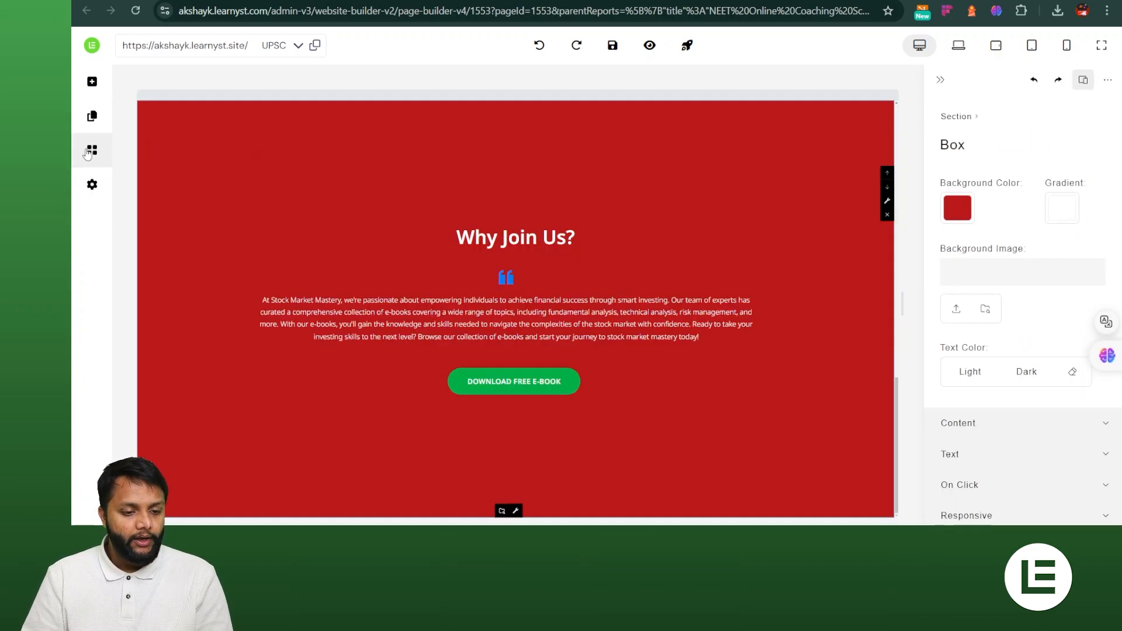
- Add a Form widget below the download button in the red section
left_click(91, 151)
scroll(526, 358, "down", 5)
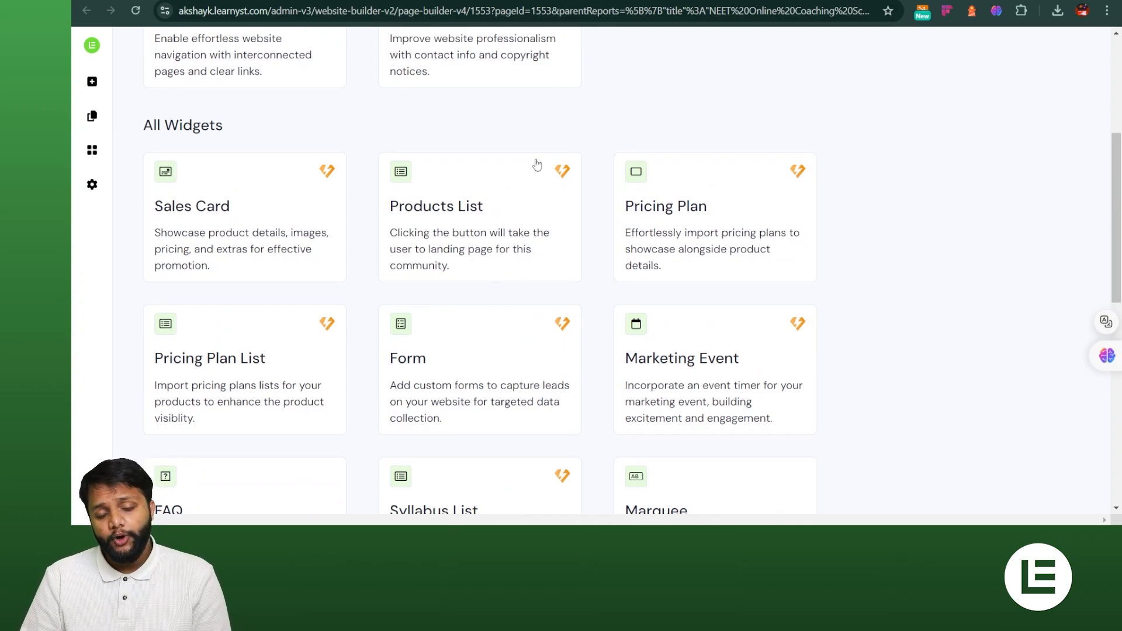
left_click(410, 336)
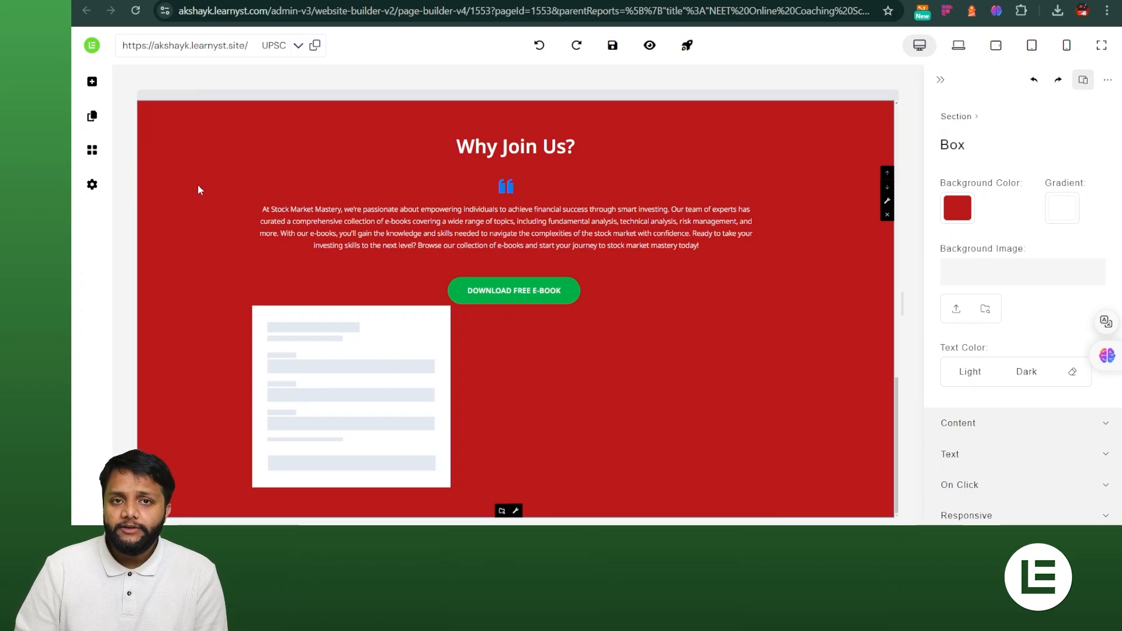
- Link the form block to the Free Resources PDF form, save, and review its styling options
left_click(369, 413)
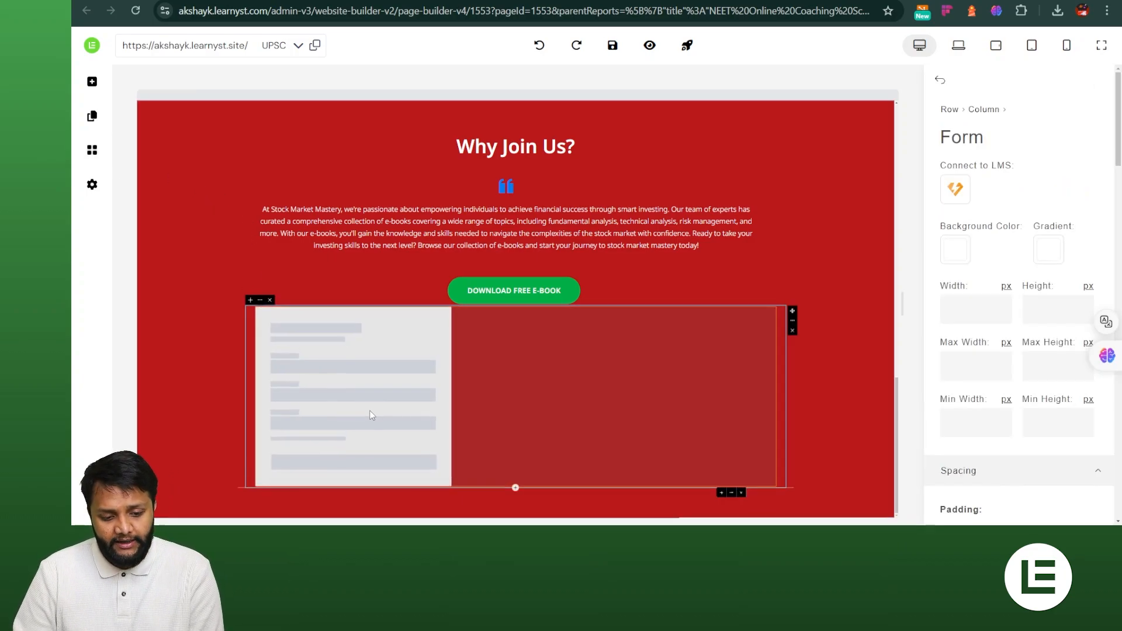
left_click(956, 189)
left_click(970, 121)
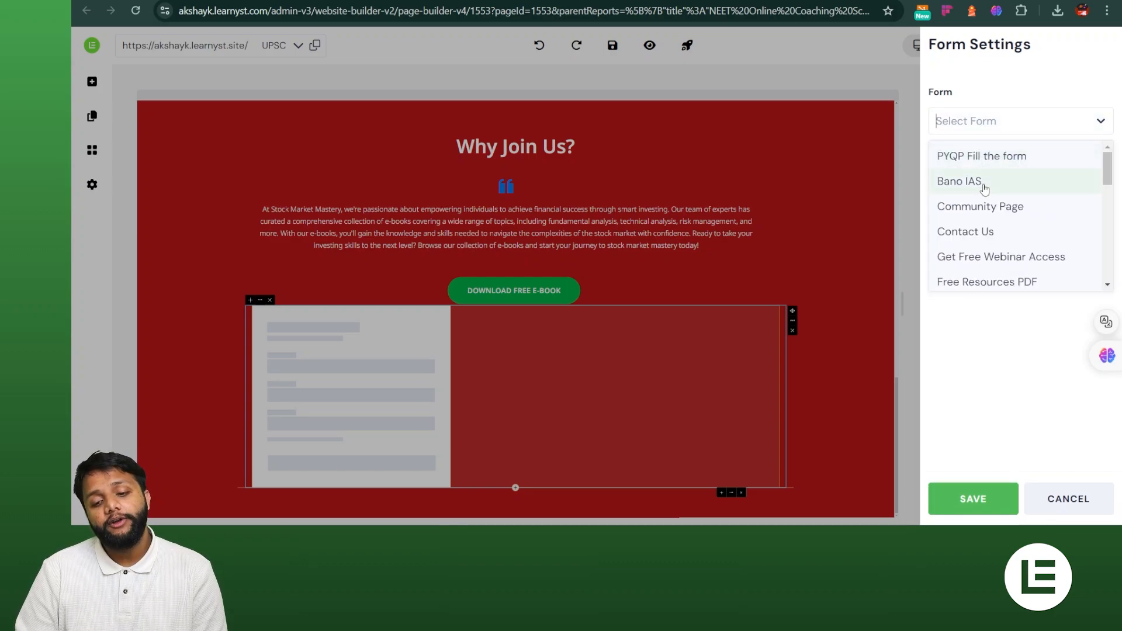
left_click(993, 282)
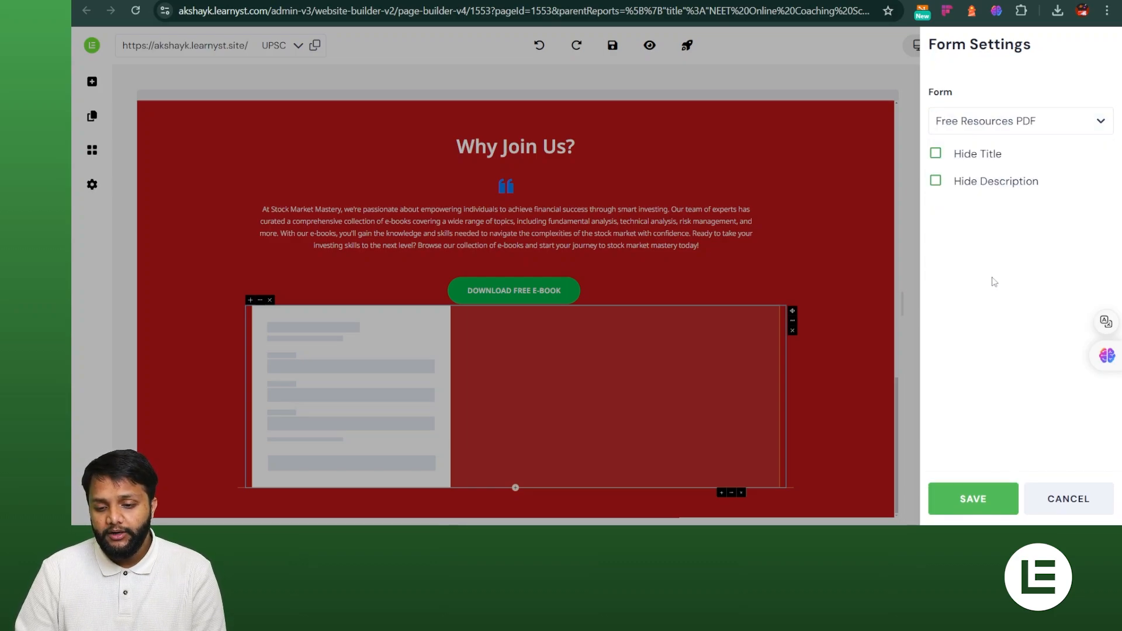
left_click(983, 504)
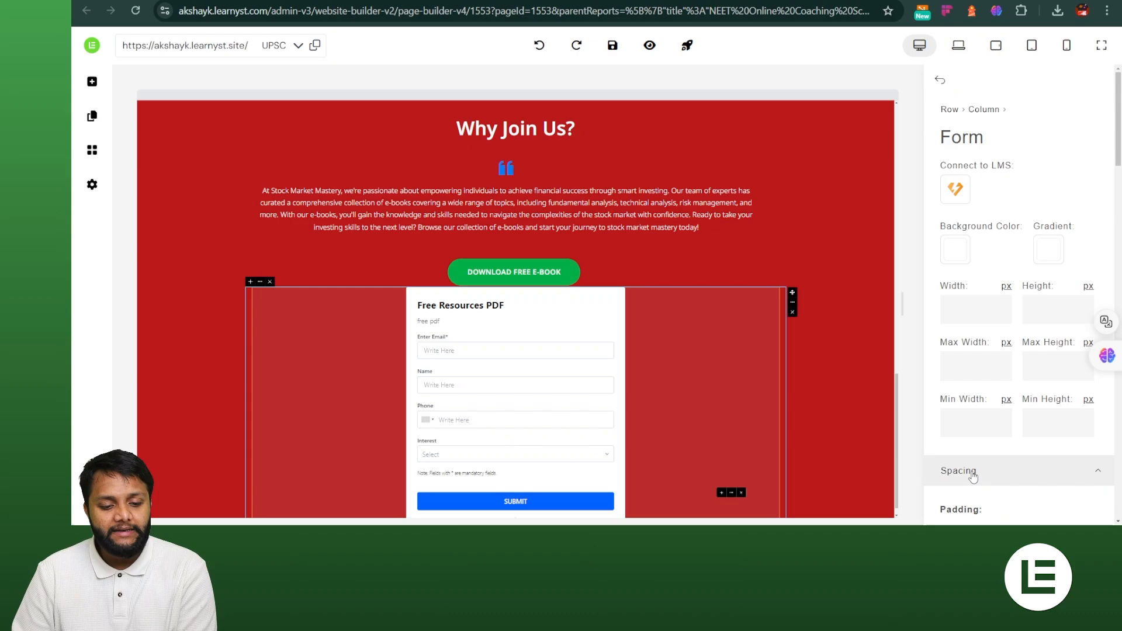
scroll(549, 281, "down", 1)
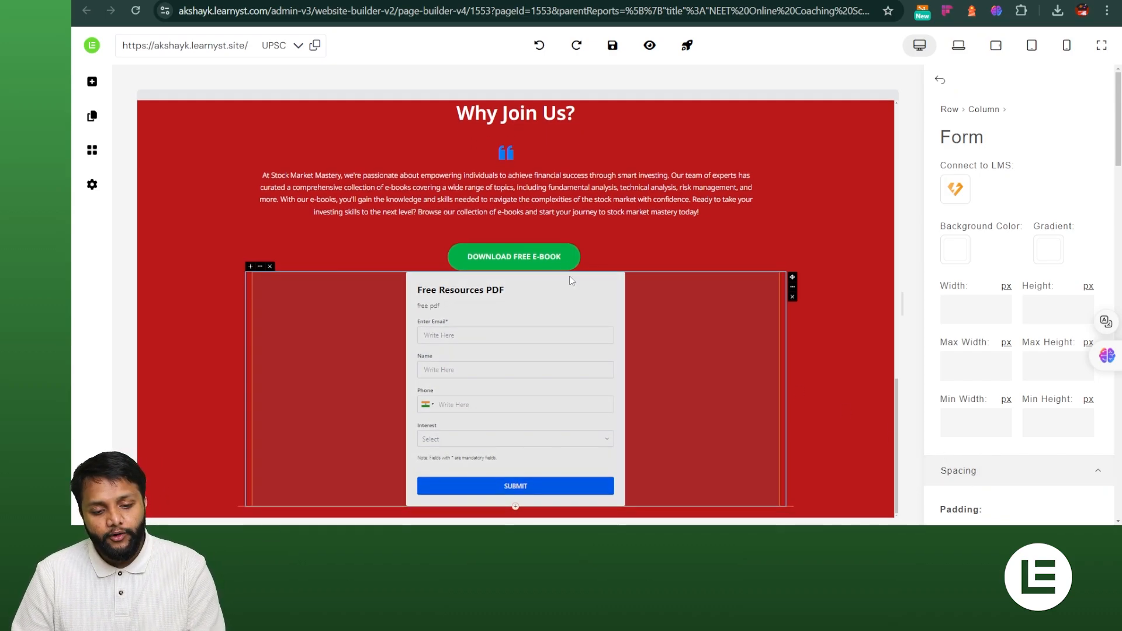
scroll(970, 218, "down", 8)
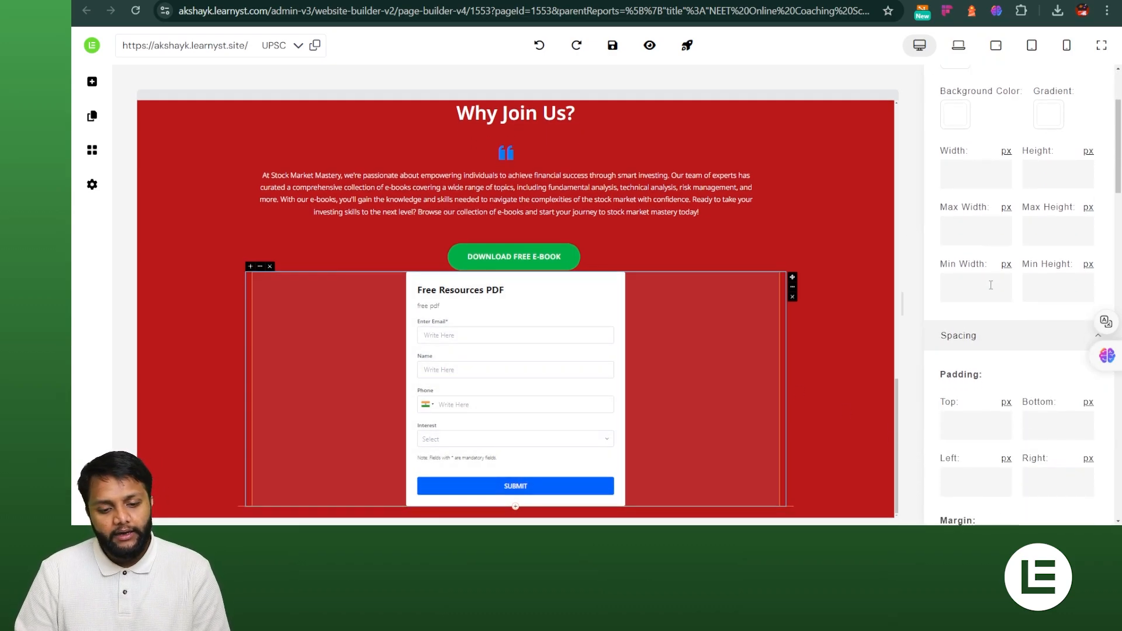
scroll(1000, 313, "down", 10)
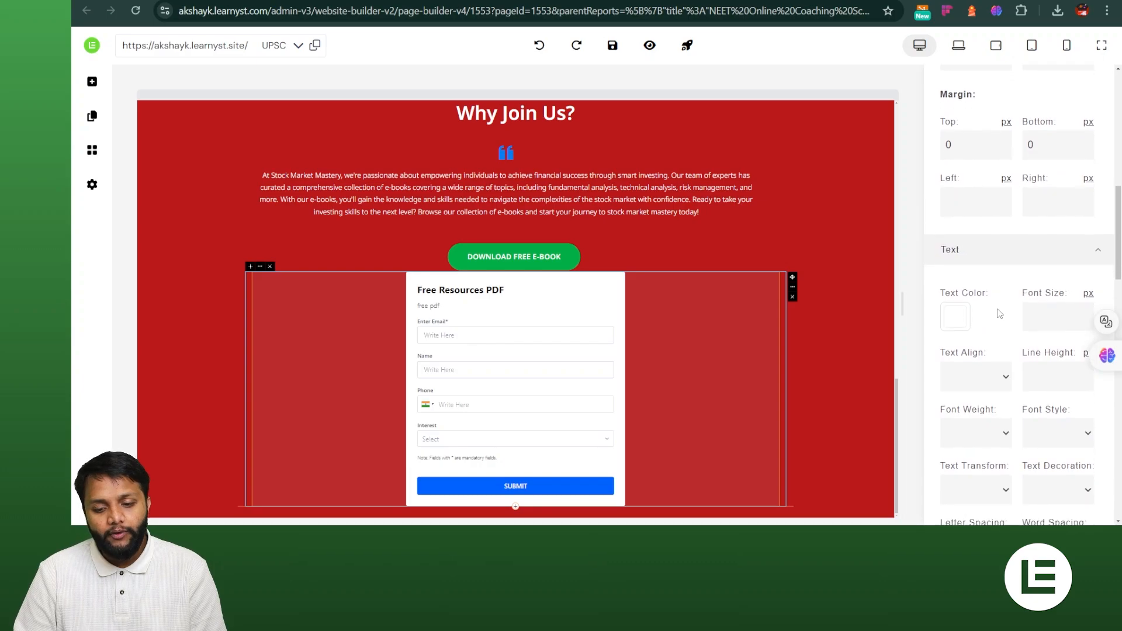
scroll(997, 322, "down", 7)
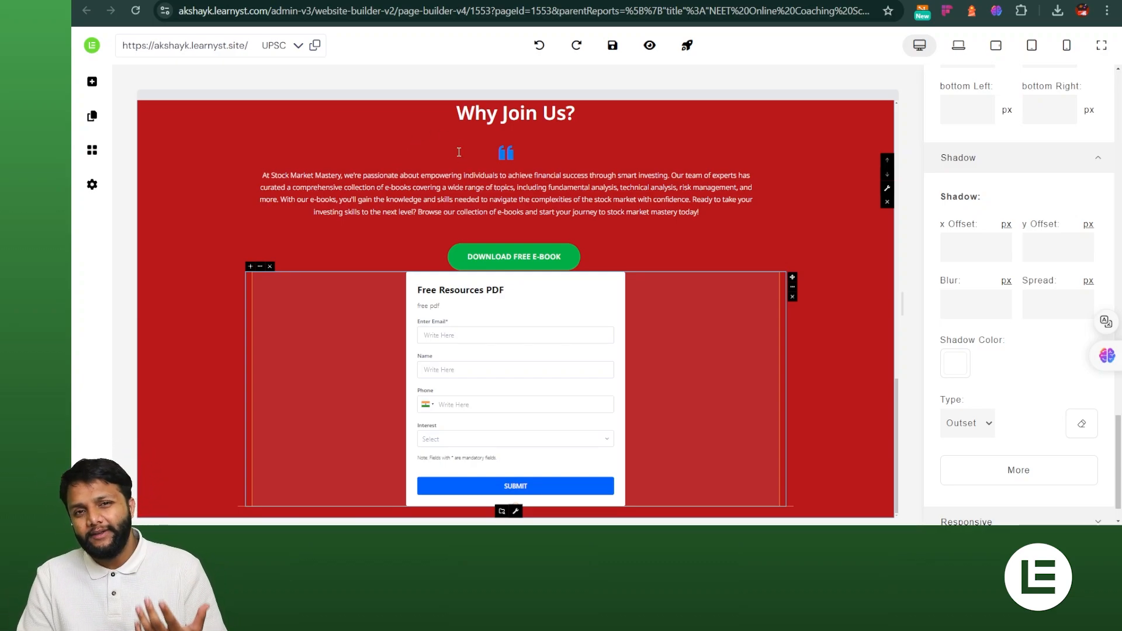
- Replace the form row with a Marketing Event countdown timer widget
left_click(271, 267)
left_click(92, 150)
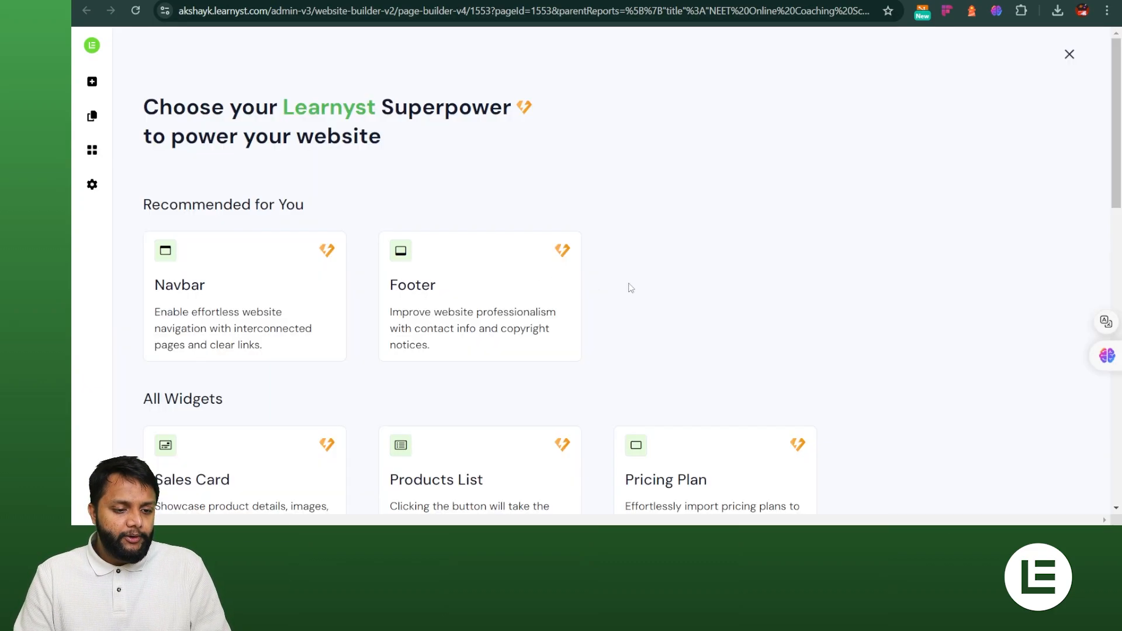
scroll(656, 366, "down", 10)
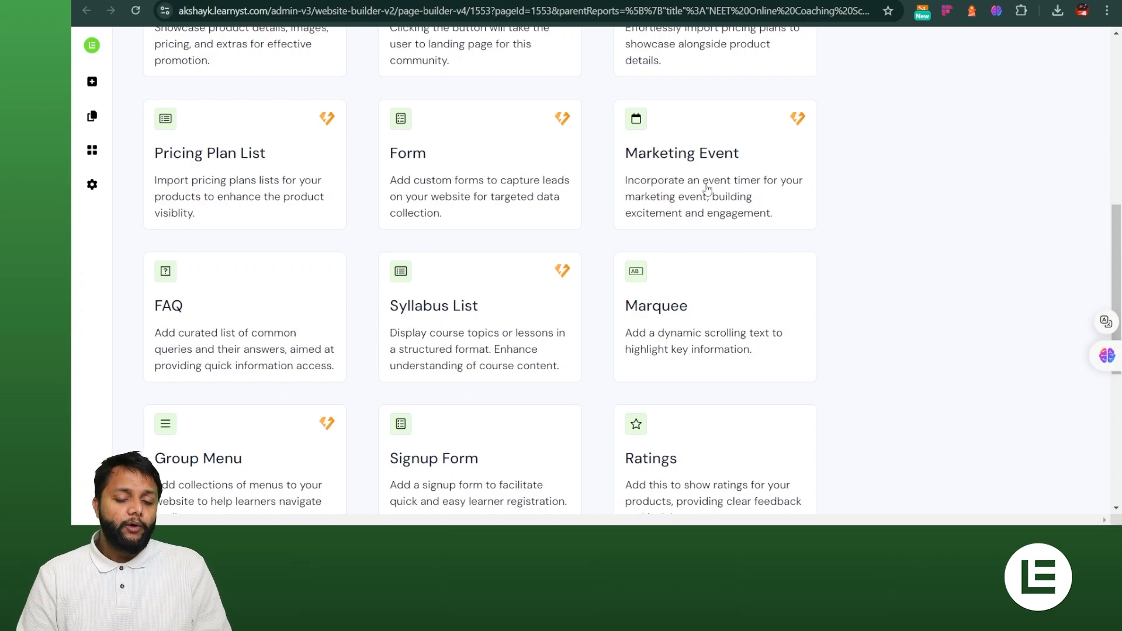
left_click(706, 187)
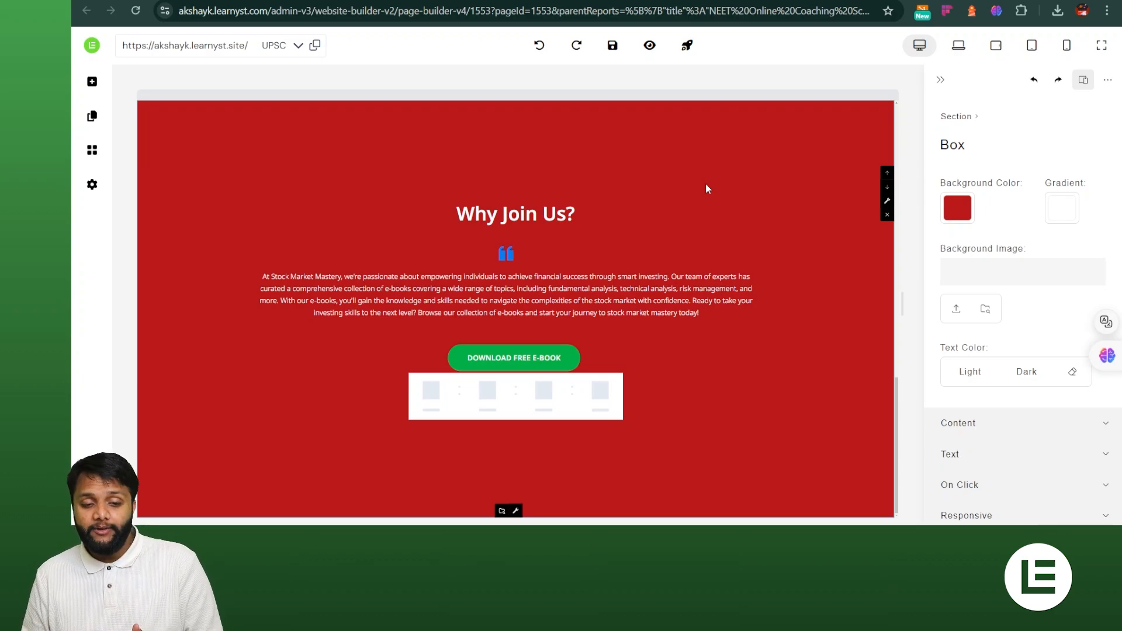
scroll(706, 187, "up", 2)
- Switch to the website's pages list and return to the admin dashboard
key("ctrl+shift+Tab")
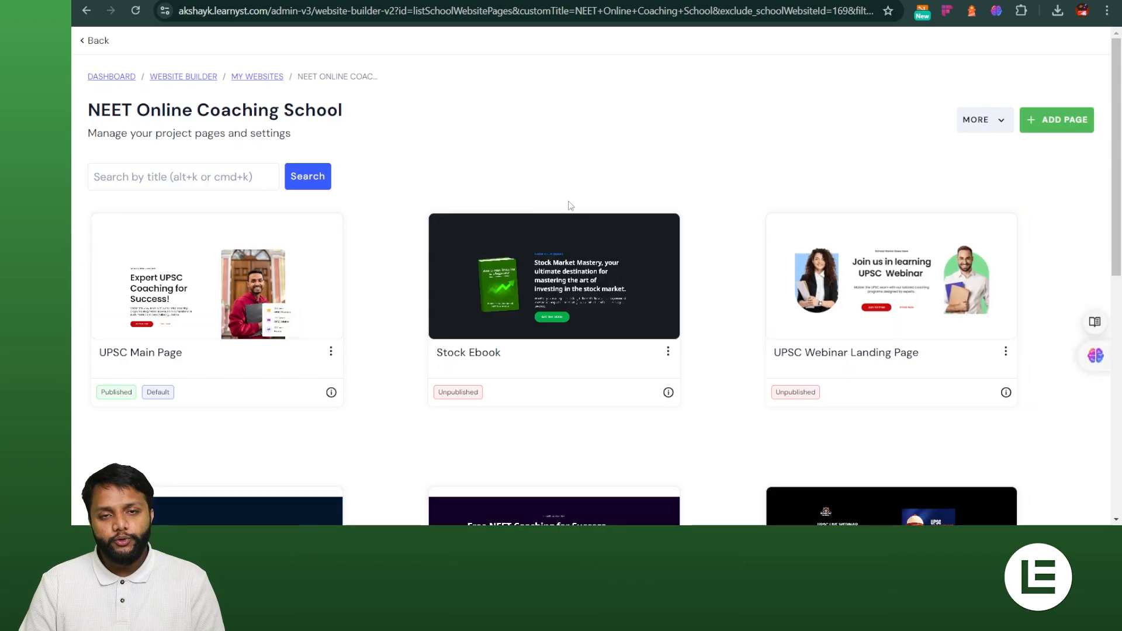
mouse_move(672, 312)
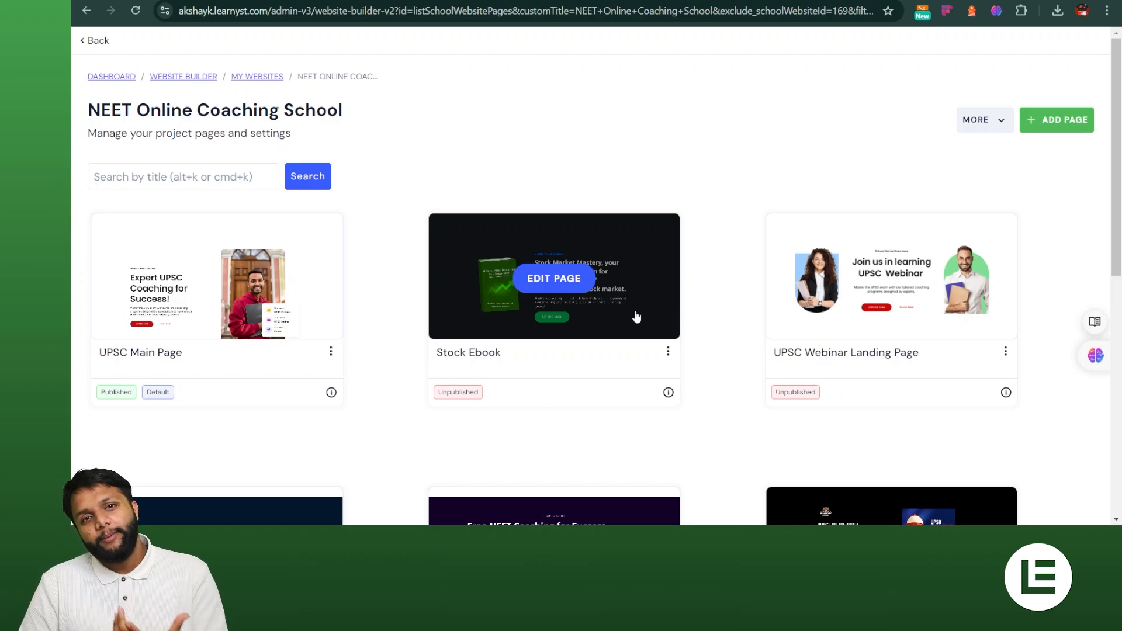
scroll(643, 380, "down", 5)
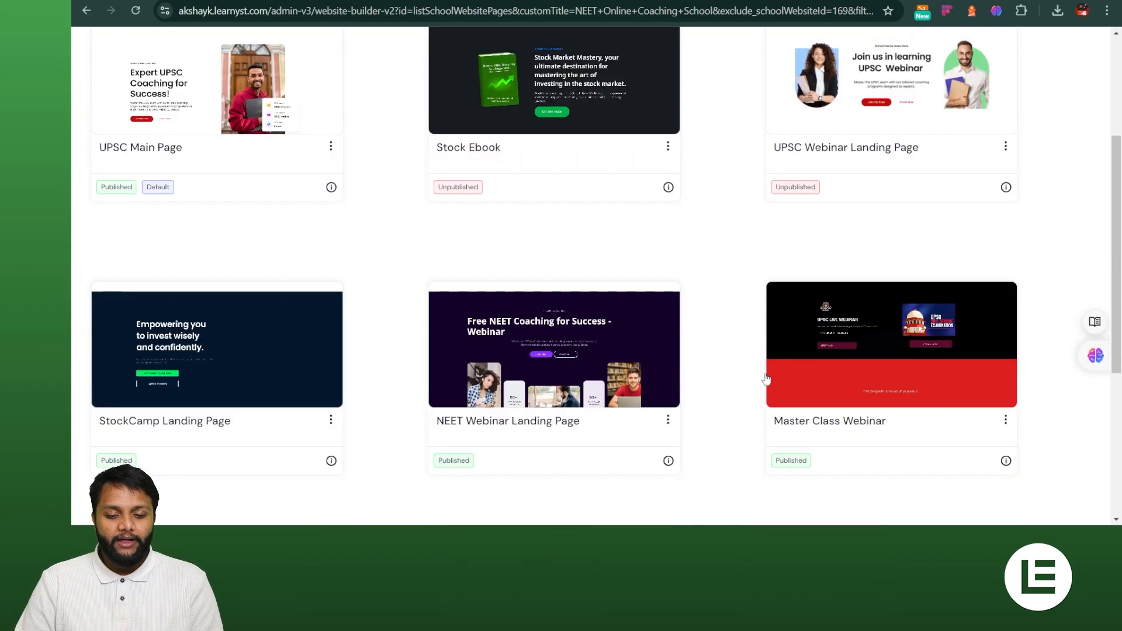
mouse_move(541, 292)
scroll(233, 205, "up", 5)
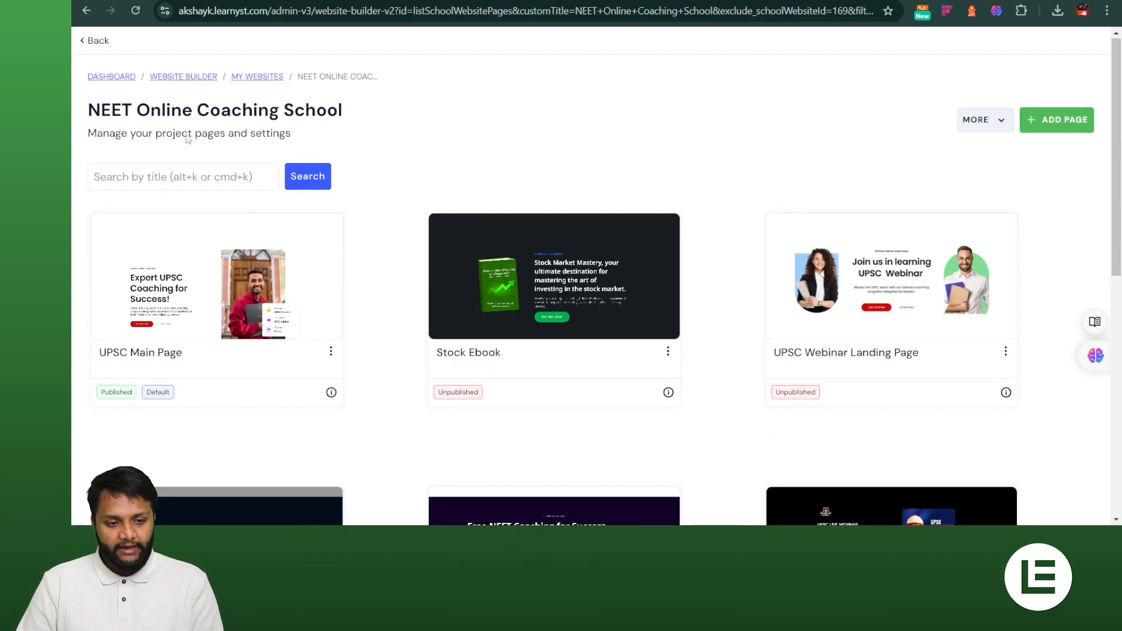
left_click(120, 78)
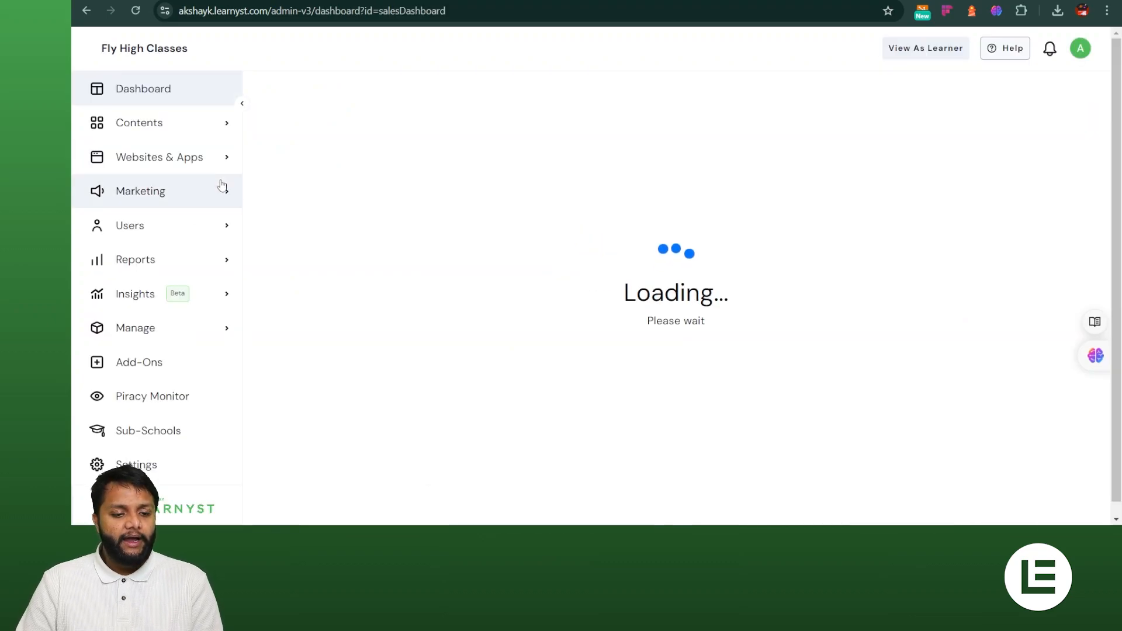
- Go to Marketing > Events, dismiss the error, and start a new event
left_click(169, 159)
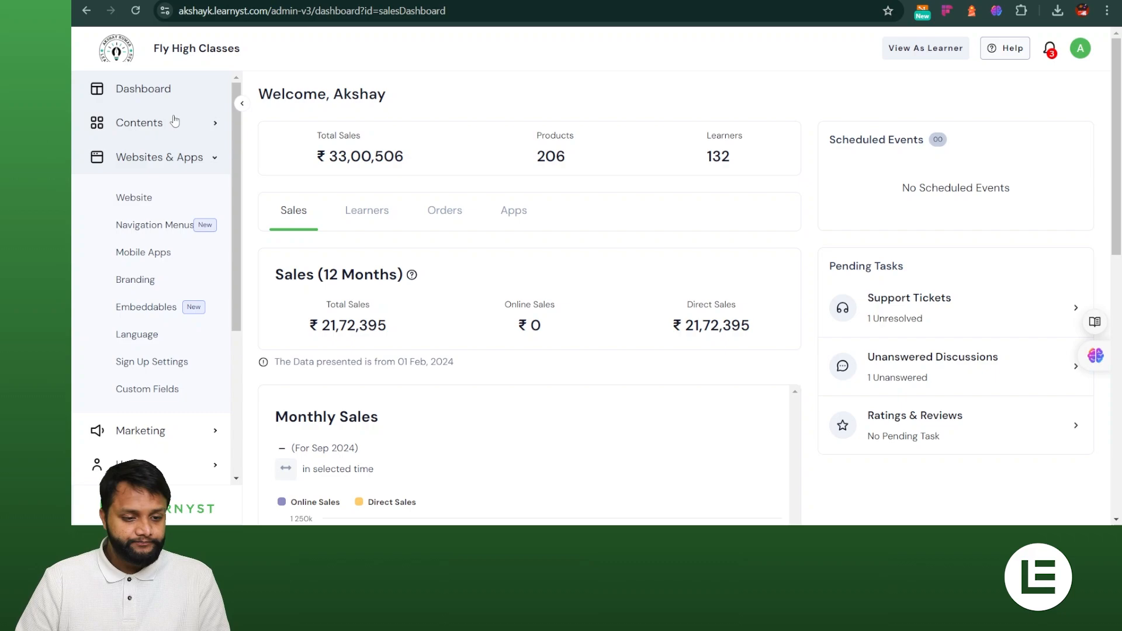
scroll(181, 234, "down", 3)
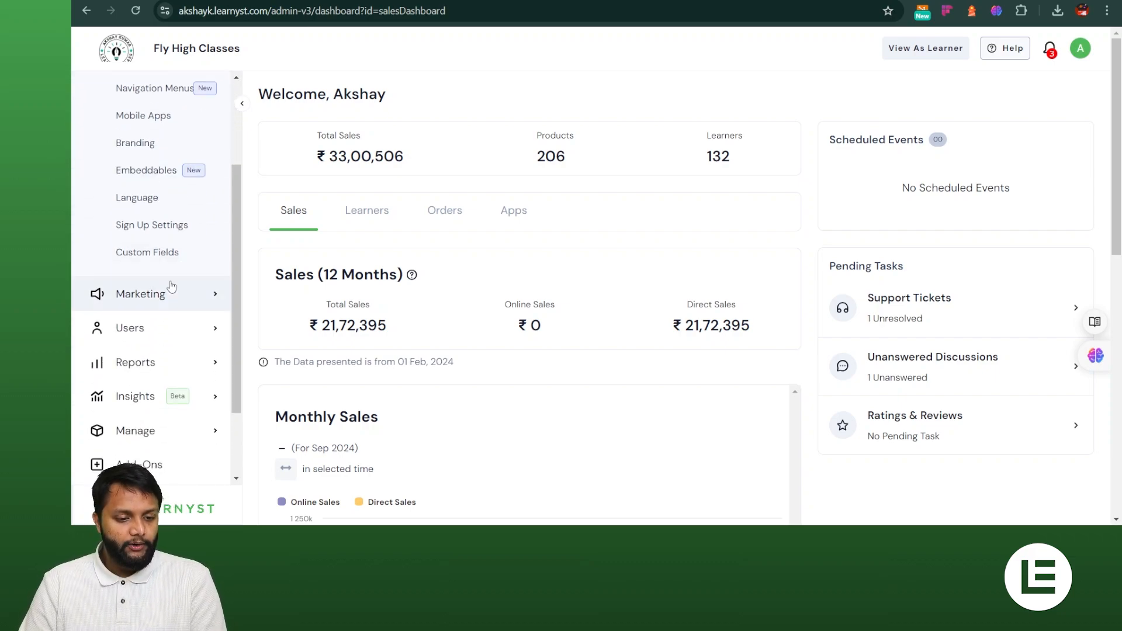
left_click(175, 292)
scroll(177, 291, "down", 1)
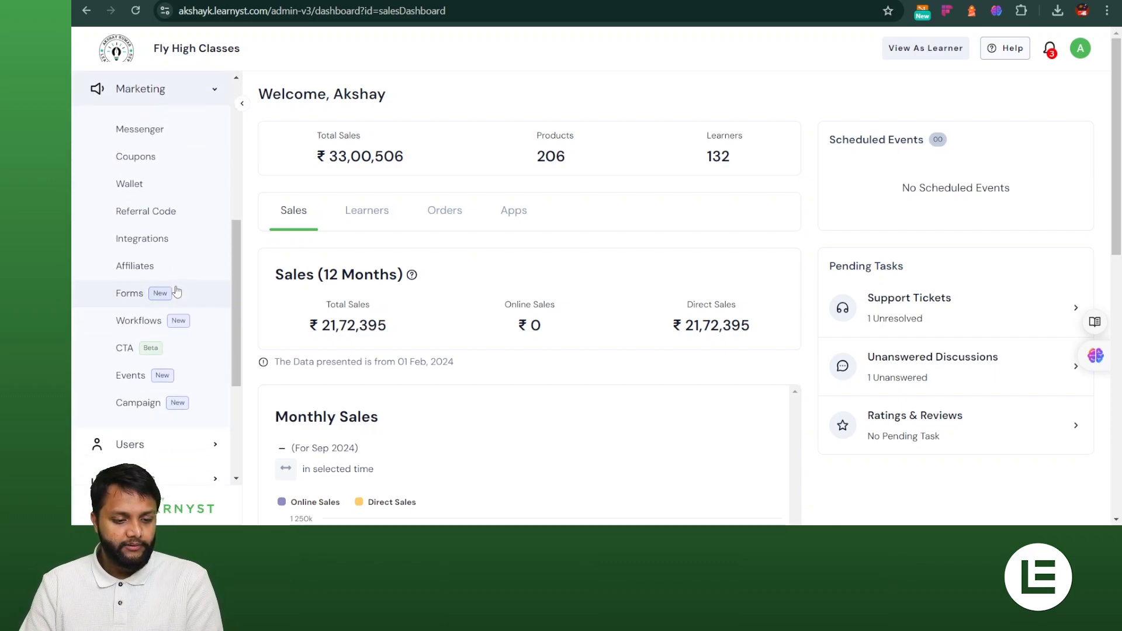
left_click(145, 381)
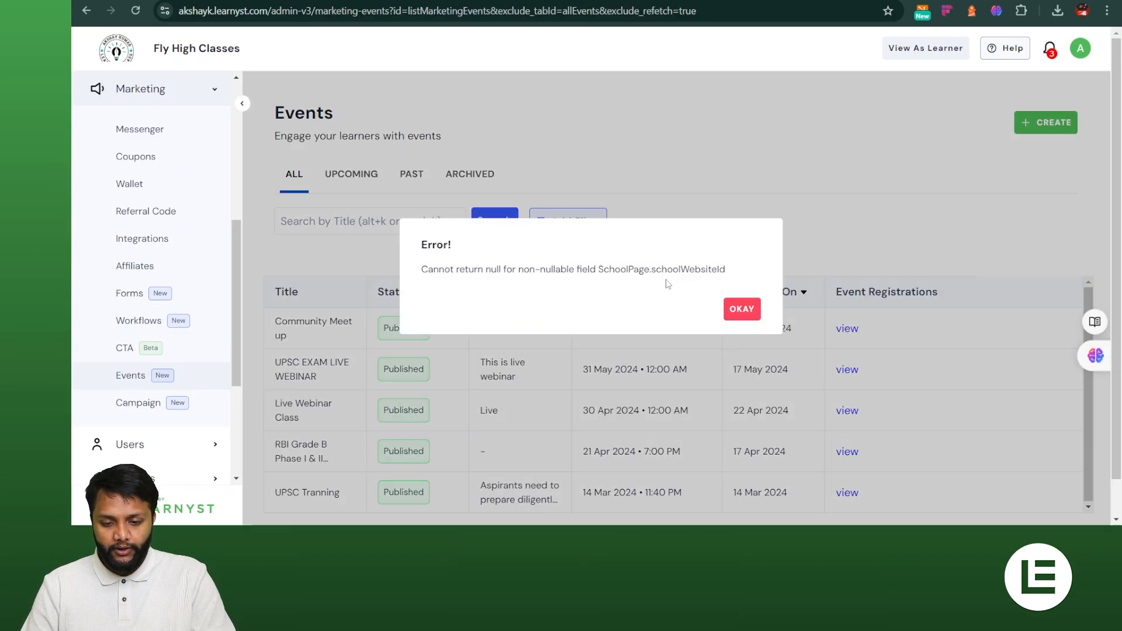
left_click(740, 314)
scroll(659, 284, "down", 1)
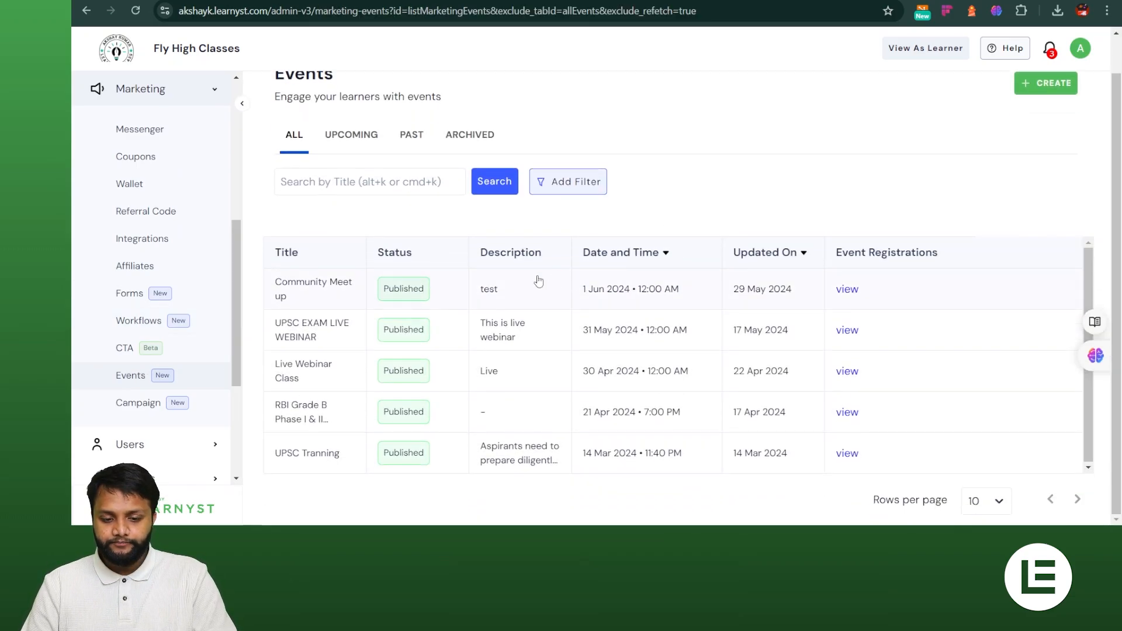
left_click(1051, 90)
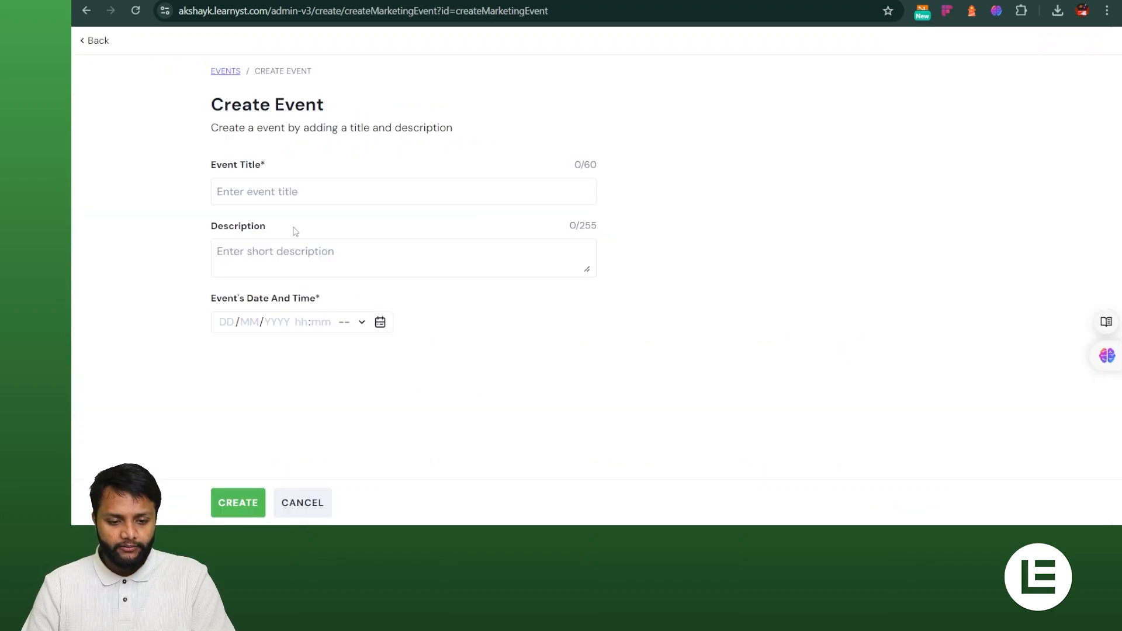
- Title the event 'Sunday One on One Session' with a weekend session description
left_click(281, 187)
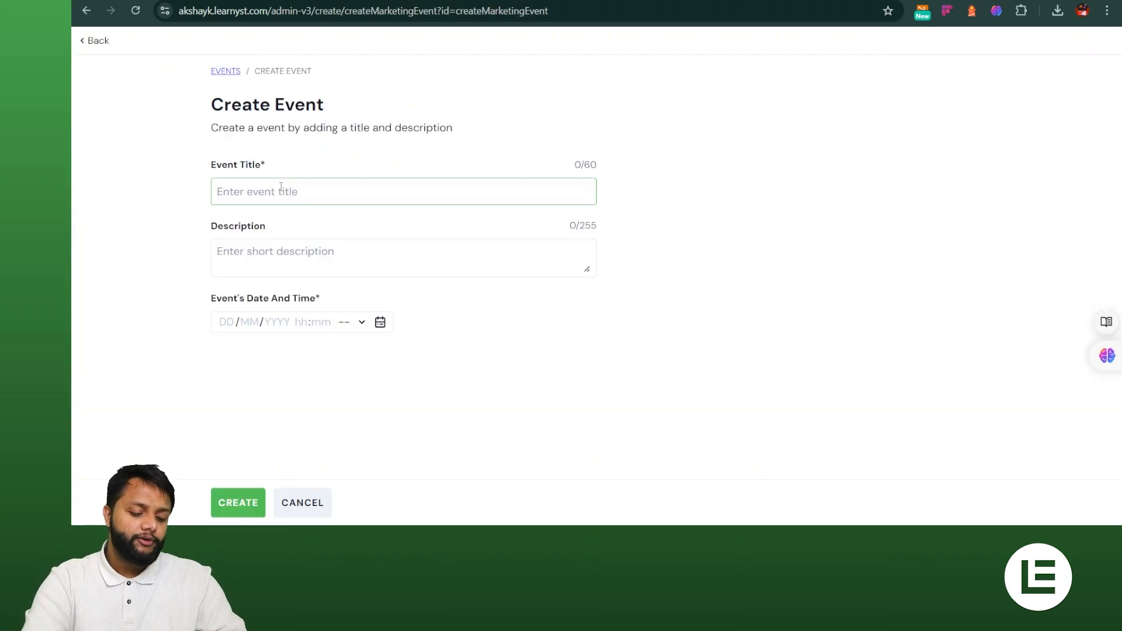
type("Sunday ")
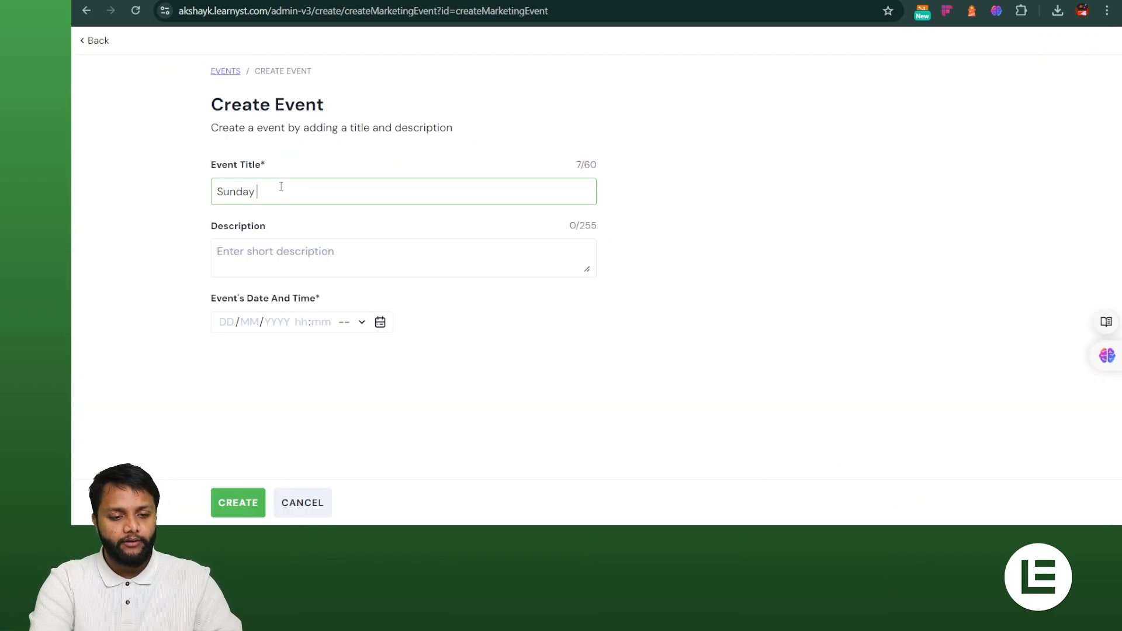
type("One on ")
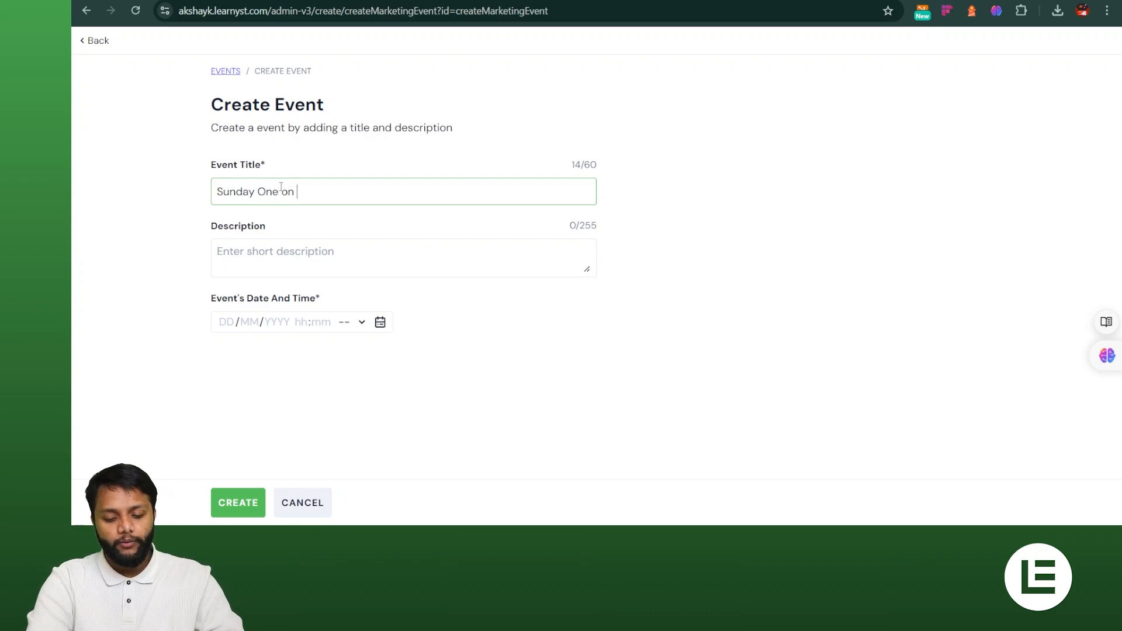
type("One Session")
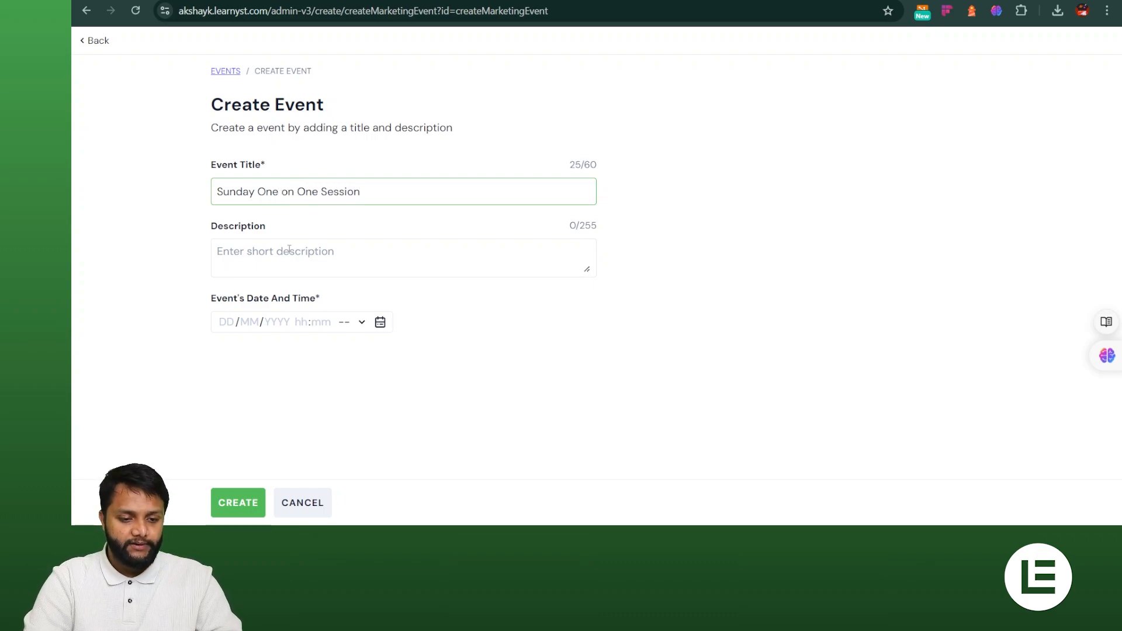
left_click(289, 249)
type("This is a")
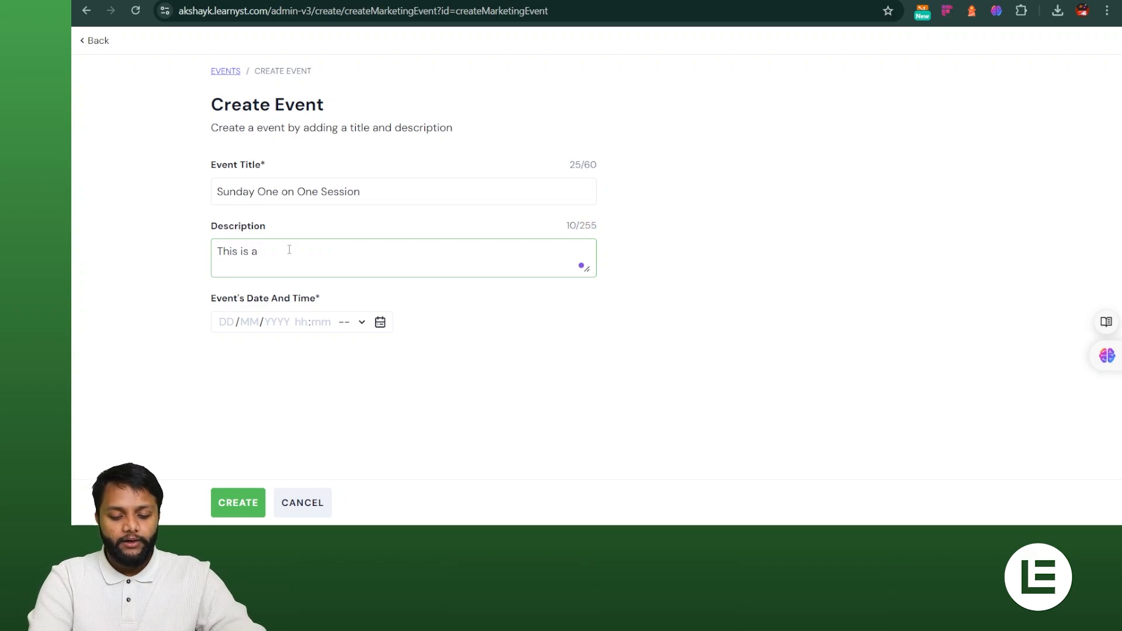
type(" di")
key("BackSpace")
key("BackSpace")
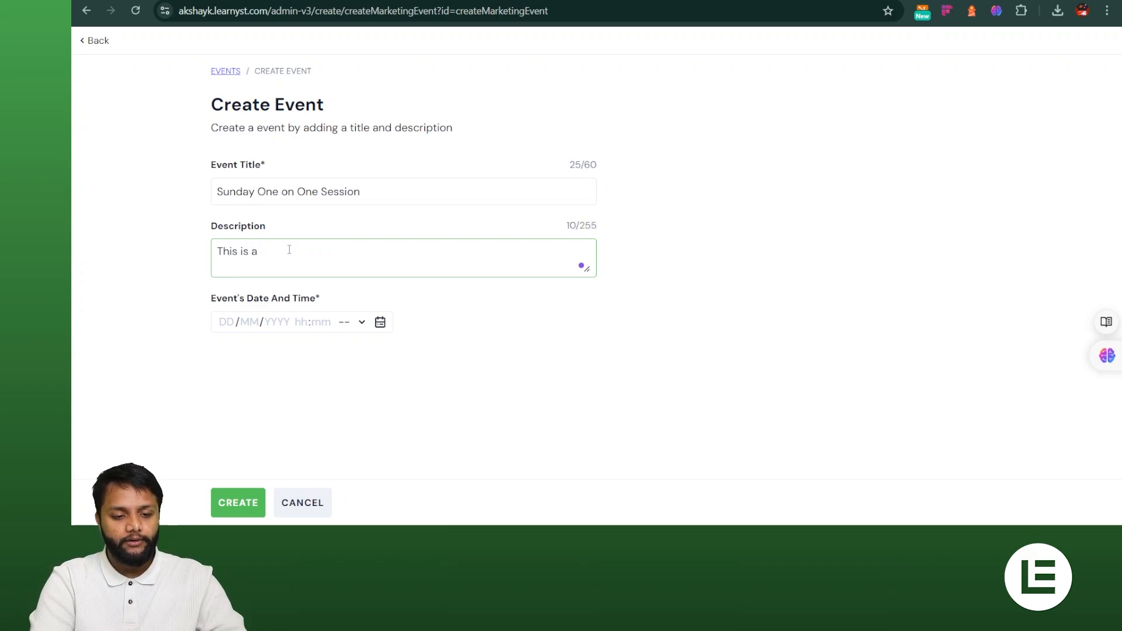
type("weekend ")
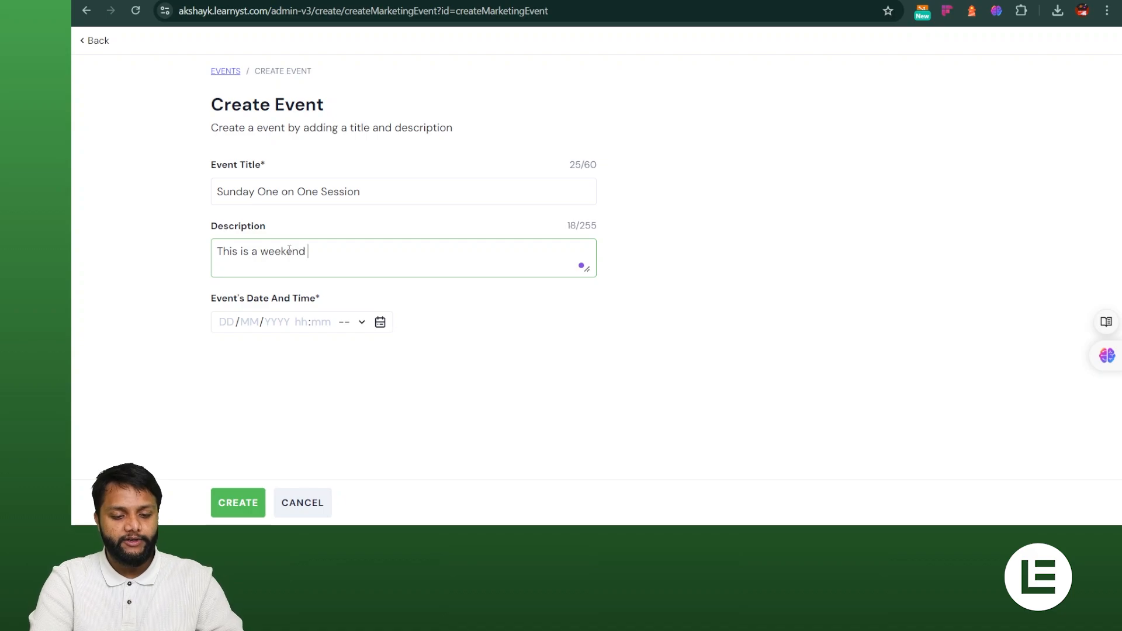
type("Session")
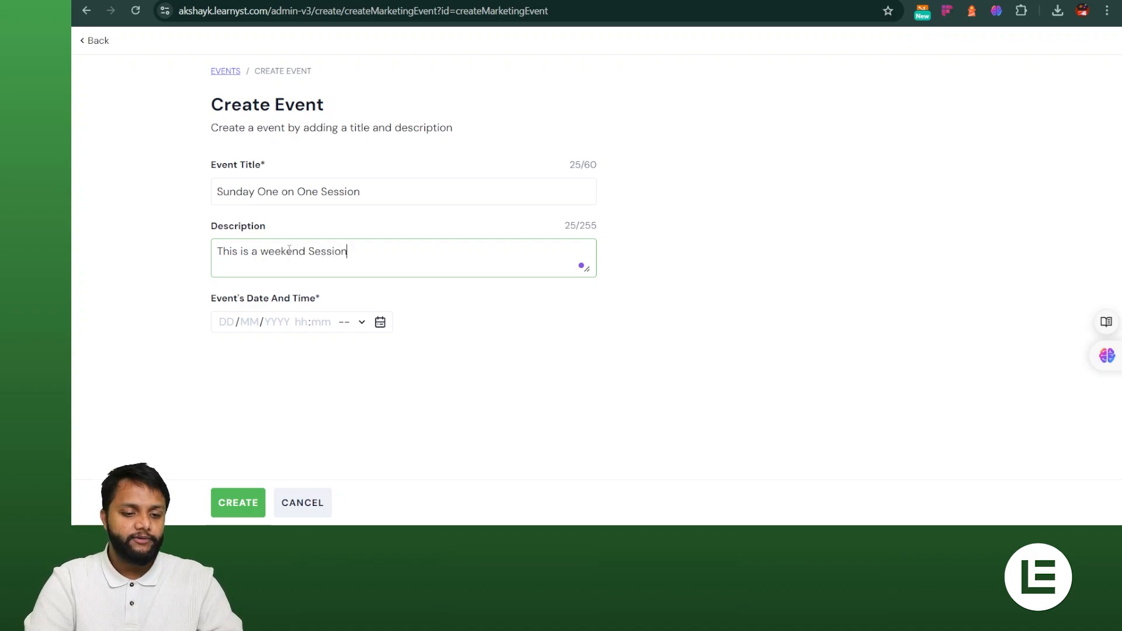
- Set the event date to 15/09/2024 and the time to 03:00 PM
left_click(383, 324)
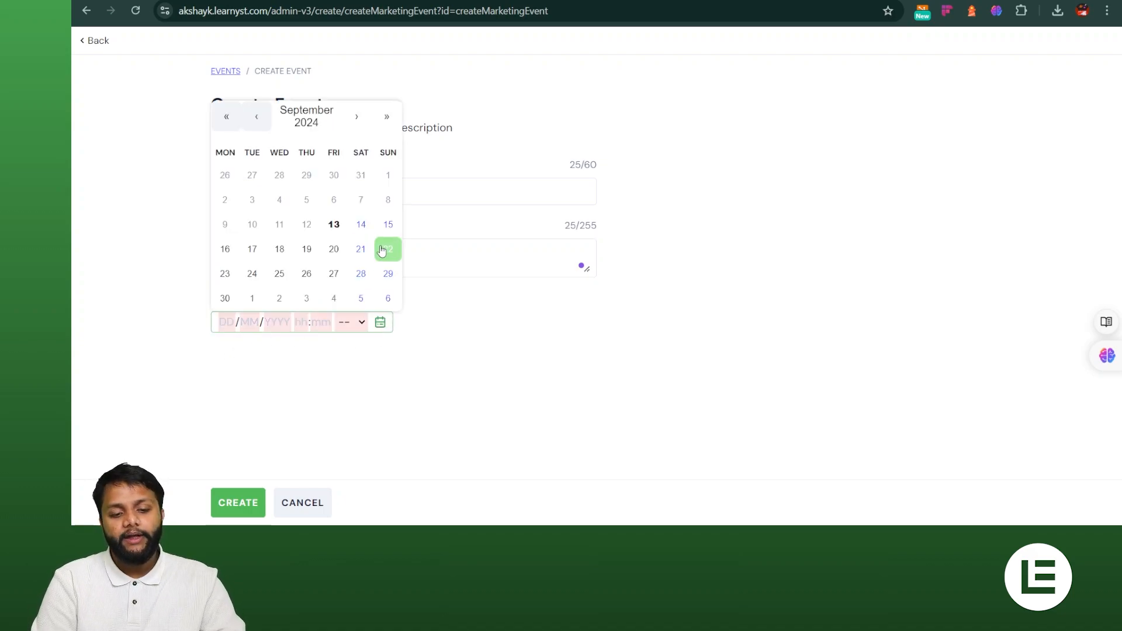
left_click(389, 226)
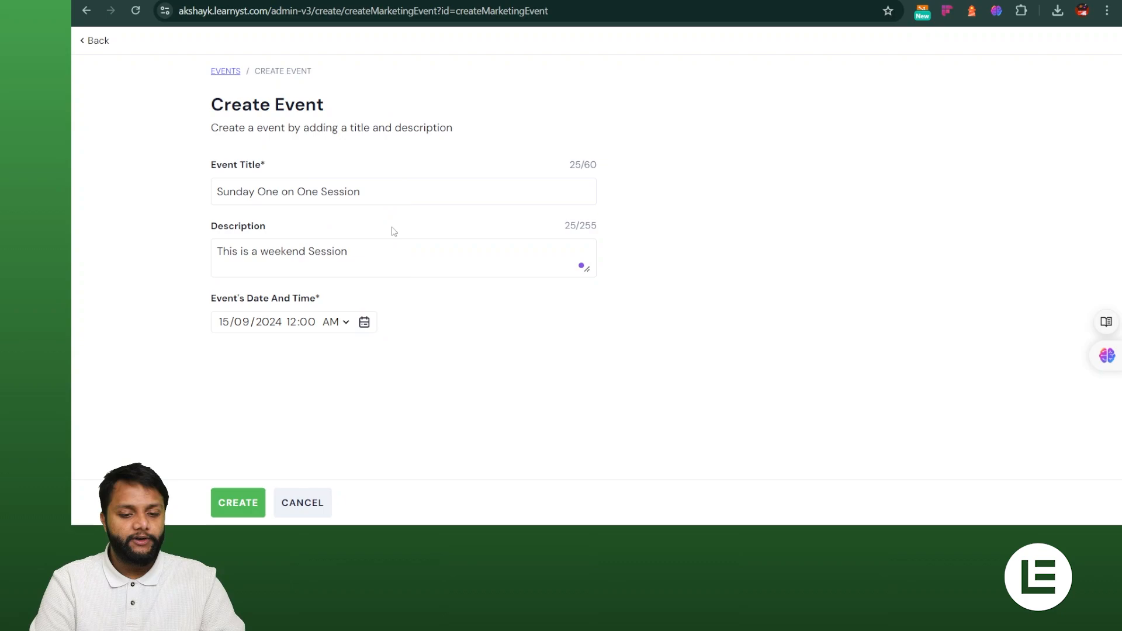
left_click(337, 326)
left_click(291, 322)
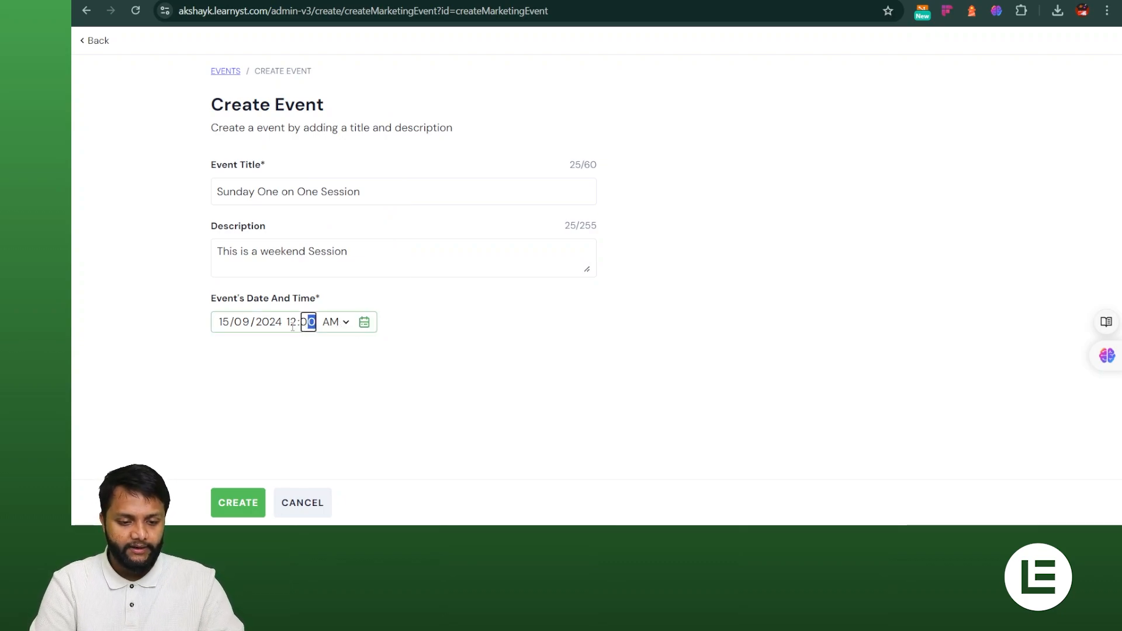
left_click(292, 325)
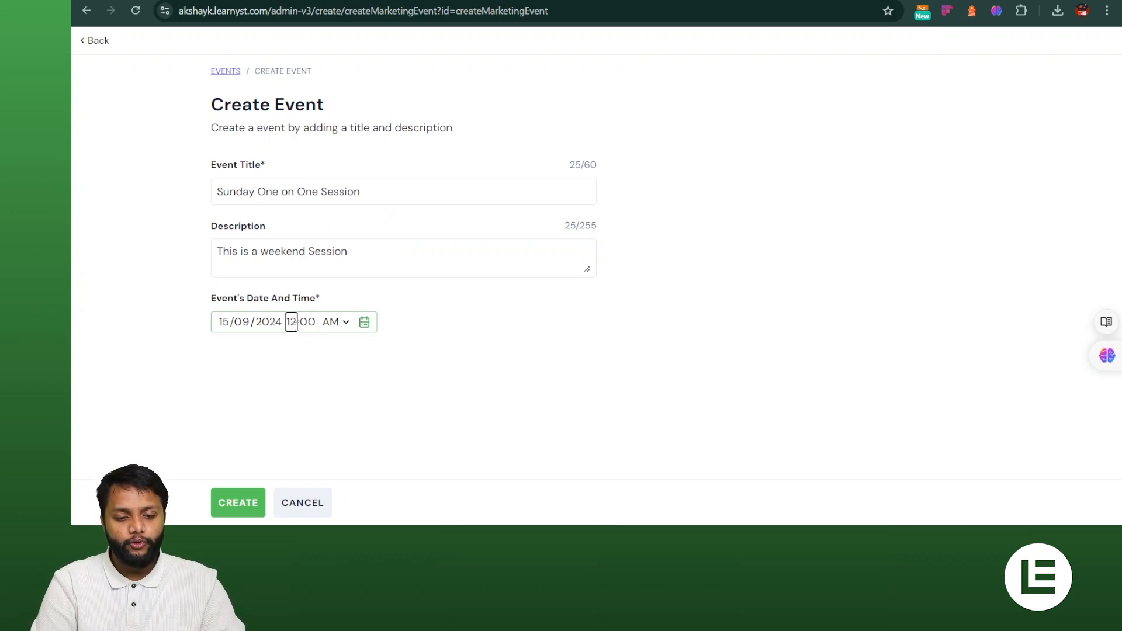
key("BackSpace")
key("BackSpace")
type("123")
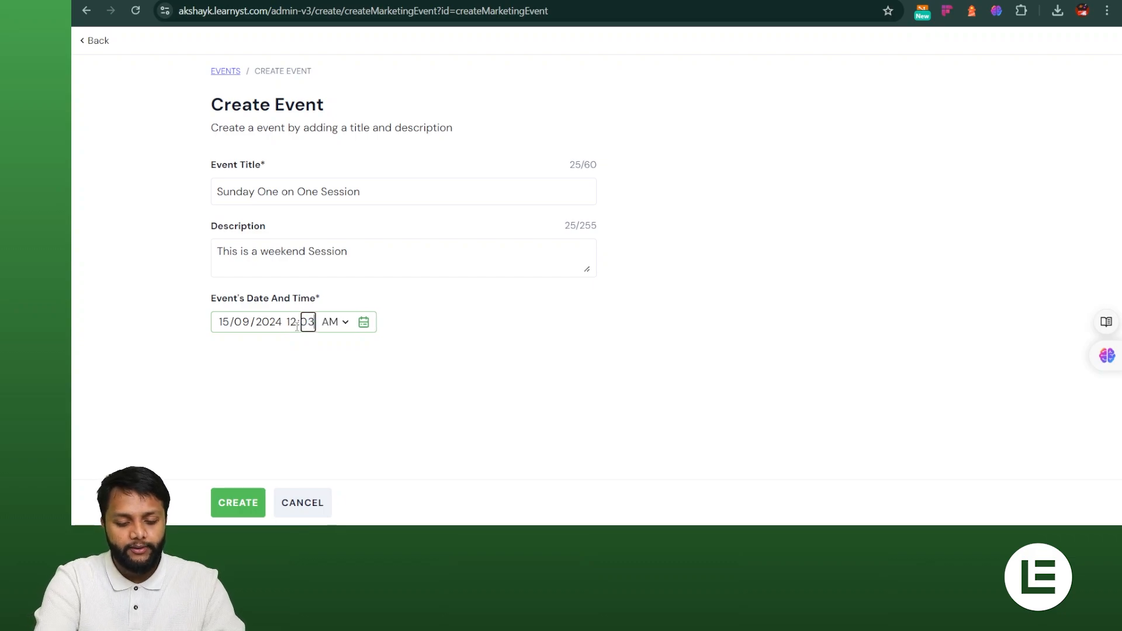
key("BackSpace")
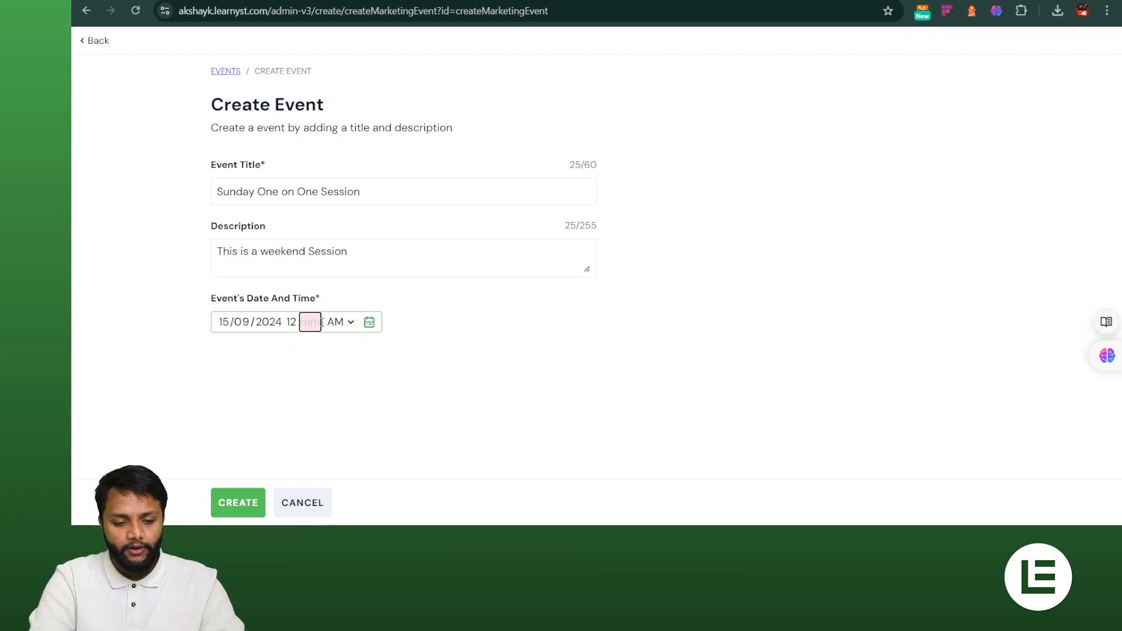
type("00")
left_click(296, 324)
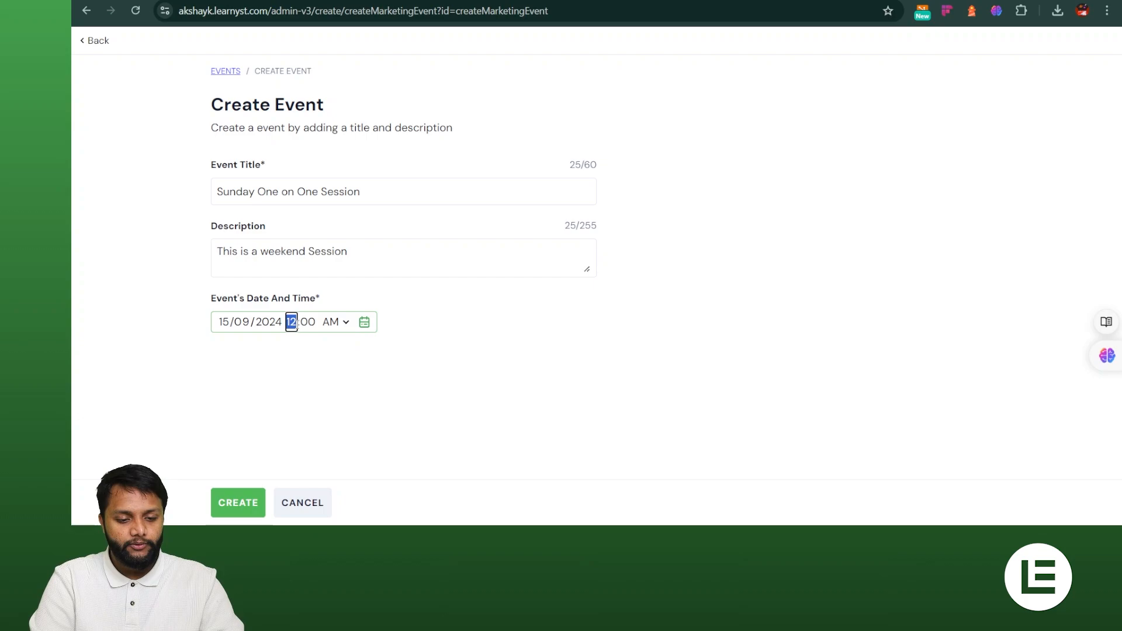
type("123")
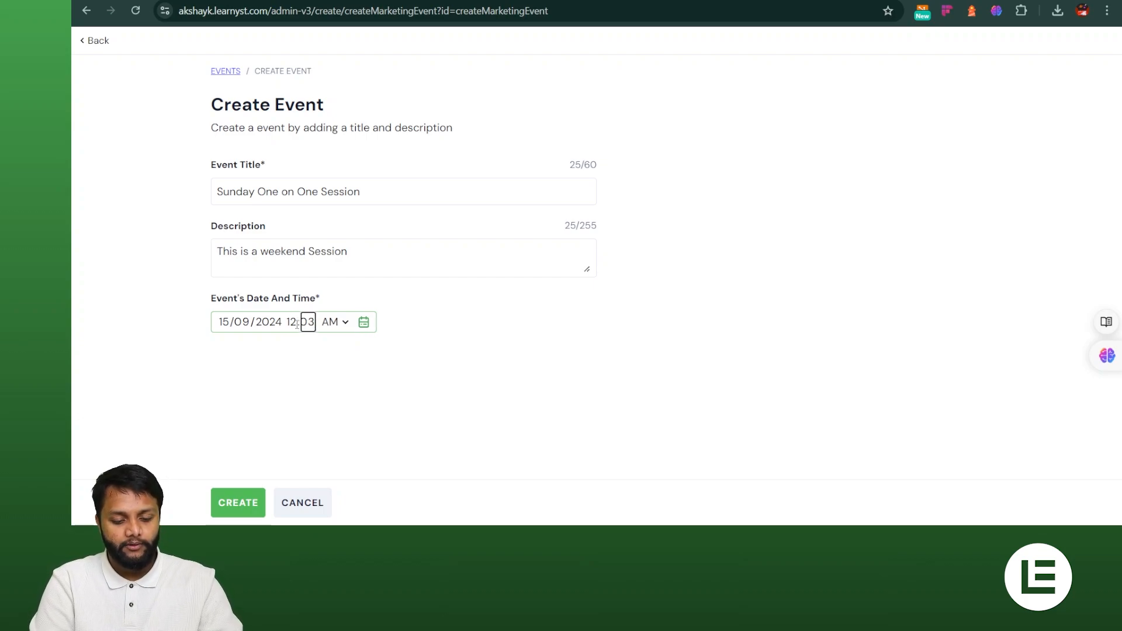
left_click(292, 323)
type("12")
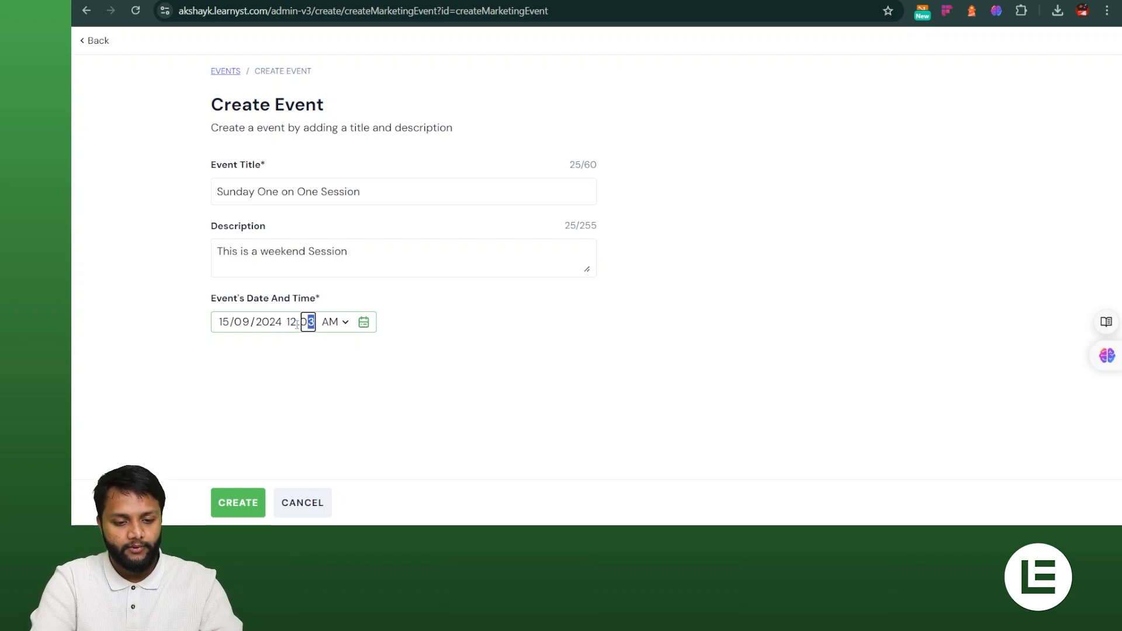
left_click(292, 323)
type("3:")
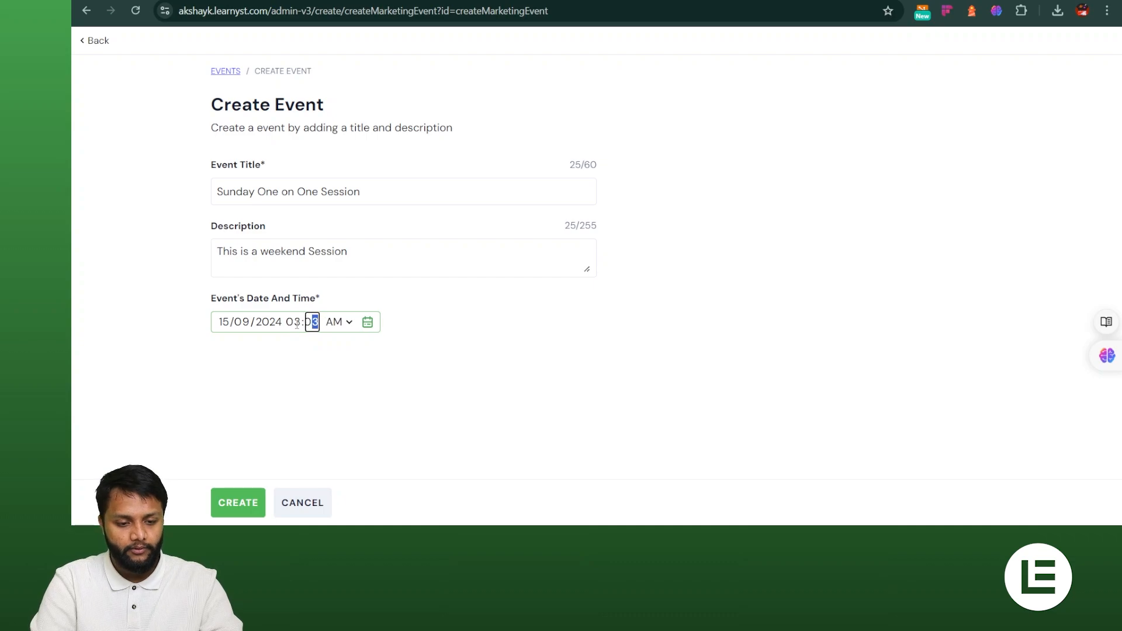
type("00")
left_click(348, 322)
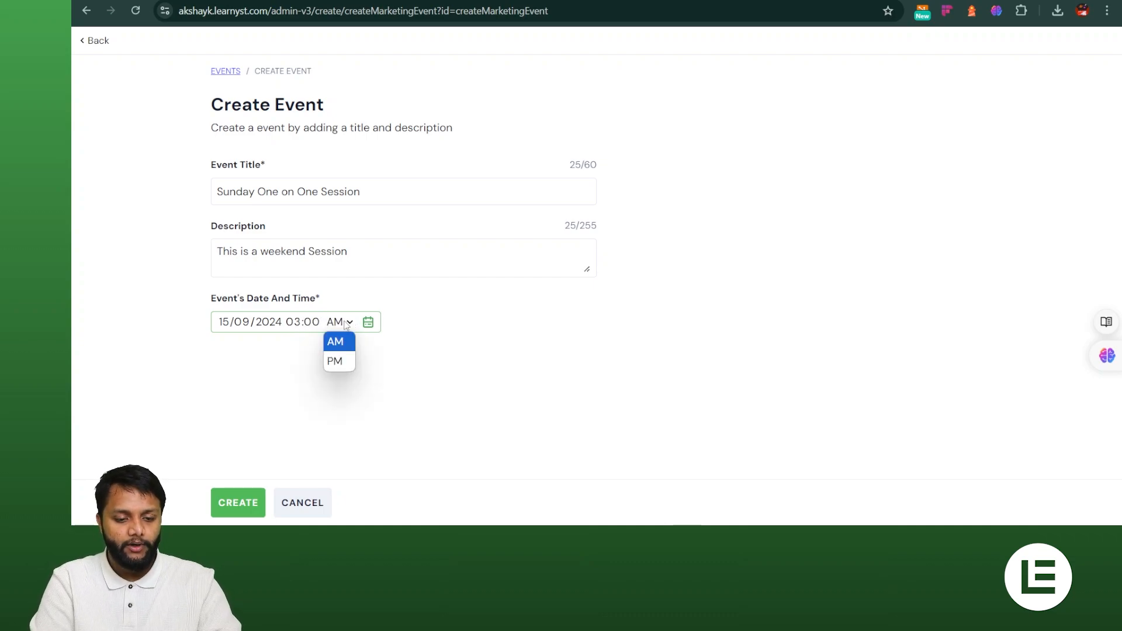
left_click(341, 361)
- Create the event, set its status to Published, and go back
left_click(240, 503)
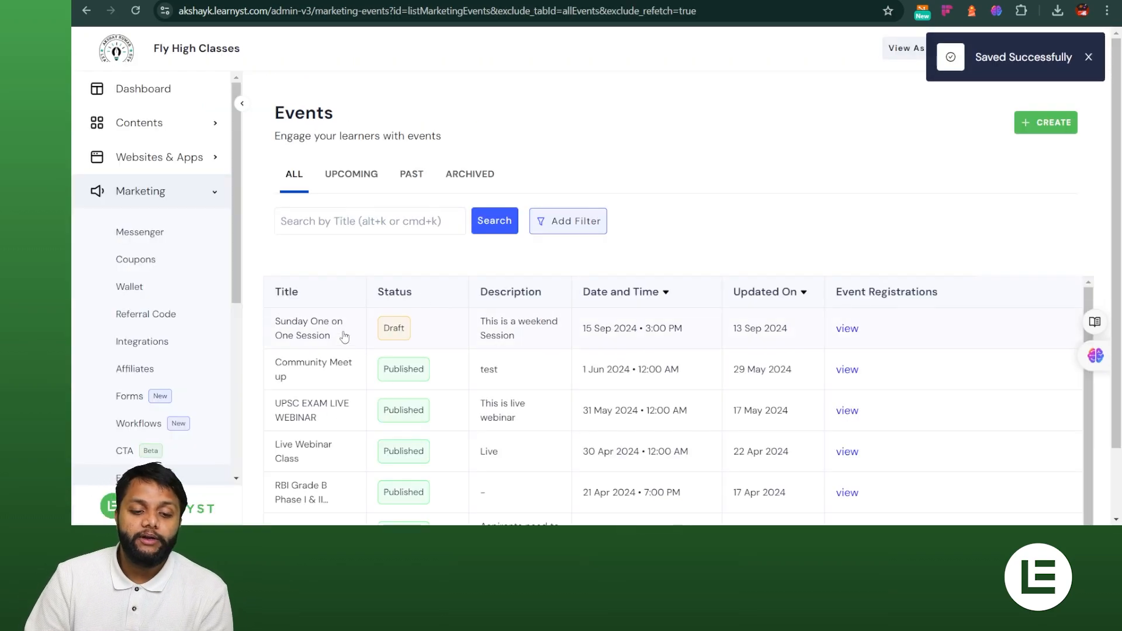
left_click(343, 334)
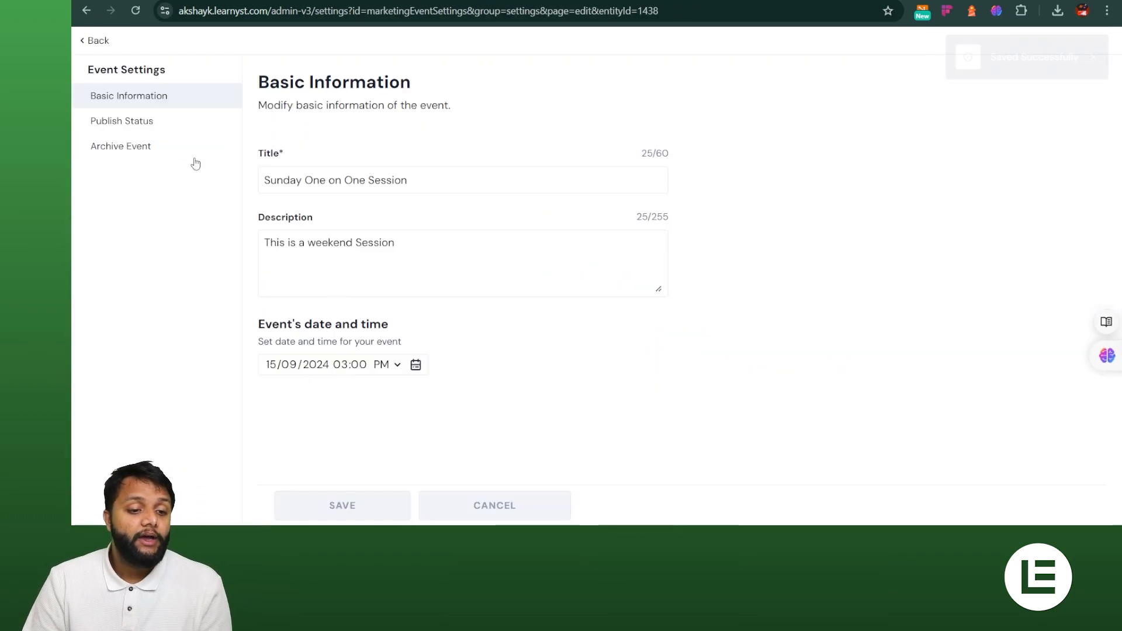
left_click(174, 126)
left_click(294, 254)
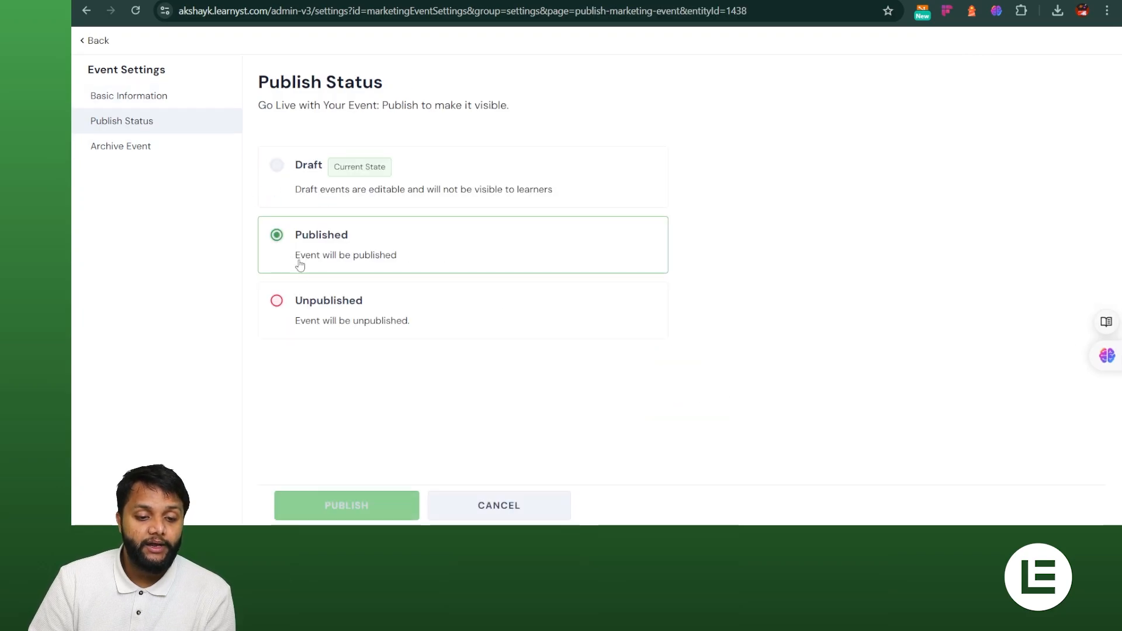
left_click(339, 505)
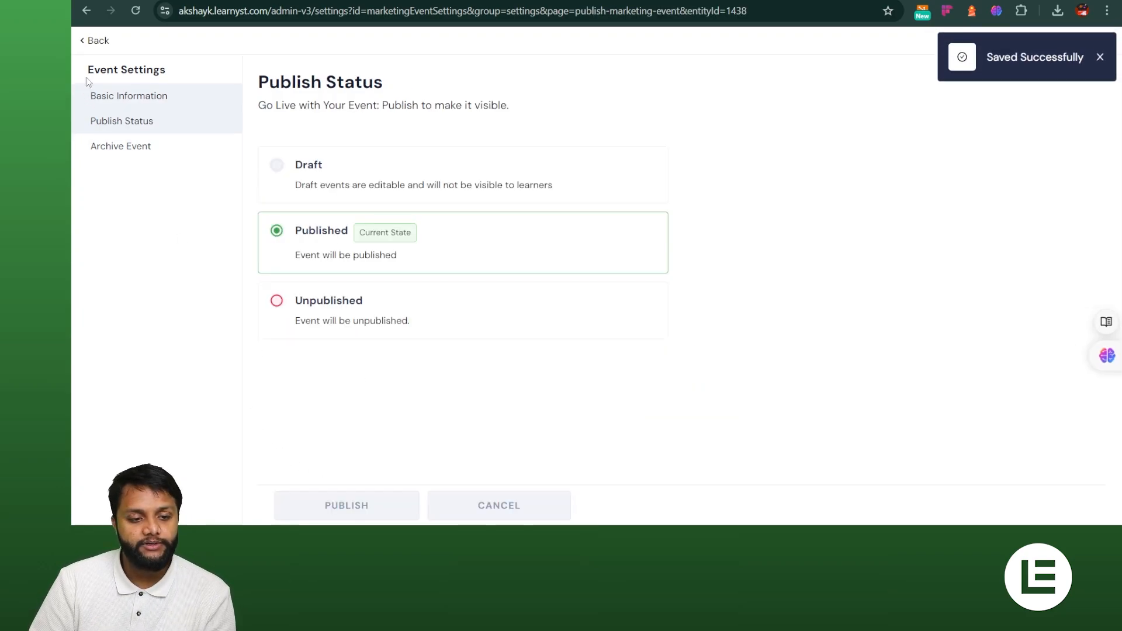
left_click(94, 40)
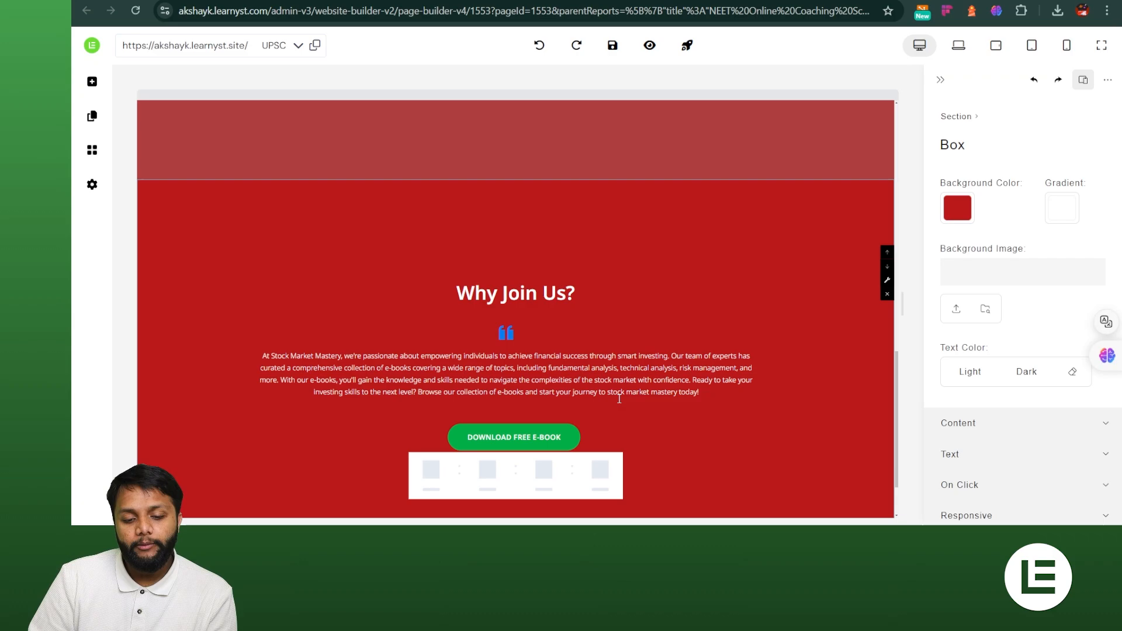
- Link the countdown timer to the Sunday One on One Session event and save
scroll(521, 366, "down", 2)
left_click(518, 386)
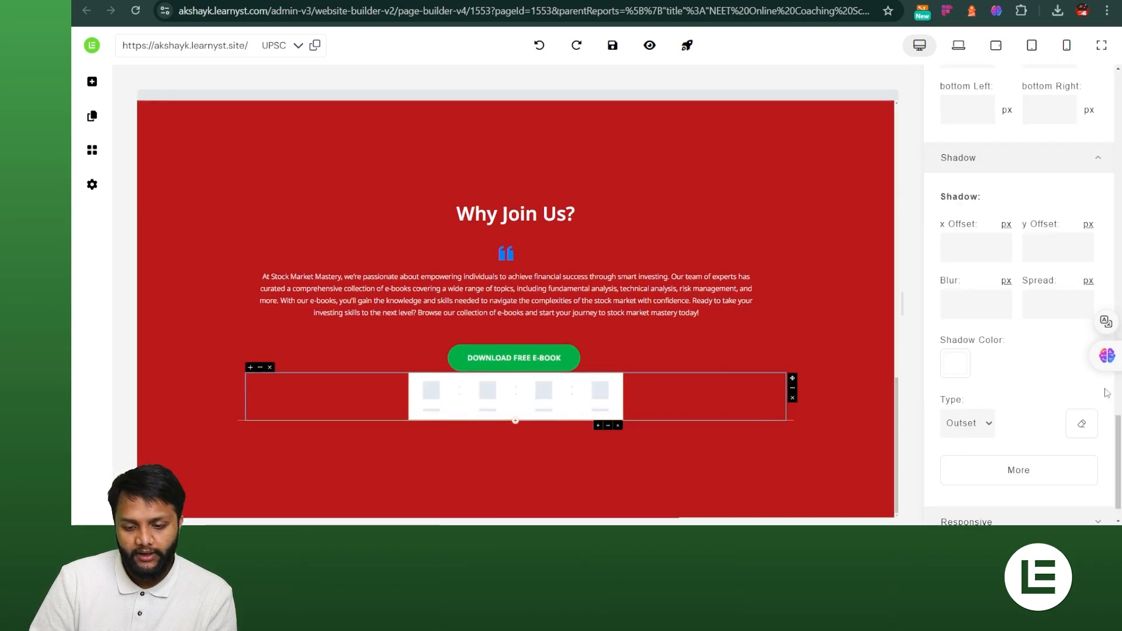
scroll(1041, 327, "up", 10)
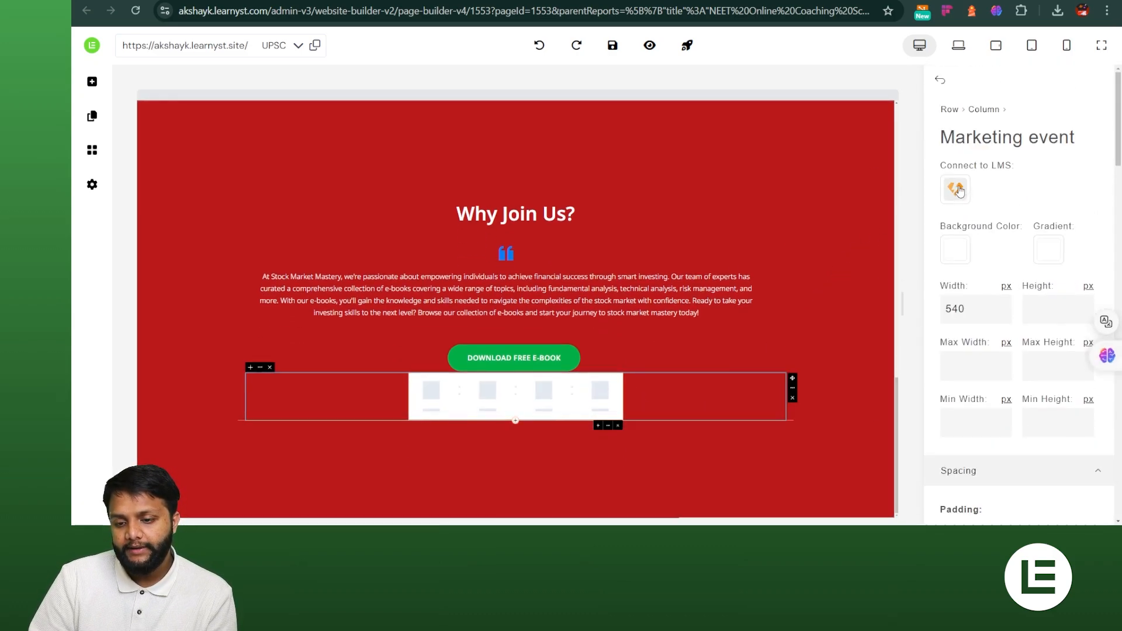
left_click(957, 189)
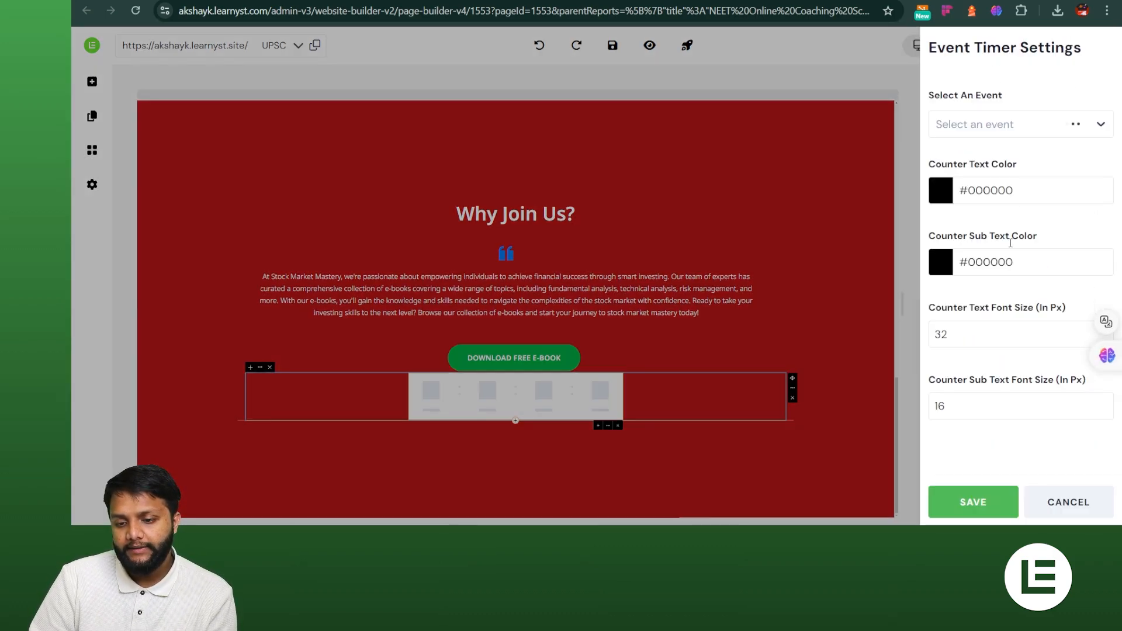
left_click(977, 131)
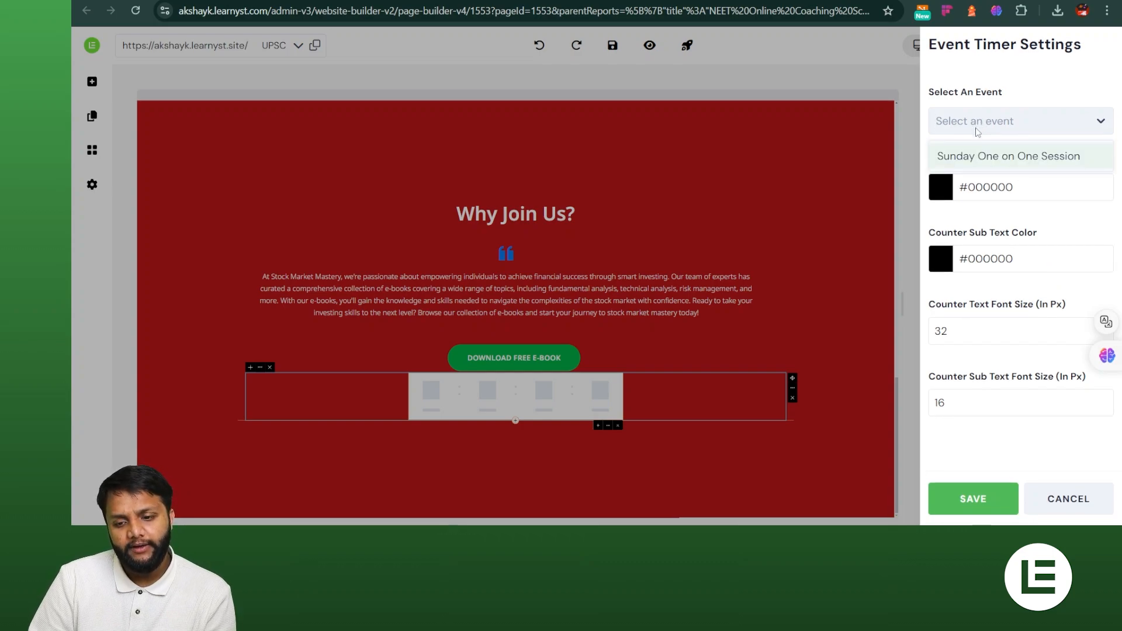
left_click(1020, 156)
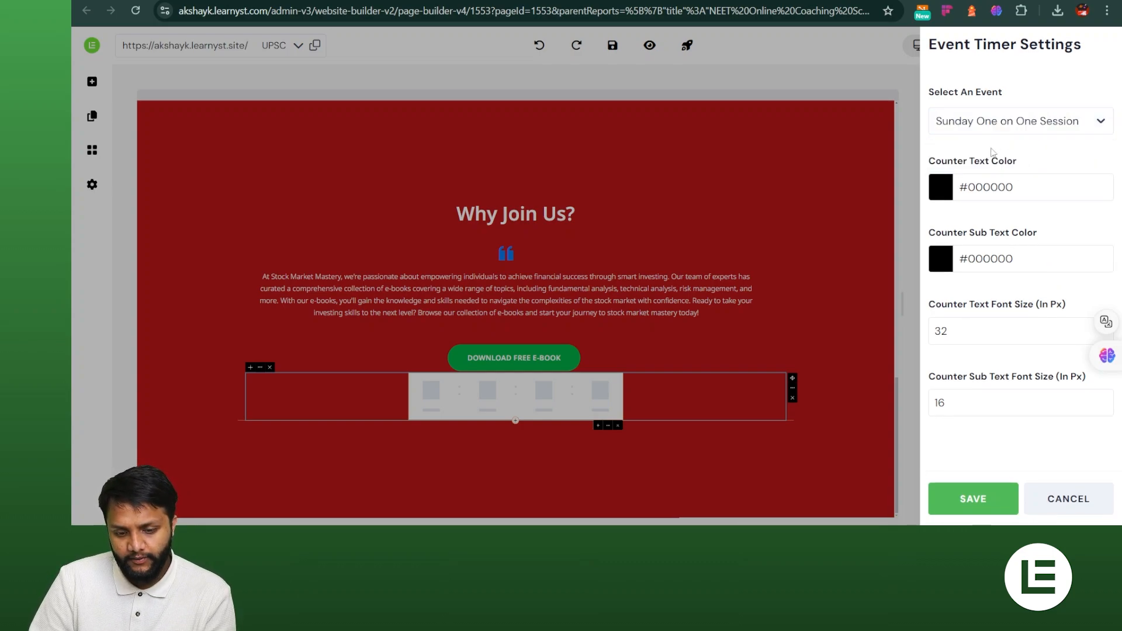
left_click(973, 499)
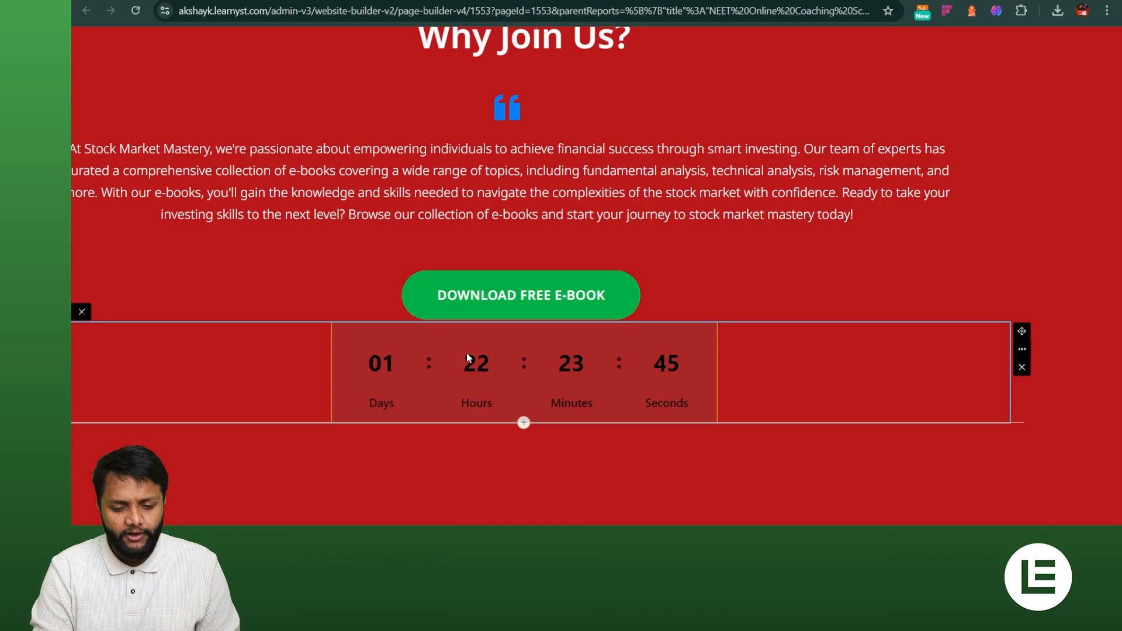
scroll(467, 353, "down", 5)
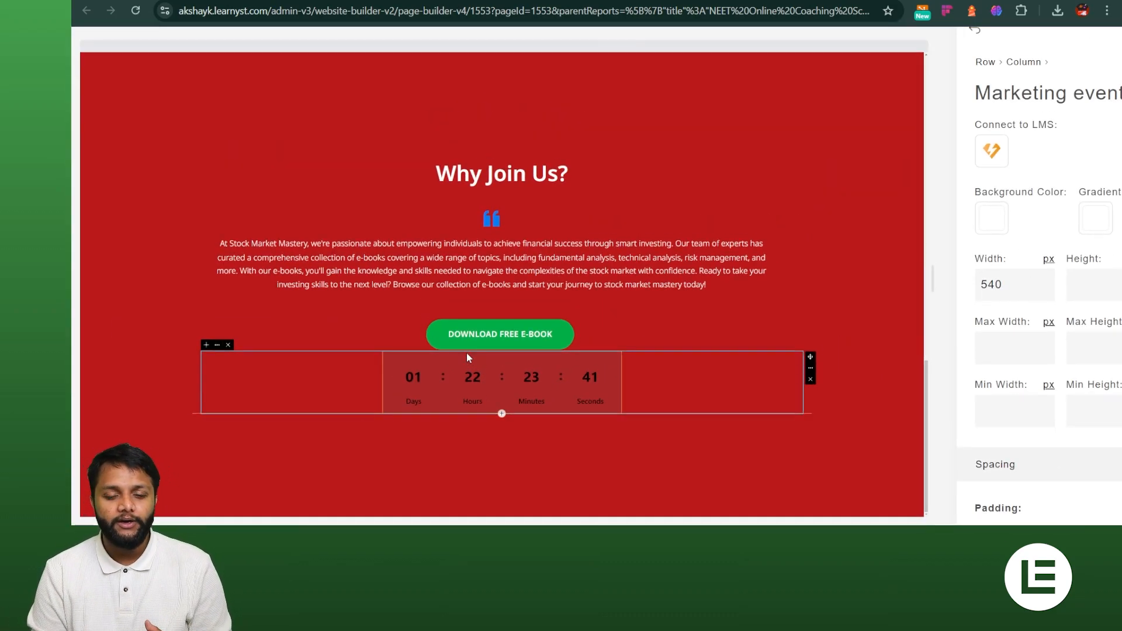
scroll(506, 307, "down", 1)
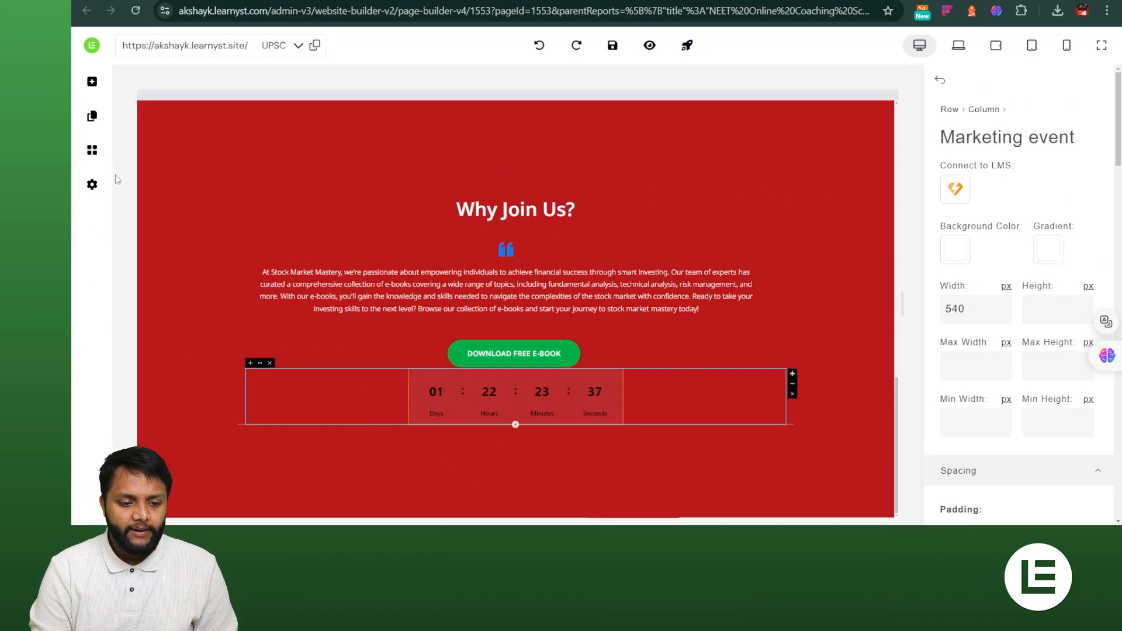
- Give the countdown column a blue background, then try a peach-pink gradient preset
left_click(585, 413)
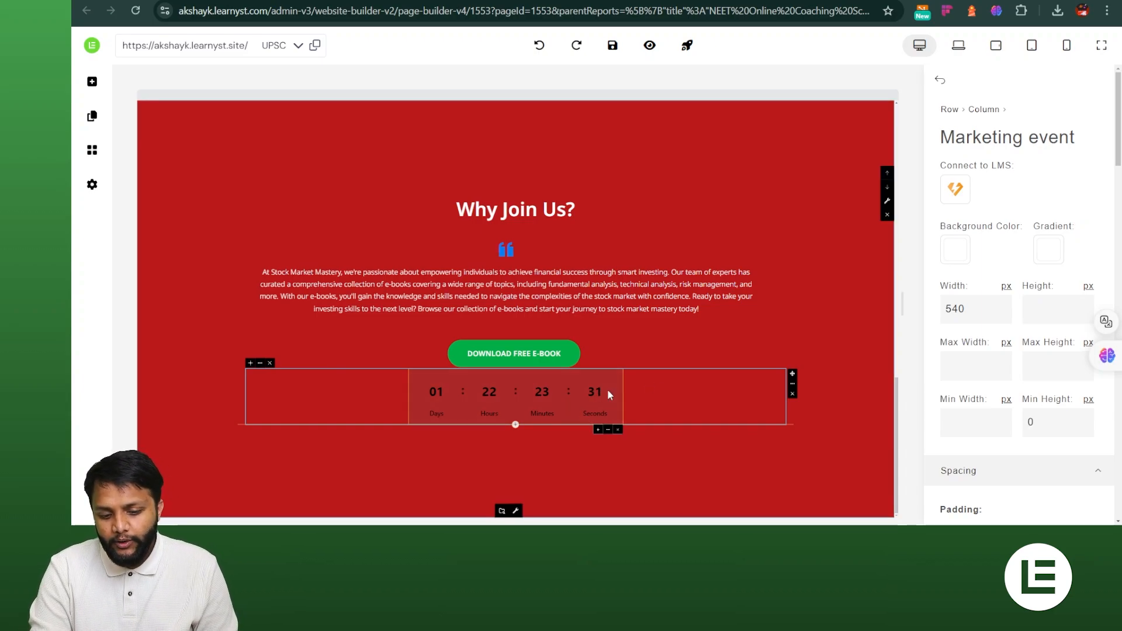
left_click(956, 250)
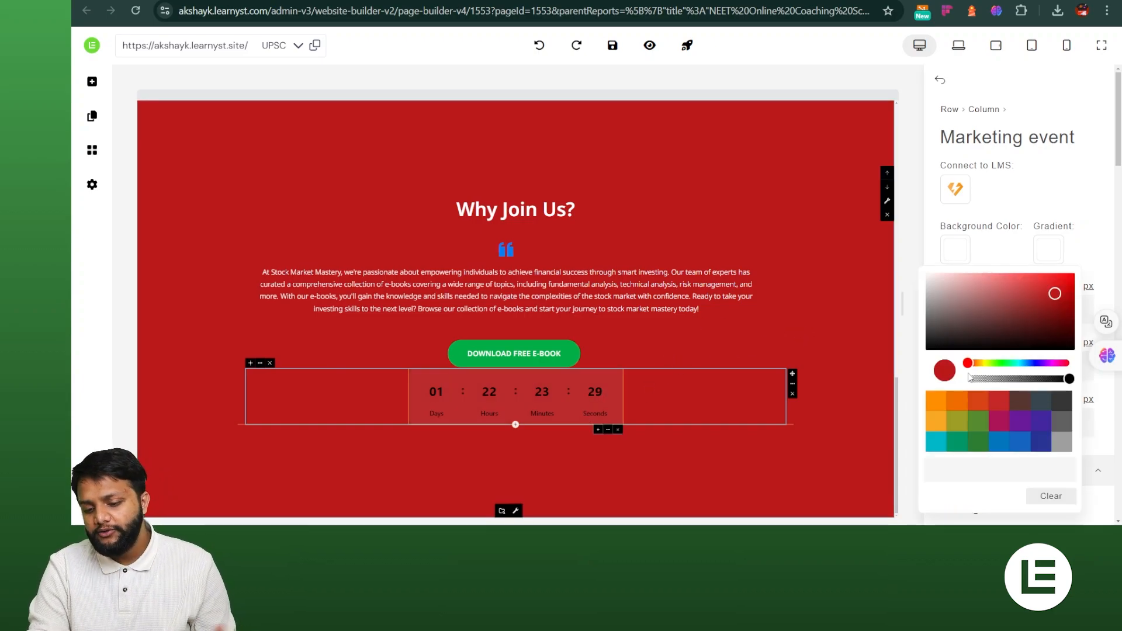
left_click(1020, 444)
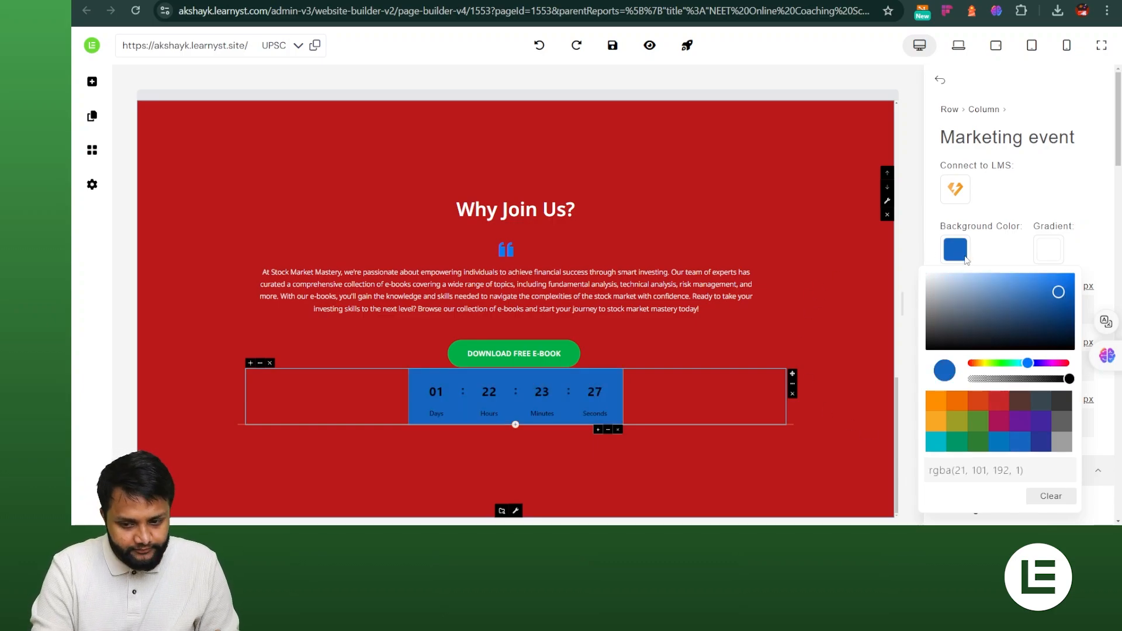
left_click(1049, 255)
left_click(1050, 257)
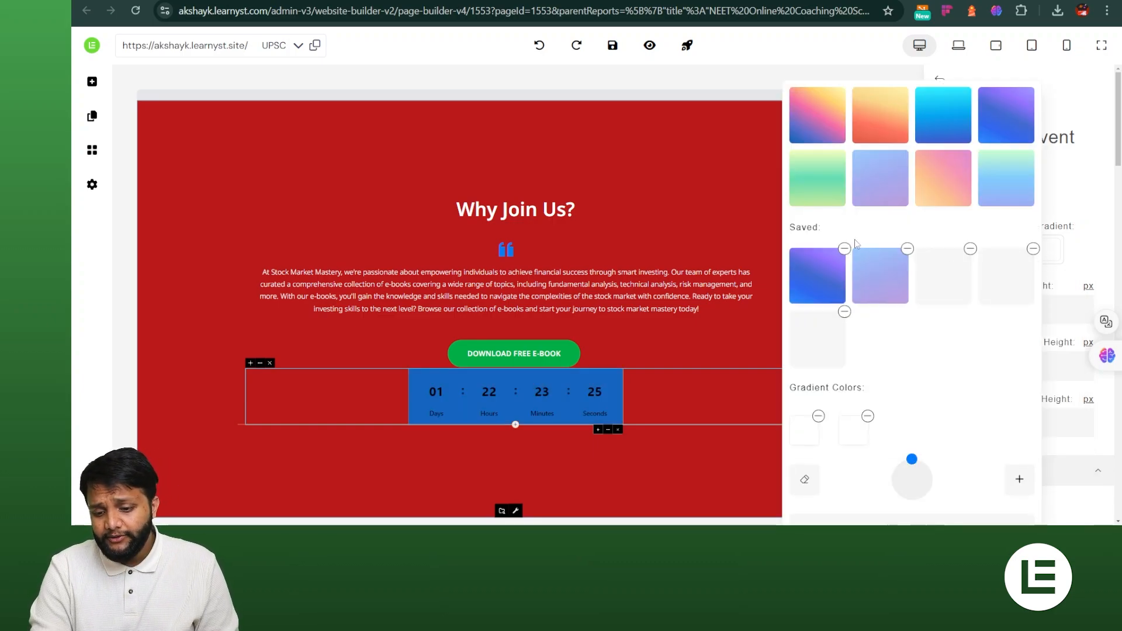
left_click(941, 177)
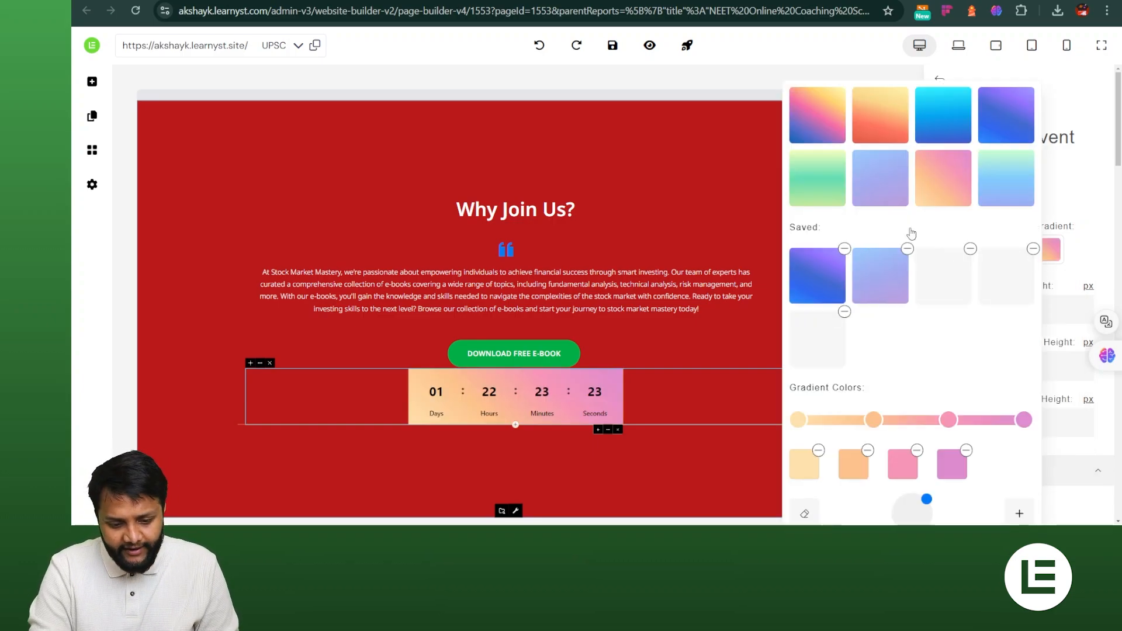
left_click(705, 474)
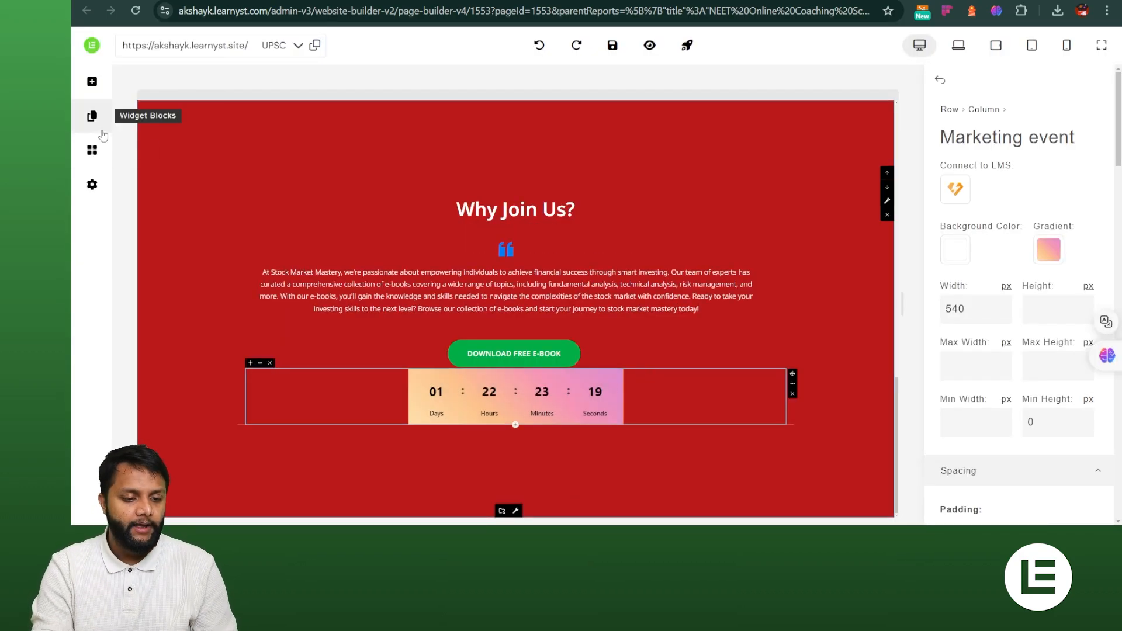
- Delete the countdown timer row from the Why Join Us section
left_click(100, 153)
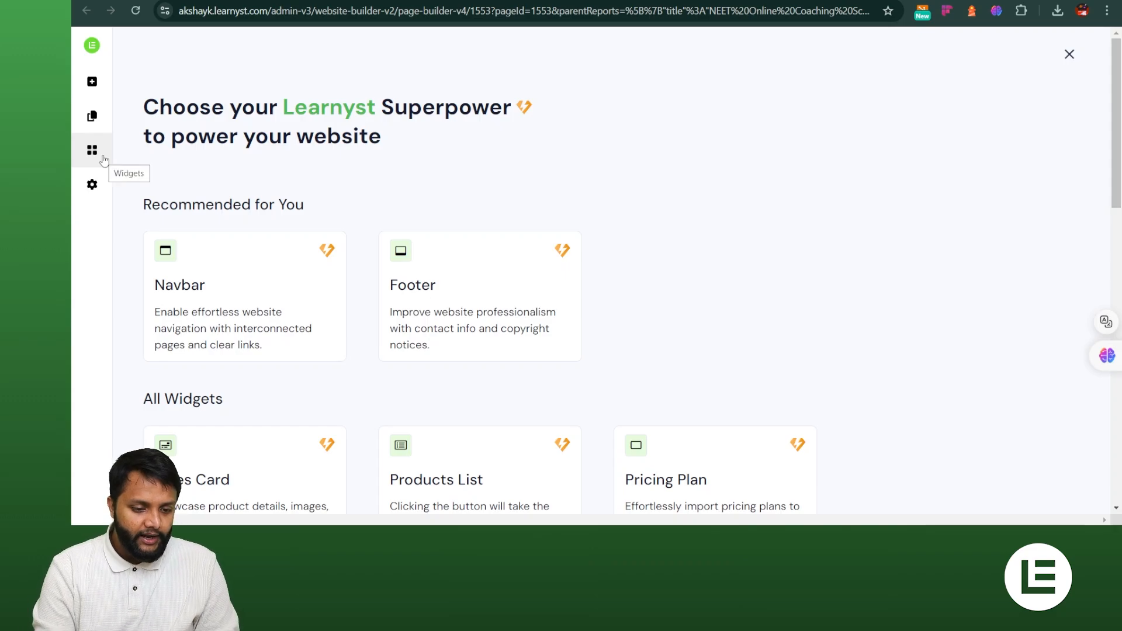
left_click(93, 161)
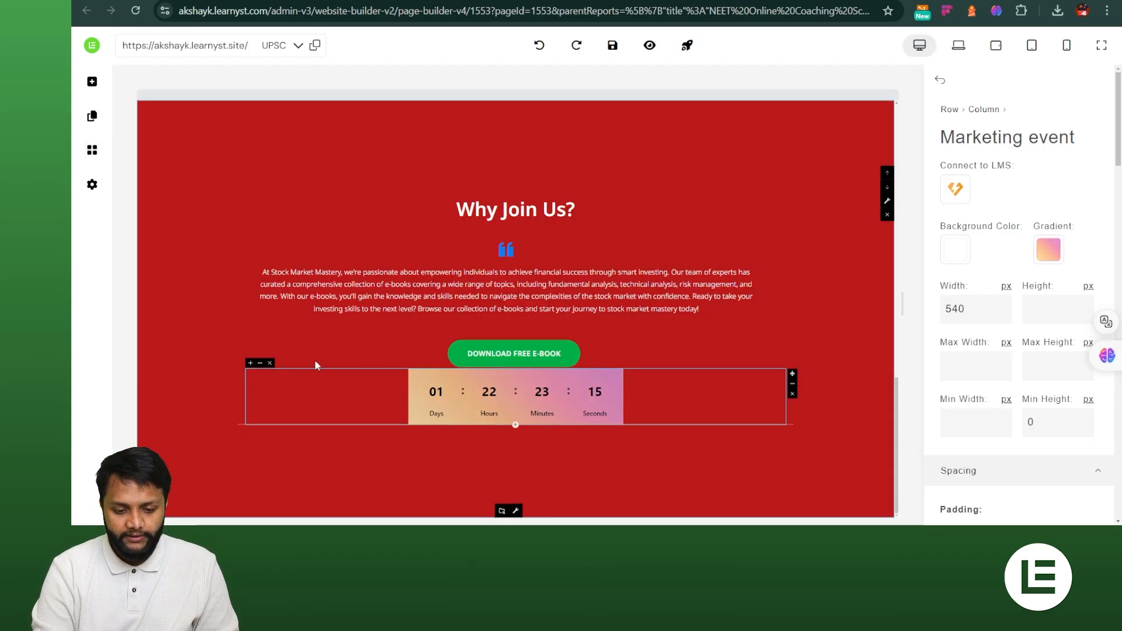
left_click(271, 364)
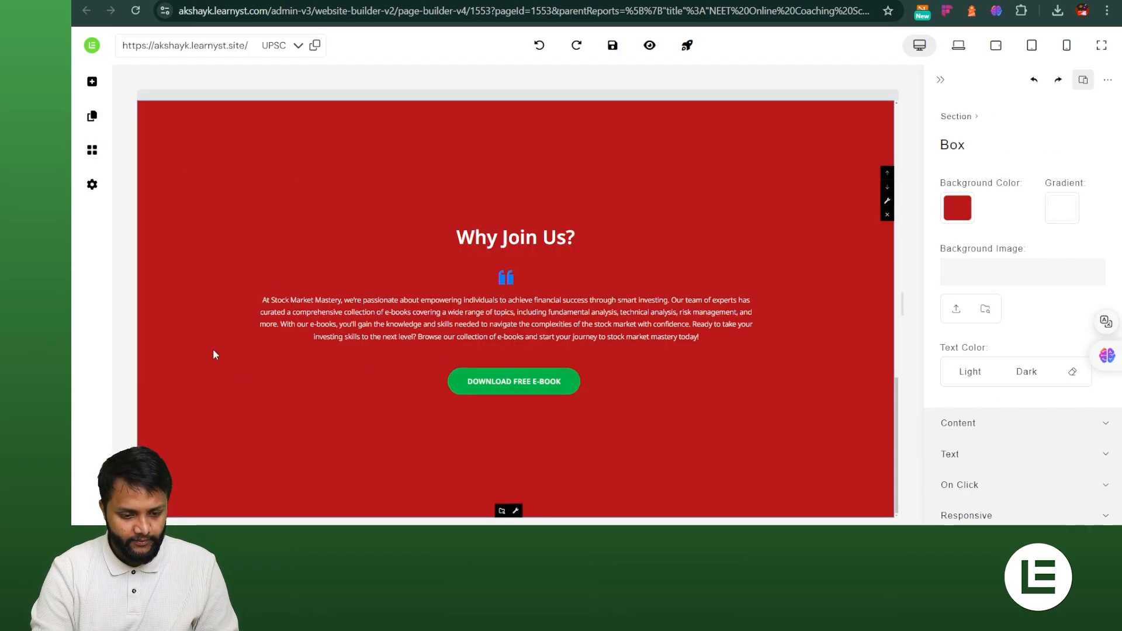
- Insert an FAQ widget with a placeholder Lorem Ipsum question below the Download Free E-Book button
left_click(92, 150)
scroll(501, 344, "down", 6)
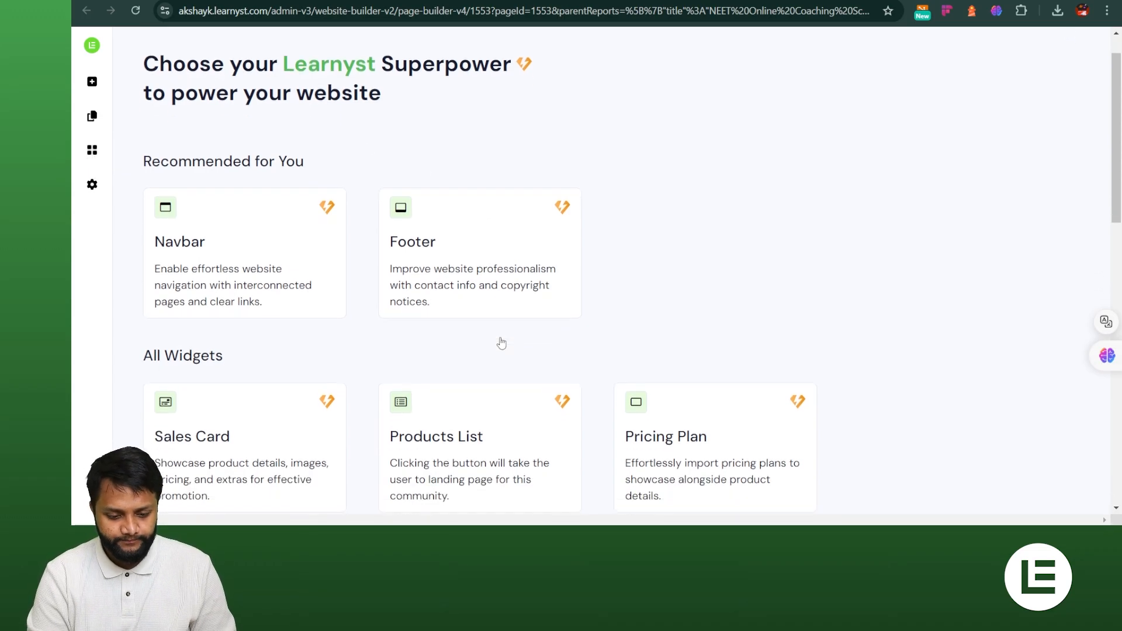
scroll(501, 343, "down", 2)
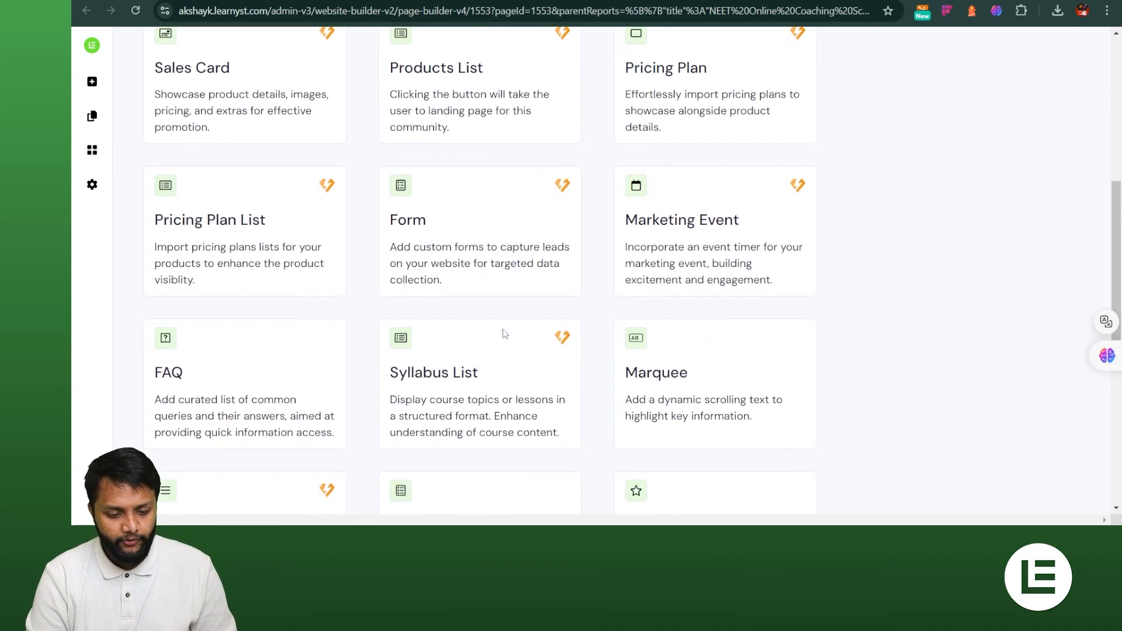
scroll(440, 277, "up", 1)
scroll(440, 277, "up", 2)
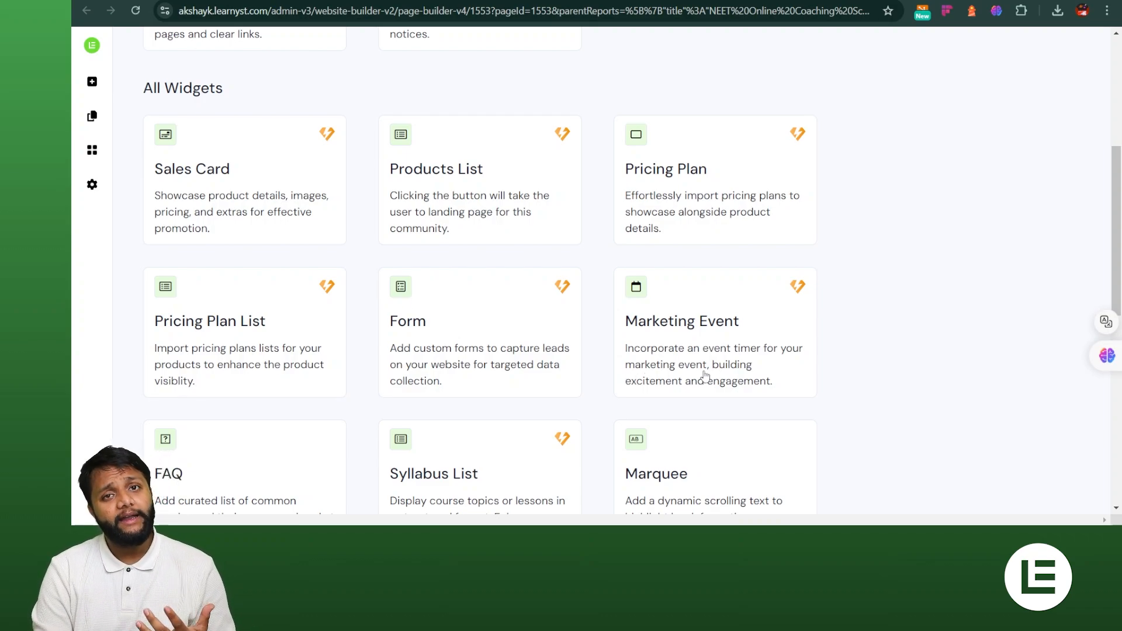
scroll(412, 354, "down", 5)
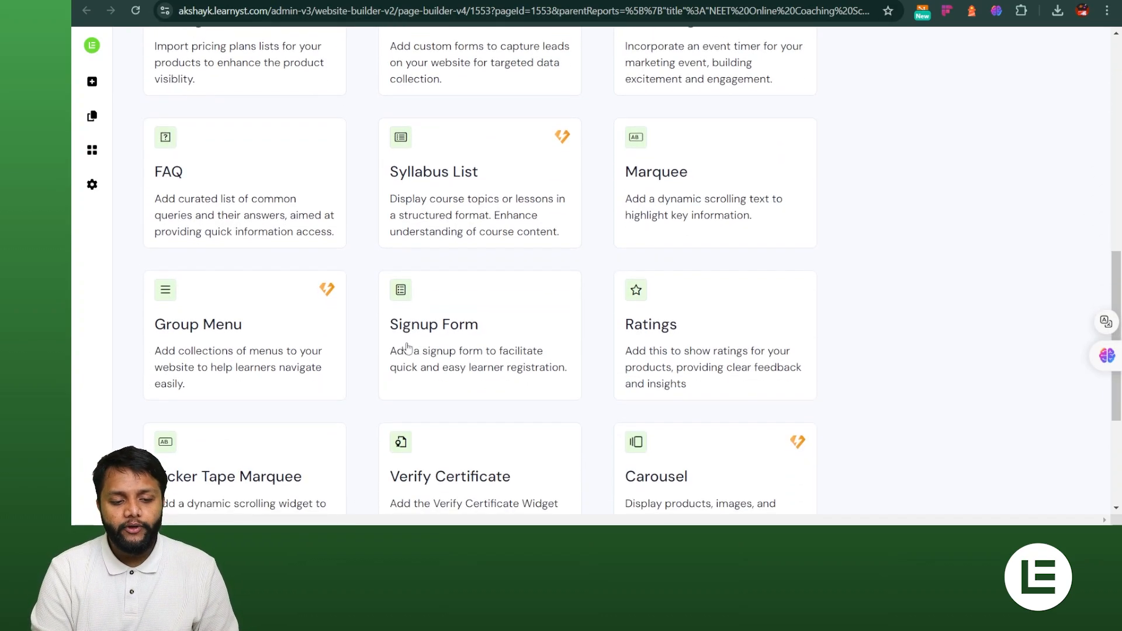
left_click(241, 176)
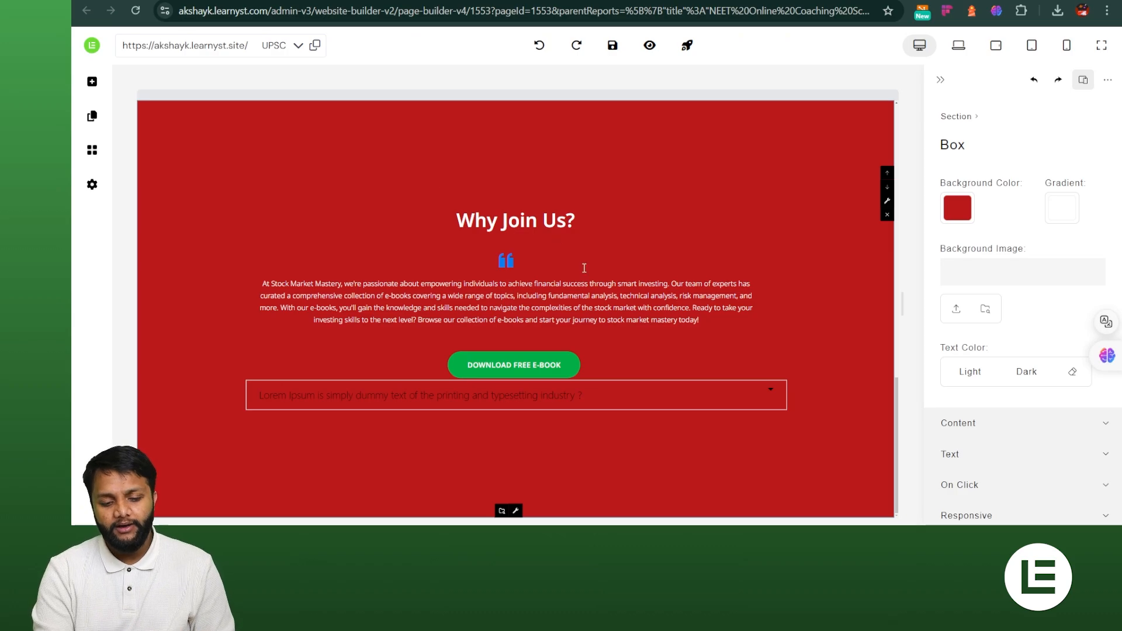
- Replace the placeholder FAQ question with 'What is your' and add an answer line containing a name
left_click(426, 398)
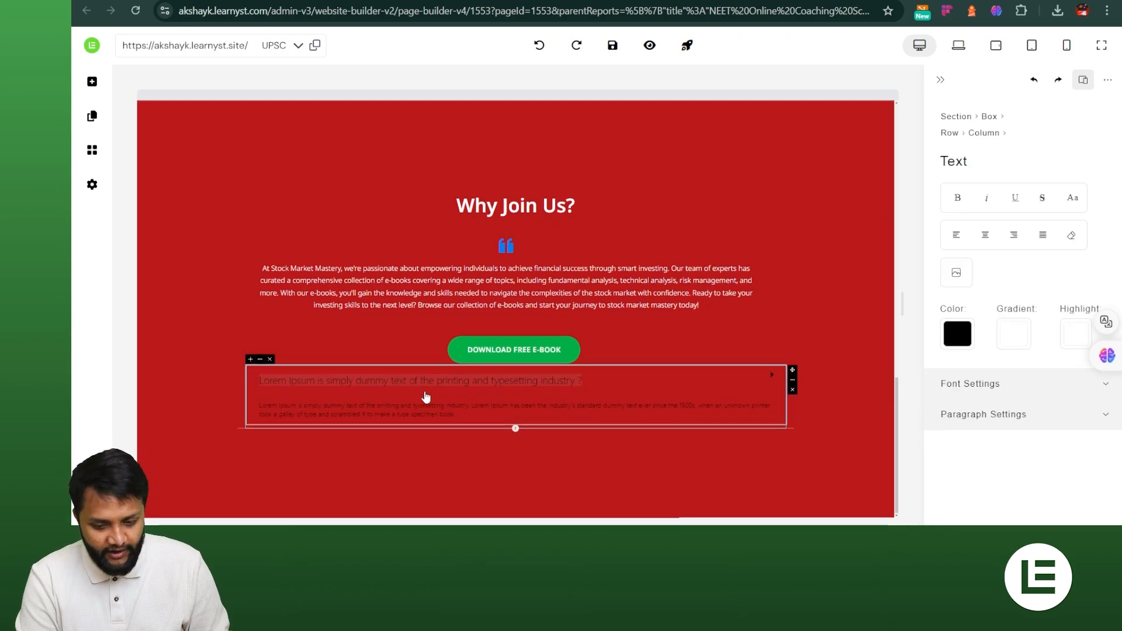
key("Escape")
scroll(425, 396, "down", 1)
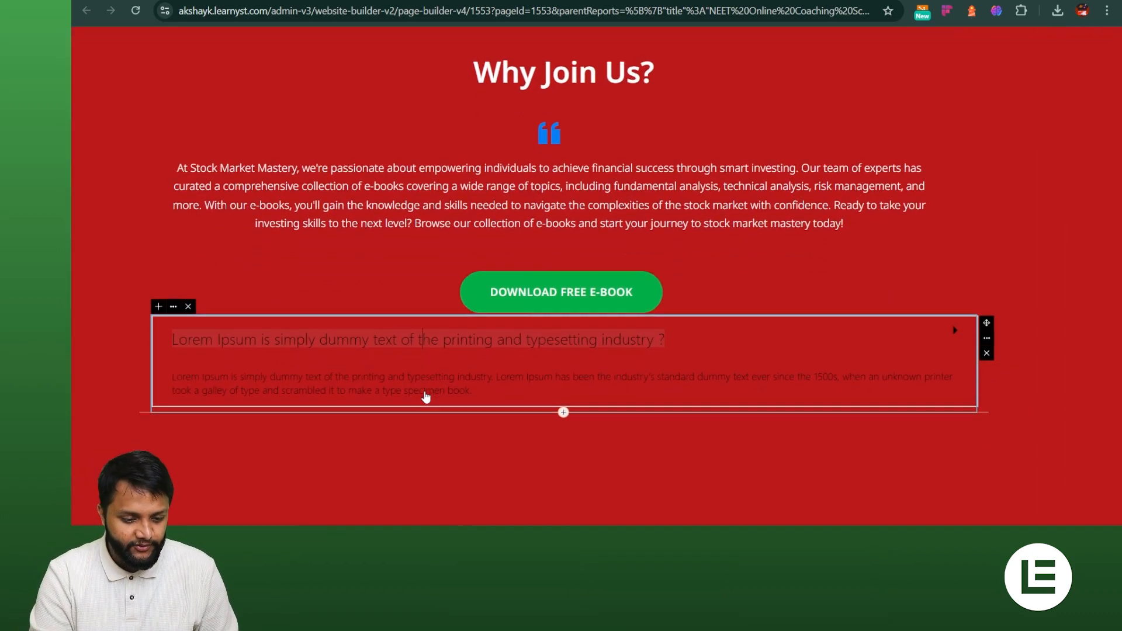
double_click(333, 339)
key("ctrl+a")
key("BackSpace")
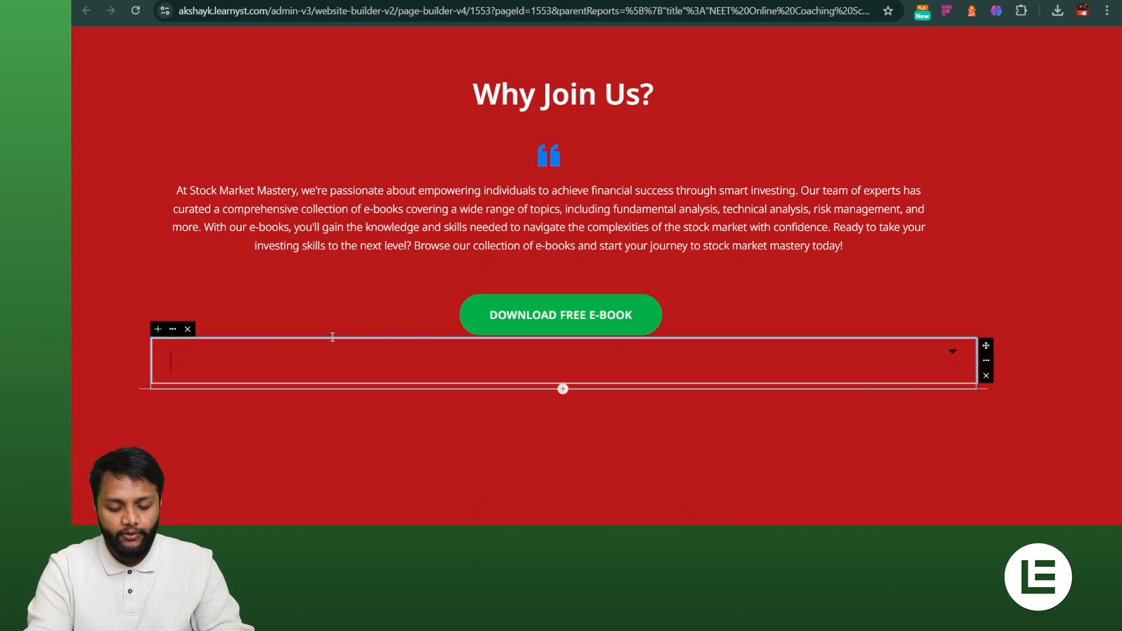
type("What is your name ?")
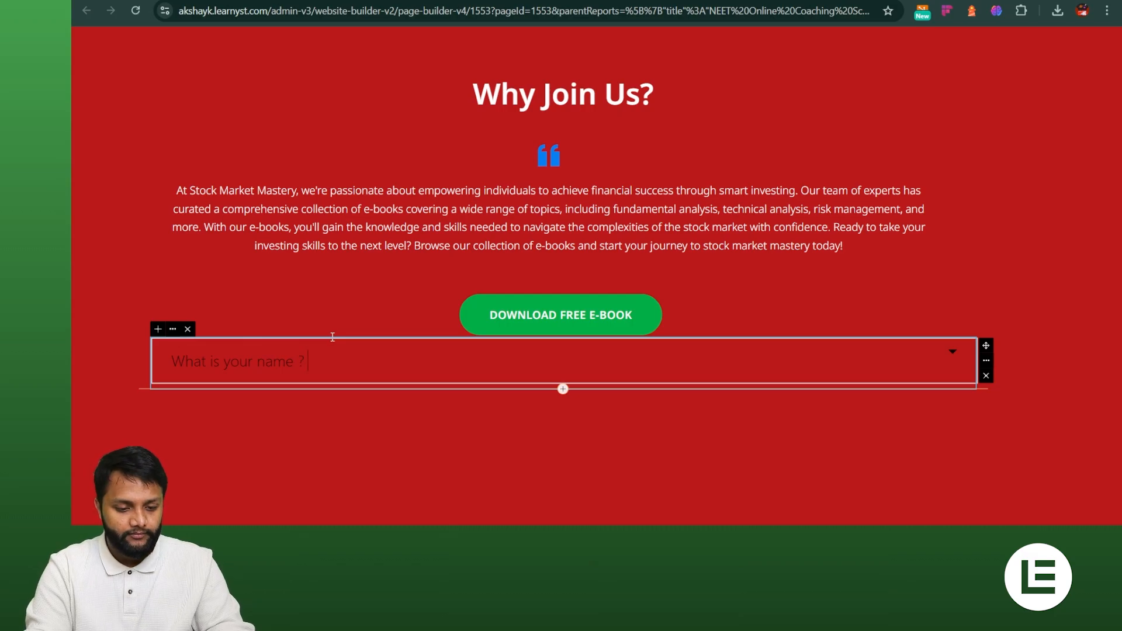
key("Return")
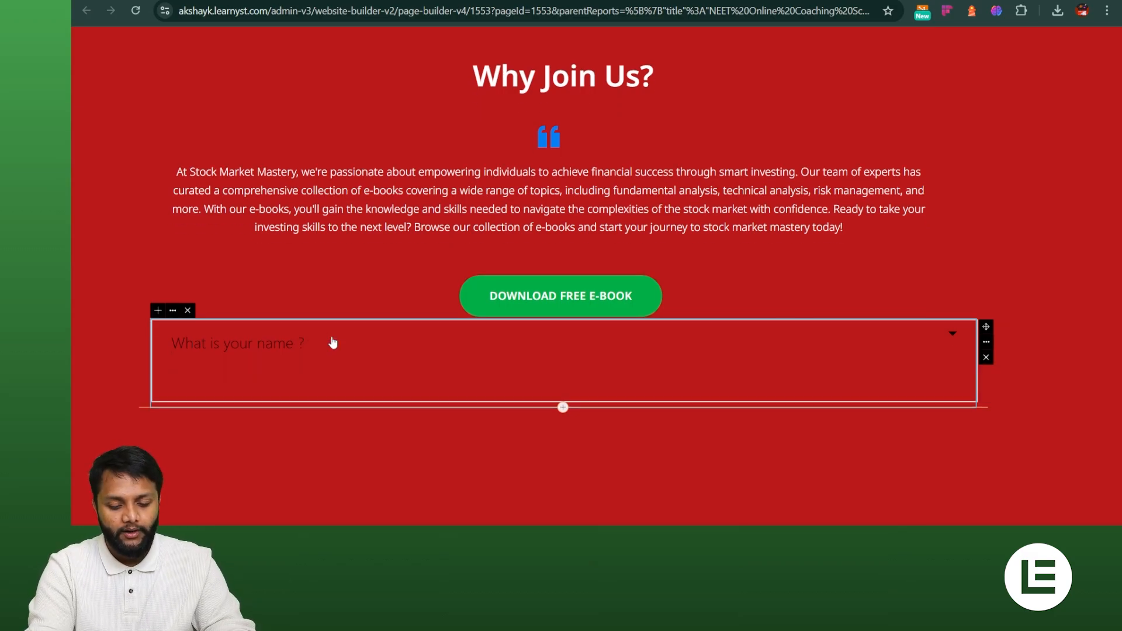
type("The name is AKs")
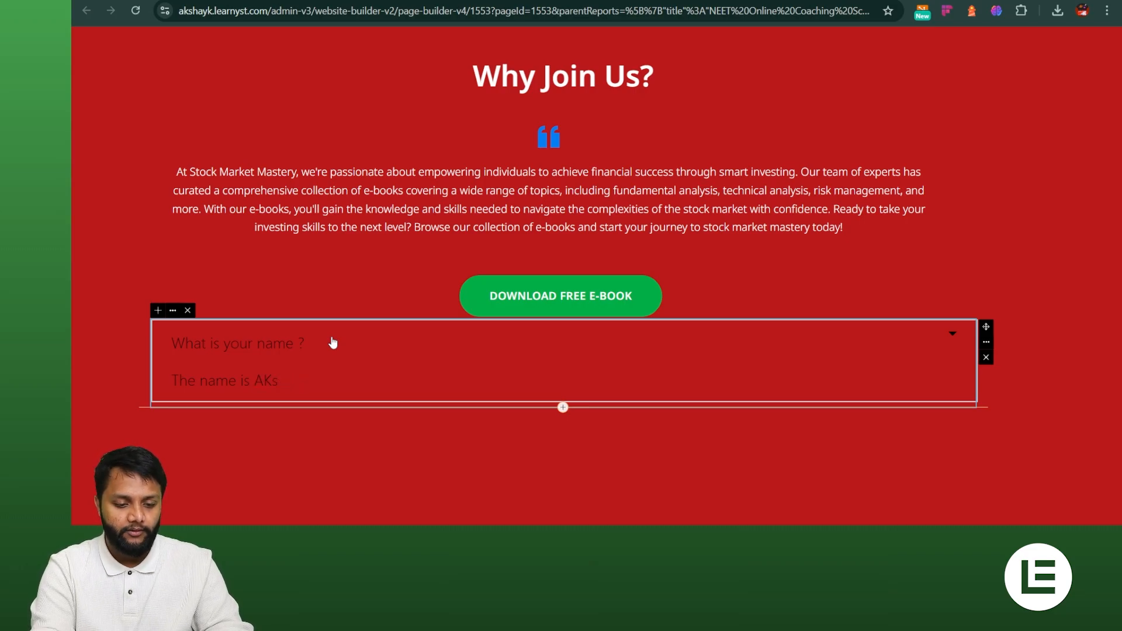
key("BackSpace")
key("BackSpace")
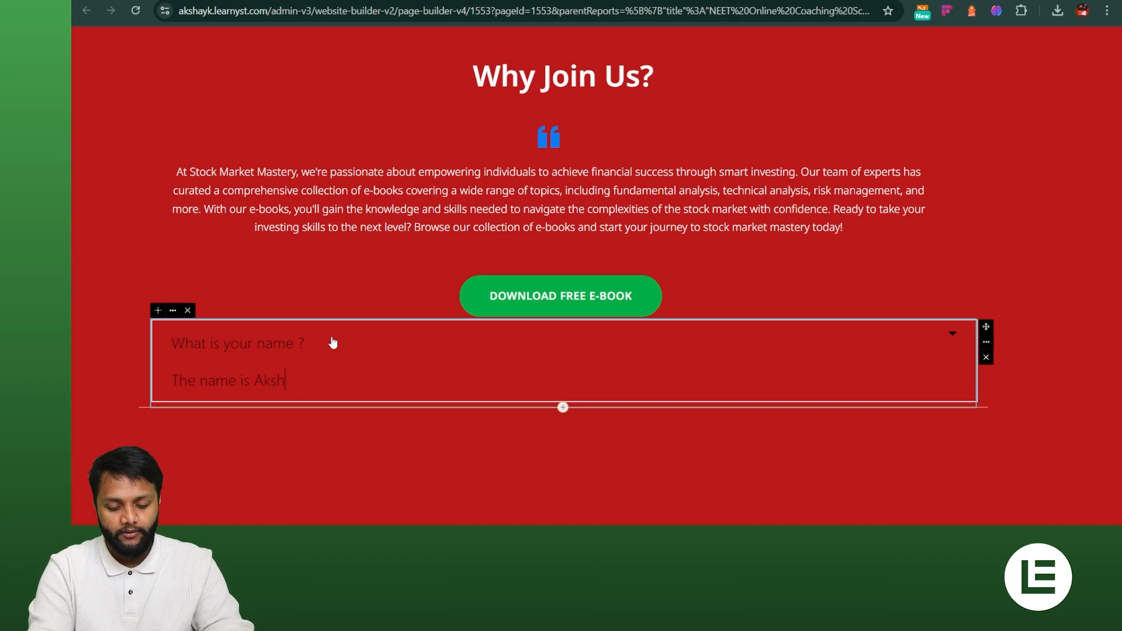
type("kshay Ki")
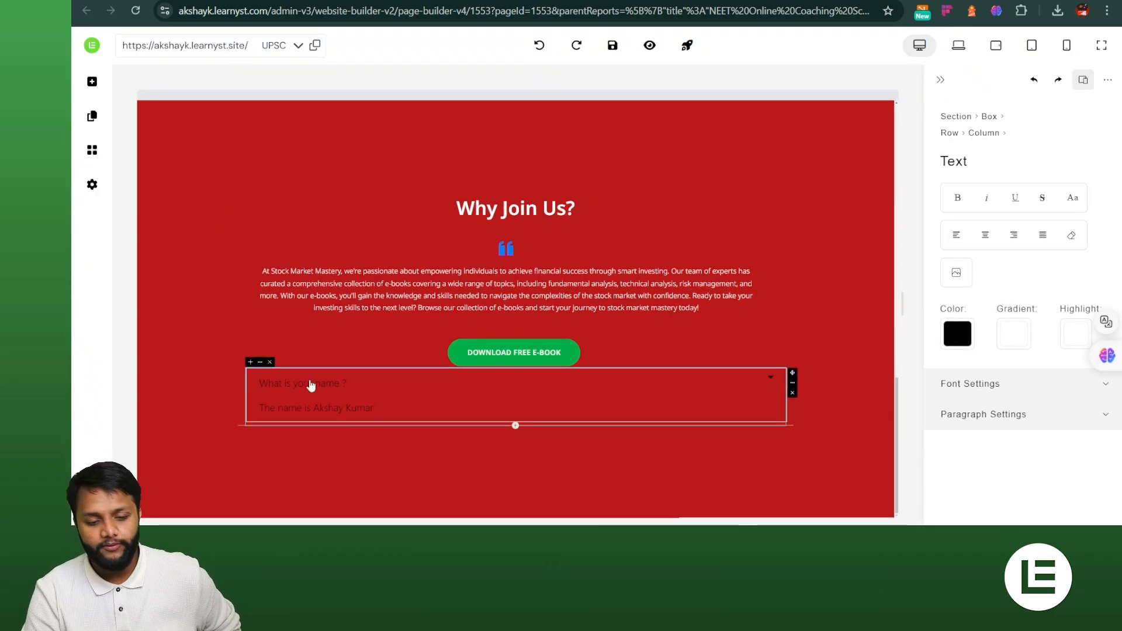
- Expand and collapse the FAQ item to check its answer paragraph
left_click(350, 389)
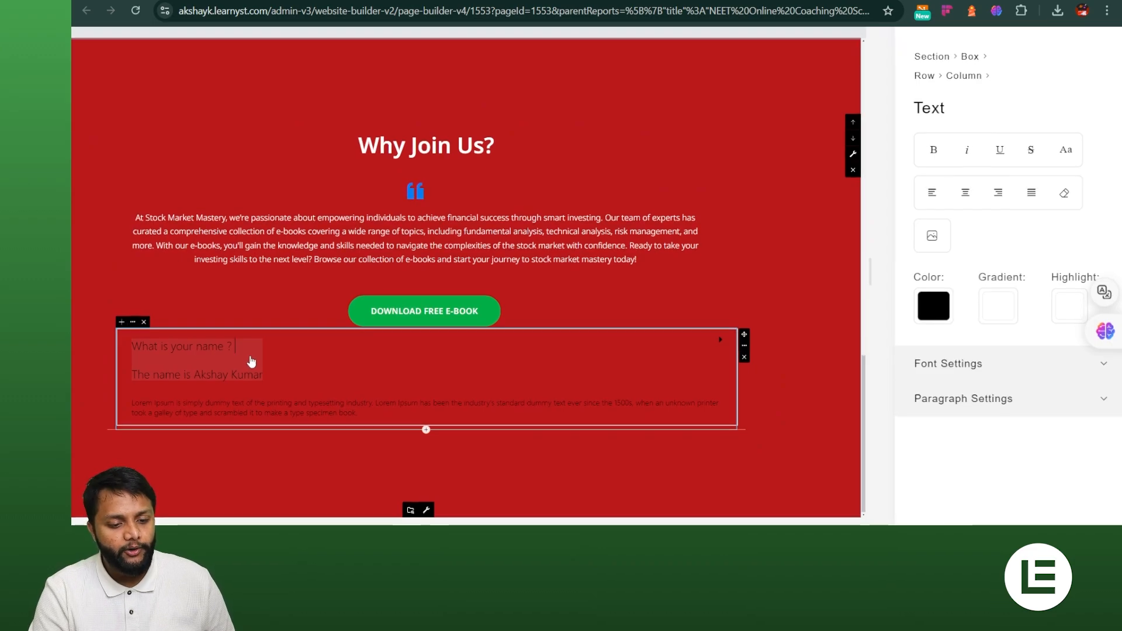
left_click(306, 359)
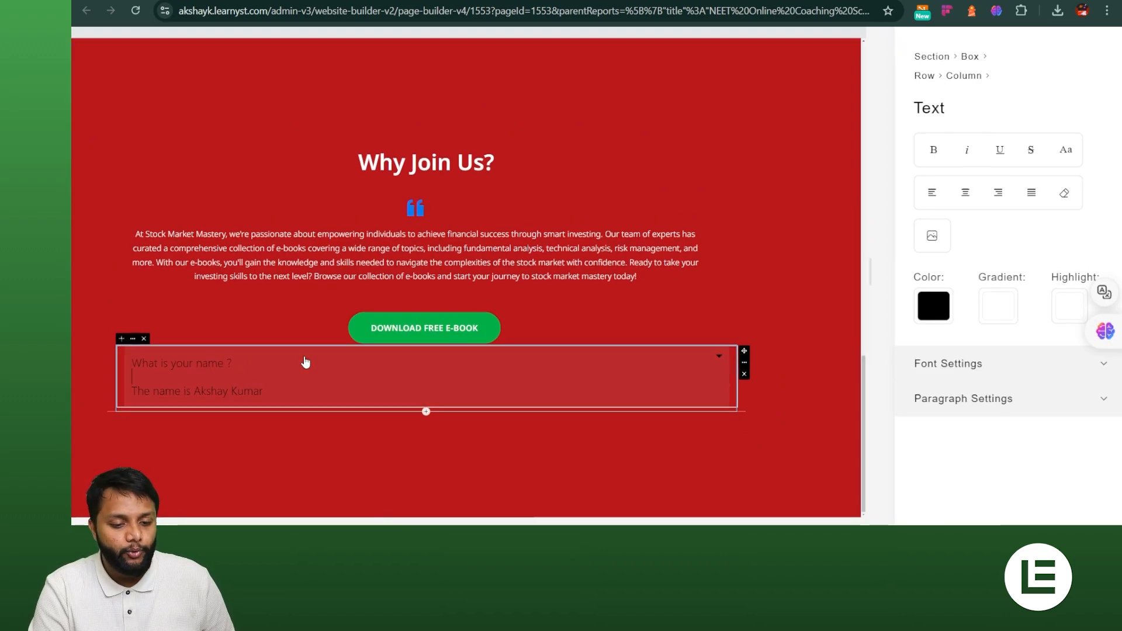
left_click(255, 397)
left_click(267, 383)
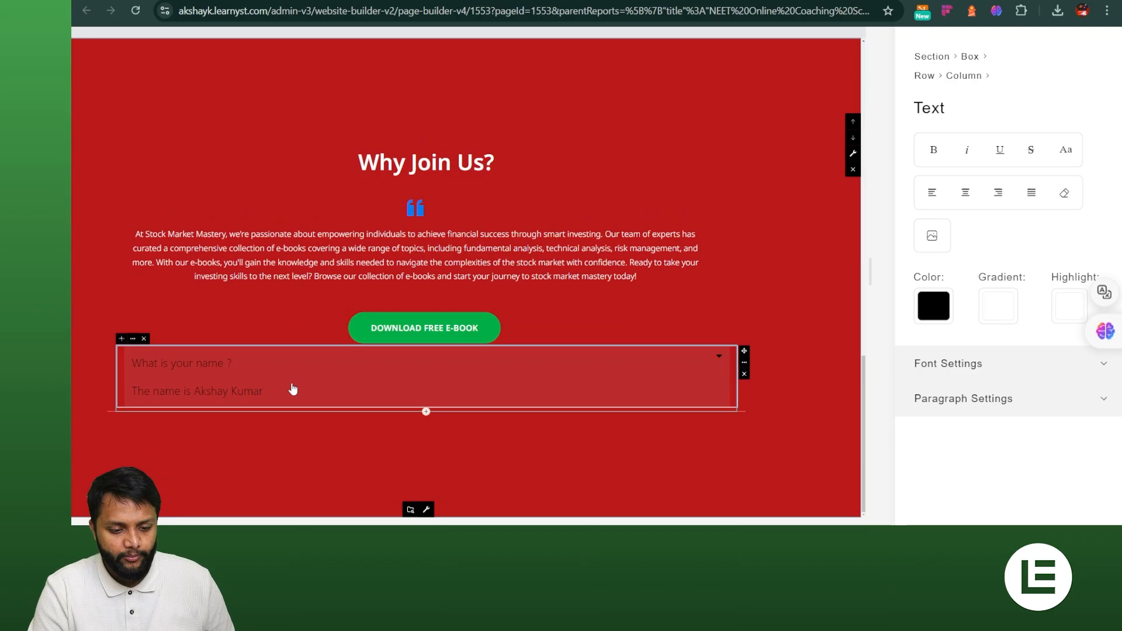
left_click(291, 389)
- Add a 'Where' line below the answer for the 'Where you are located' entry
left_click(380, 416)
key("Return")
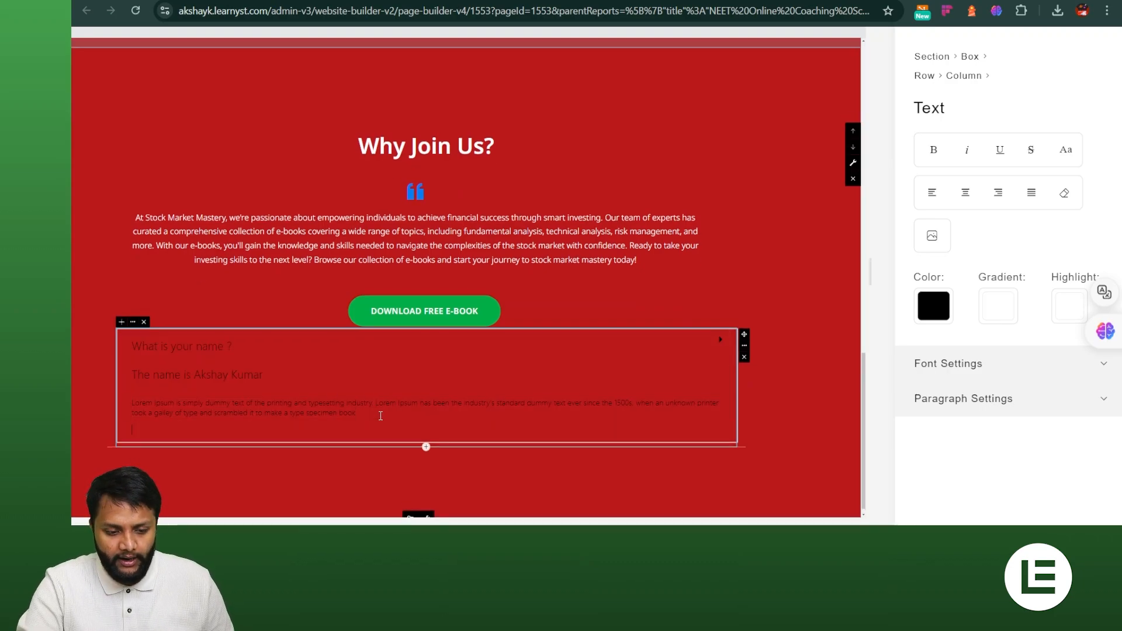
key("Return")
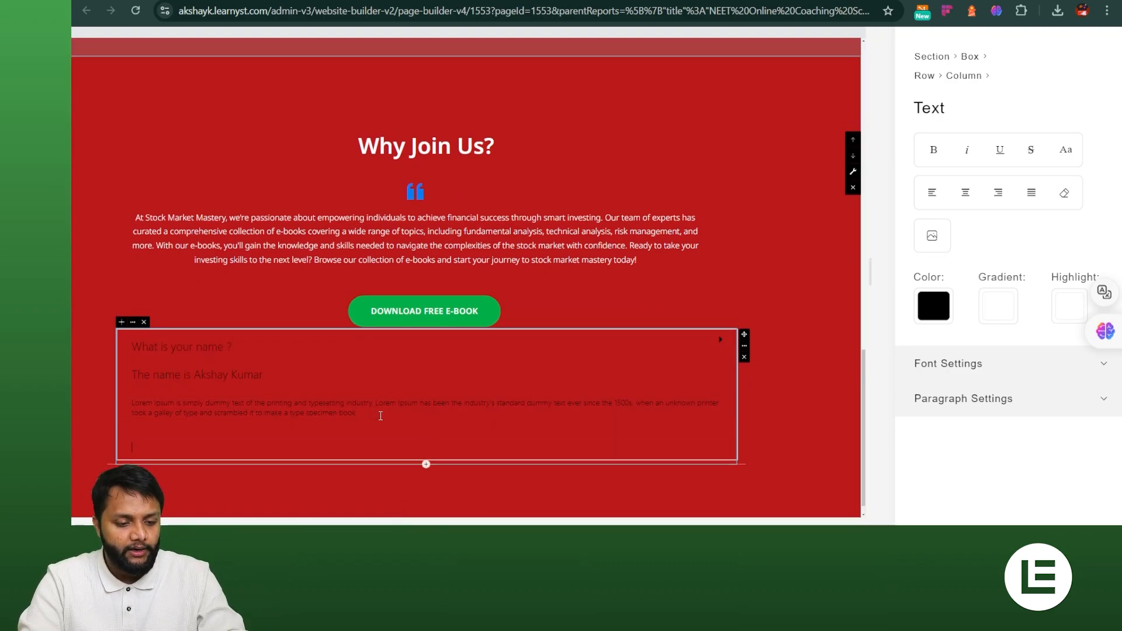
type("Where you are located")
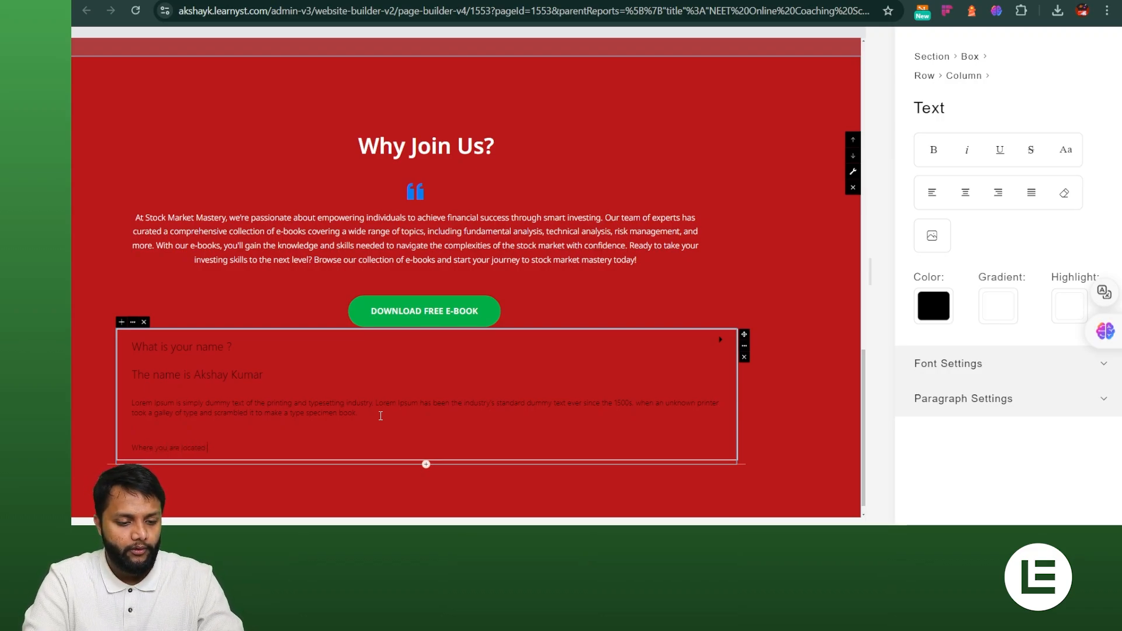
key("Return")
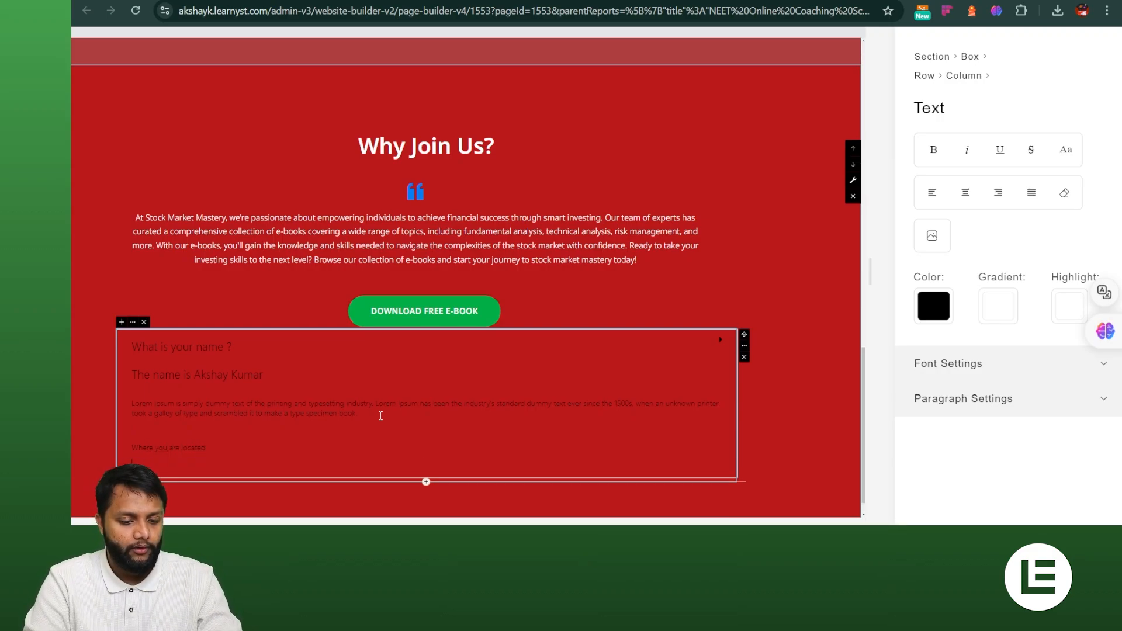
left_click(348, 444)
scroll(348, 443, "down", 1)
- Collapse and re-expand the FAQ item, leaving its answer showing
left_click(389, 335)
left_click(363, 370)
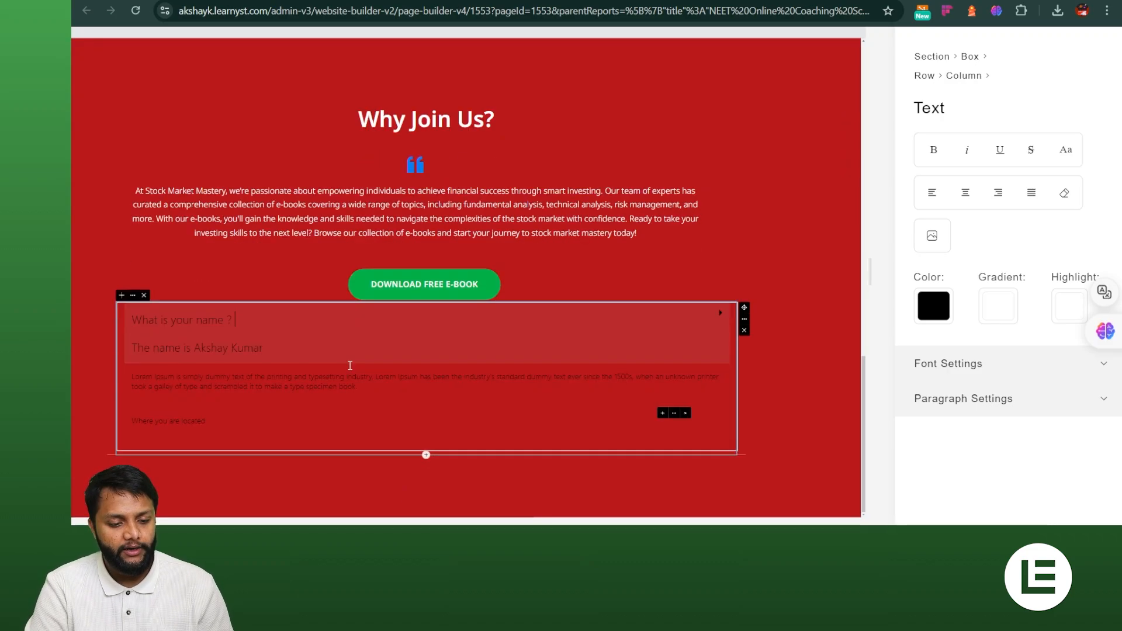
left_click(391, 331)
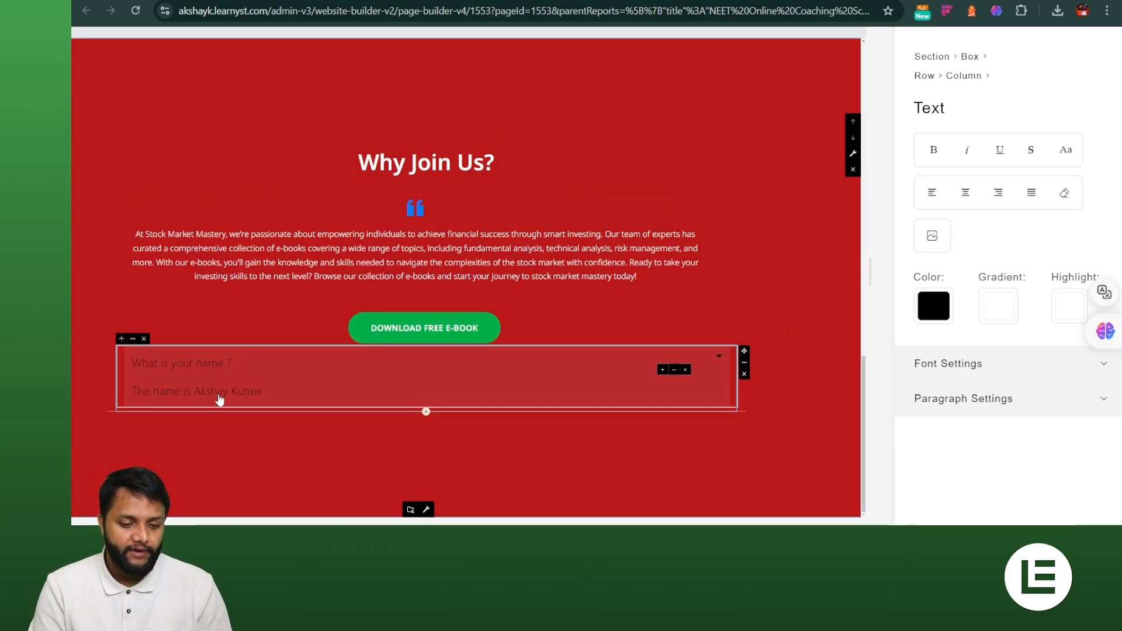
left_click(250, 369)
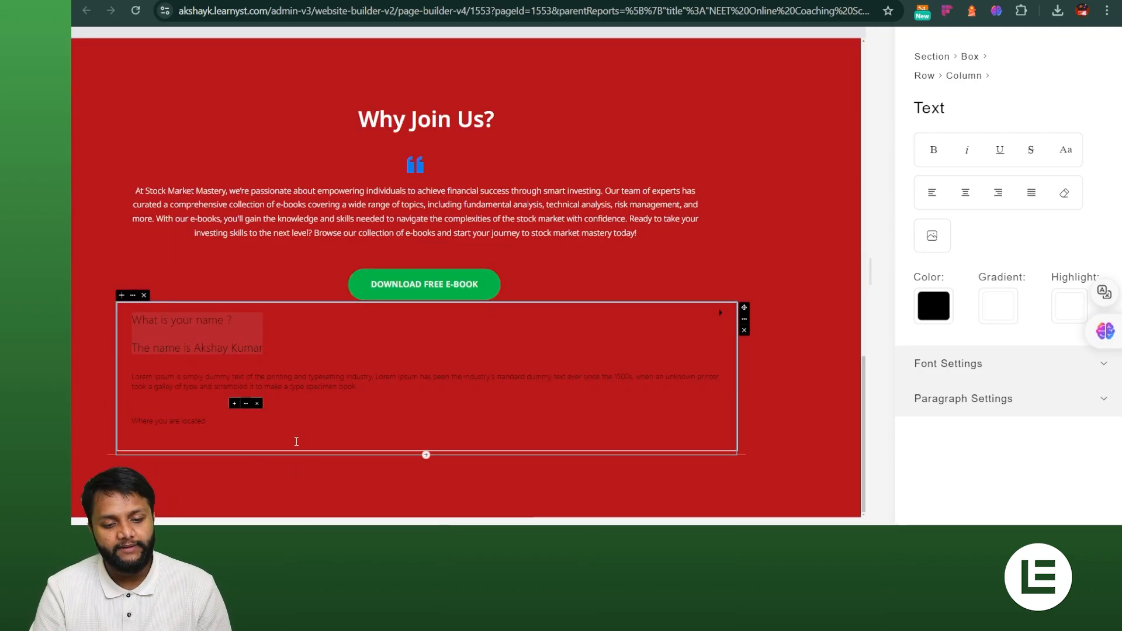
- Change the Why Join Us section box's background colour to white
left_click(720, 148)
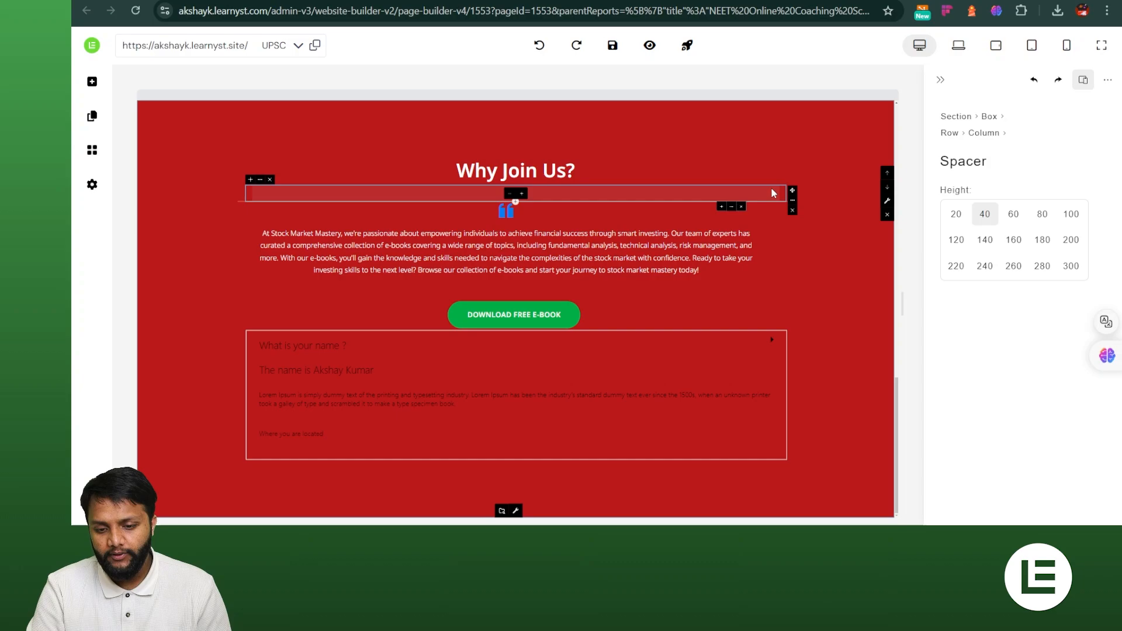
left_click(842, 141)
left_click(957, 208)
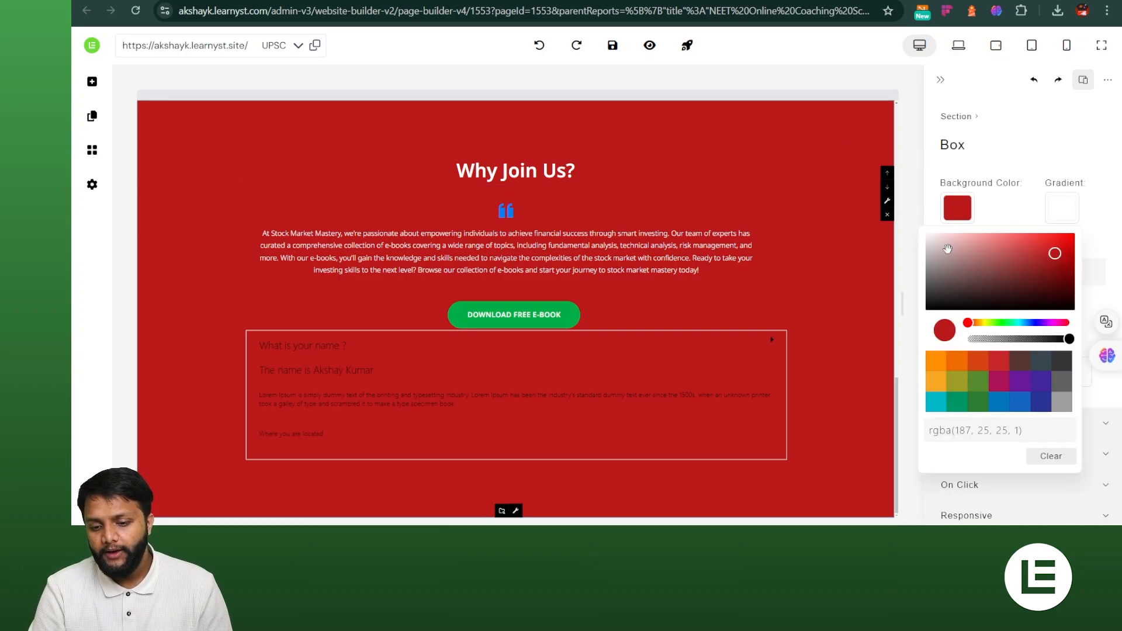
left_click(938, 254)
left_click_drag(938, 254, 927, 235)
left_click(246, 320)
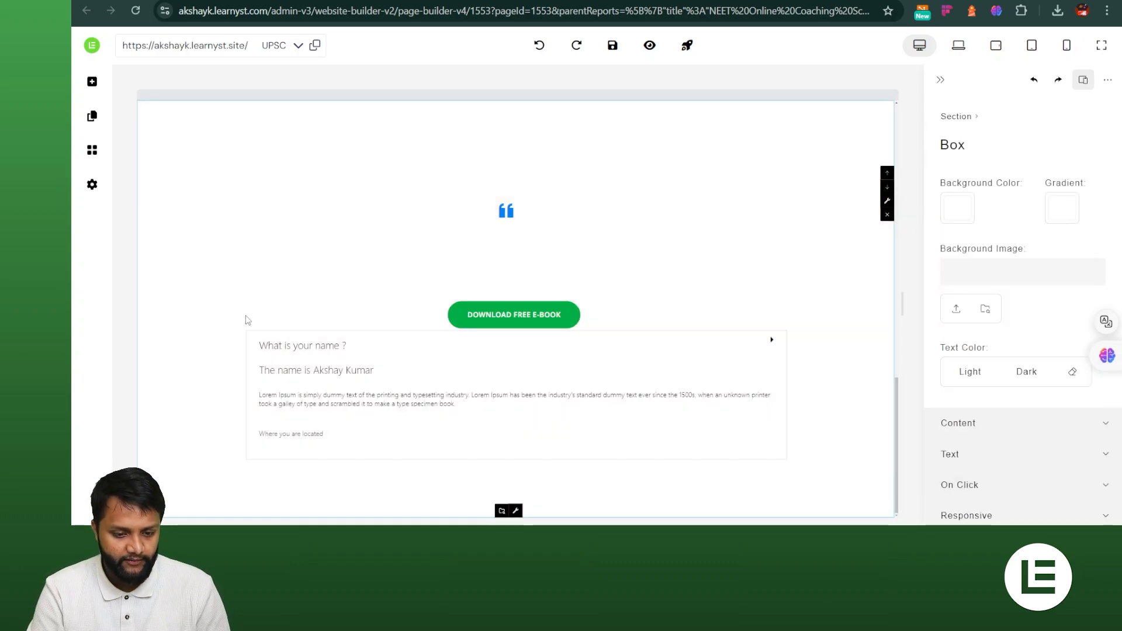
- Collapse the FAQ item's answer and reselect the section box
left_click(301, 404)
left_click(204, 410)
left_click(270, 384)
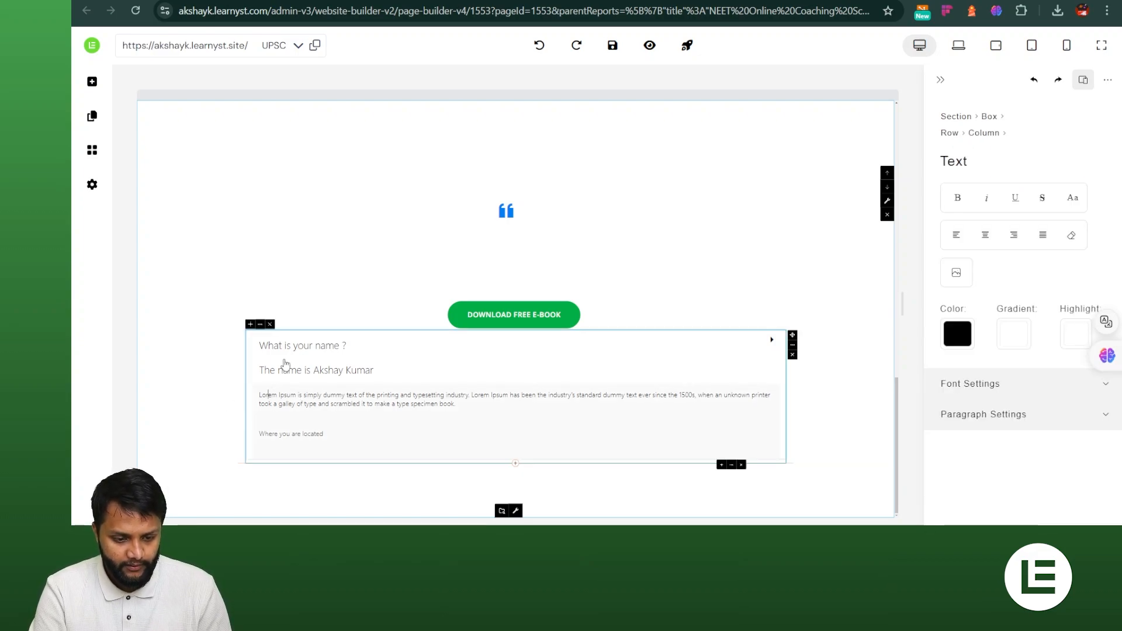
left_click(285, 363)
left_click(214, 391)
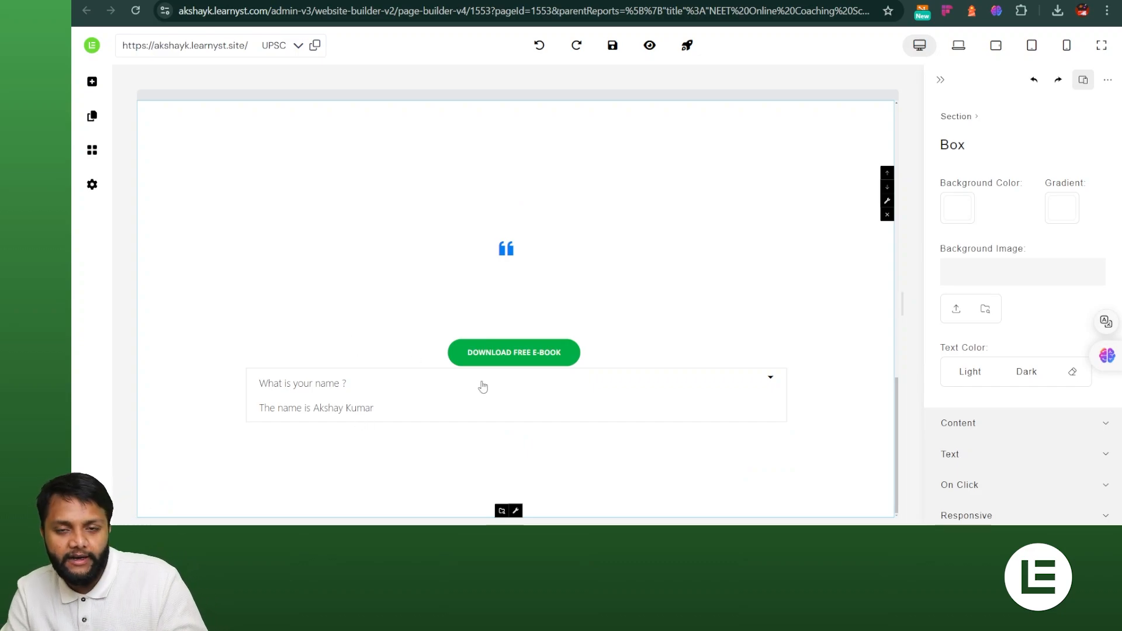
- Try editing the FAQ text element, leaving the item expanded with its answer under 'What is your name ?'
left_click(363, 409)
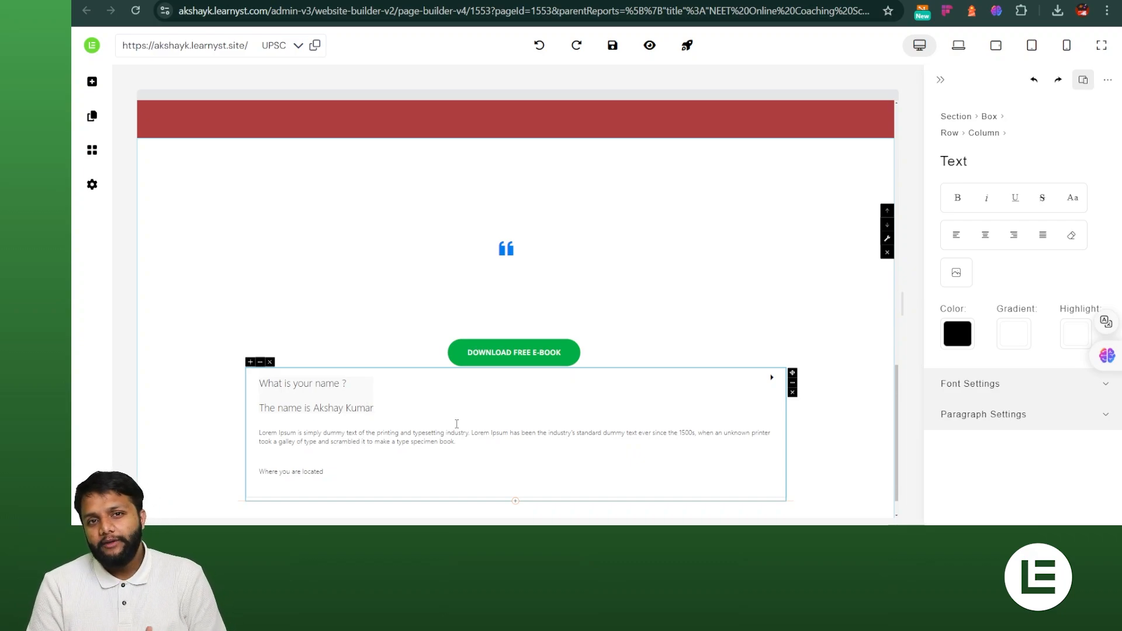
double_click(315, 409)
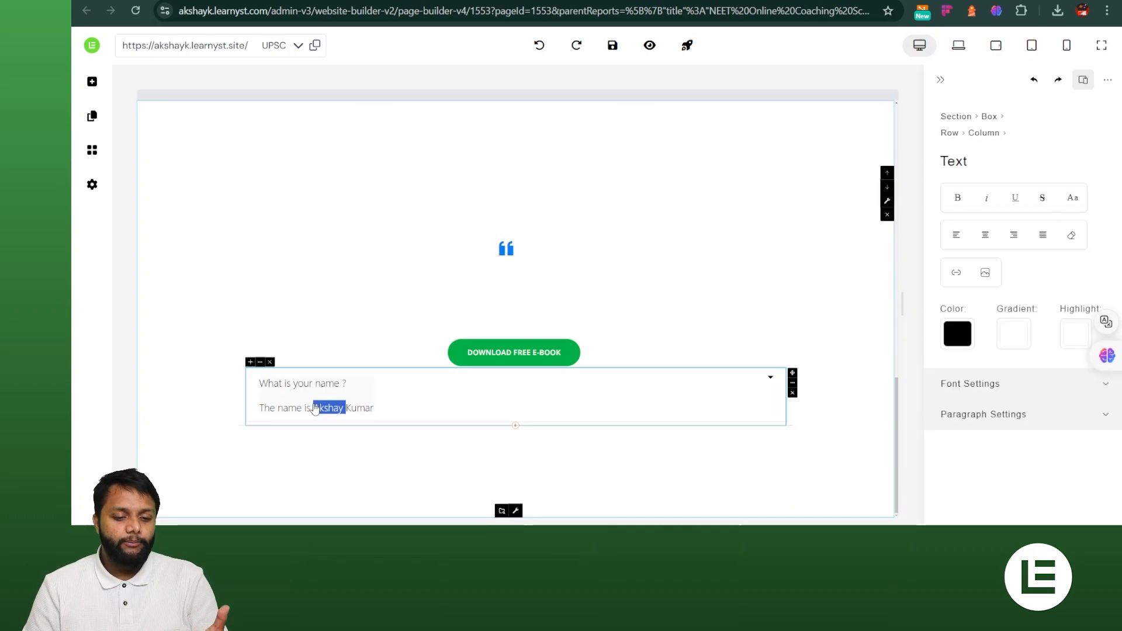
left_click(344, 386)
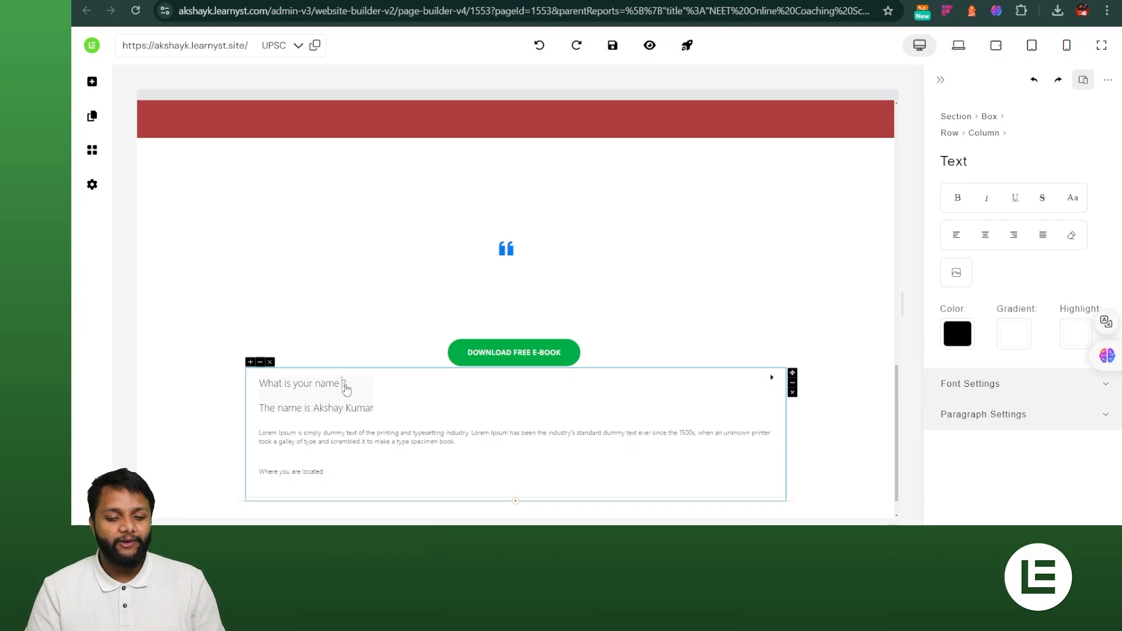
left_click(323, 409)
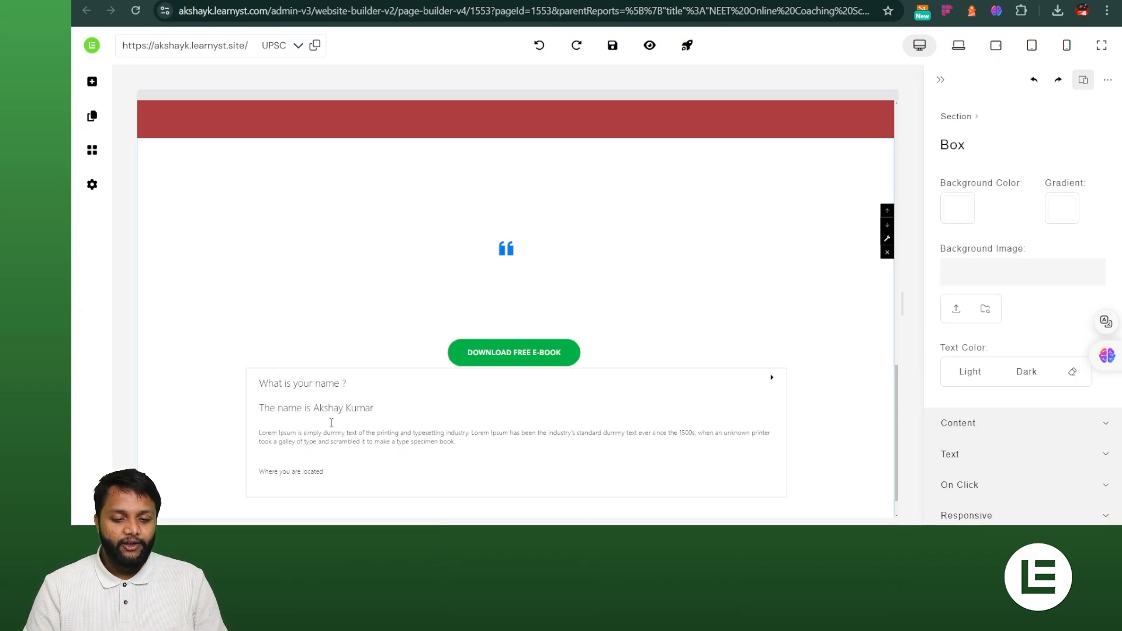
left_click(283, 394)
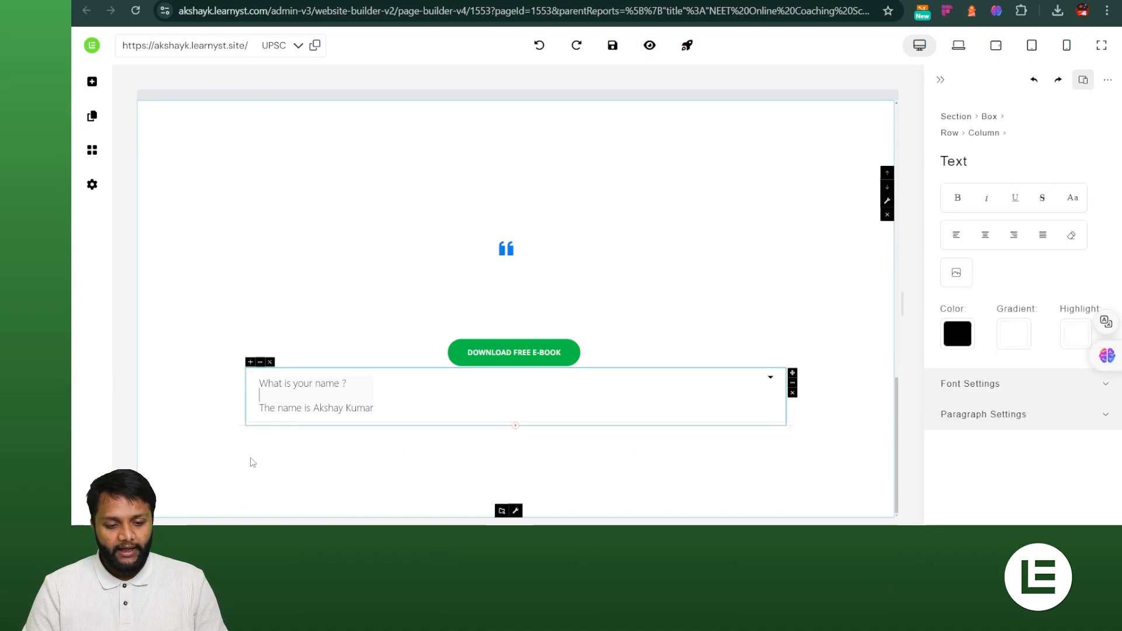
left_click(264, 408)
left_click(350, 402)
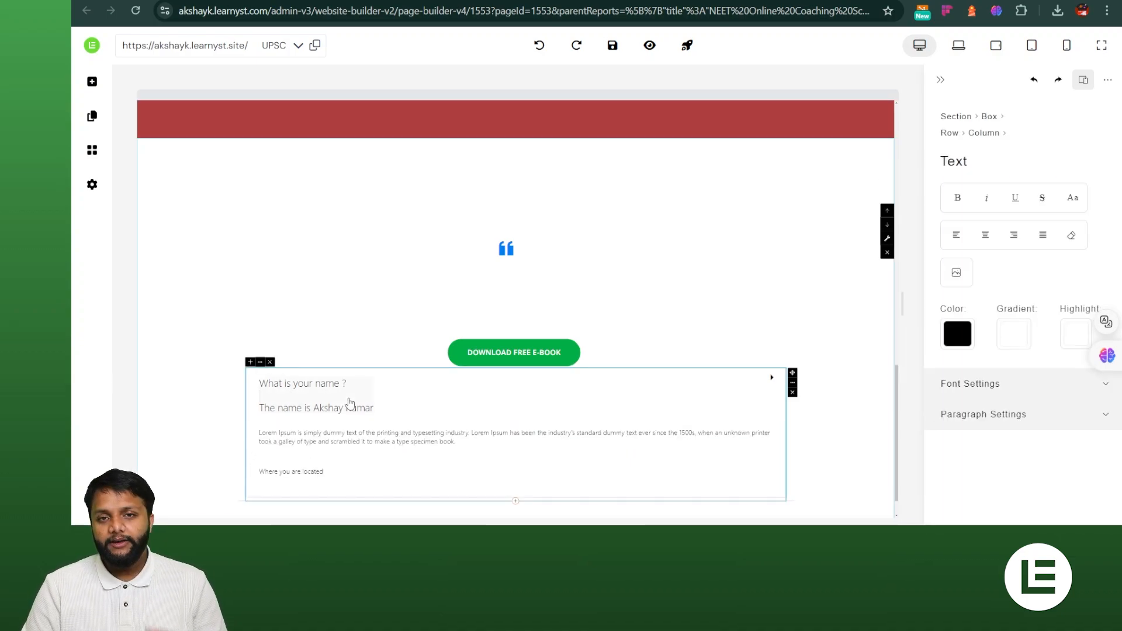
left_click(198, 406)
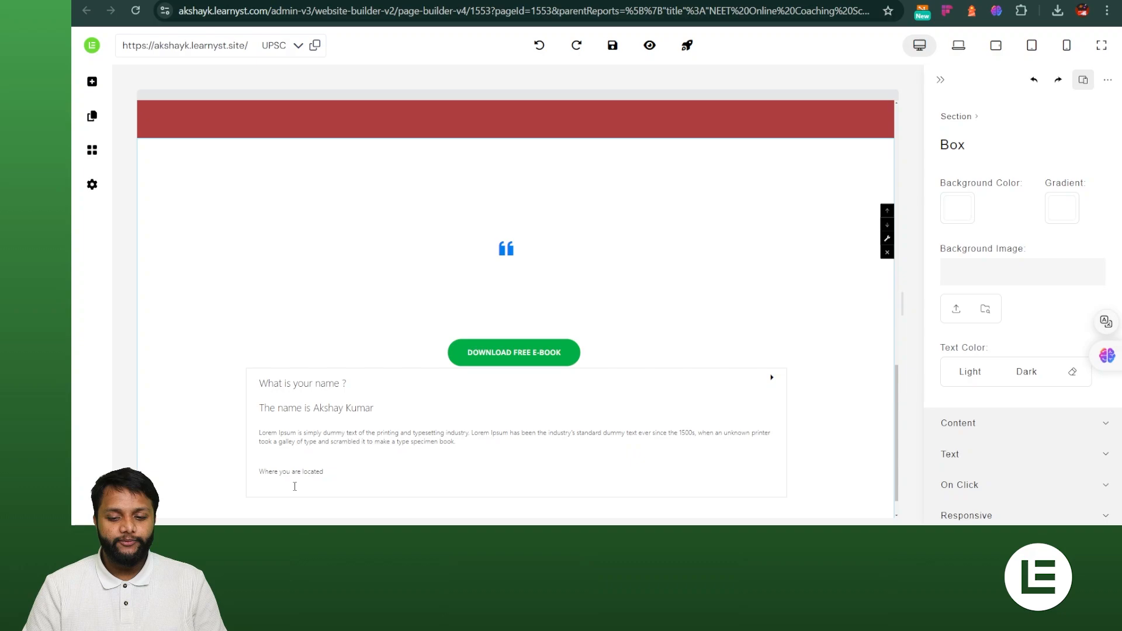
- Delete the FAQ block and set the section background back to red
left_click(305, 408)
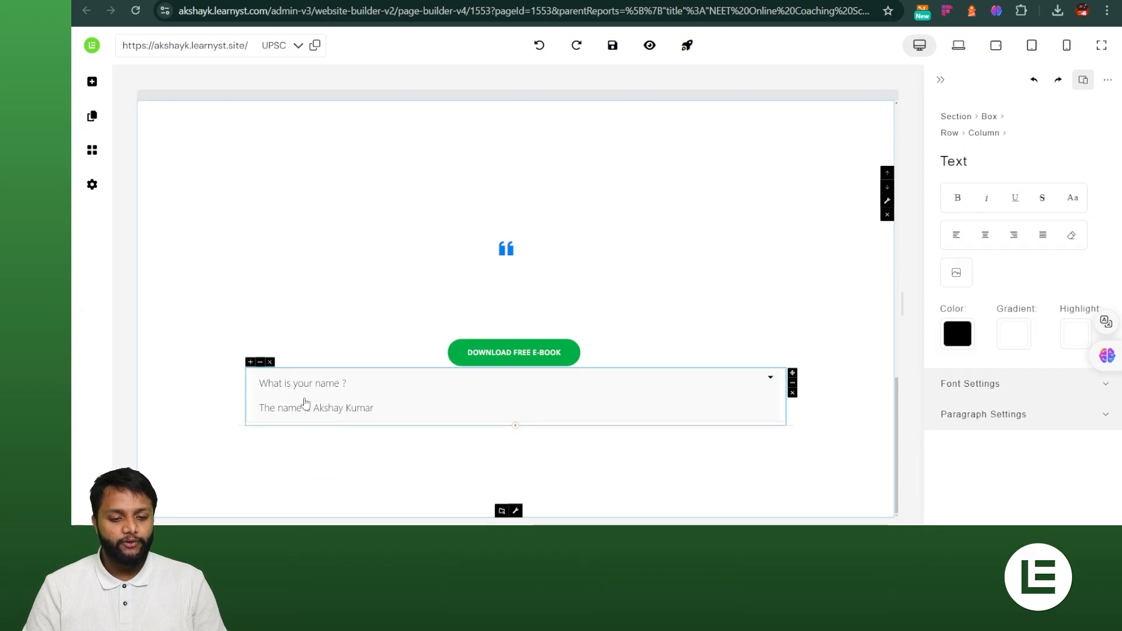
left_click(270, 362)
left_click(864, 157)
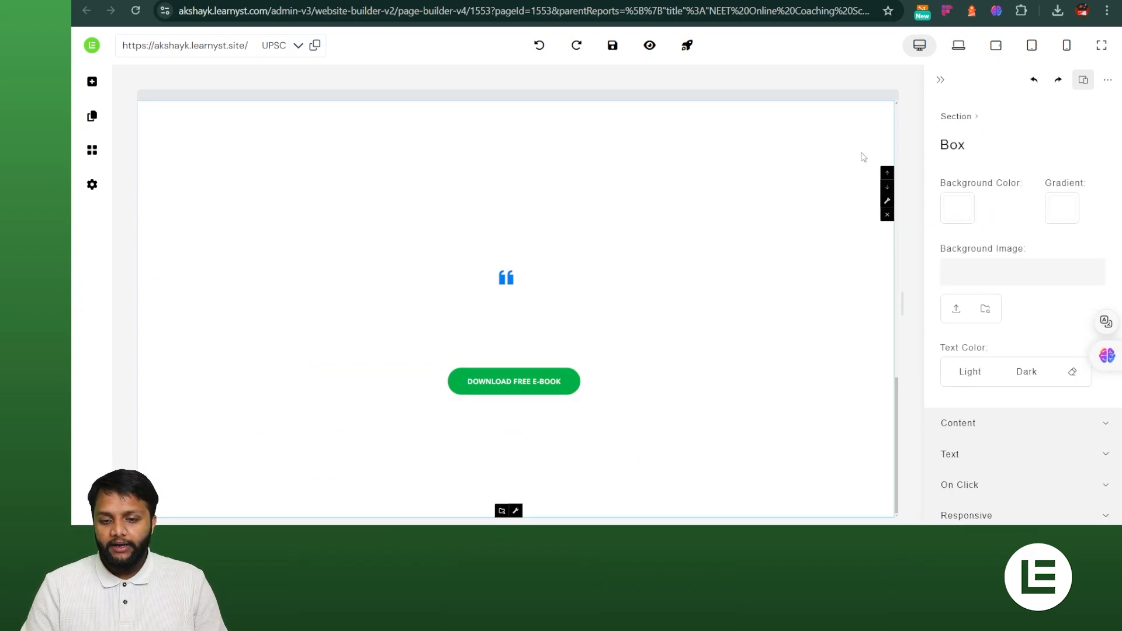
left_click(950, 214)
left_click(1050, 247)
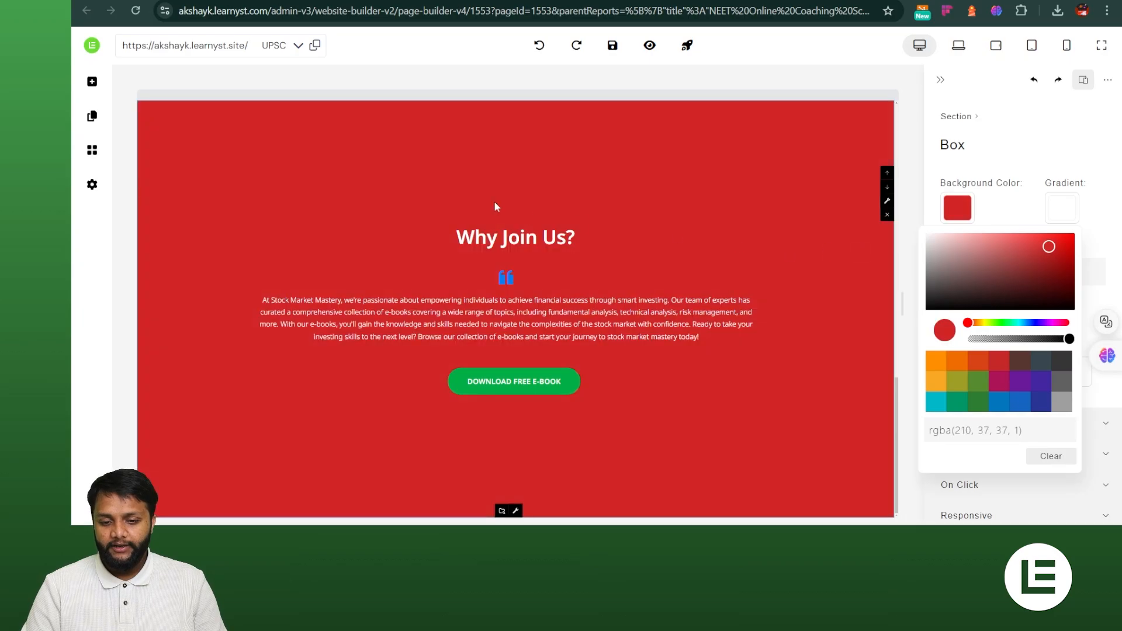
- Add a Syllabus List widget below the download button and select it
left_click(92, 150)
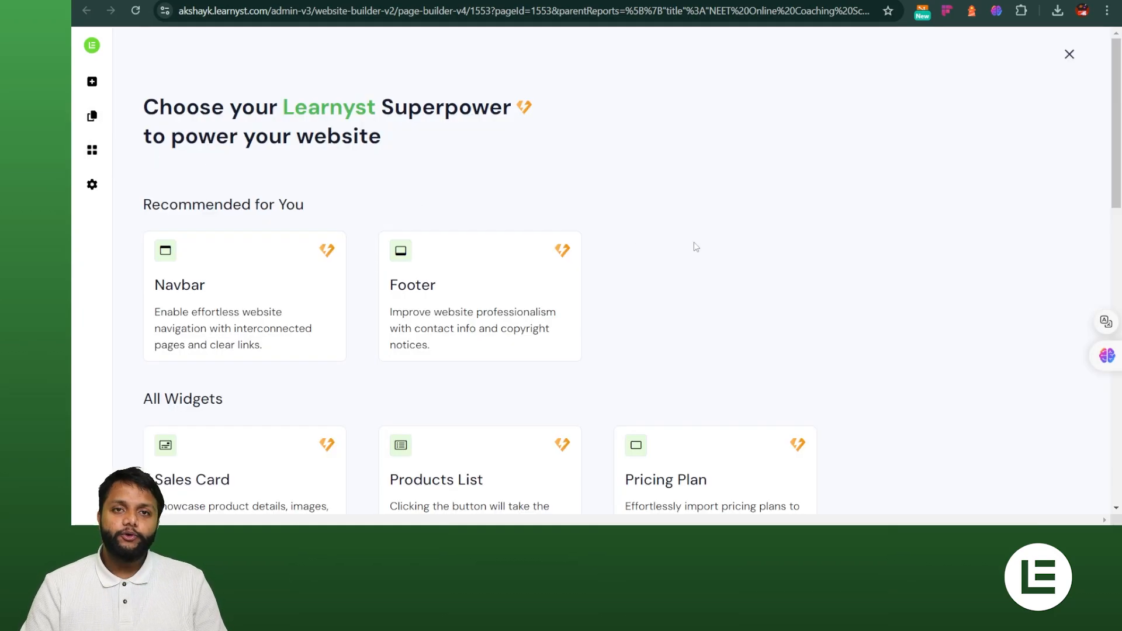
scroll(696, 246, "down", 8)
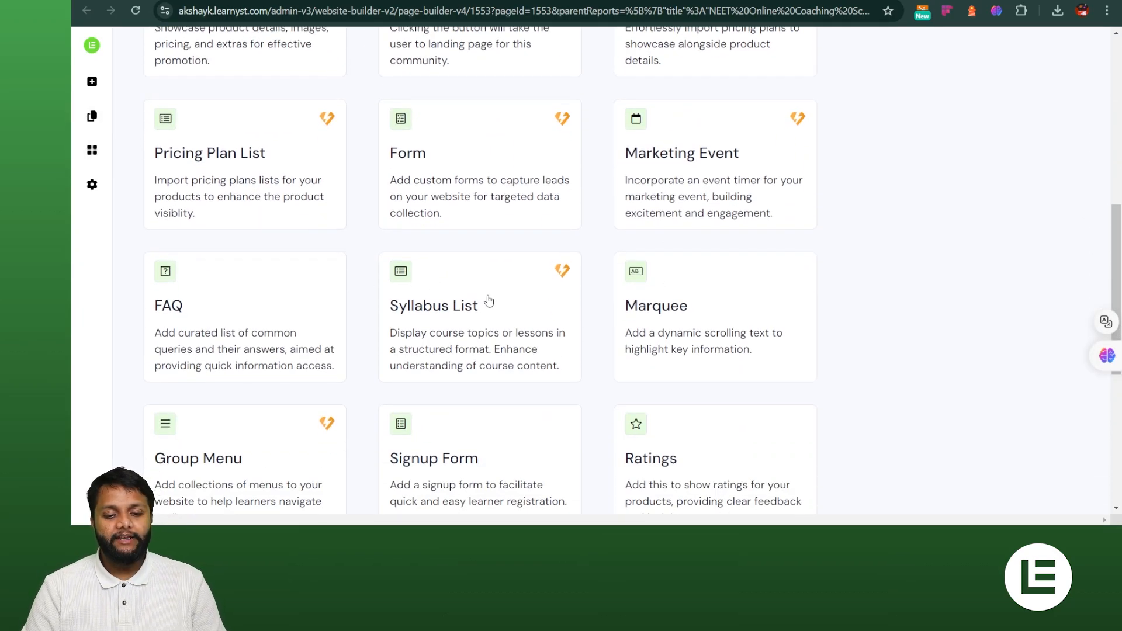
left_click(486, 299)
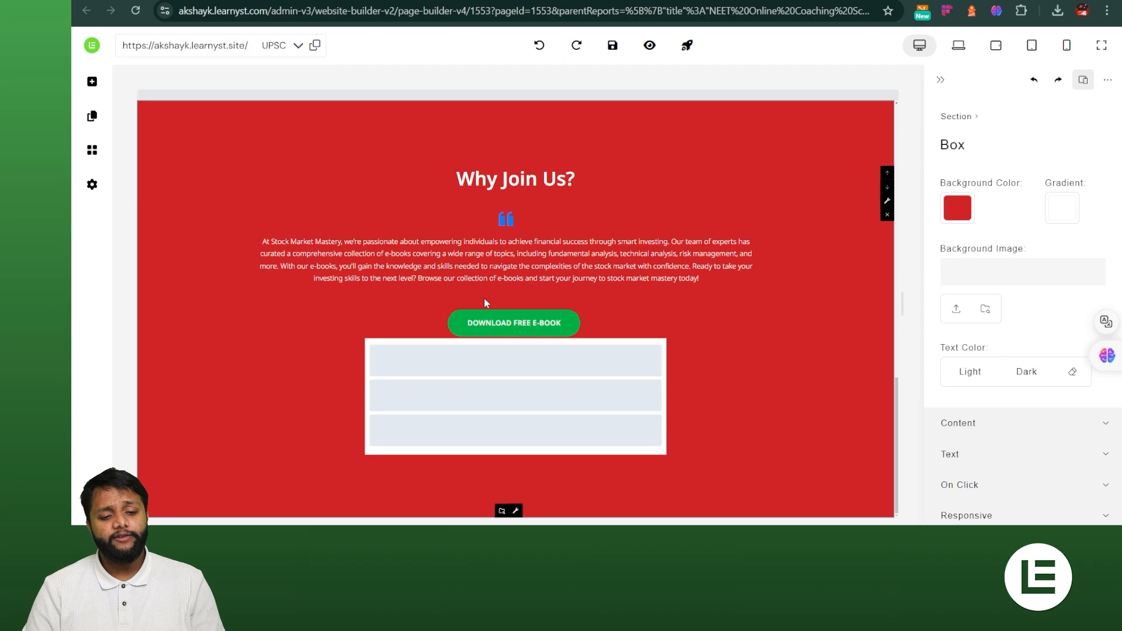
left_click(542, 382)
- Connect the Syllabus List to product Yoga 2.0 with Both Sections and Lessons List, and save
left_click(953, 188)
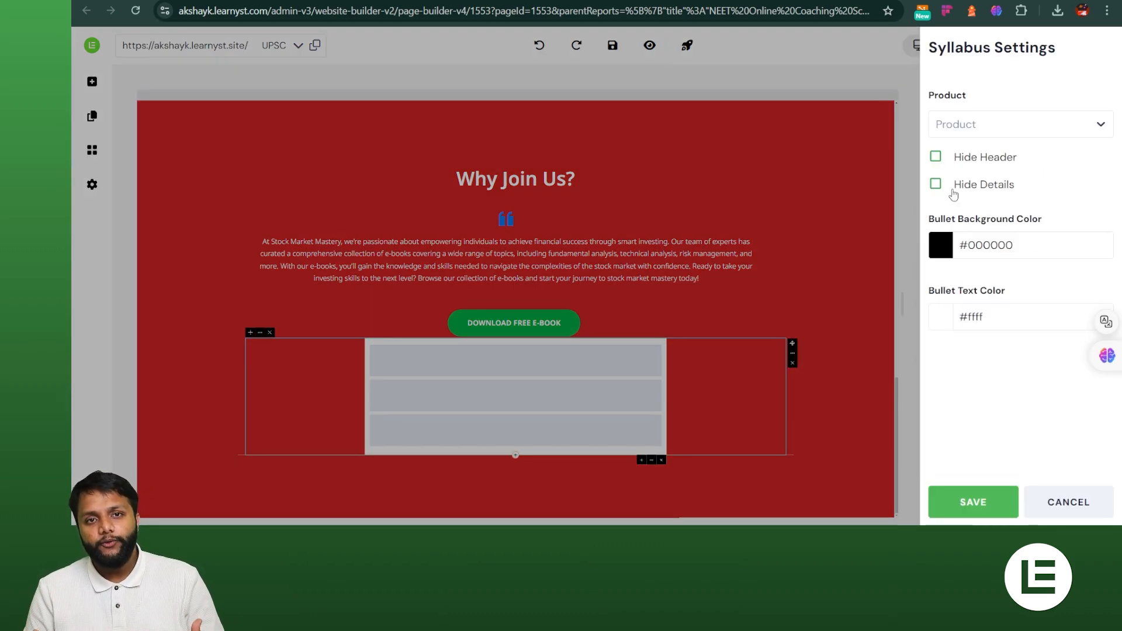
left_click(974, 126)
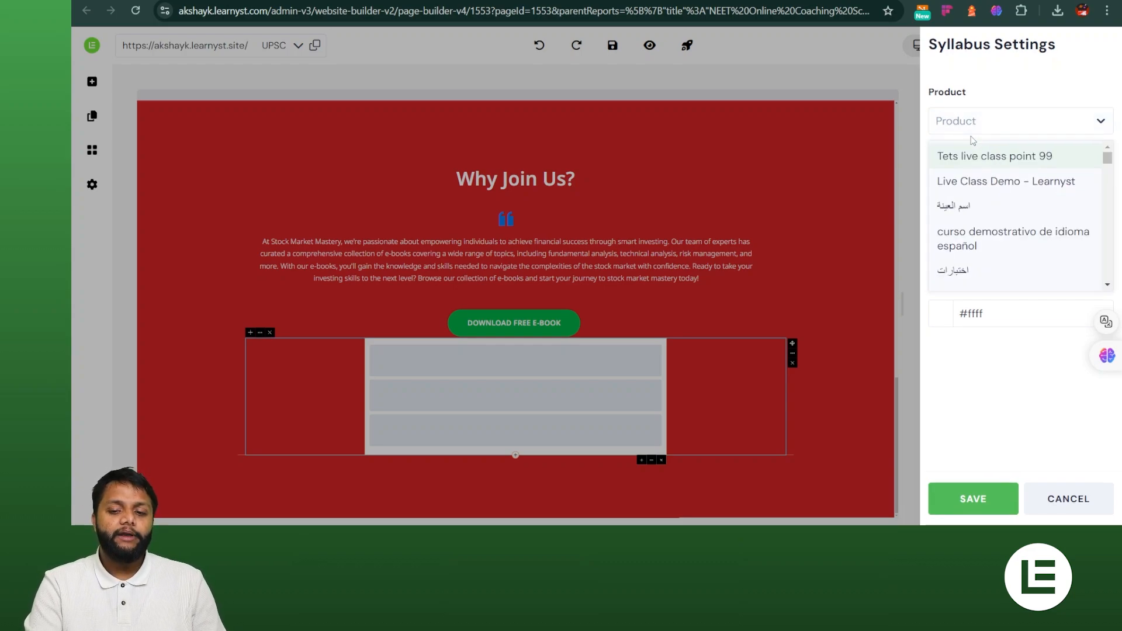
type("yog")
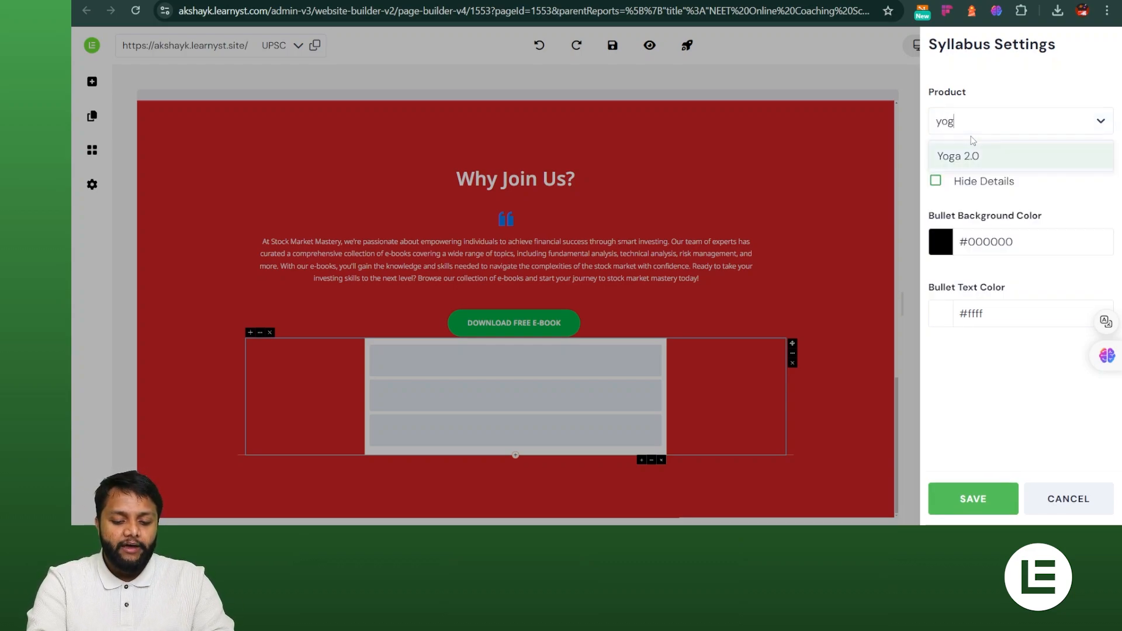
left_click(967, 162)
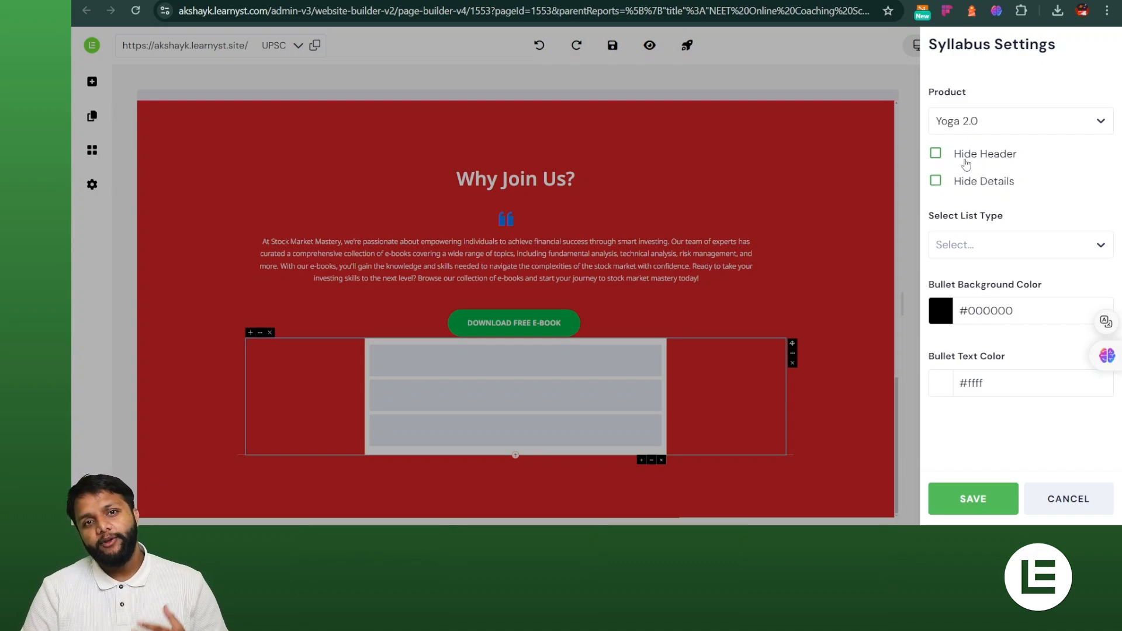
left_click(969, 251)
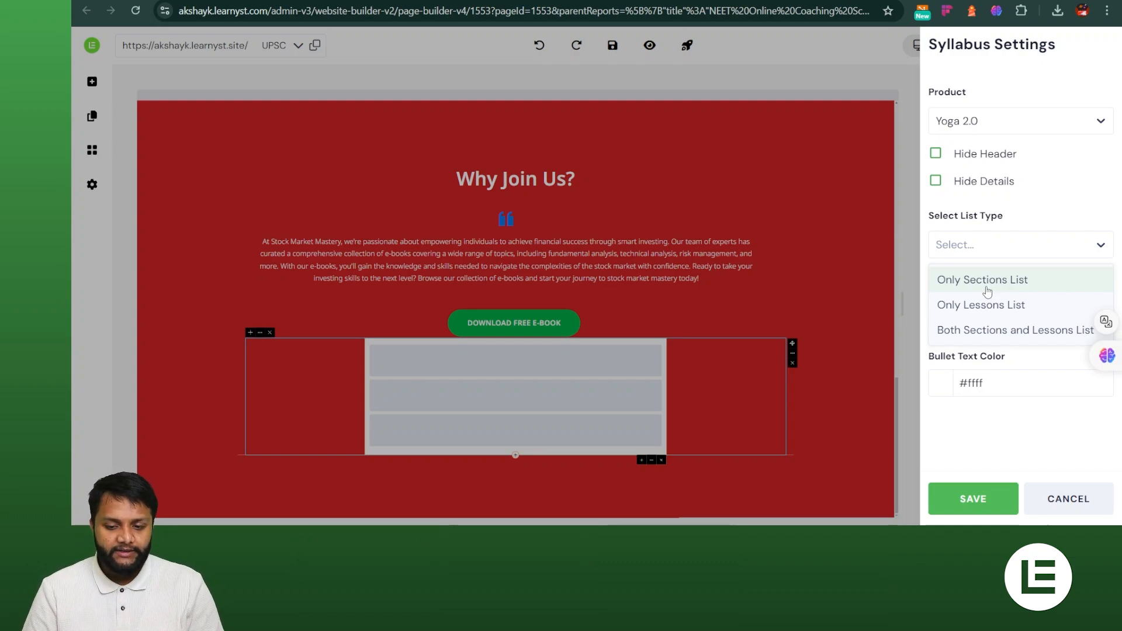
left_click(985, 331)
left_click(988, 501)
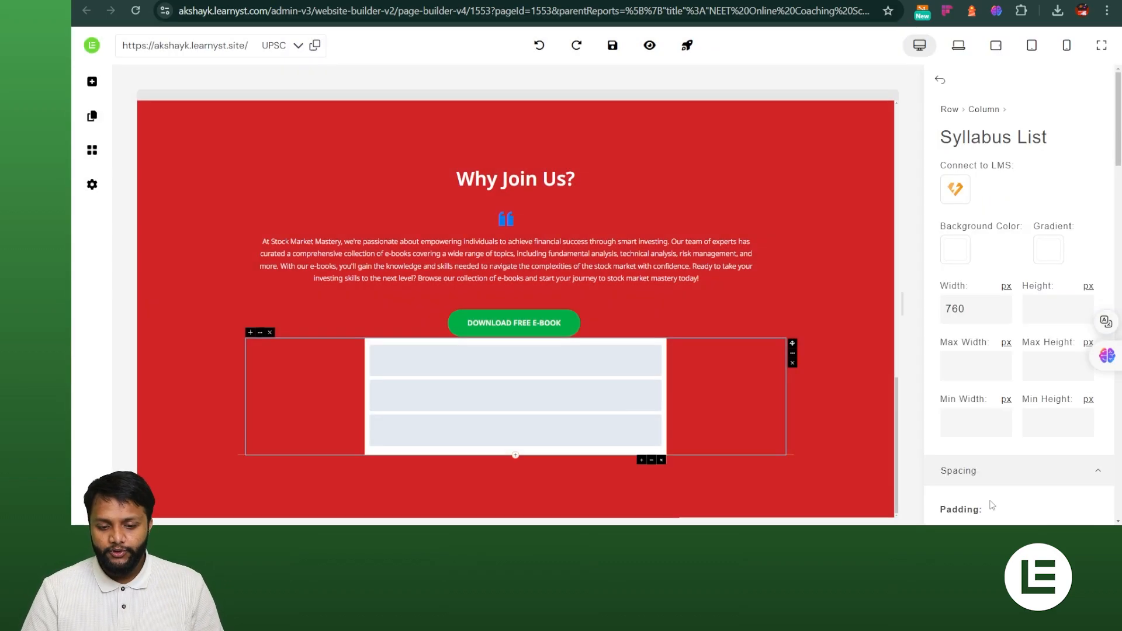
scroll(587, 286, "down", 4)
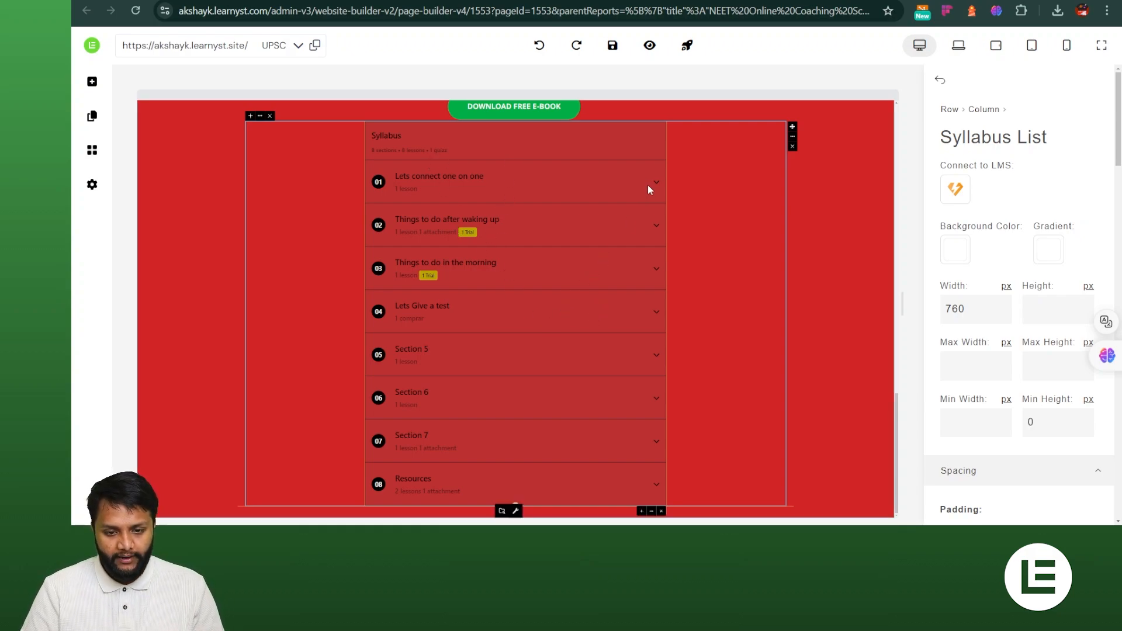
left_click(658, 201)
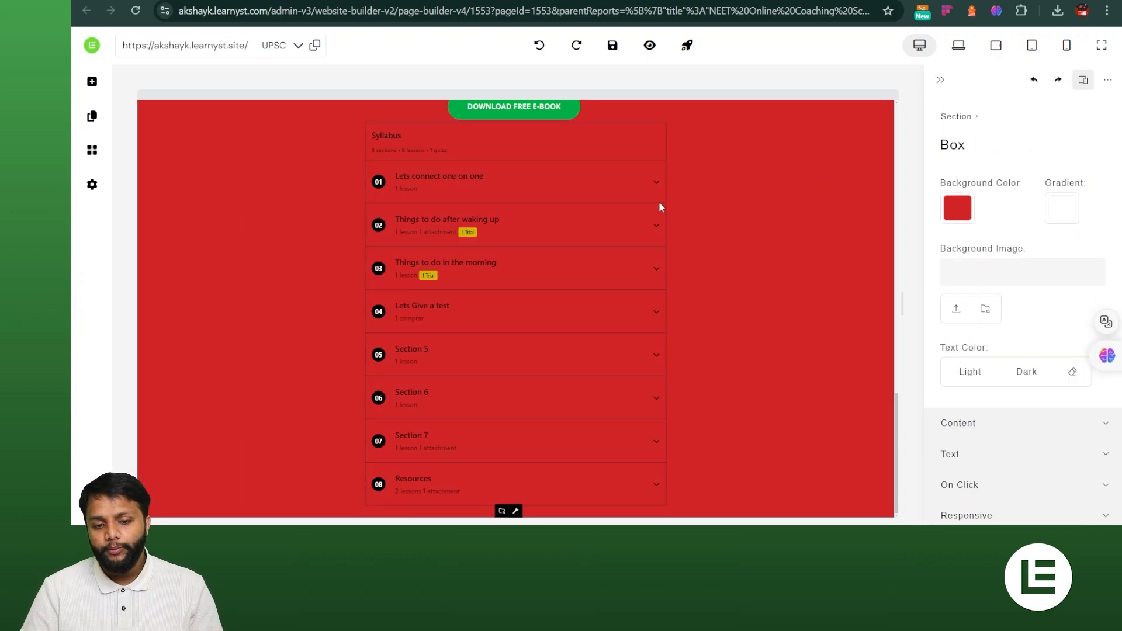
left_click(731, 204)
left_click(527, 107)
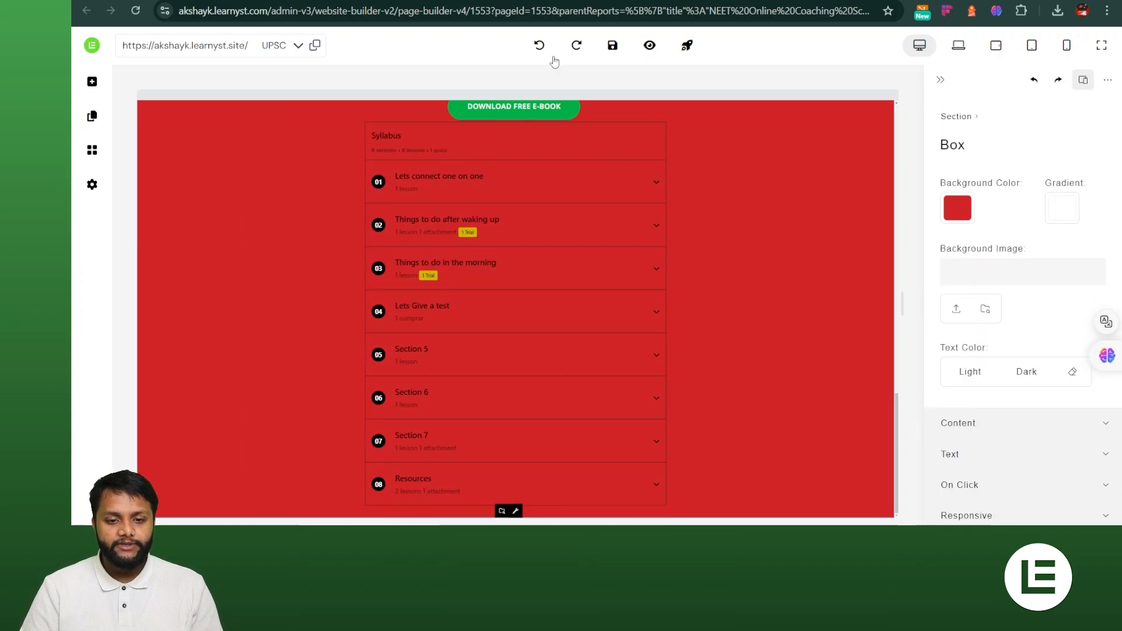
- Open a live preview of the page and scroll down to the syllabus
left_click(612, 45)
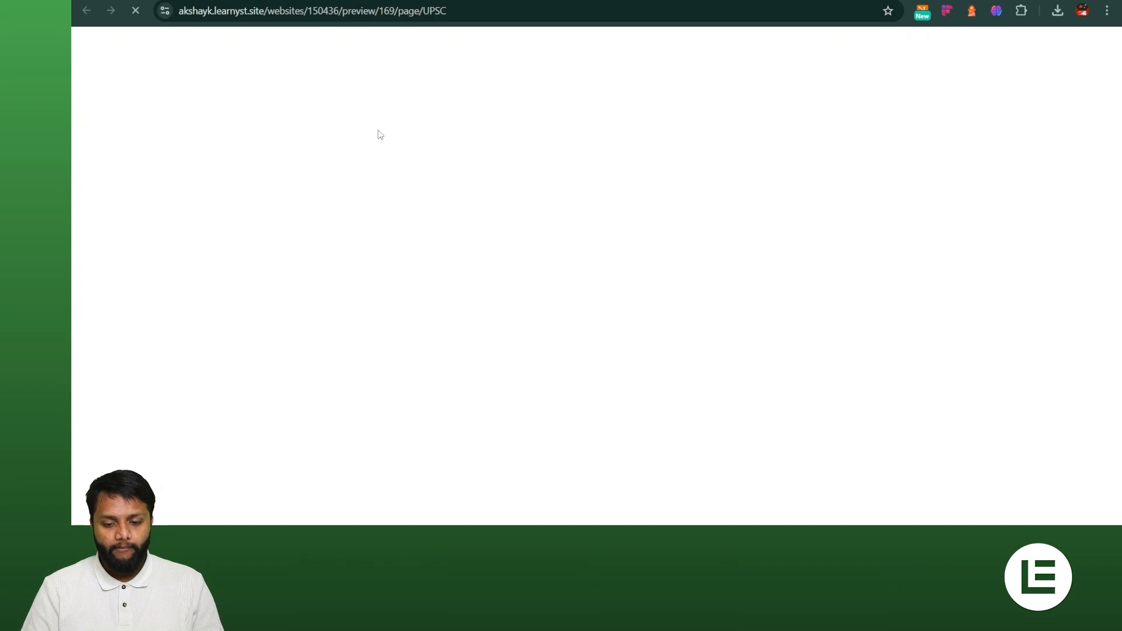
scroll(631, 211, "down", 5)
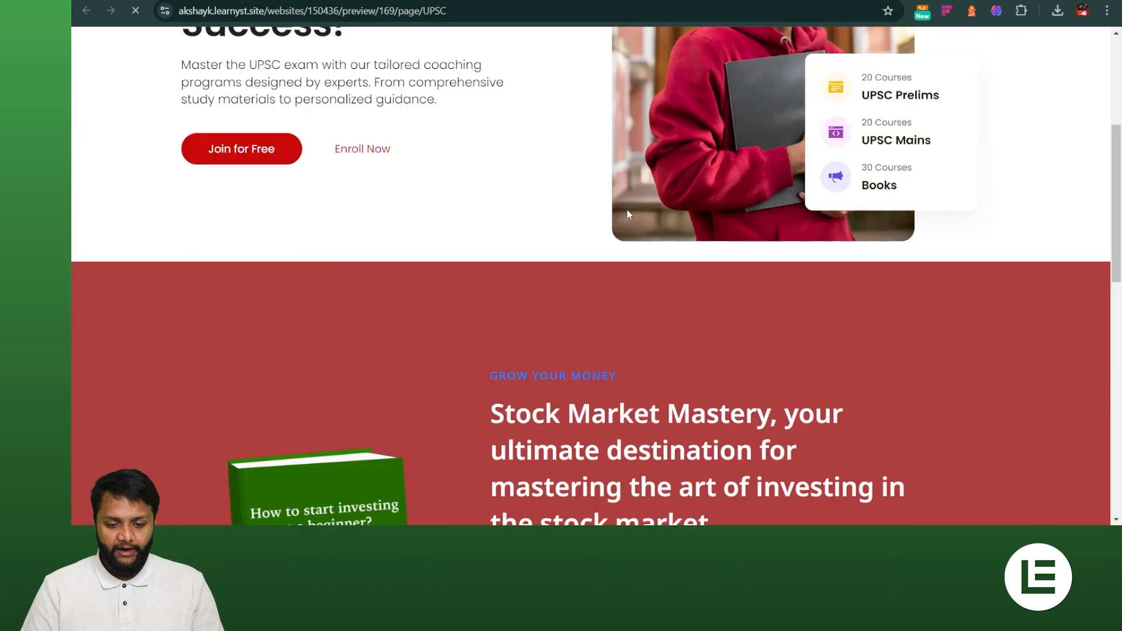
scroll(629, 214, "down", 12)
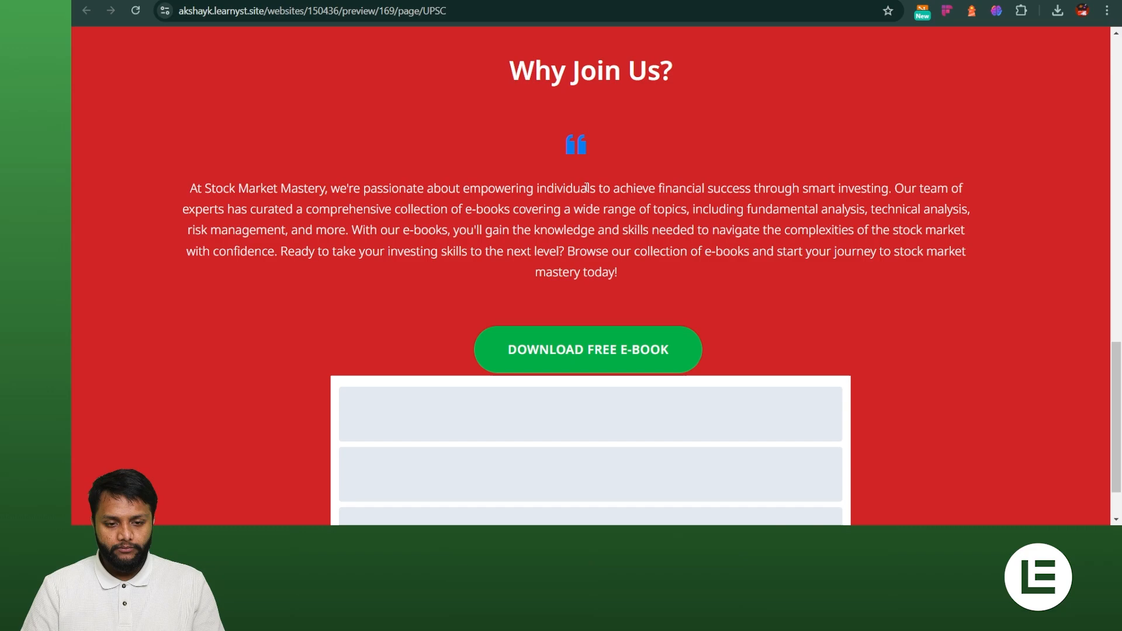
scroll(590, 193, "down", 2)
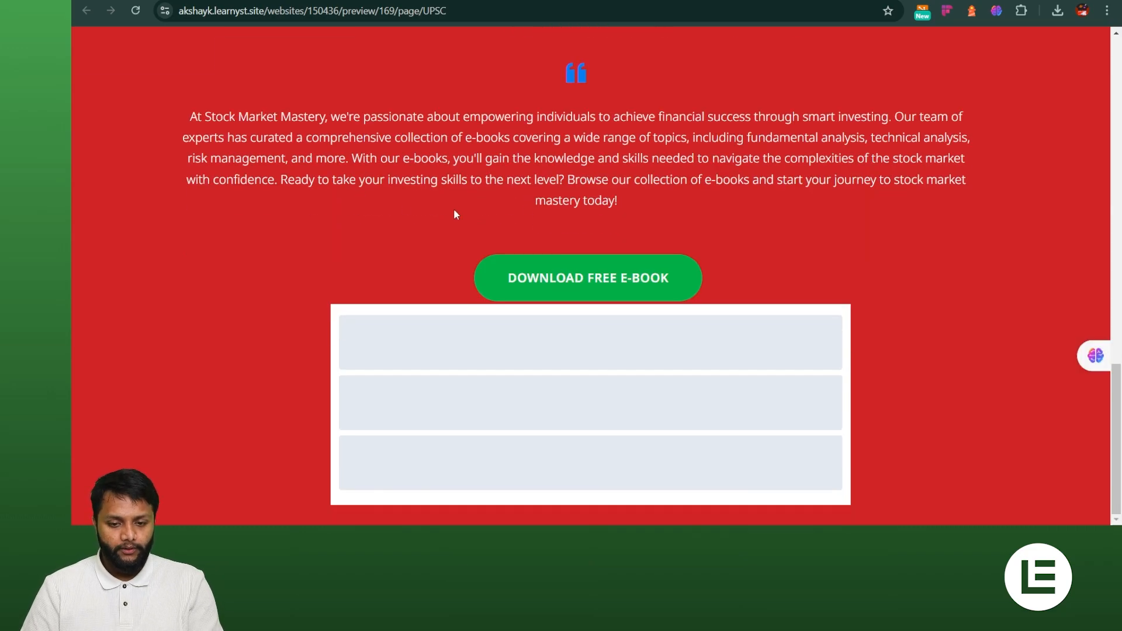
scroll(648, 221, "down", 5)
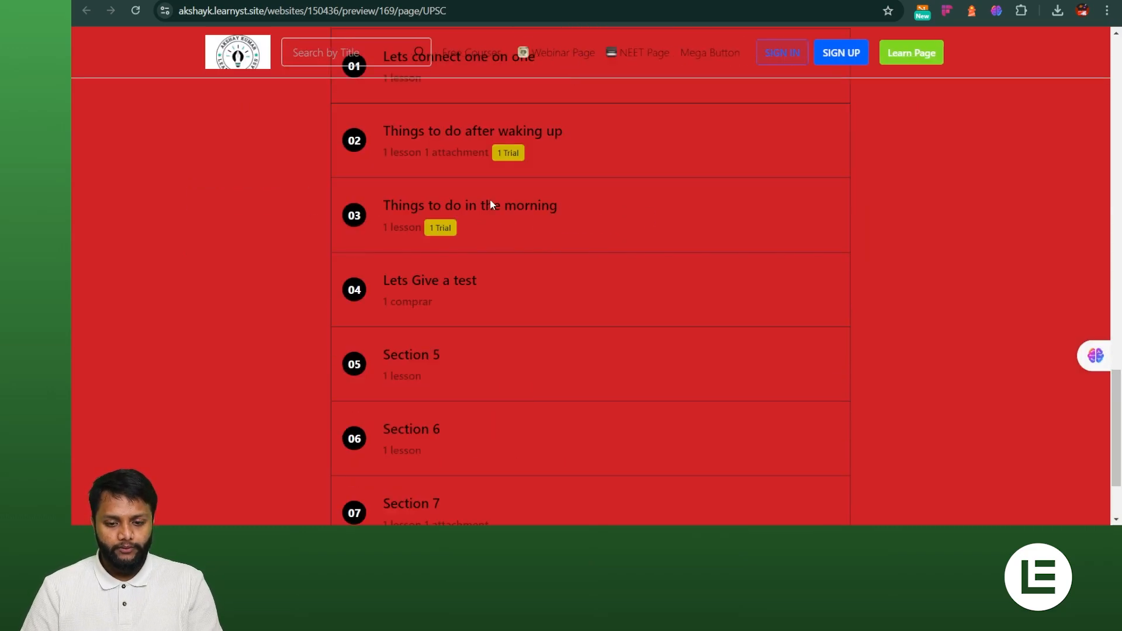
scroll(815, 251, "up", 3)
- Expand syllabus sections 01 through 6 to reveal their lessons, quiz and PDF
left_click(835, 270)
scroll(832, 268, "down", 3)
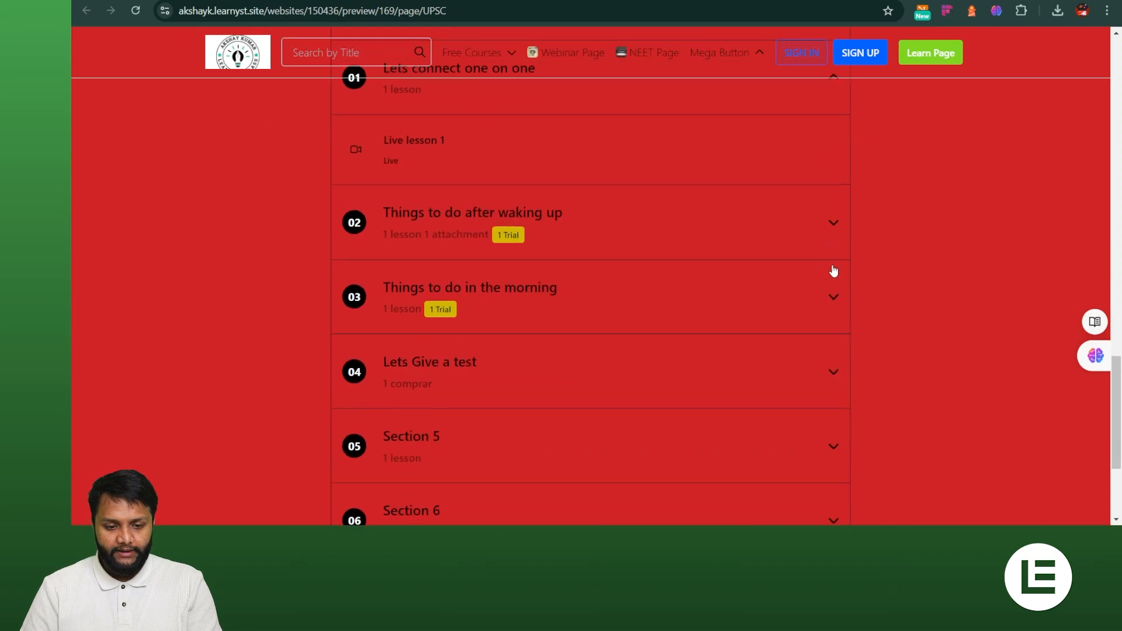
left_click(832, 210)
scroll(829, 192, "down", 3)
left_click(828, 192)
scroll(828, 194, "down", 2)
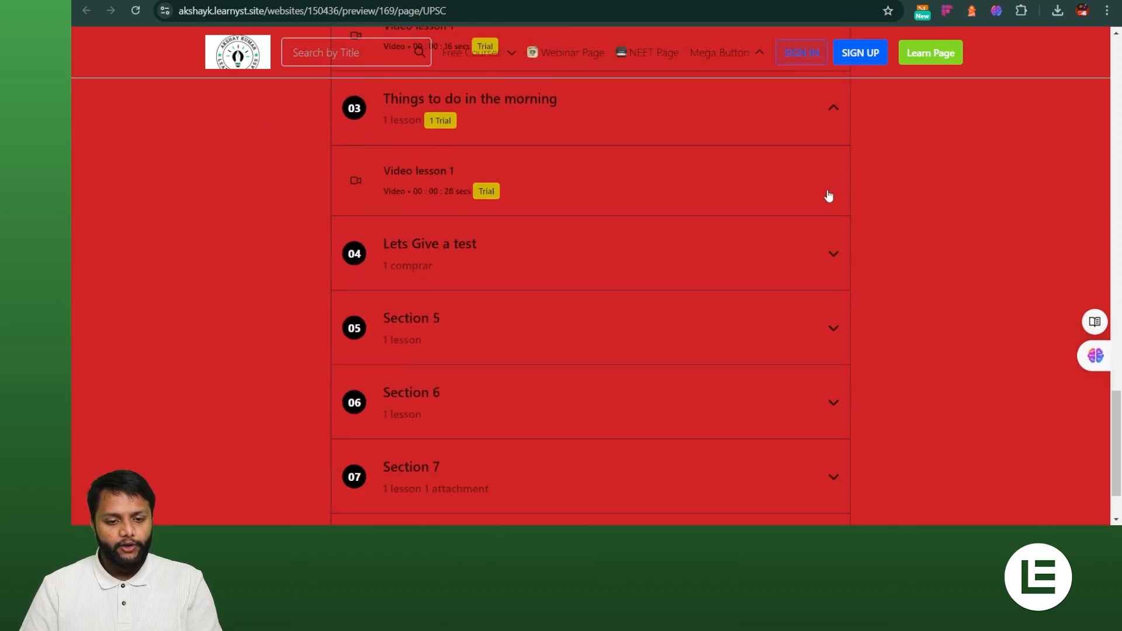
left_click(830, 242)
scroll(830, 242, "down", 1)
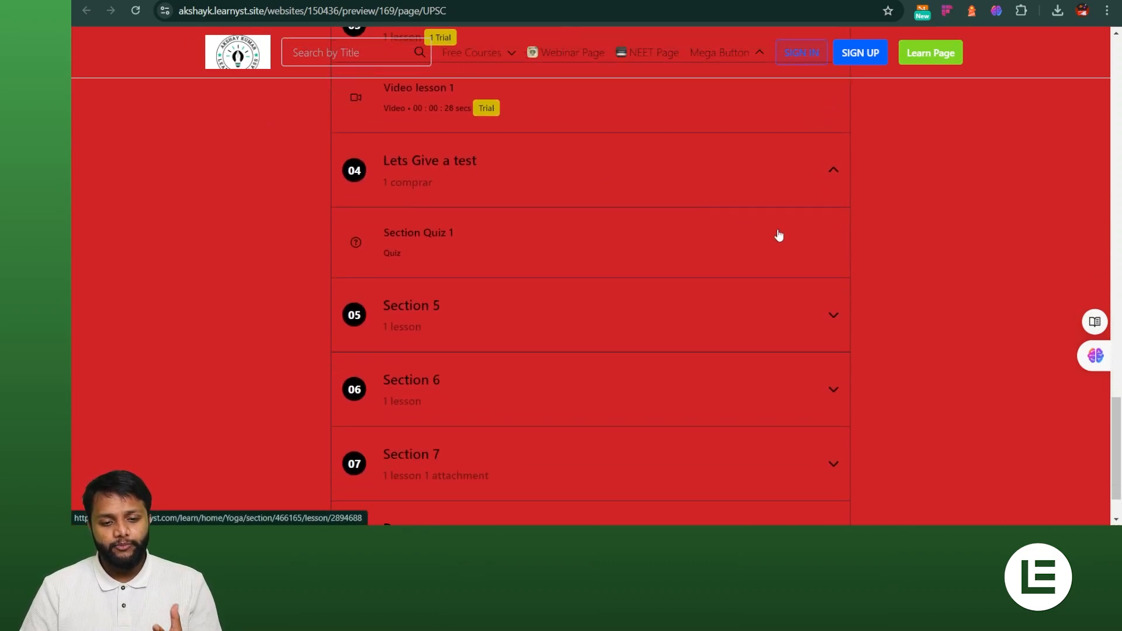
left_click(840, 319)
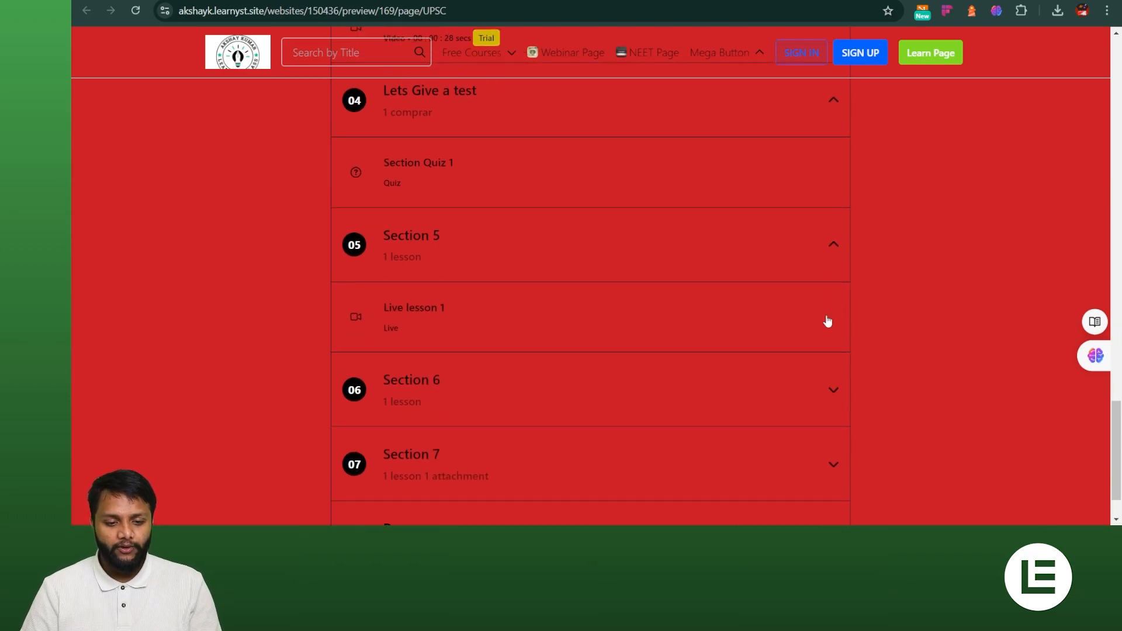
left_click(830, 388)
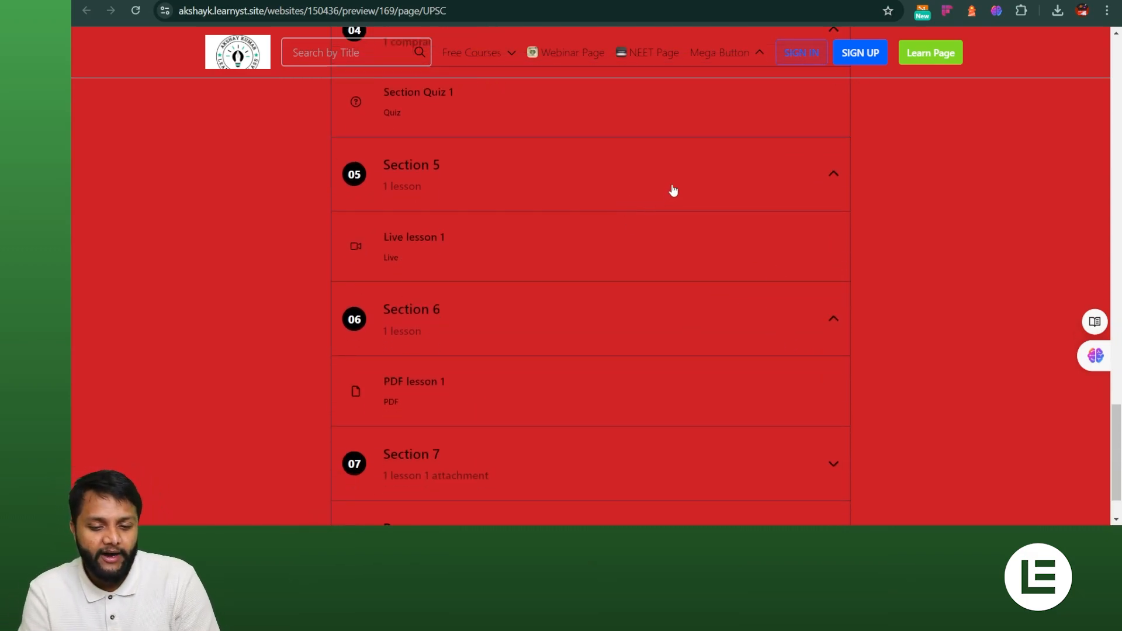
- Collapse Sections 6, 5 and 04 in the preview
left_click(832, 329)
left_click(834, 198)
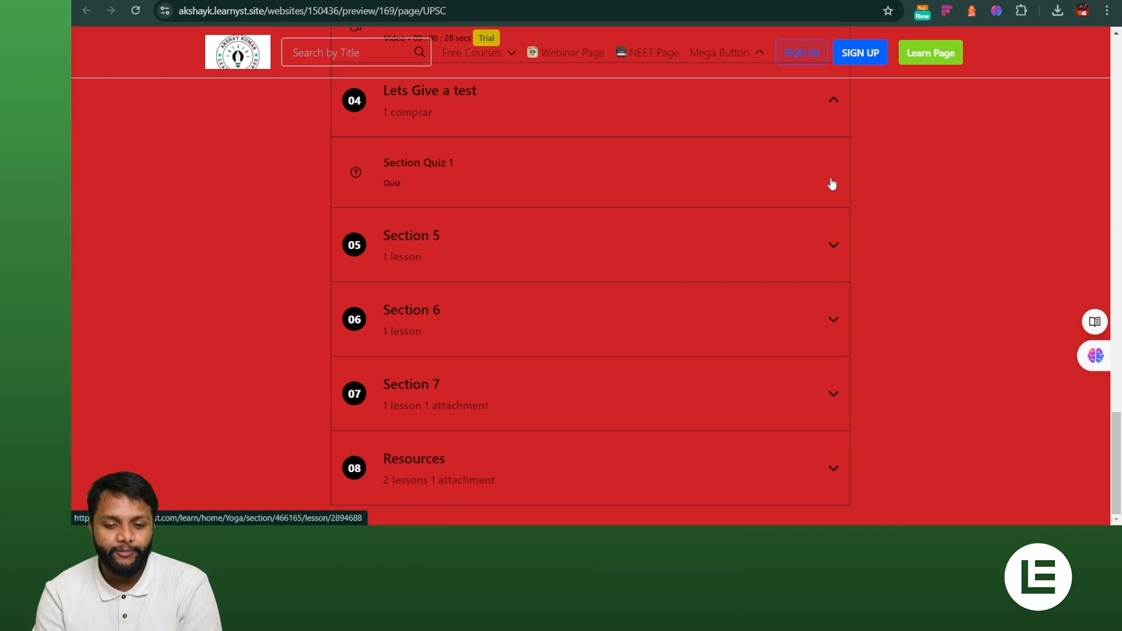
left_click(833, 100)
scroll(783, 184, "up", 5)
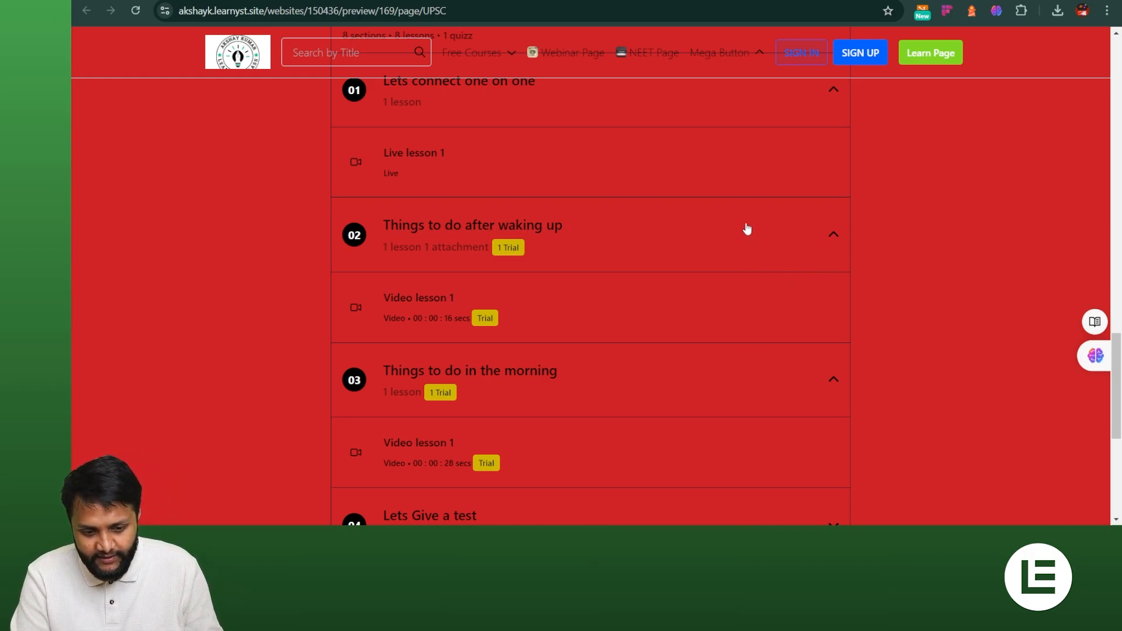
scroll(706, 367, "down", 5)
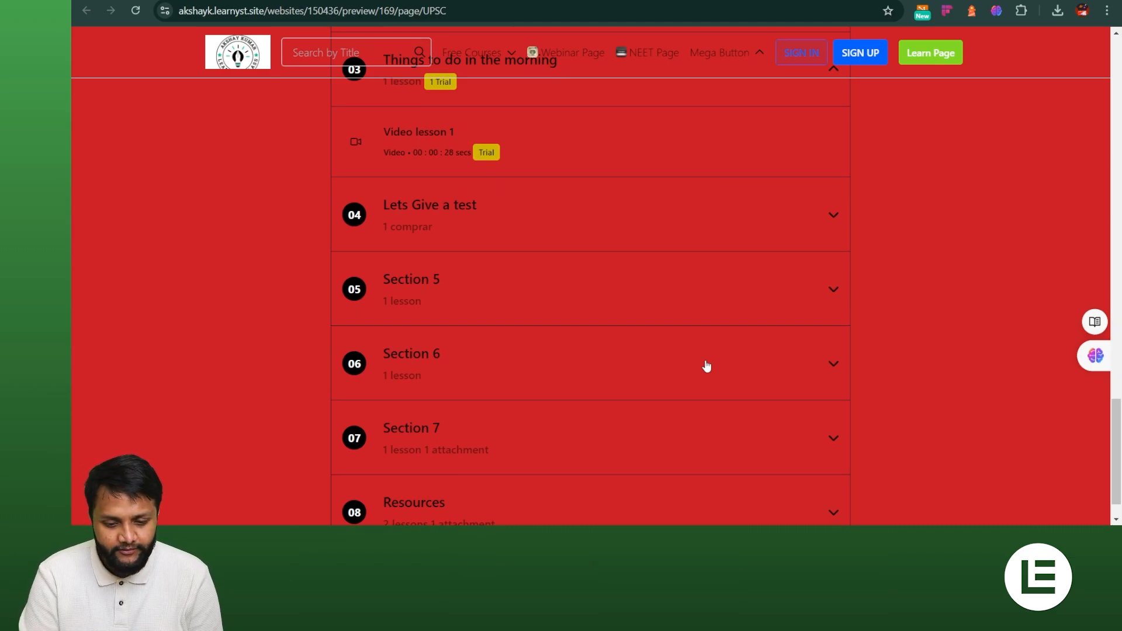
scroll(707, 366, "down", 1)
- Re-expand Sections 5, 6 and 7, then return to the page editor
left_click(833, 246)
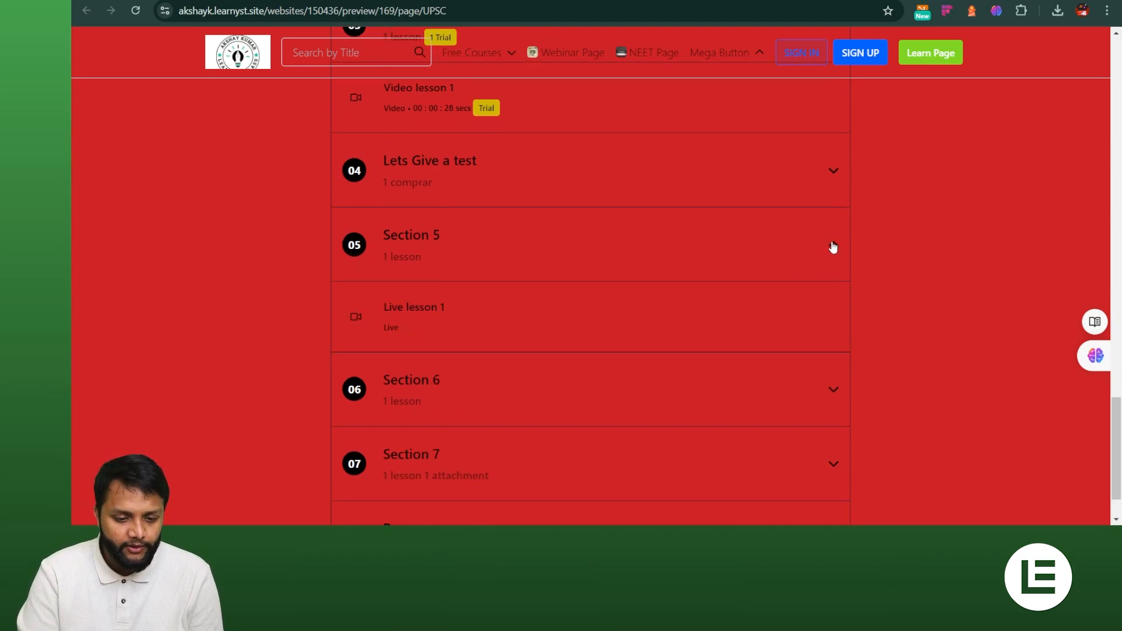
left_click(821, 397)
scroll(779, 391, "down", 2)
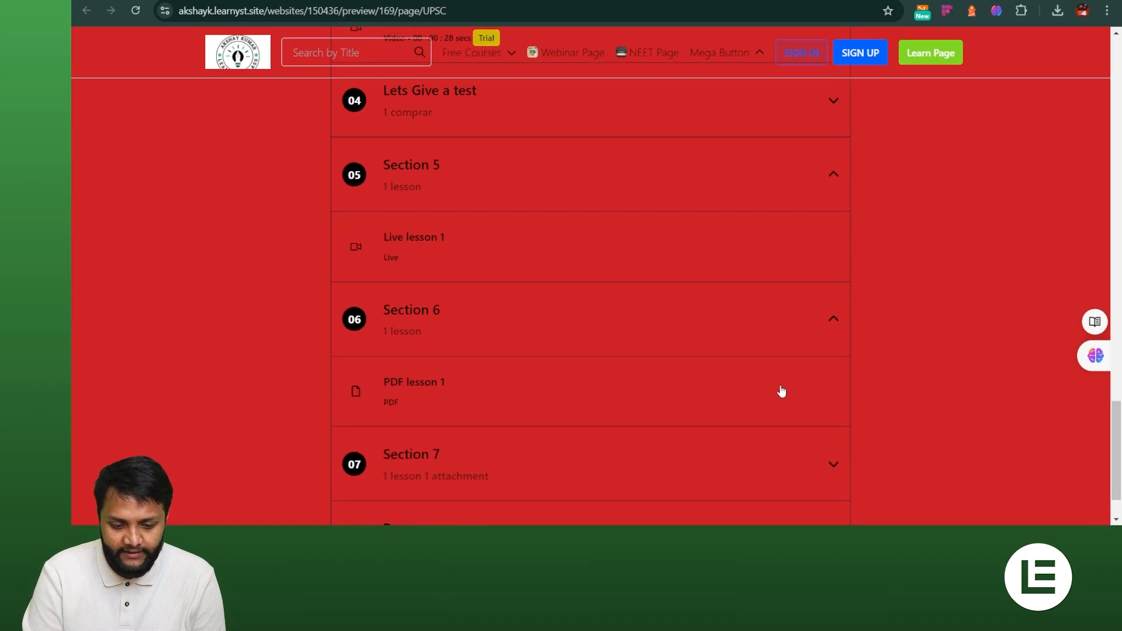
left_click(830, 393)
scroll(744, 355, "down", 1)
scroll(744, 356, "up", 13)
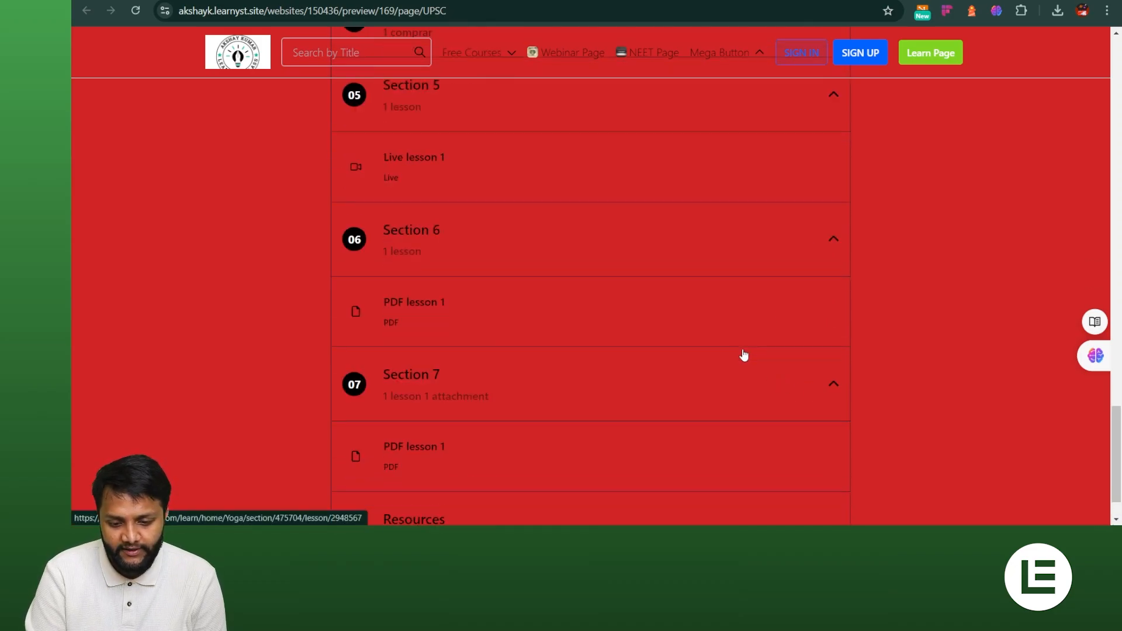
key("ctrl+shift+Tab")
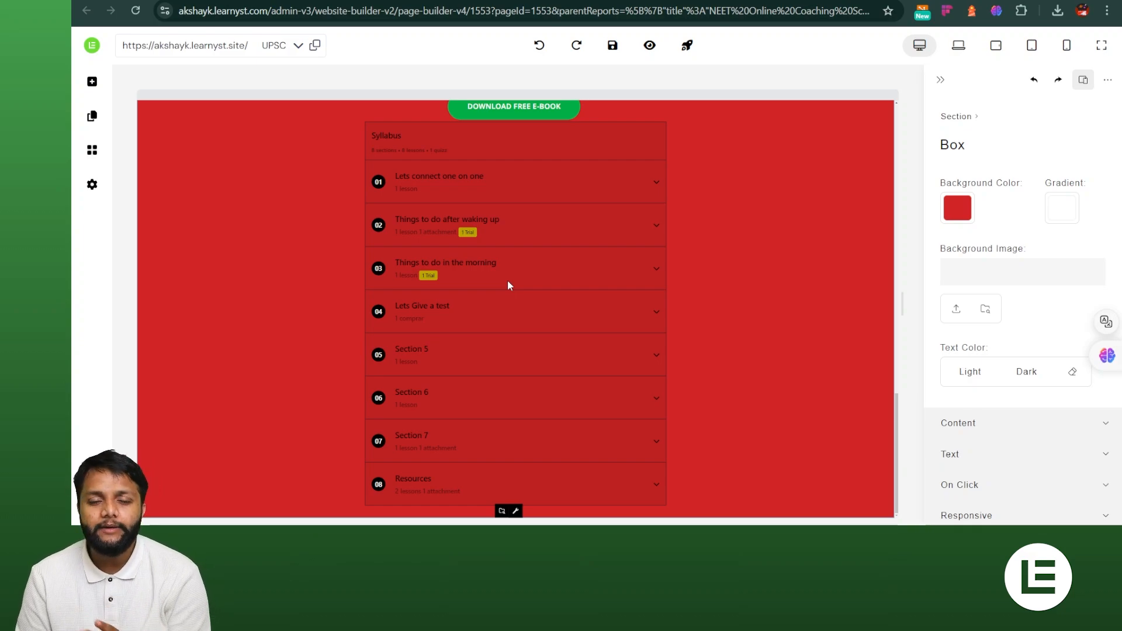
- Set the selected Syllabus List's list type to Only Sections List and apply it
left_click(462, 284)
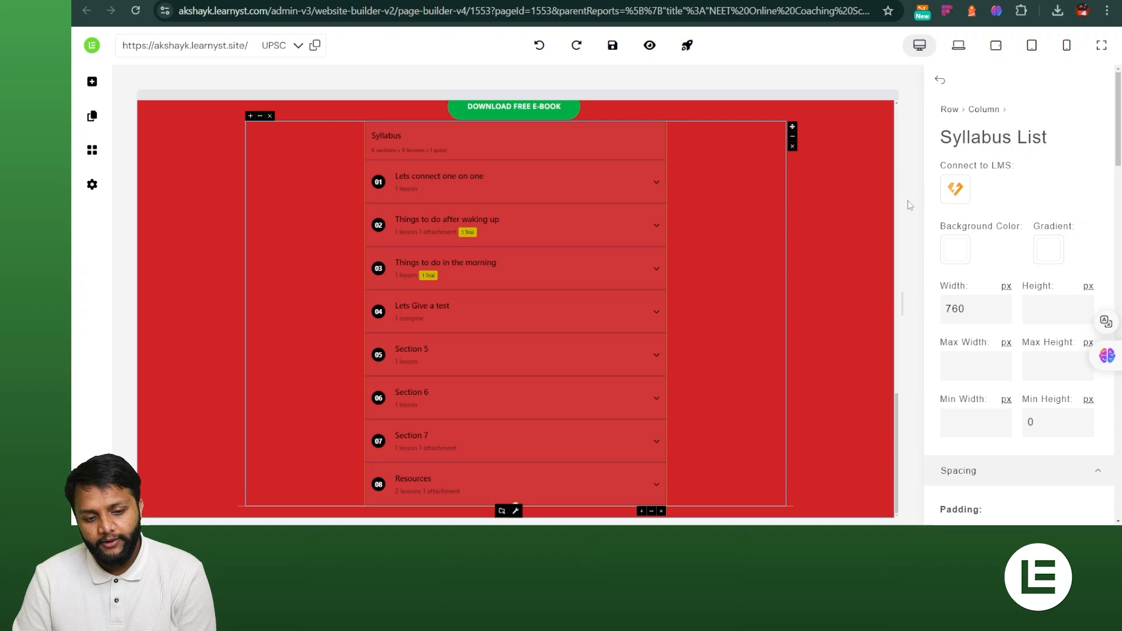
left_click(955, 189)
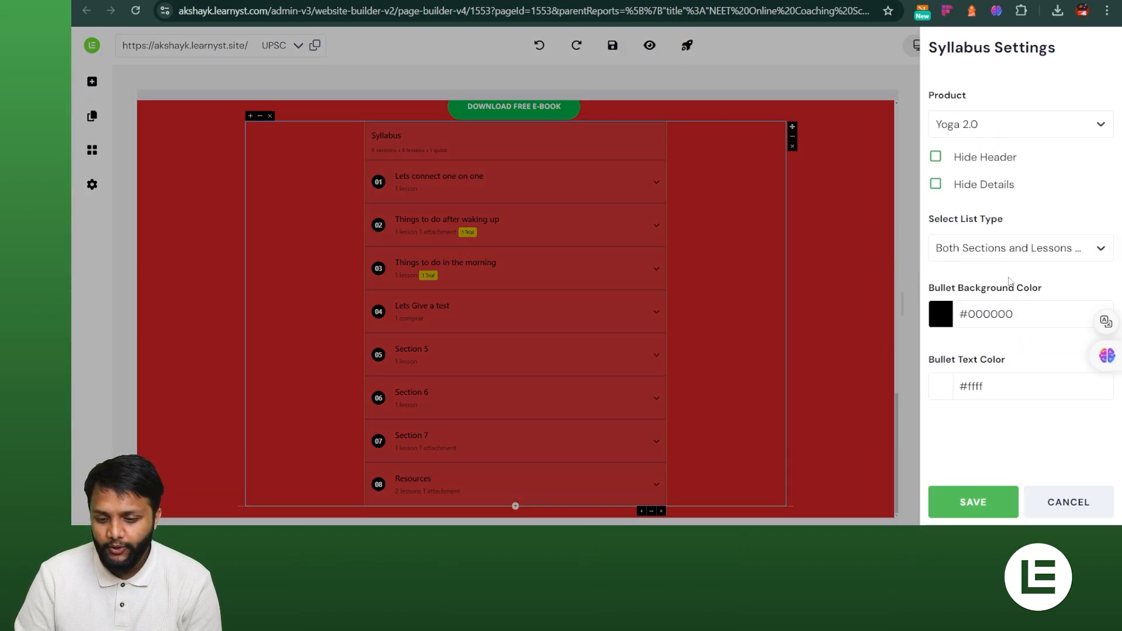
left_click(1010, 255)
left_click(994, 279)
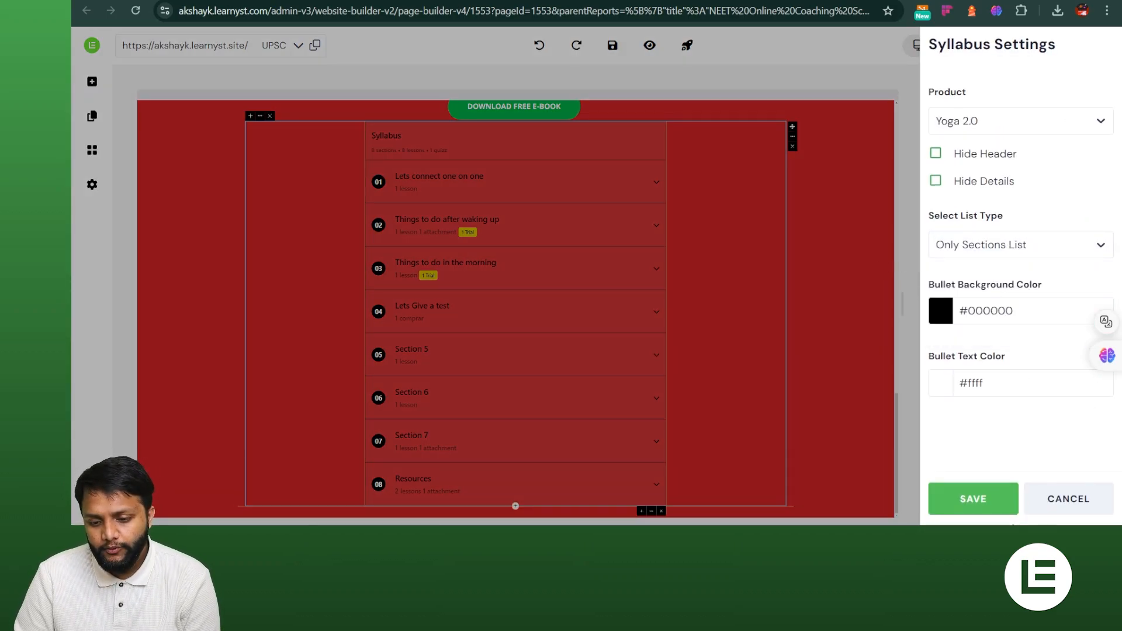
left_click(1000, 508)
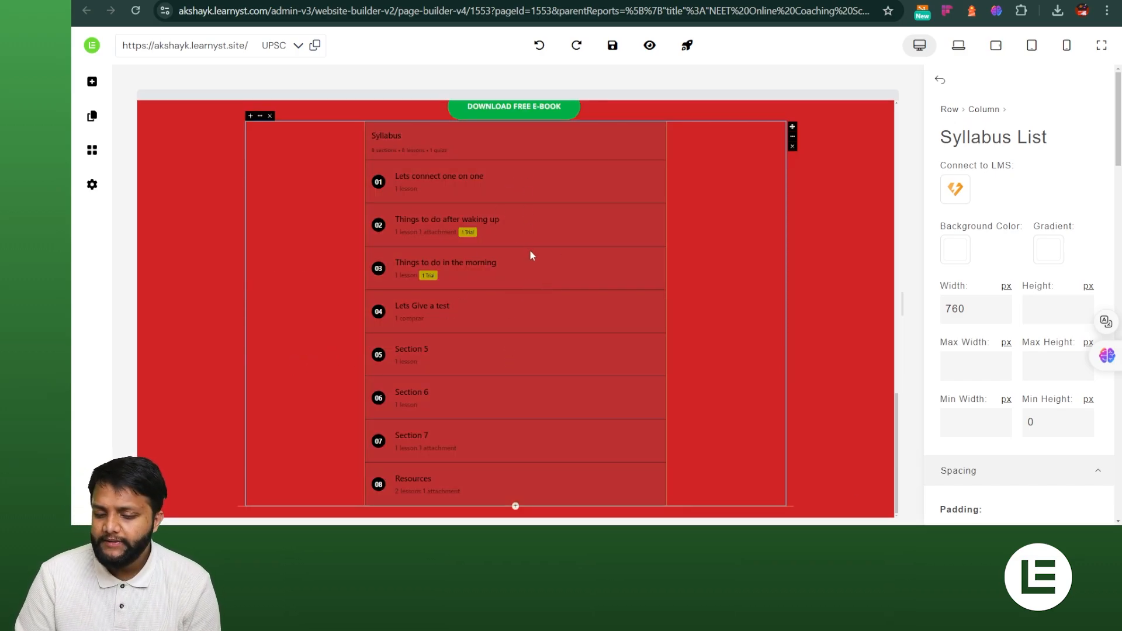
- Change the Syllabus List type to Only Lessons List and save
left_click(955, 189)
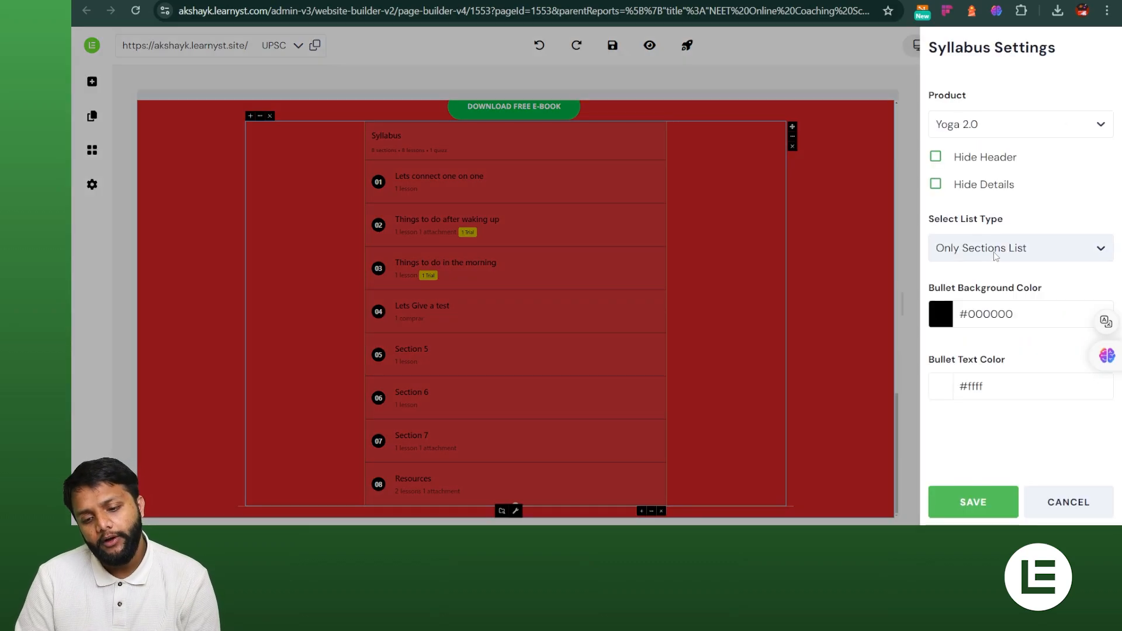
left_click(991, 249)
left_click(992, 304)
left_click(991, 504)
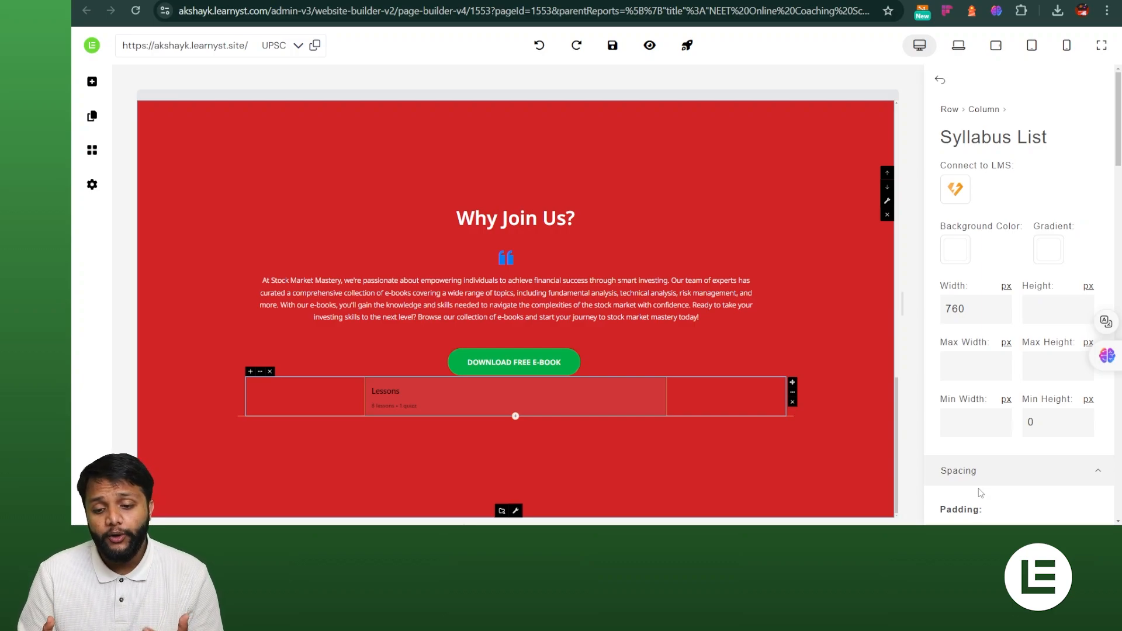
- Switch the Syllabus List type back to Both Sections and Lessons List and save
left_click(958, 193)
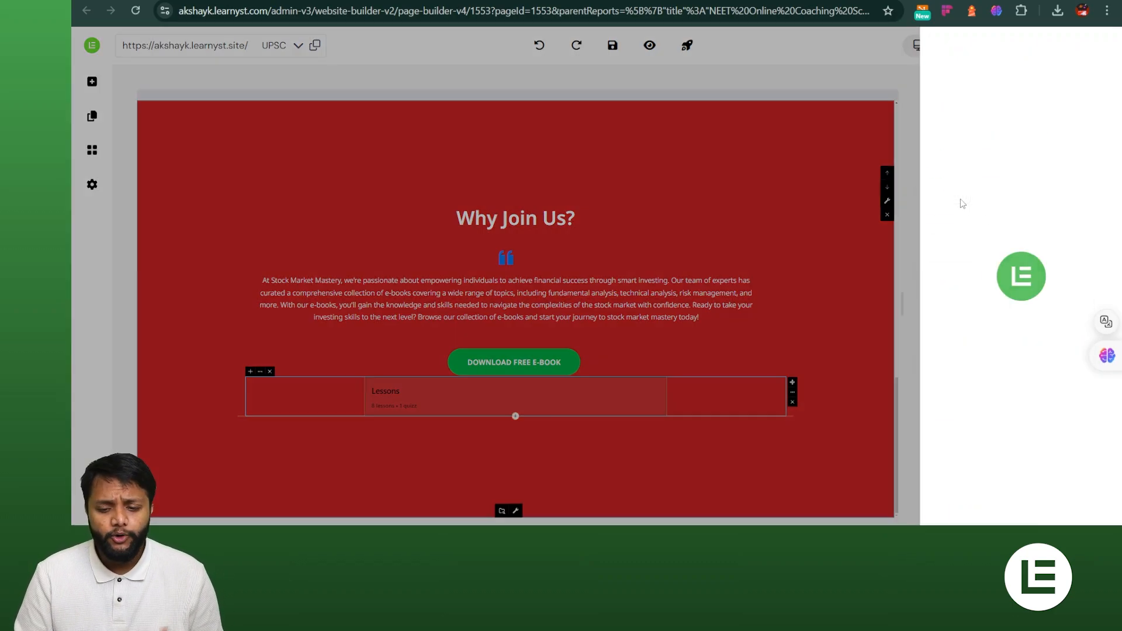
left_click(971, 245)
left_click(982, 252)
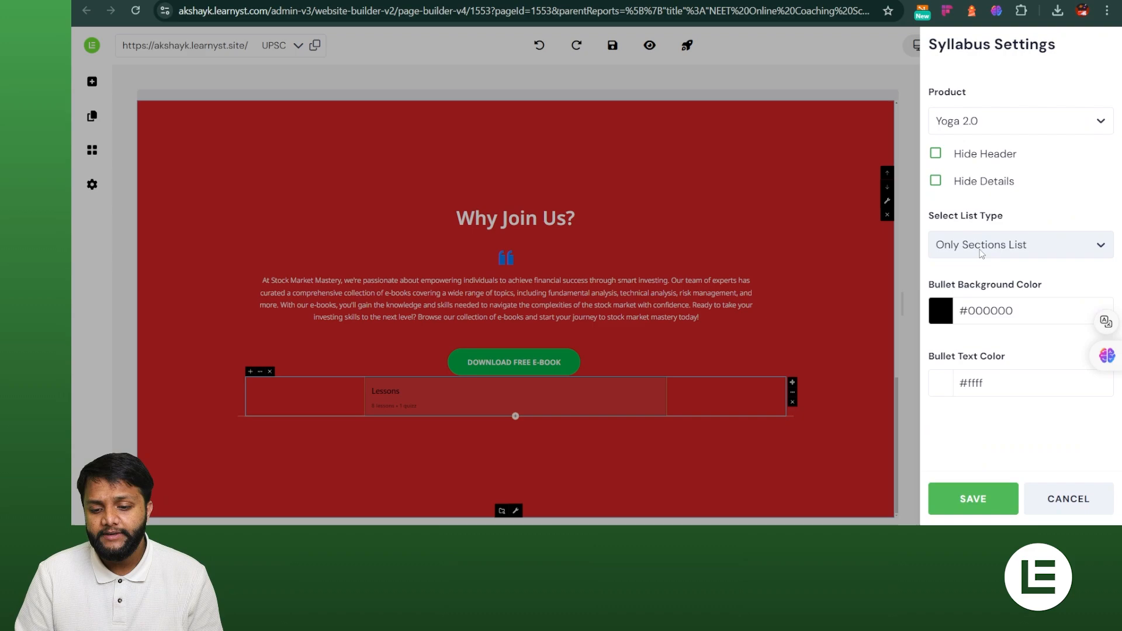
left_click(1006, 247)
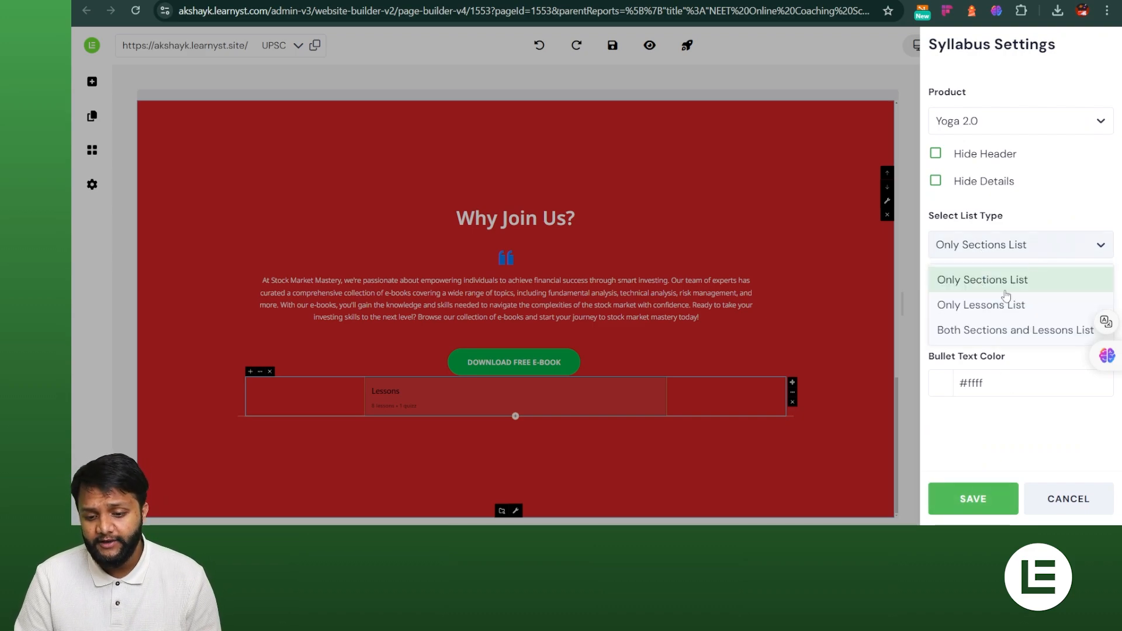
left_click(988, 330)
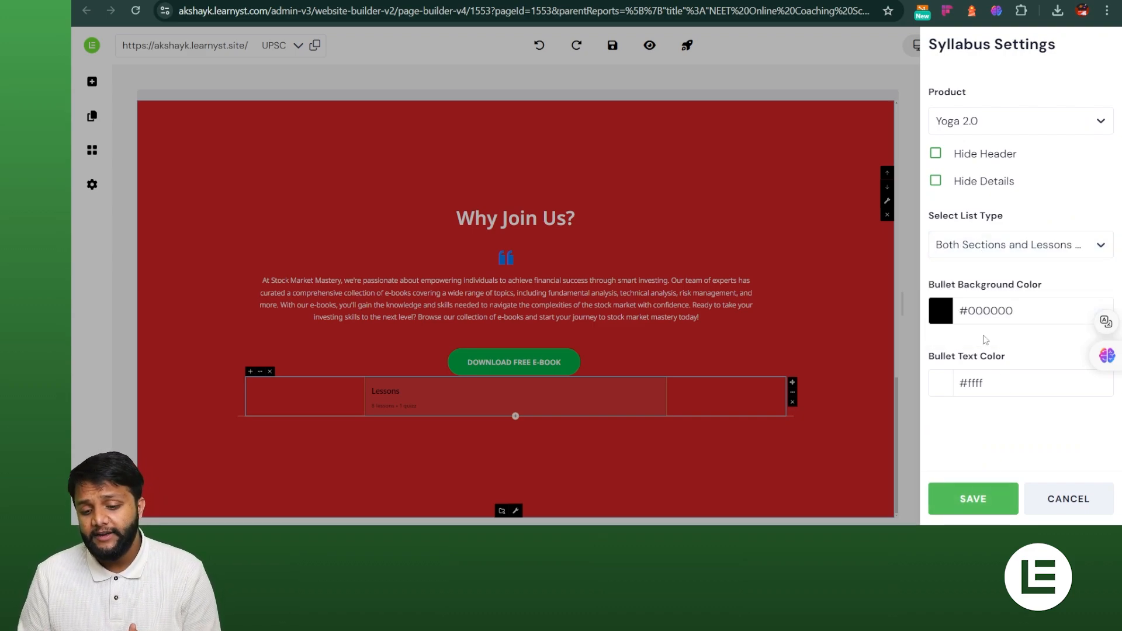
left_click(973, 500)
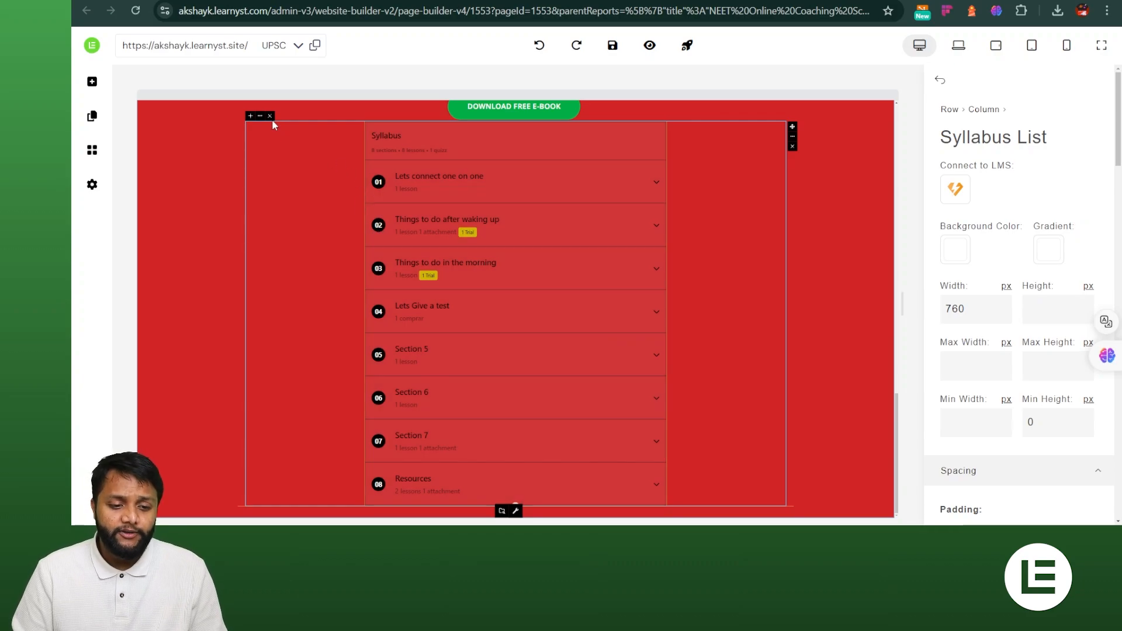
- Delete the syllabus list column and add a Marquee widget in its place
left_click(270, 117)
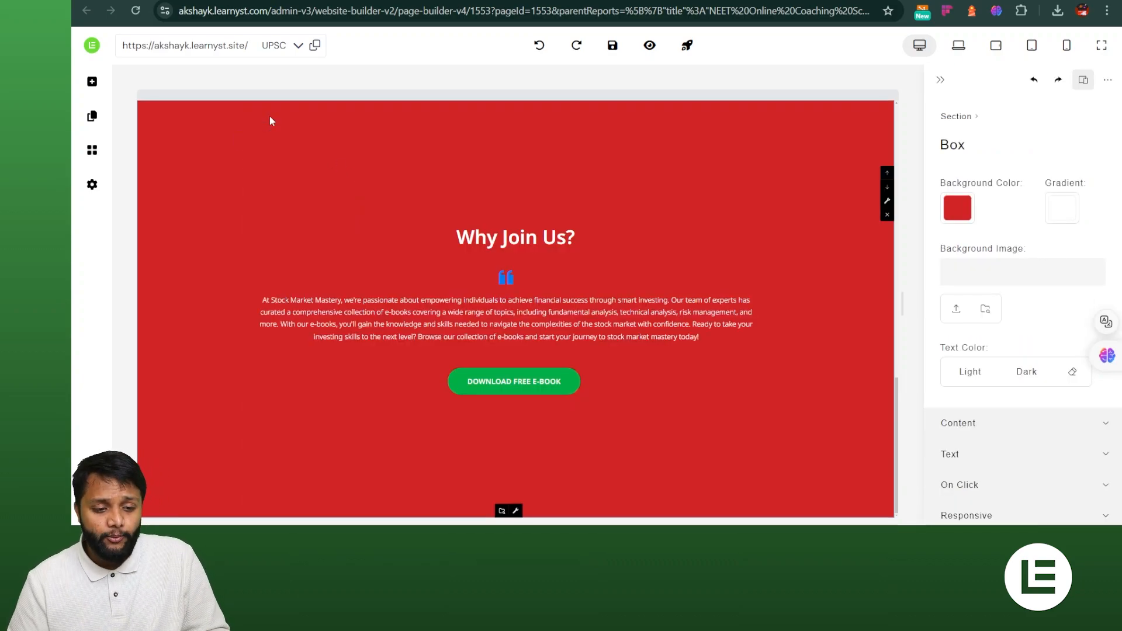
left_click(107, 156)
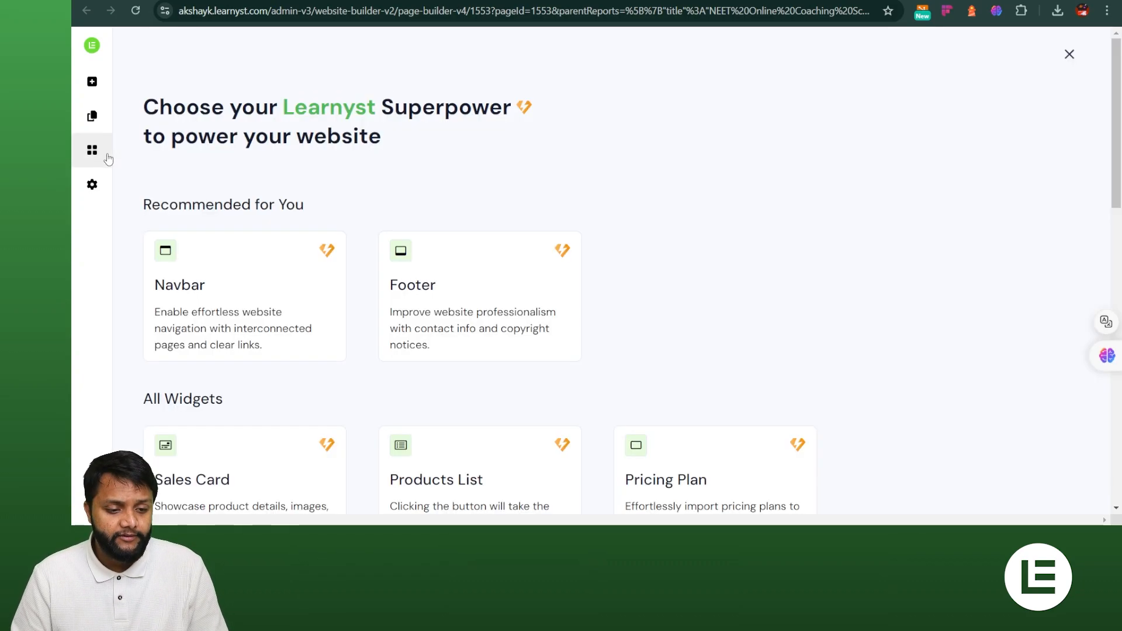
scroll(477, 313, "down", 8)
scroll(477, 312, "down", 1)
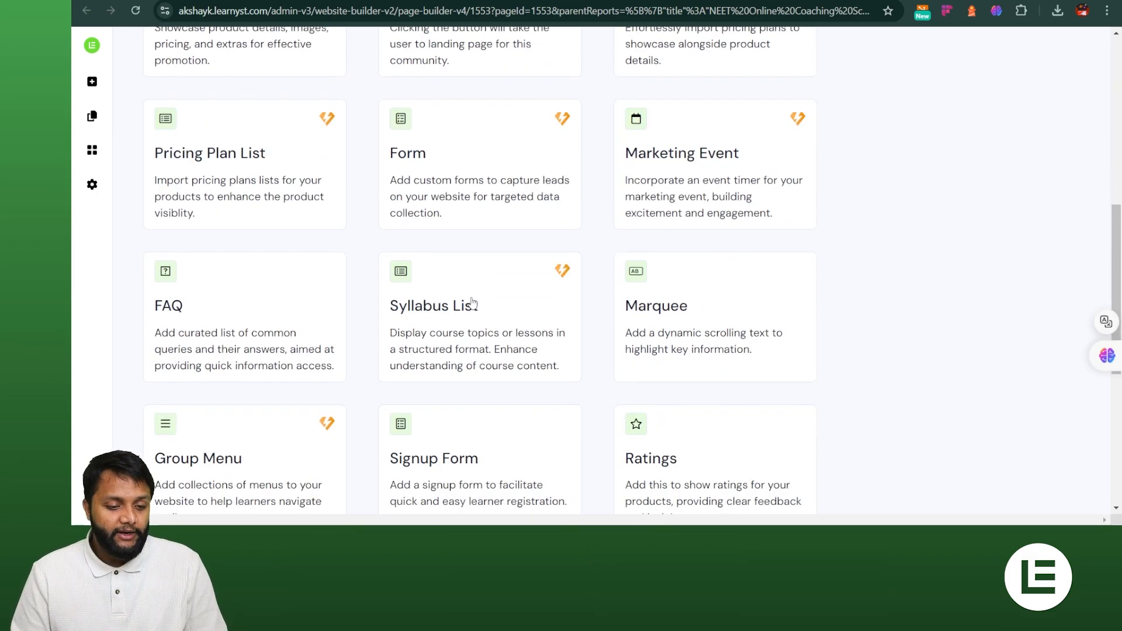
left_click(693, 347)
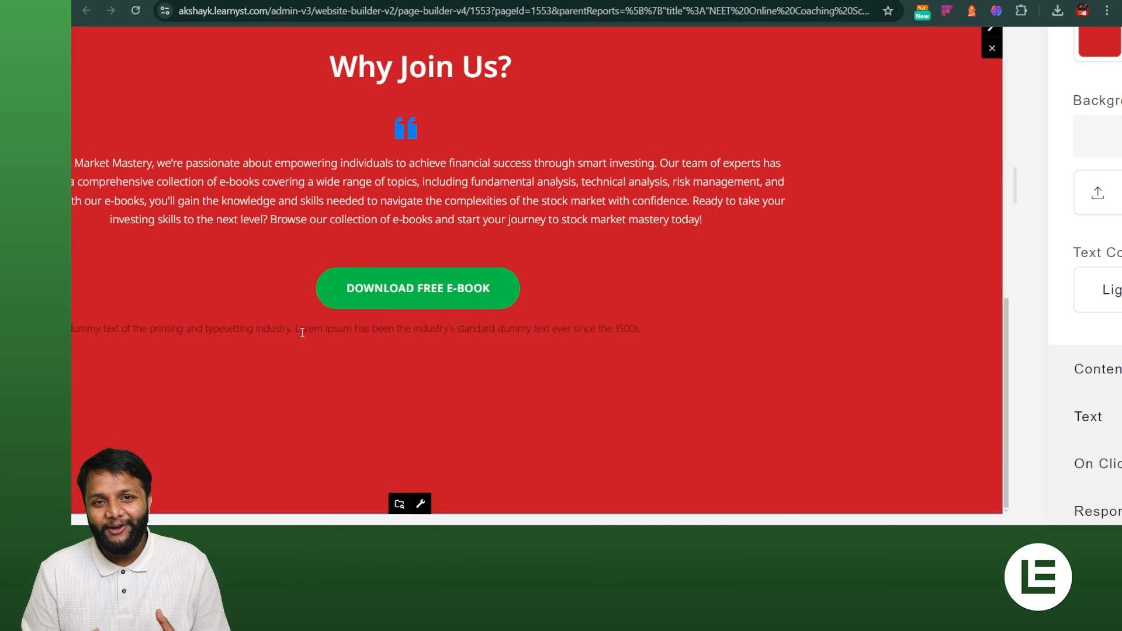
left_click(302, 331)
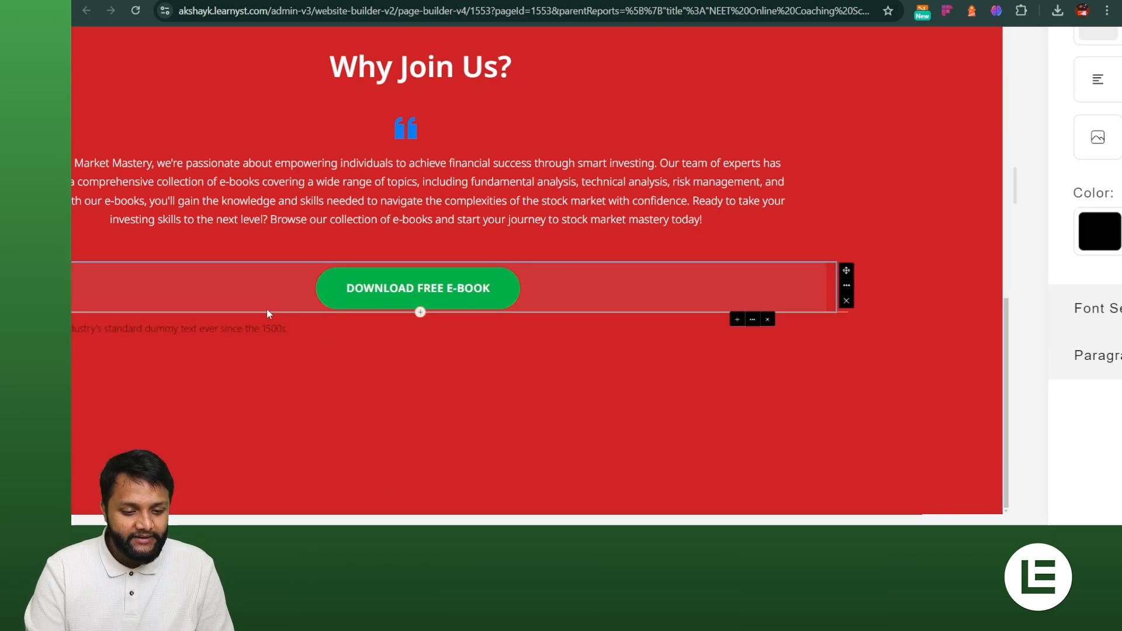
left_click(218, 330)
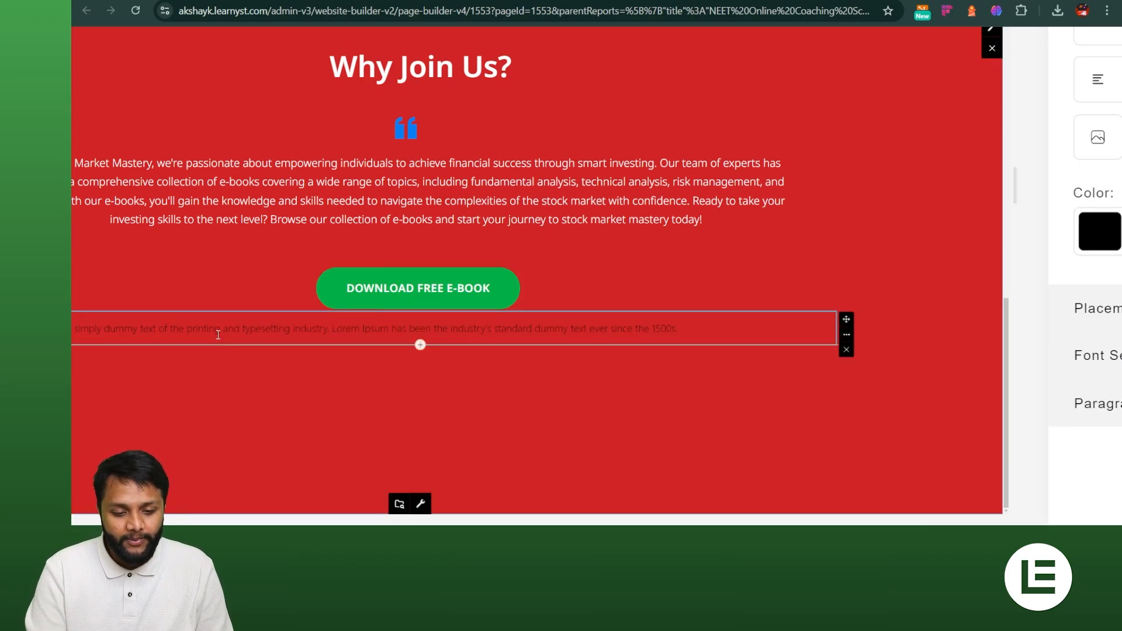
left_click(211, 407)
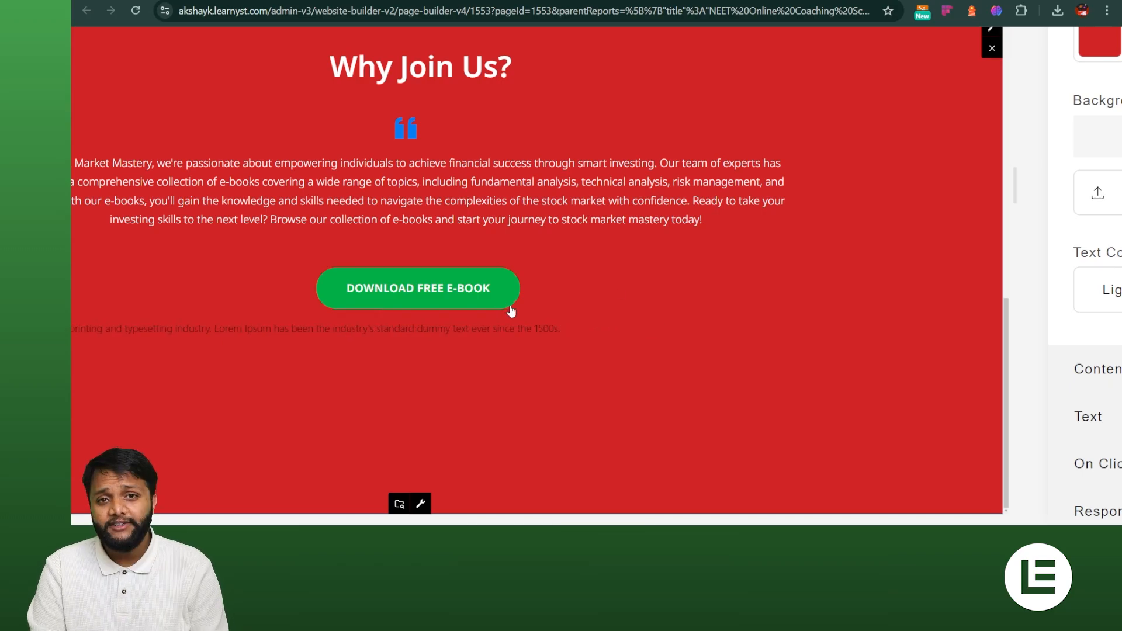
left_click(302, 367)
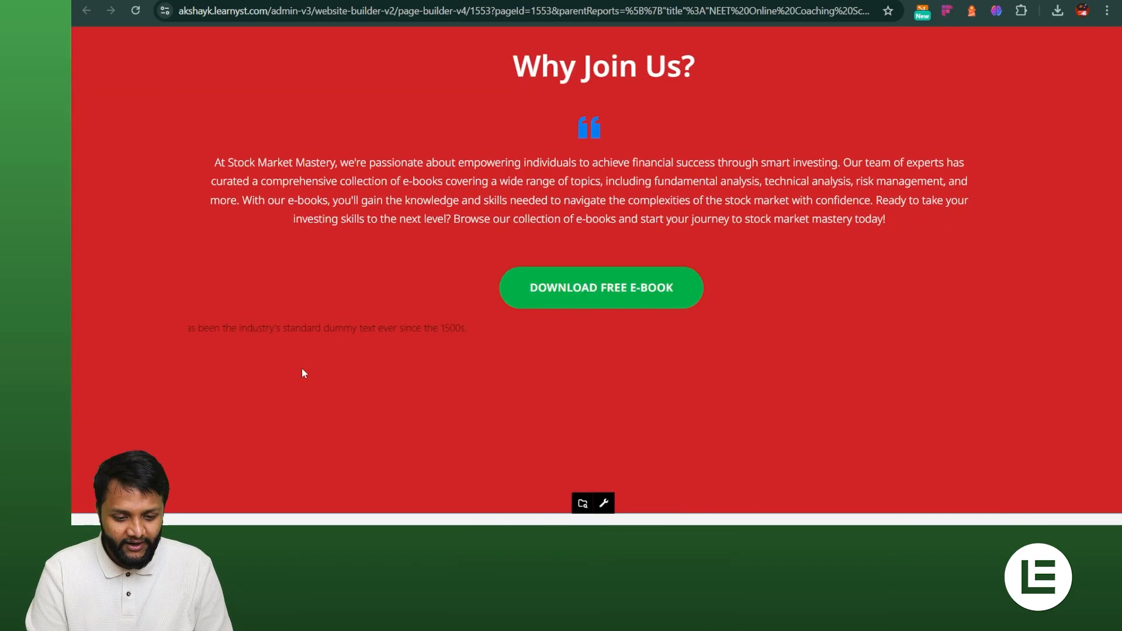
scroll(302, 368, "right", 1)
scroll(358, 327, "down", 5)
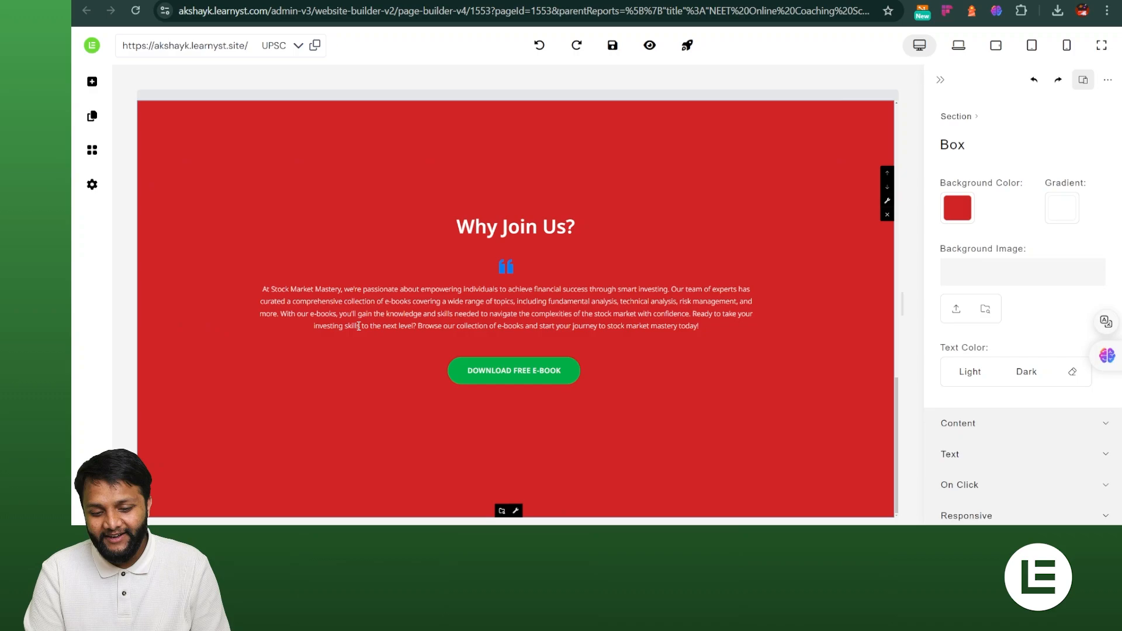
- Select the Lorem Ipsum text and try a purple-blue gradient and dark brown highlight on it
left_click(674, 400)
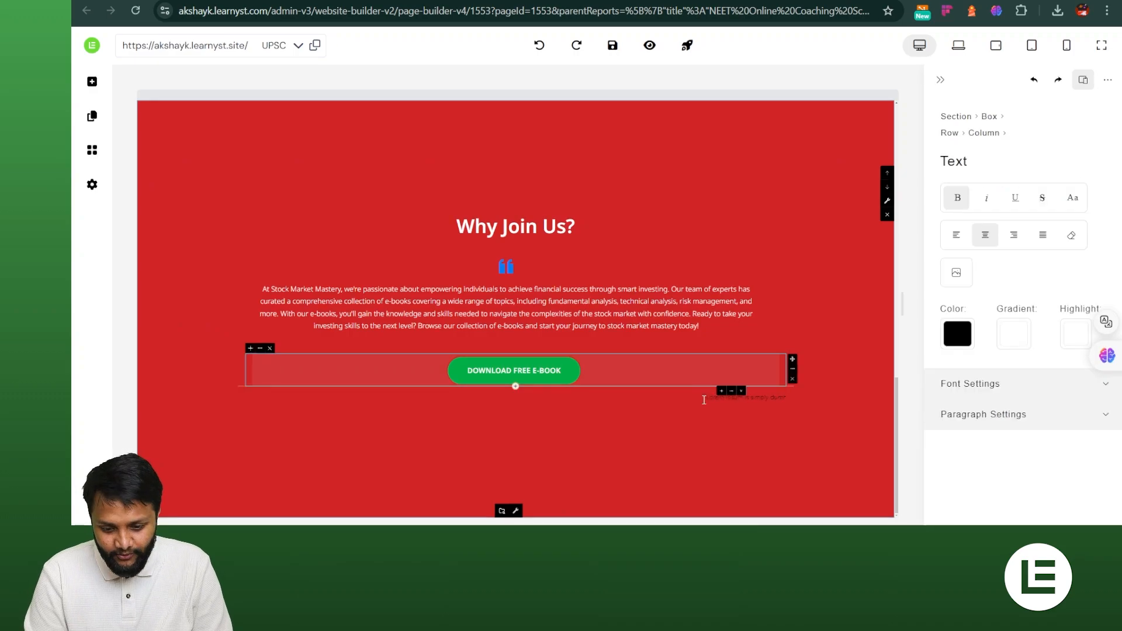
left_click(960, 331)
left_click(1009, 344)
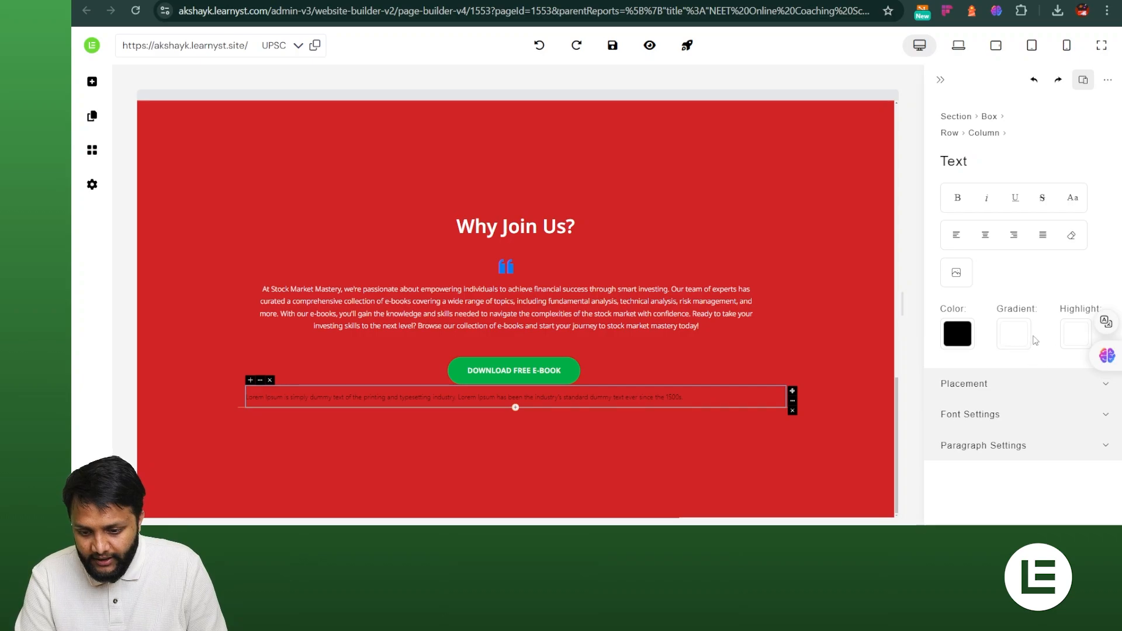
left_click(1029, 342)
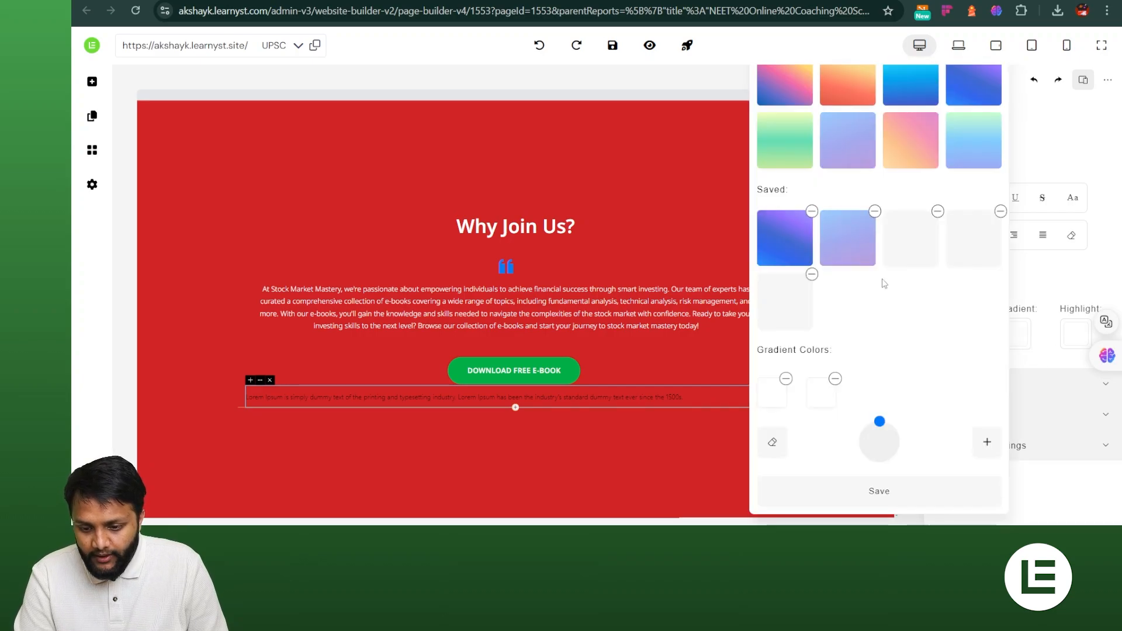
left_click(861, 135)
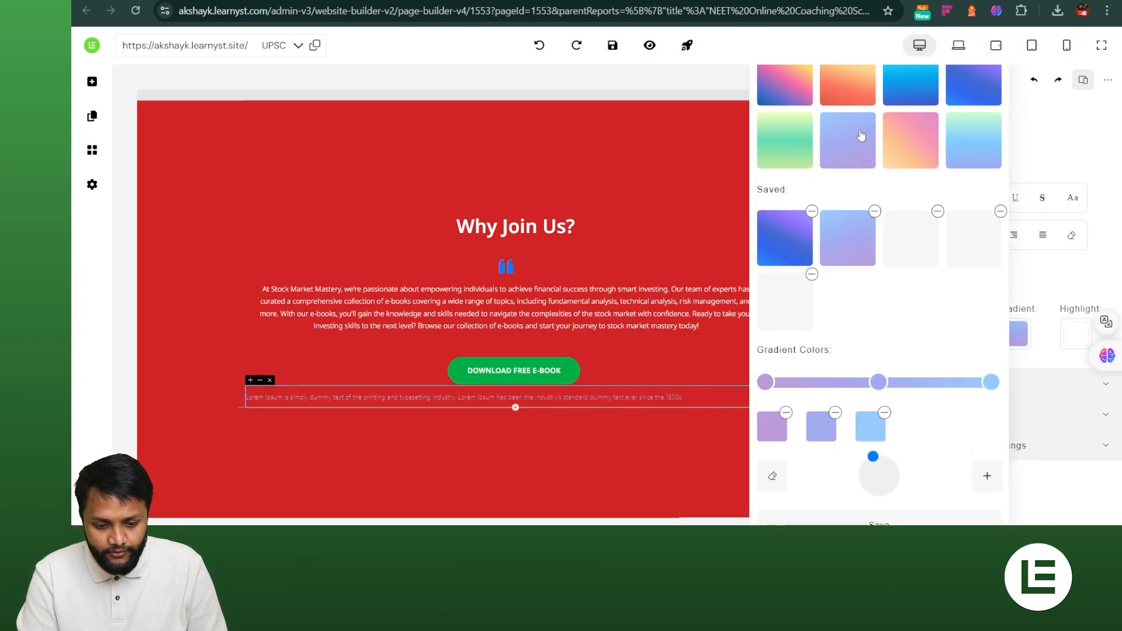
left_click(1080, 336)
left_click(1079, 337)
left_click(1008, 123)
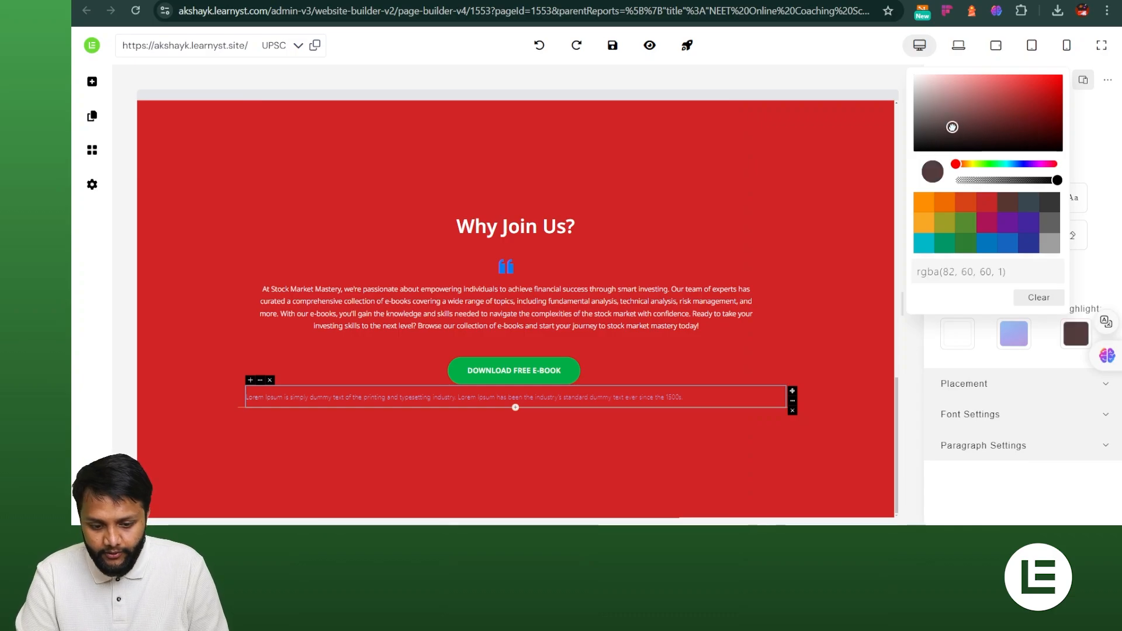
left_click(951, 126)
left_click(959, 343)
- Set the Lorem Ipsum text colour to pure black and clear its gradient
left_click(959, 344)
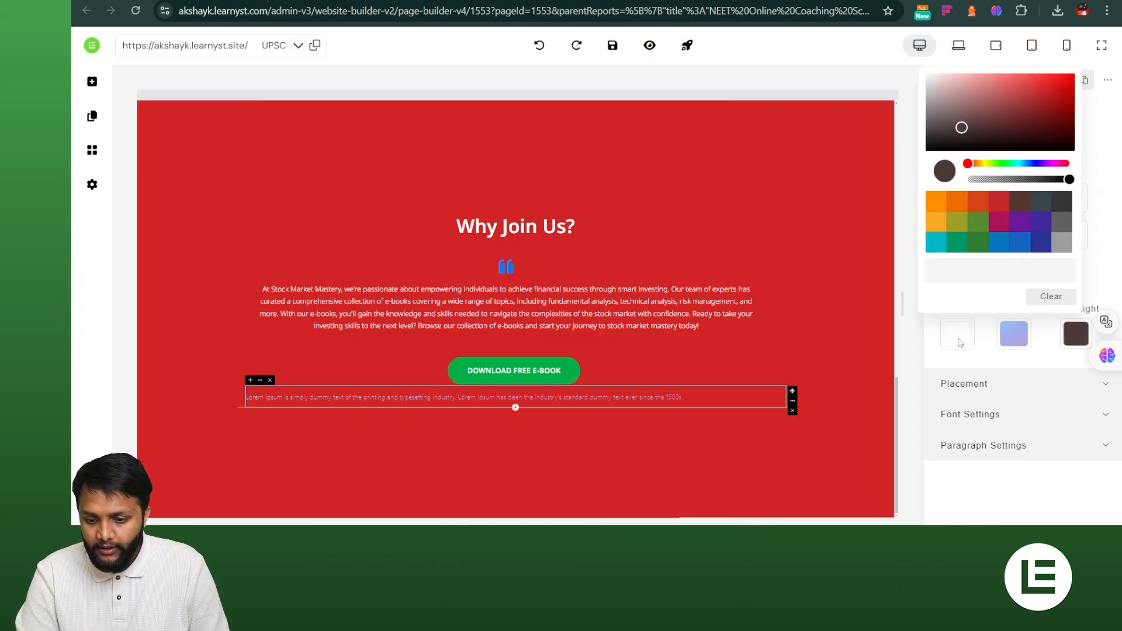
left_click_drag(948, 121, 919, 164)
left_click(1019, 343)
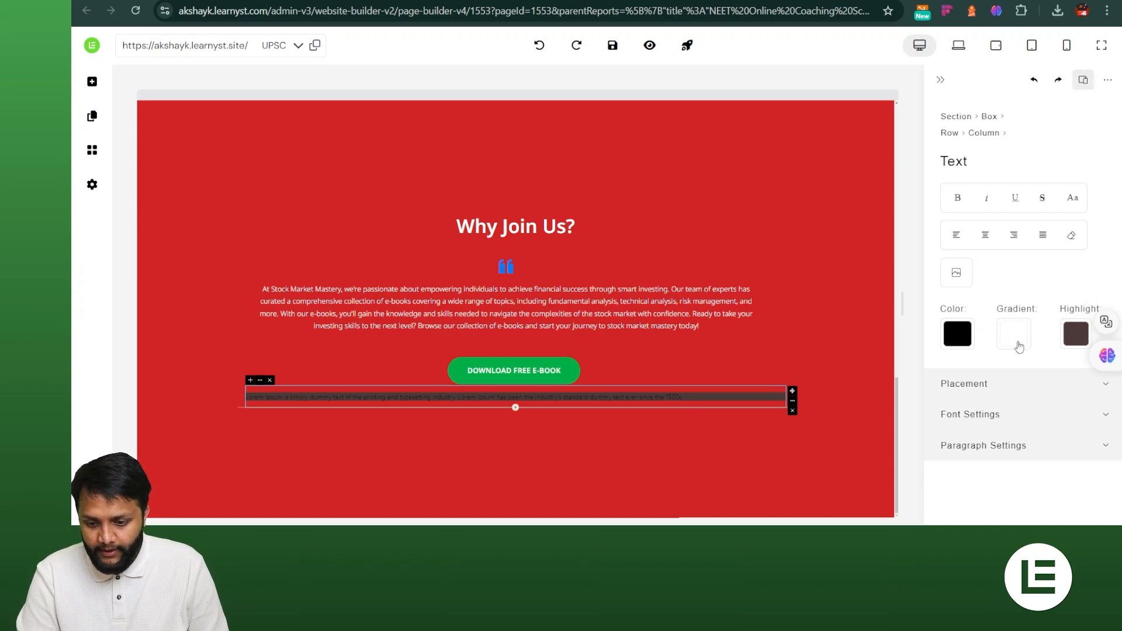
left_click(1017, 336)
left_click(785, 306)
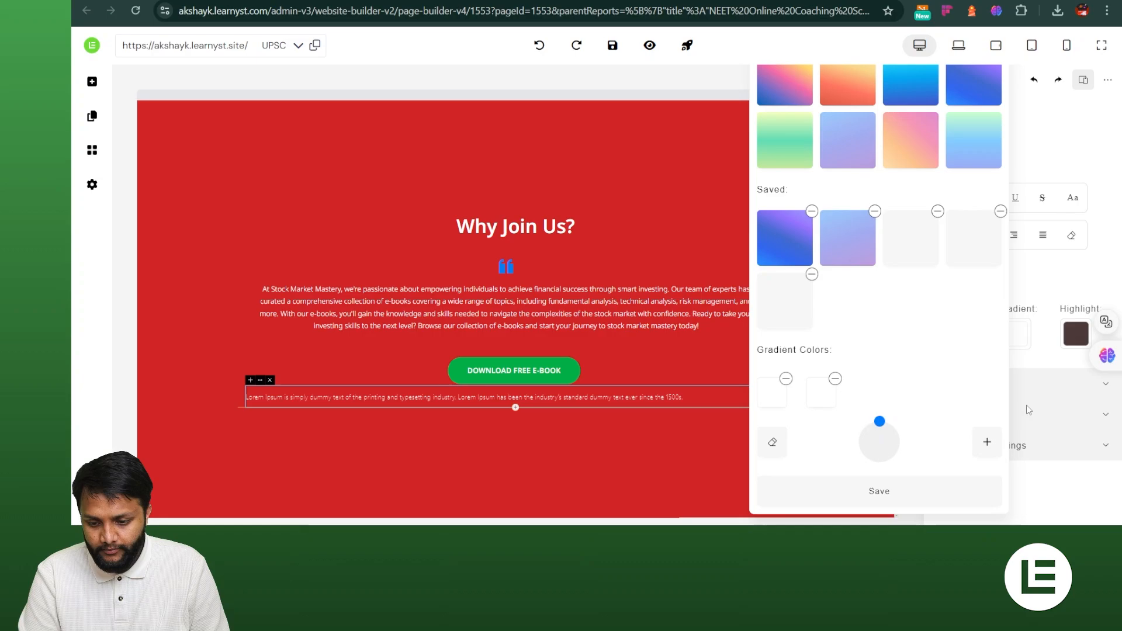
left_click(775, 445)
left_click(612, 482)
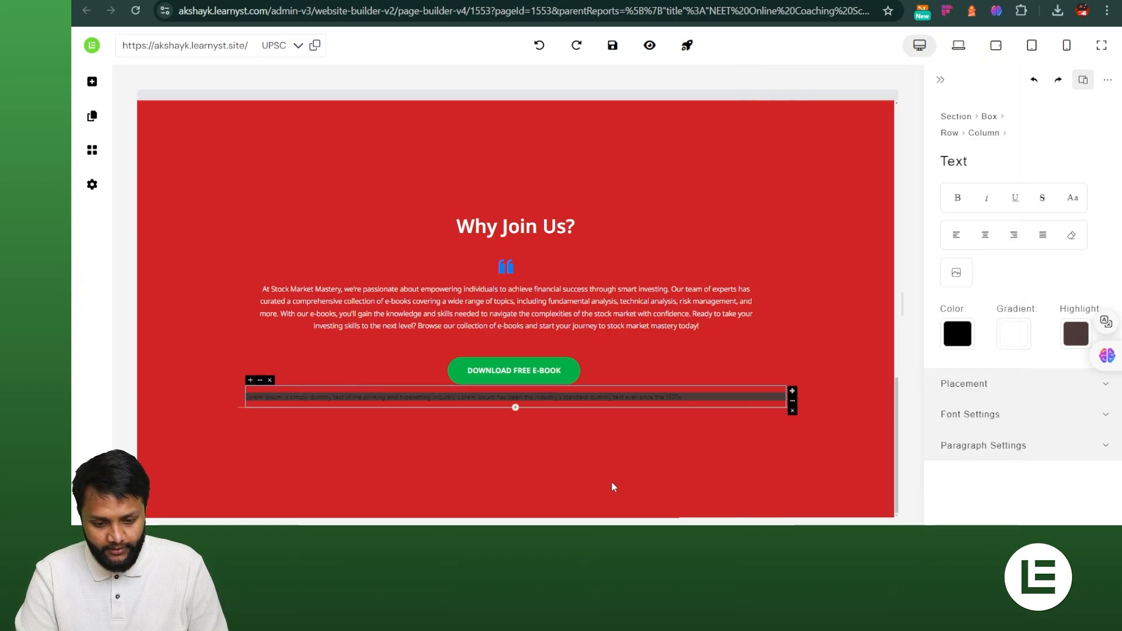
- Give the text a light grey rgba(158, 158, 158, 1) highlight
left_click(1076, 334)
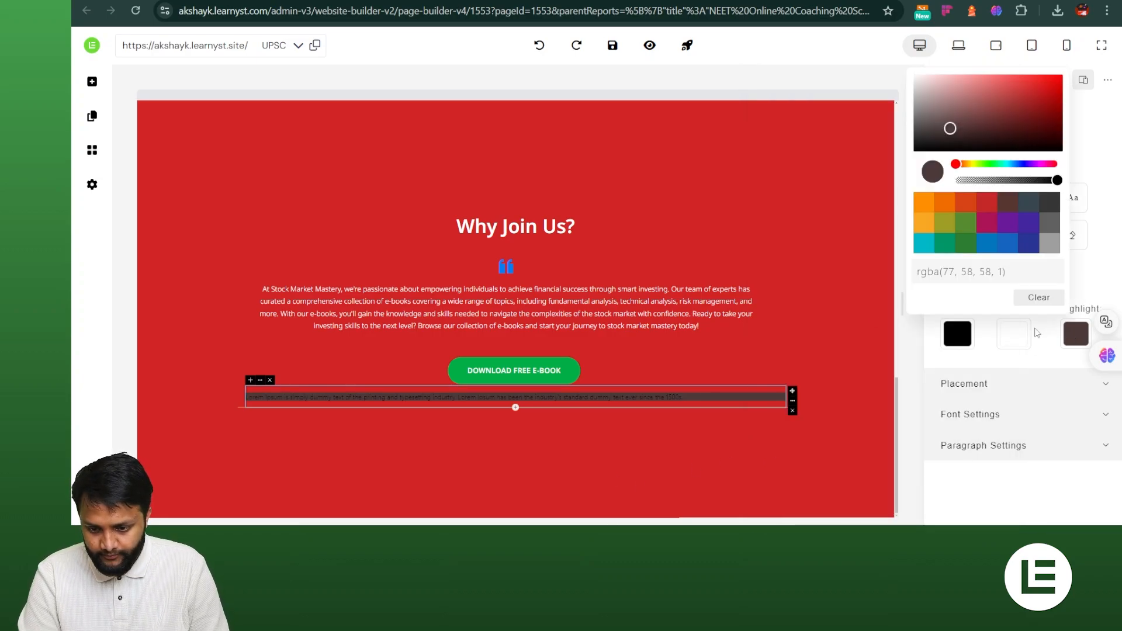
left_click(1047, 245)
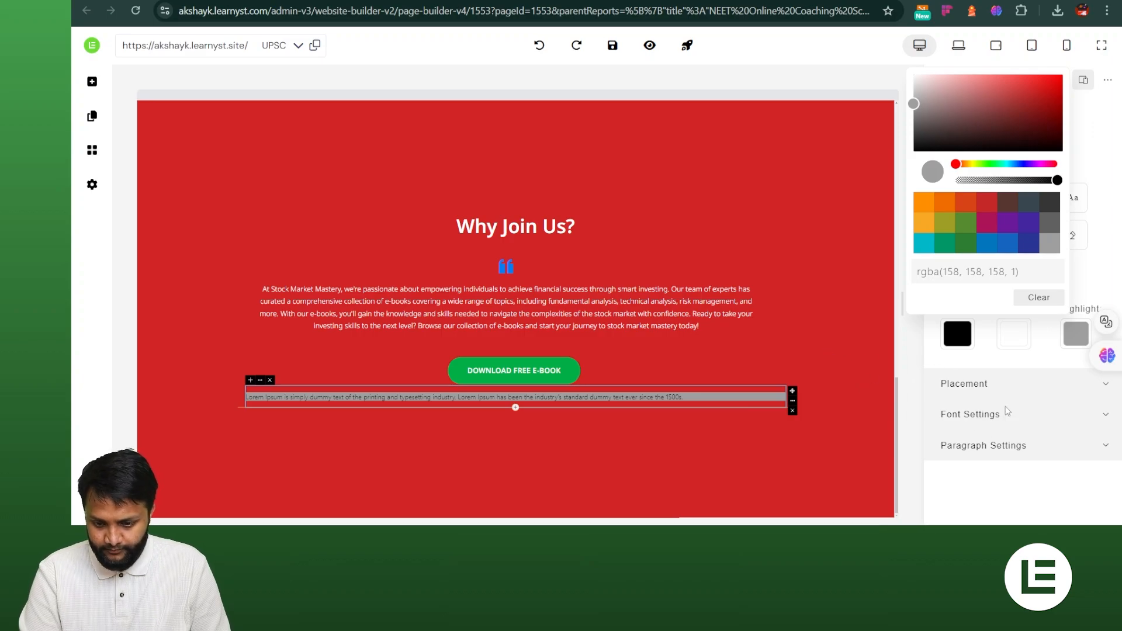
left_click(971, 421)
right_click(971, 420)
left_click(971, 420)
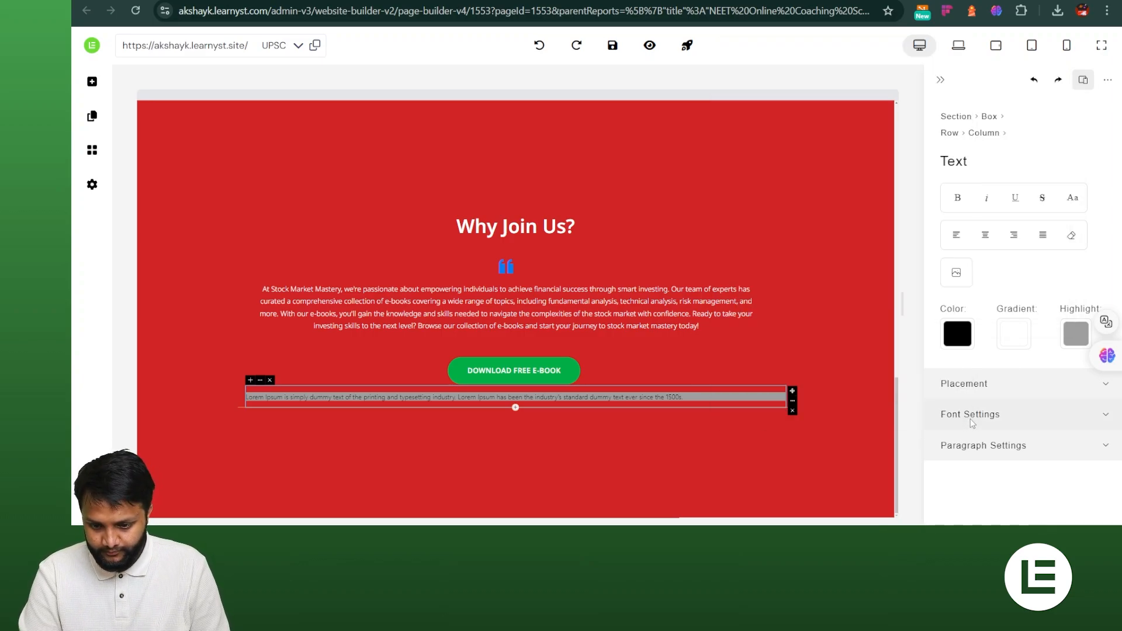
right_click(971, 421)
left_click(970, 420)
- Try Lorem Ipsum font sizes 200, 19, 76, 48 and 54, ending at 32
left_click(971, 421)
scroll(1085, 485, "down", 4)
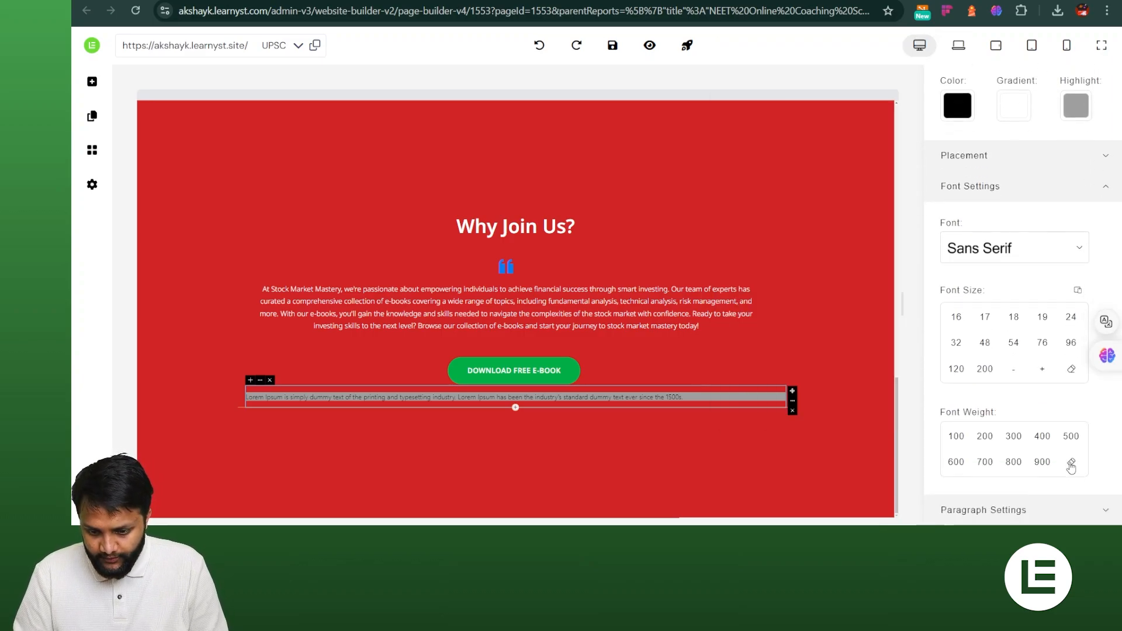
left_click(985, 369)
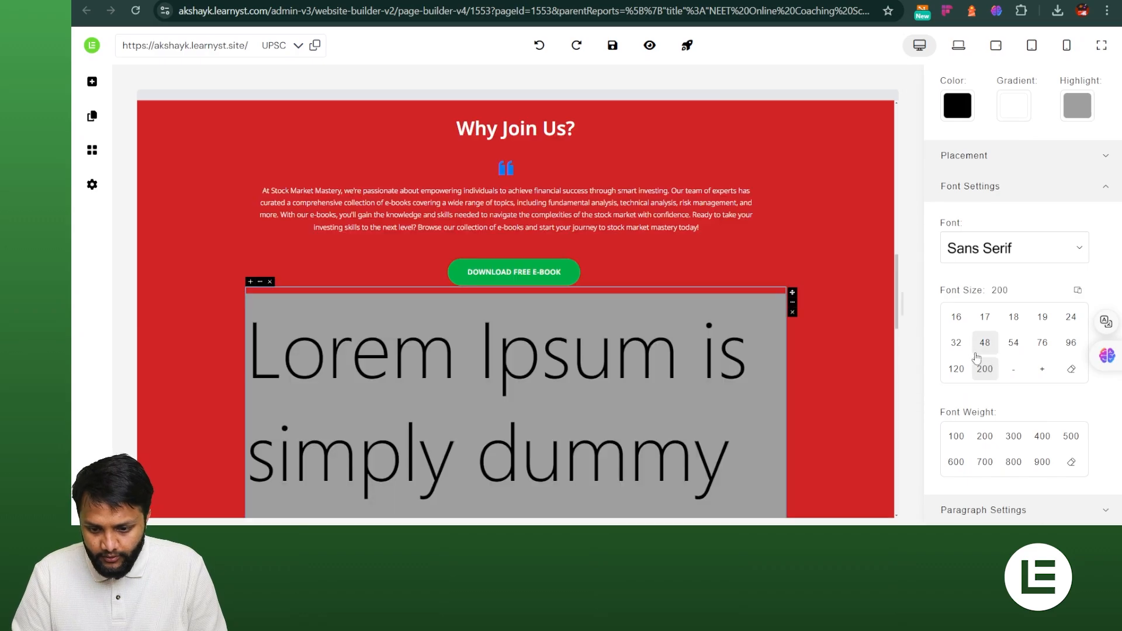
left_click(1046, 319)
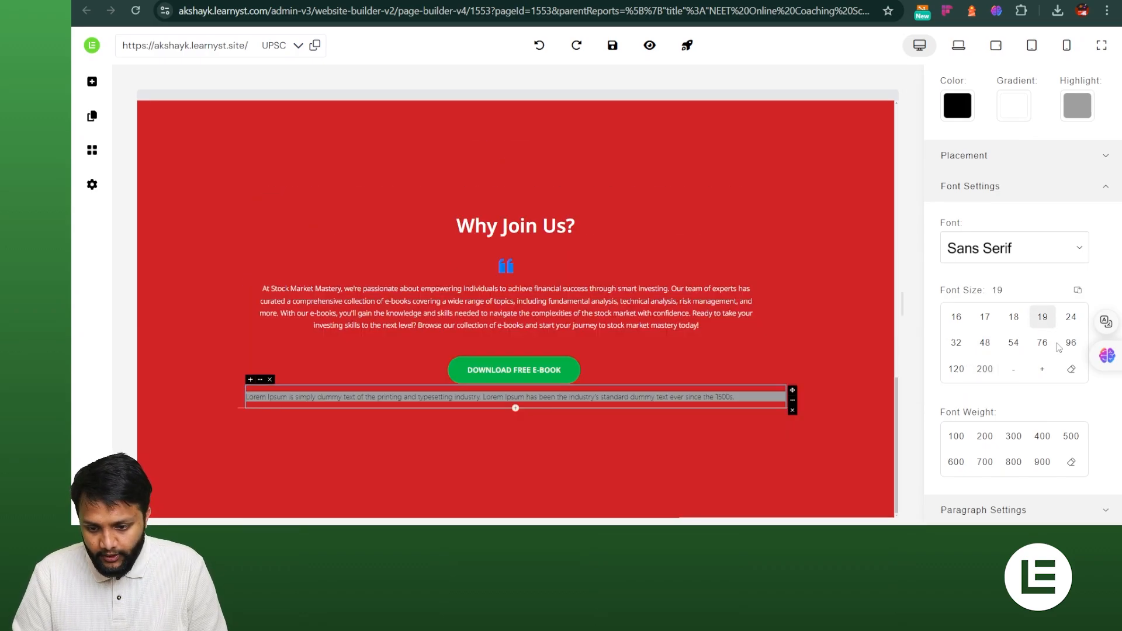
left_click(1043, 343)
left_click(985, 343)
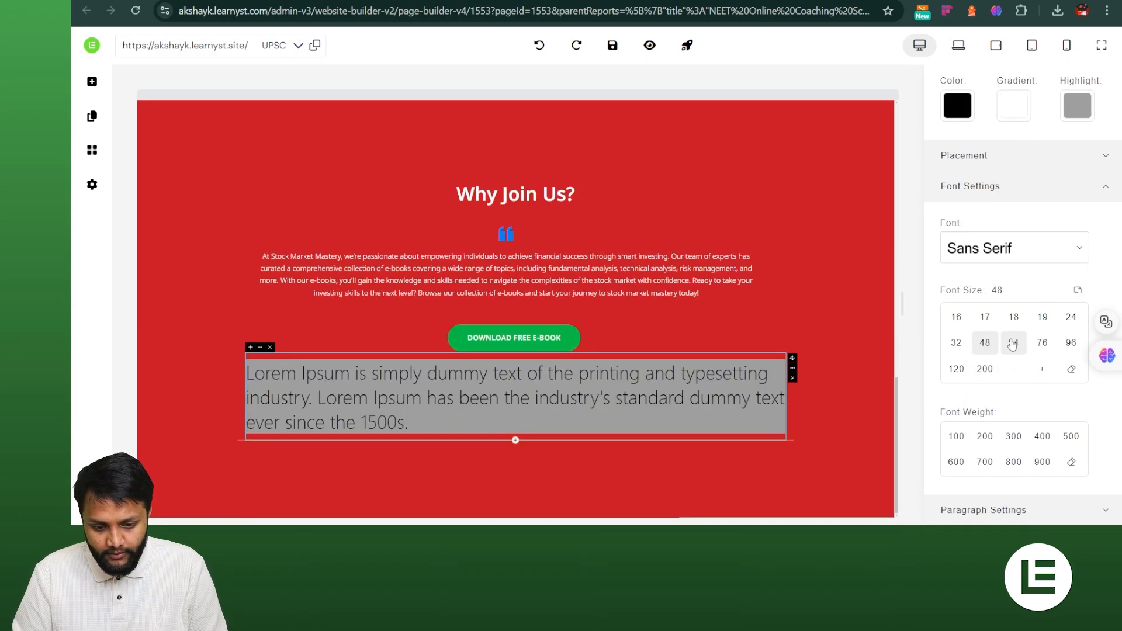
left_click(1013, 344)
left_click(957, 344)
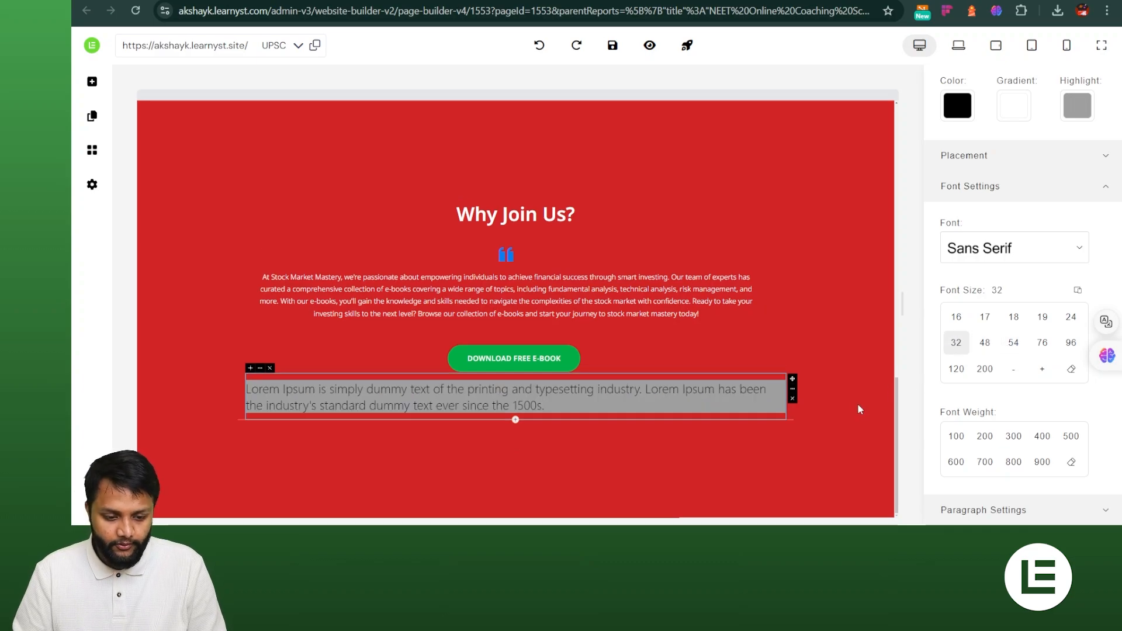
left_click(793, 399)
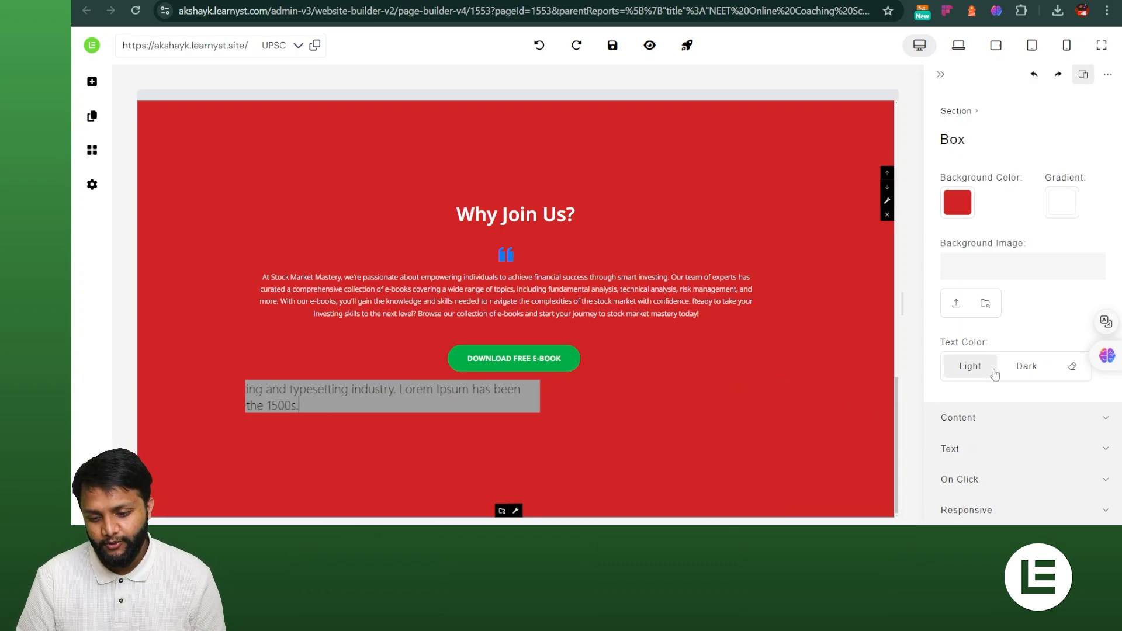
- Set the Lorem Ipsum text placement to centre
left_click(322, 399)
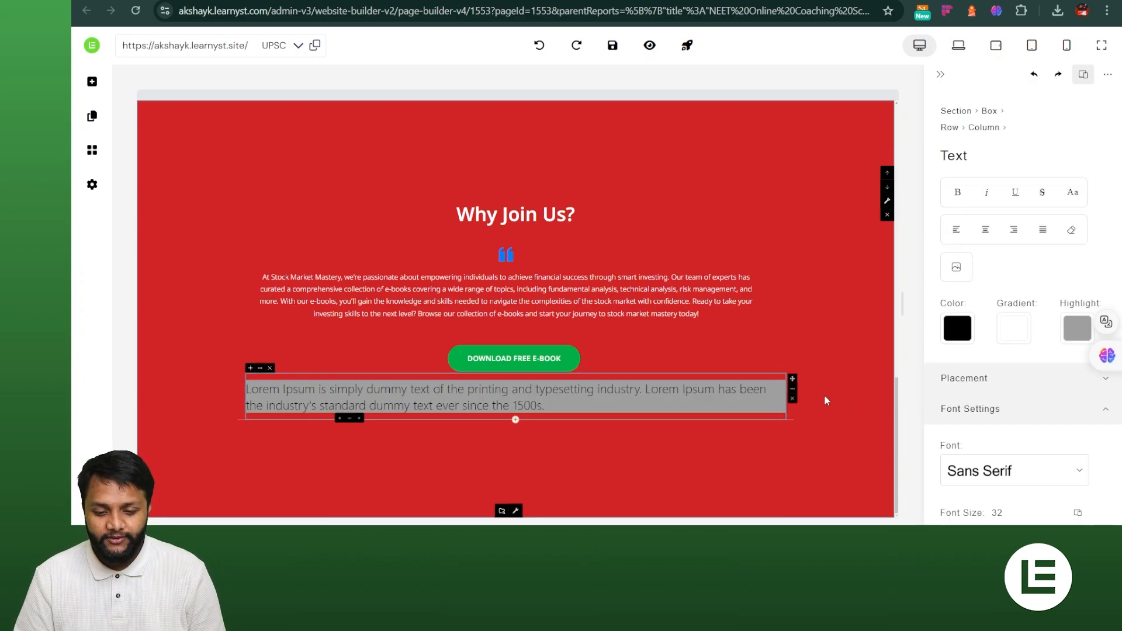
left_click(995, 381)
left_click(988, 427)
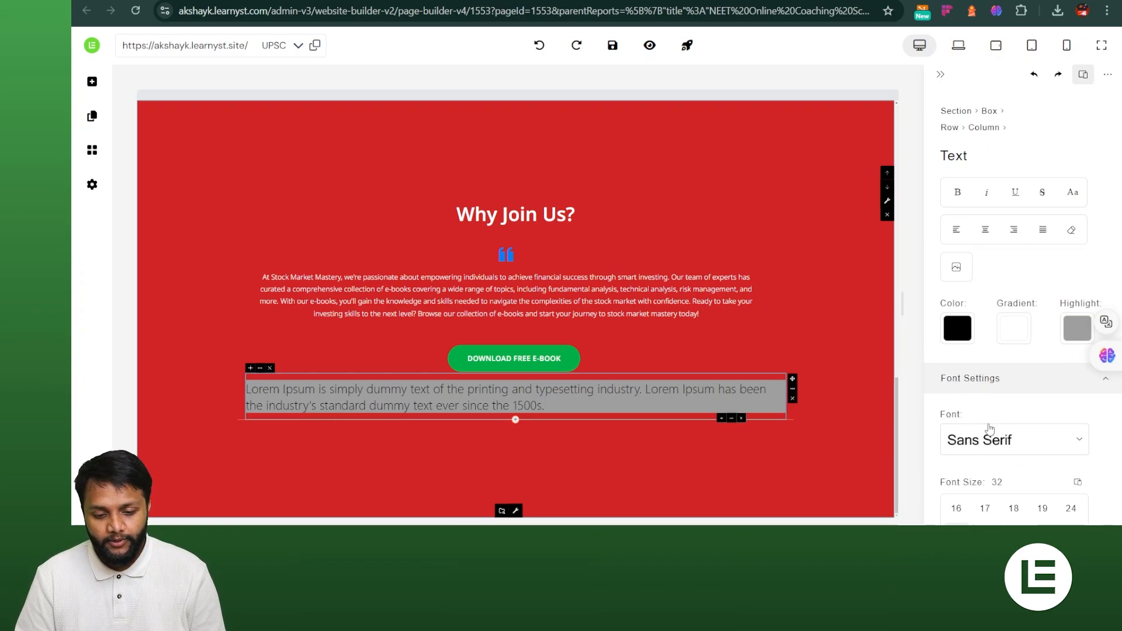
- Switch the text font to Abril Fatface at size 19
scroll(1018, 450, "down", 3)
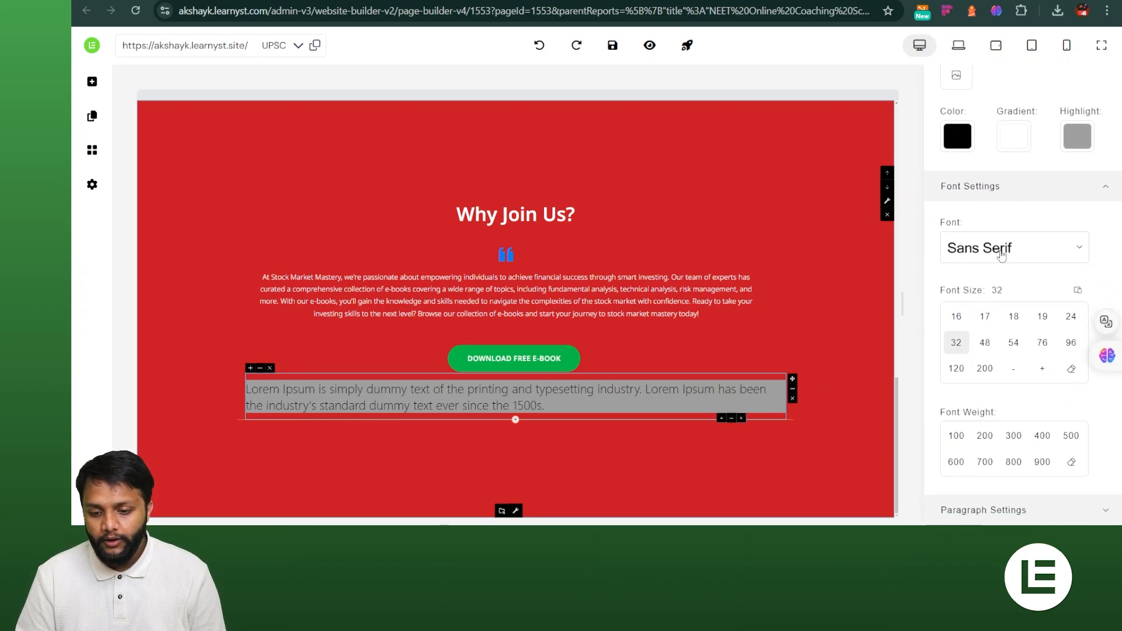
left_click(1001, 254)
left_click(989, 391)
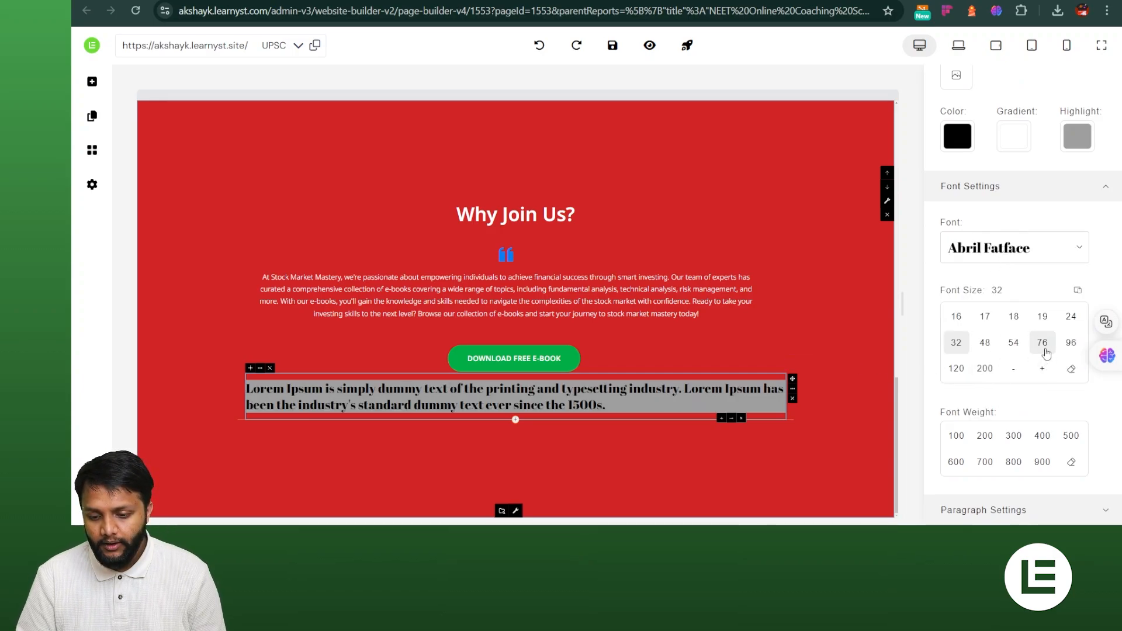
left_click(1070, 318)
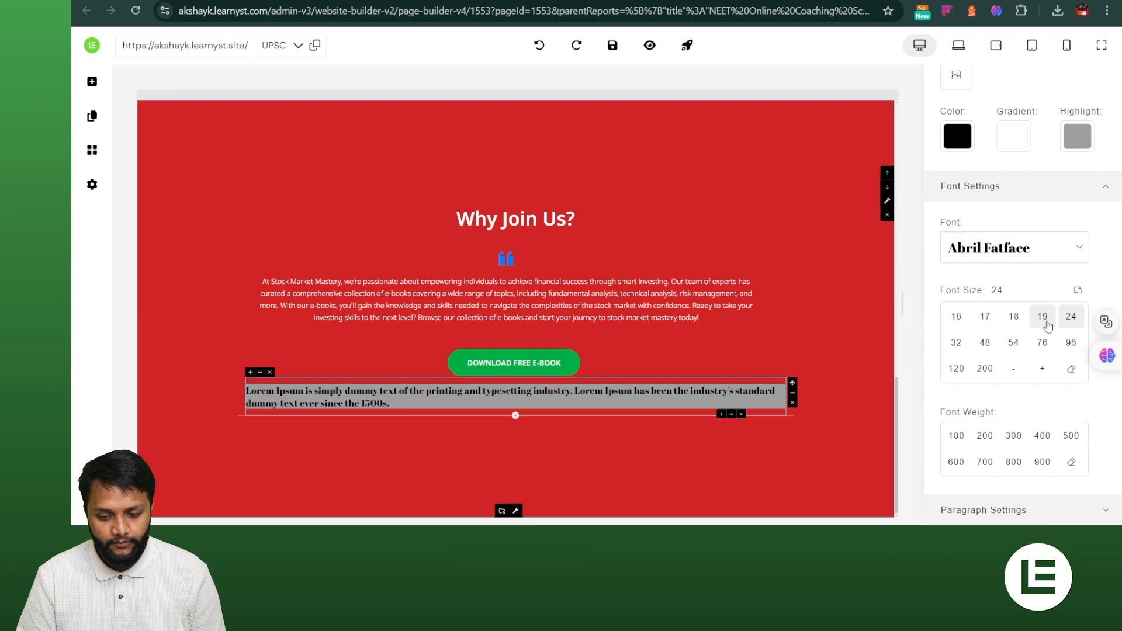
left_click(1043, 321)
left_click(820, 409)
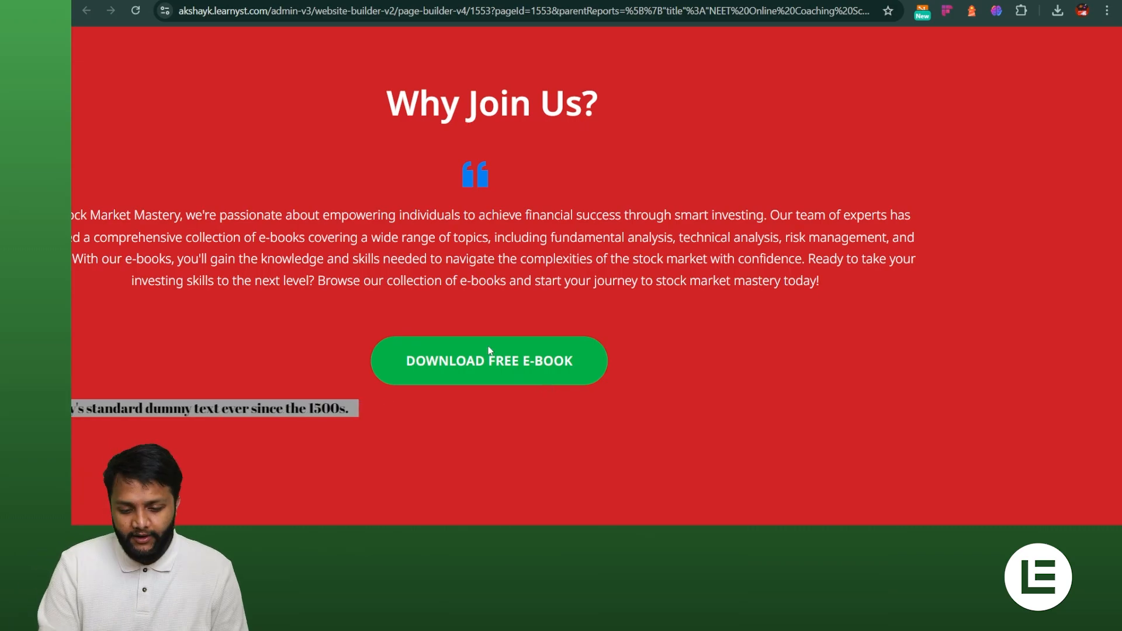
- Set the background colour of the Lorem Ipsum row to blue in Row settings
key("Escape")
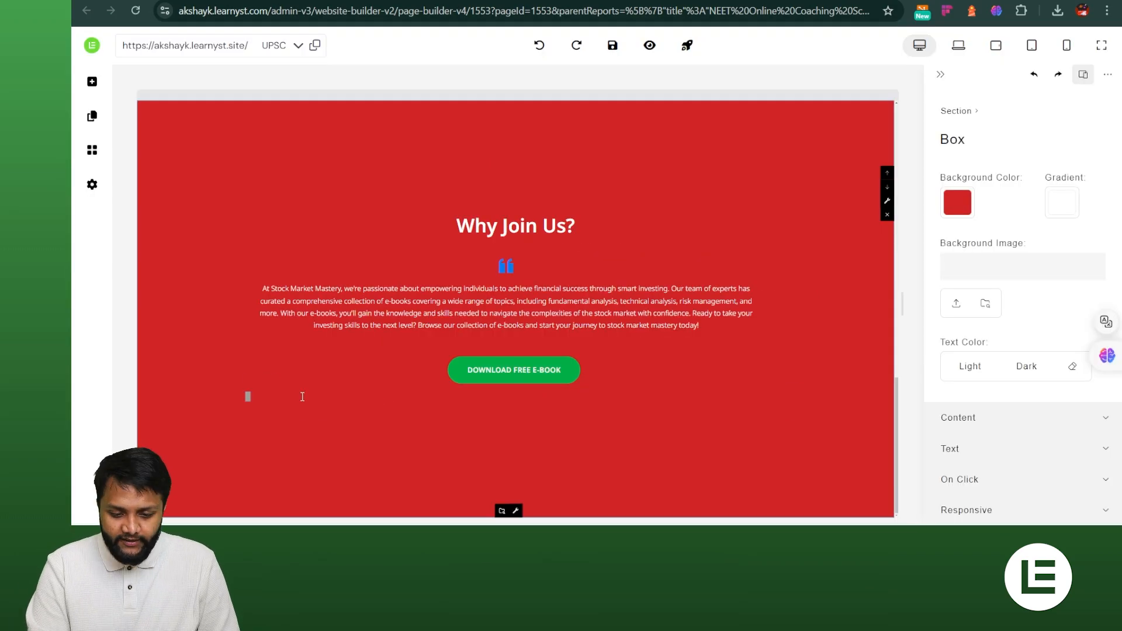
left_click(301, 397)
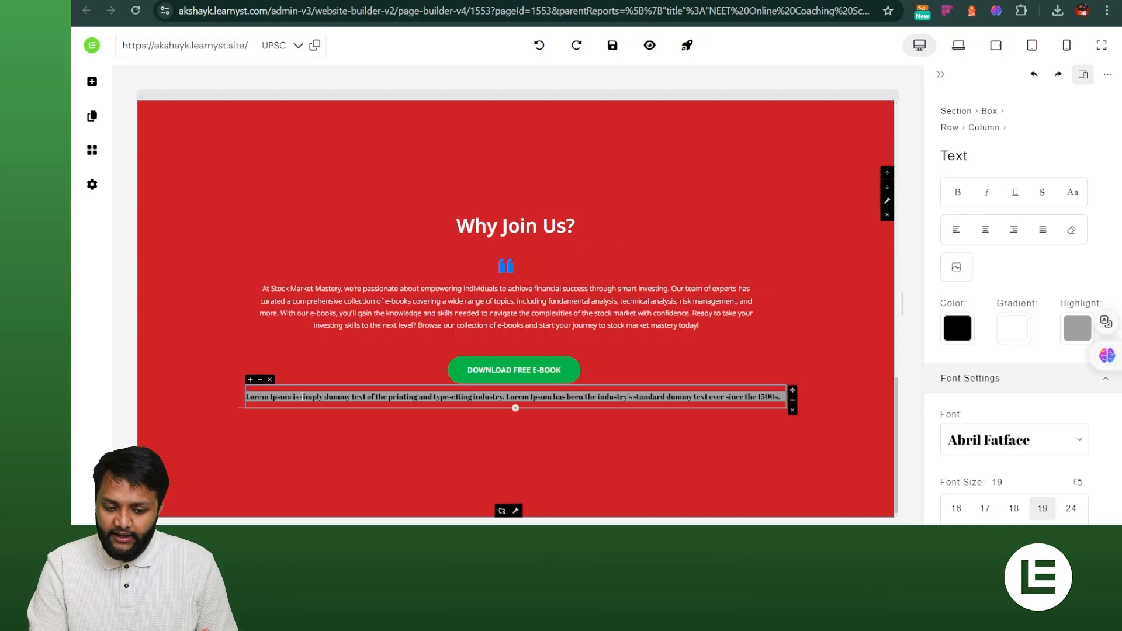
left_click(260, 380)
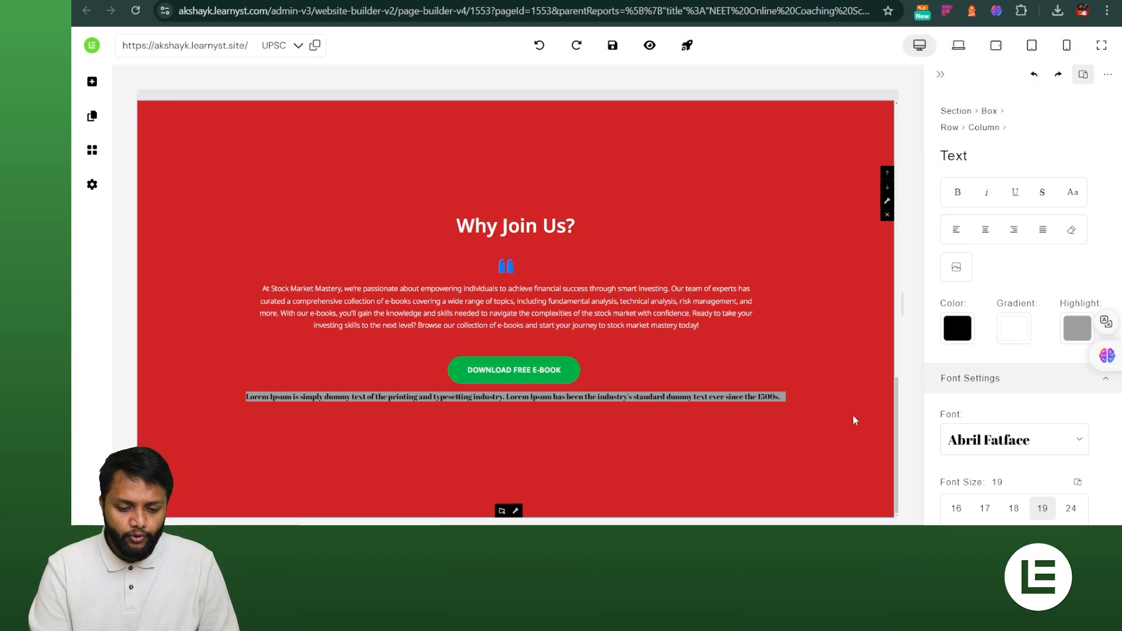
left_click(792, 400)
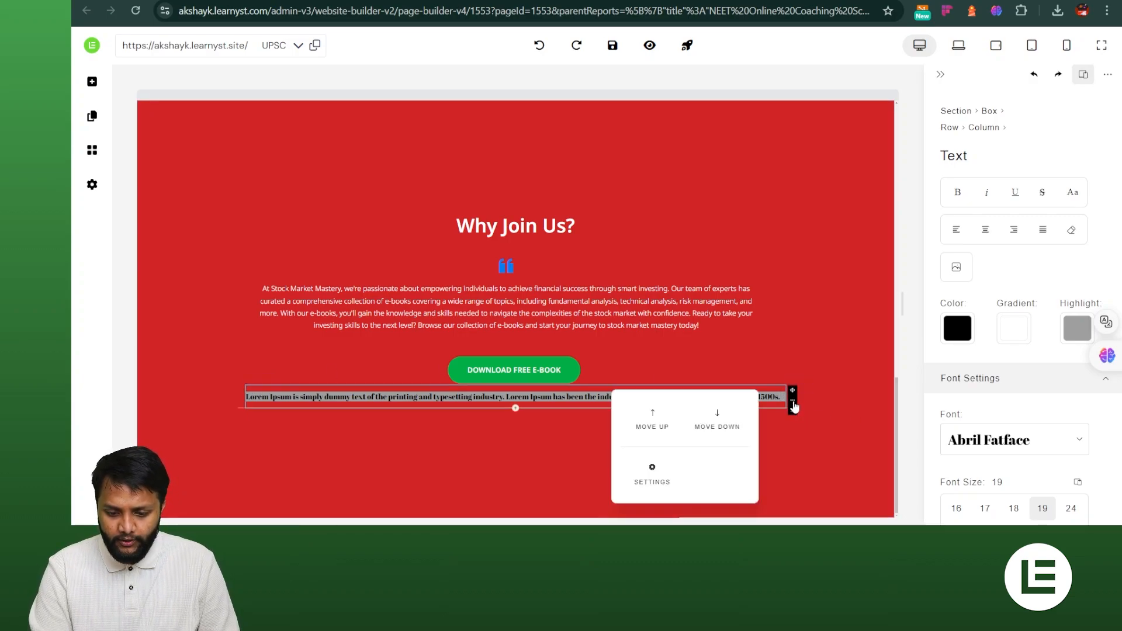
left_click(661, 474)
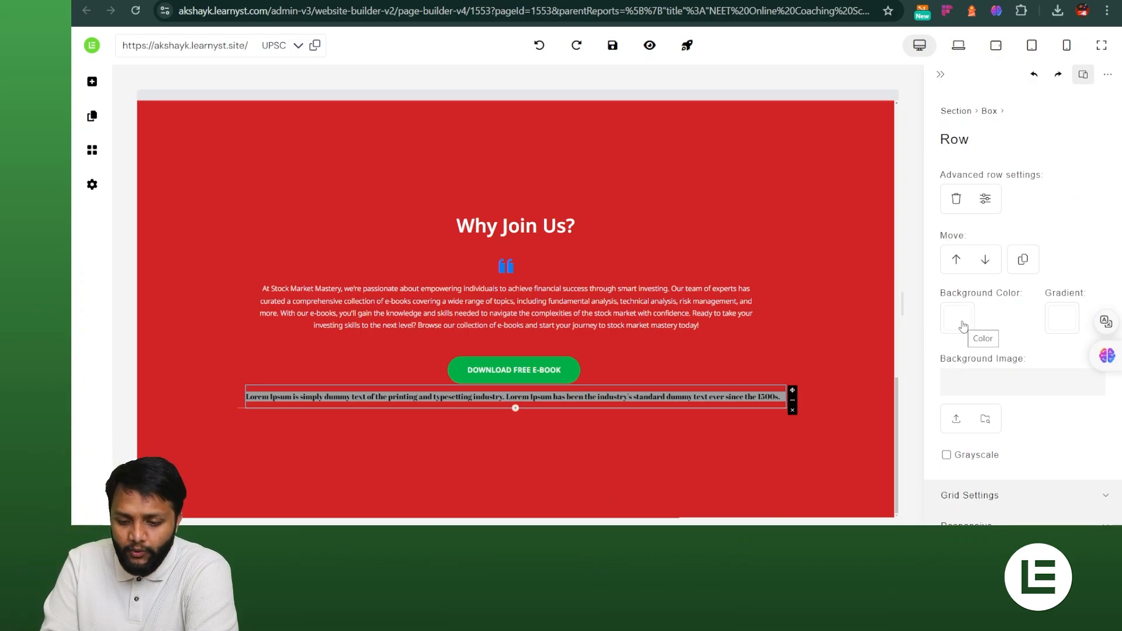
left_click(958, 319)
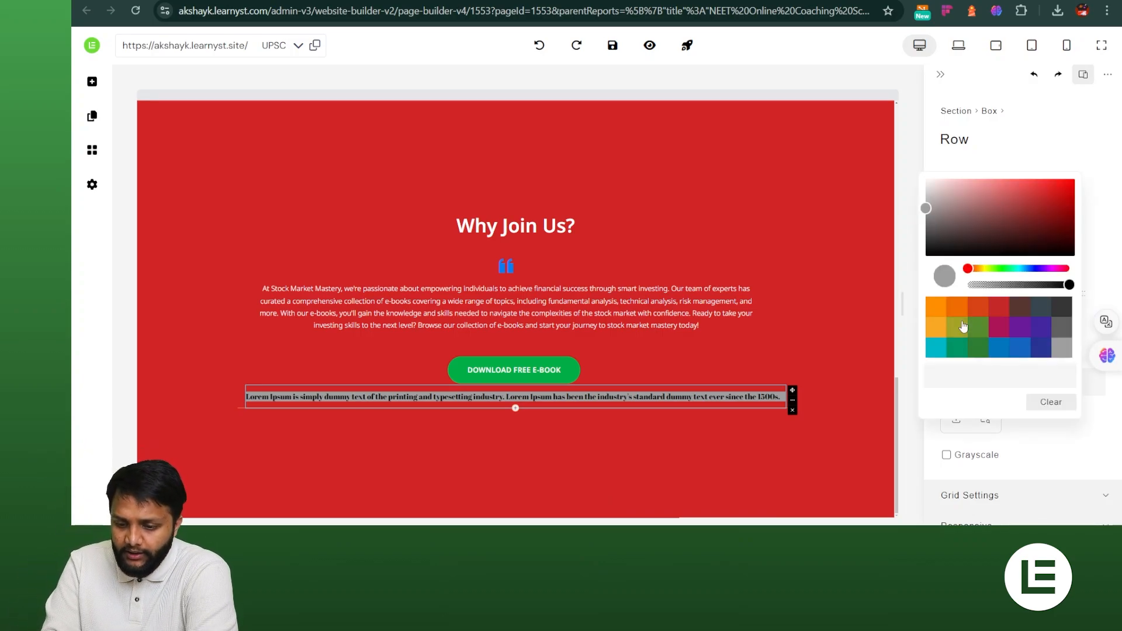
left_click(1019, 349)
left_click(915, 431)
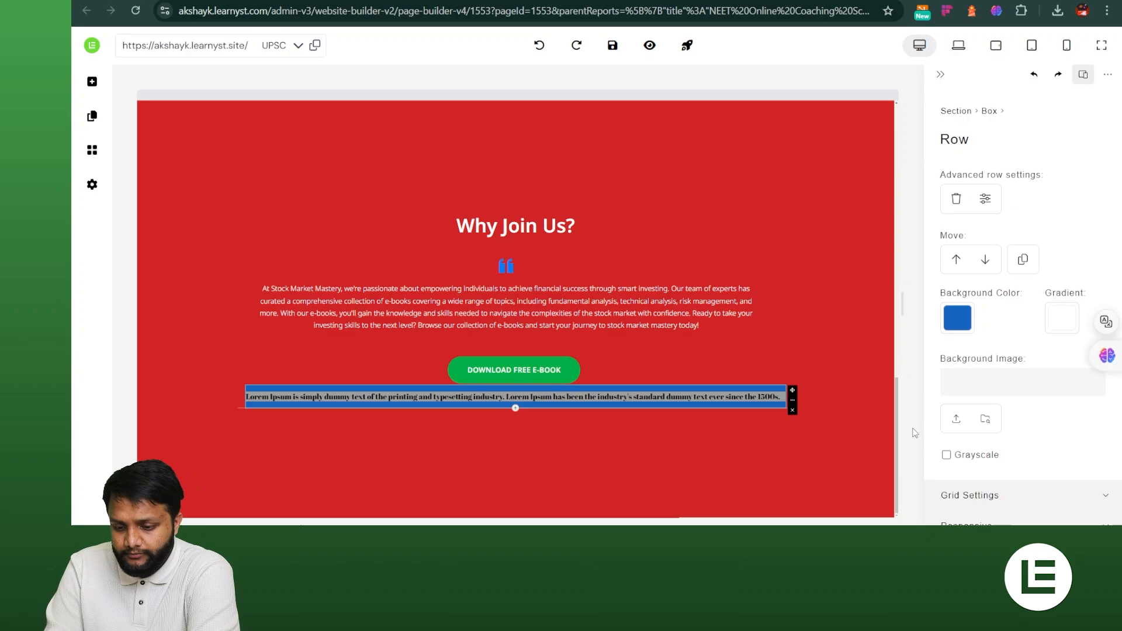
- Check the row's gradient options and move to the background image address field
left_click(1066, 316)
left_click(1106, 223)
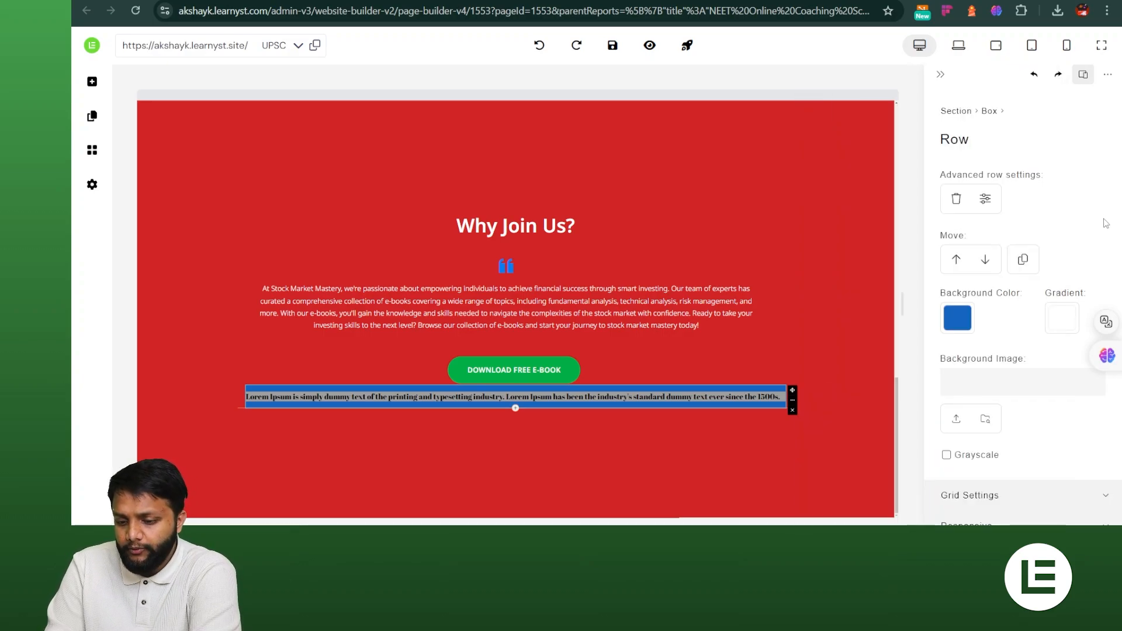
scroll(1040, 360, "down", 1)
left_click(976, 340)
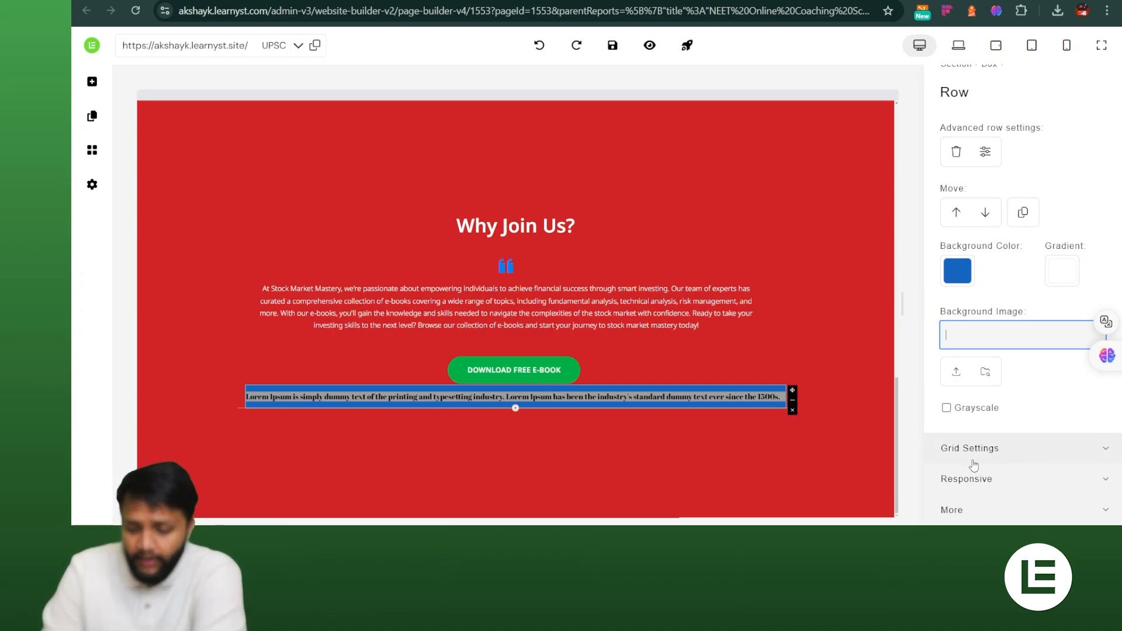
- Upload 7_Proven_Strategies_2 as the row's background image
left_click(956, 372)
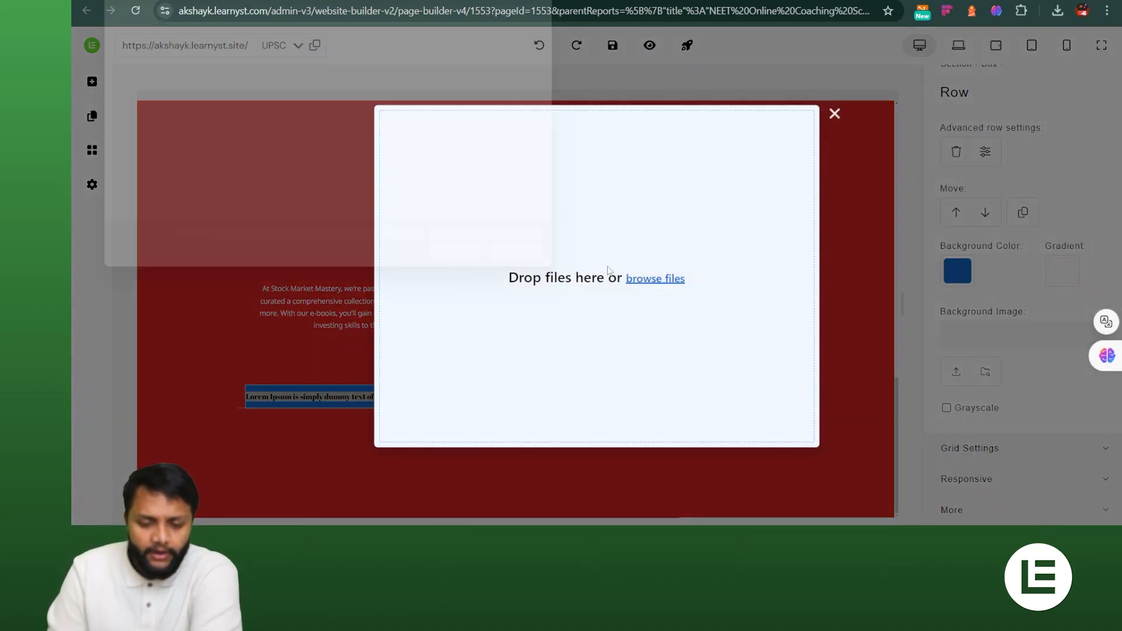
left_click(345, 105)
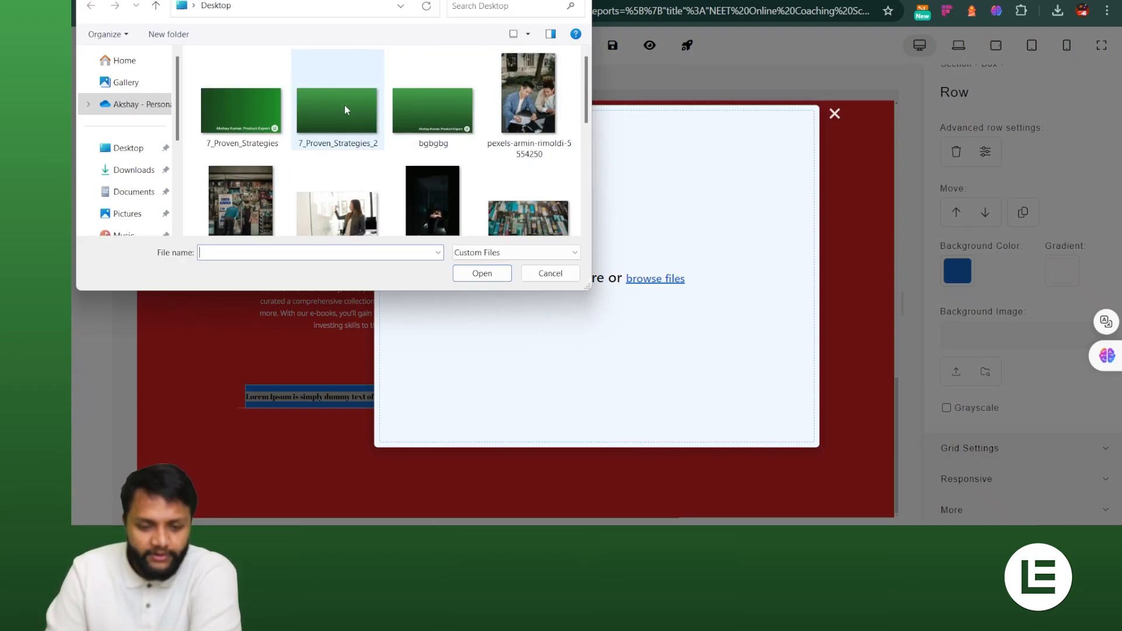
left_click(482, 273)
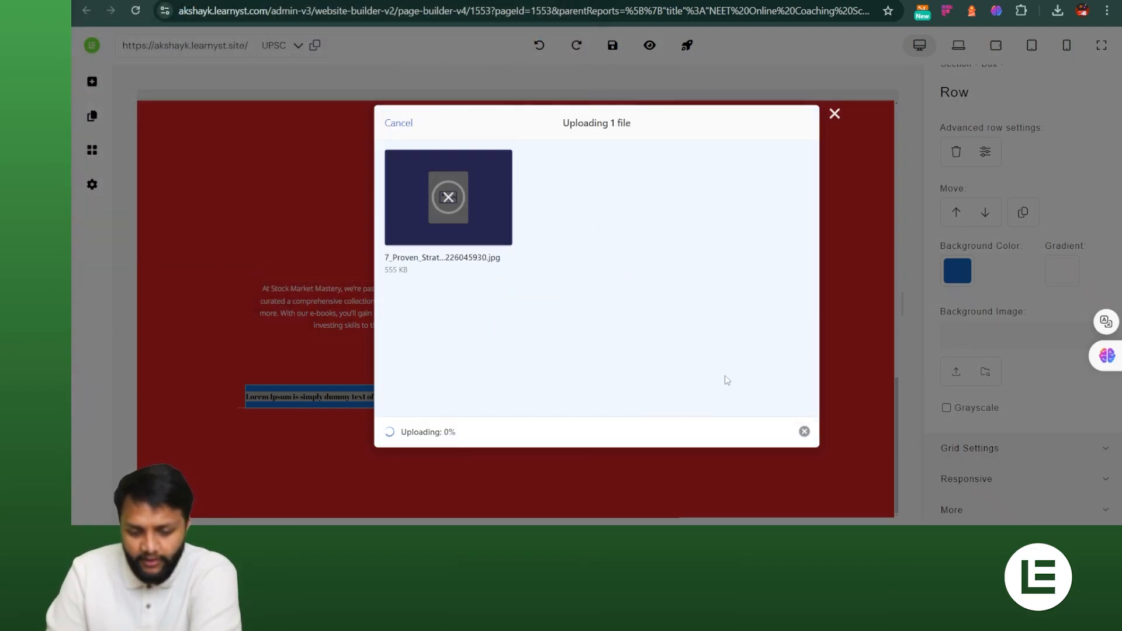
left_click(789, 432)
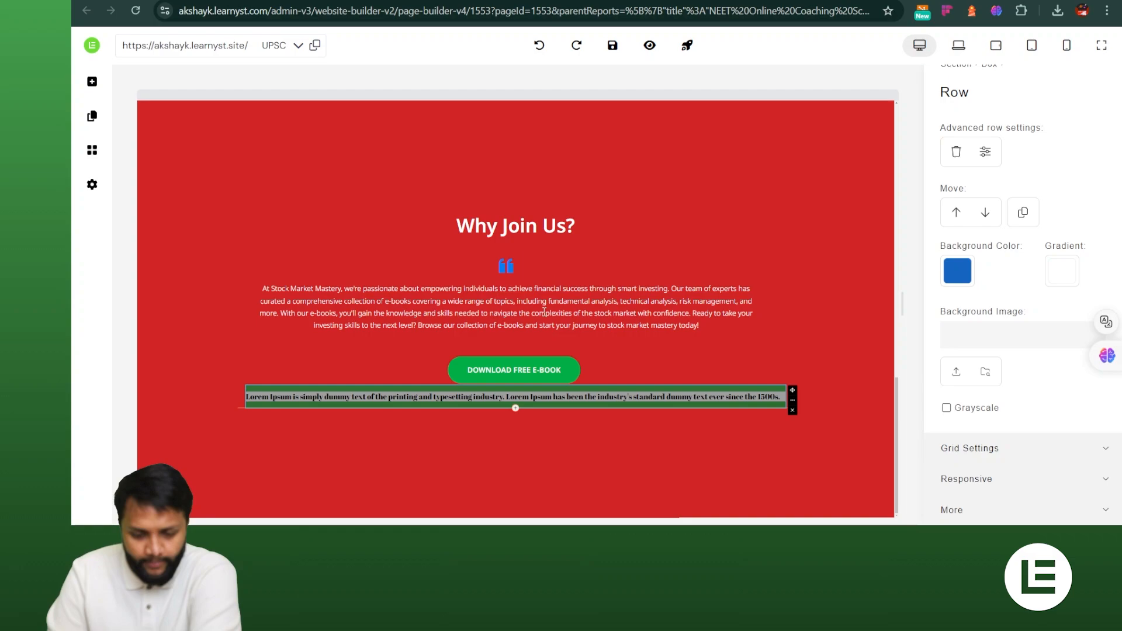
- Set the row's grid to column gap 80 and one column per line
left_click(791, 408)
left_click(652, 471)
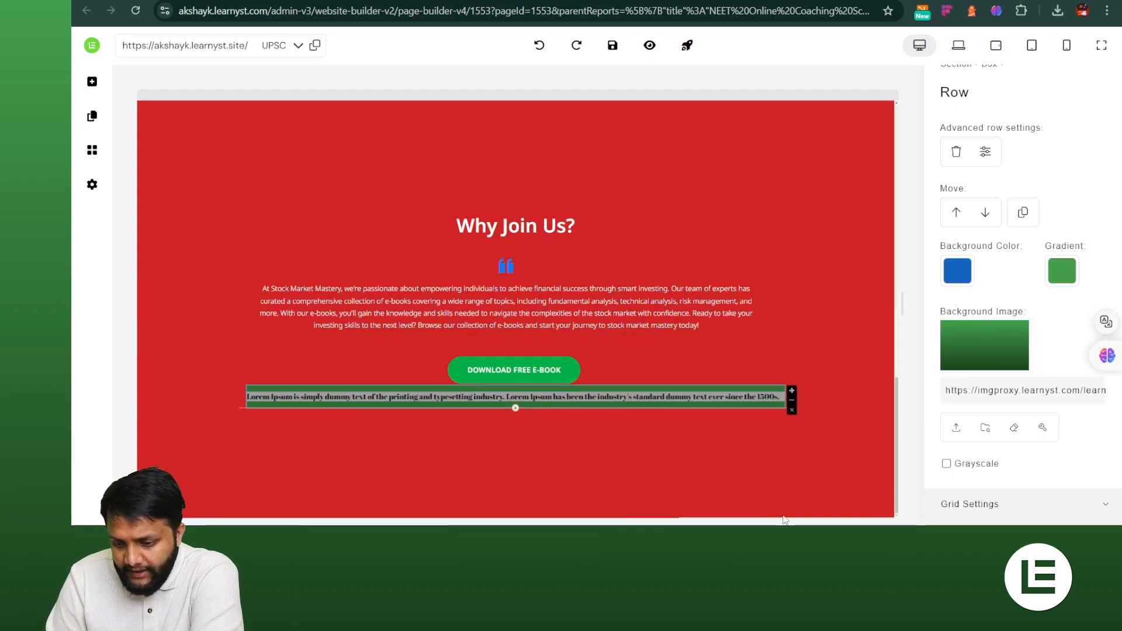
scroll(1011, 403, "down", 1)
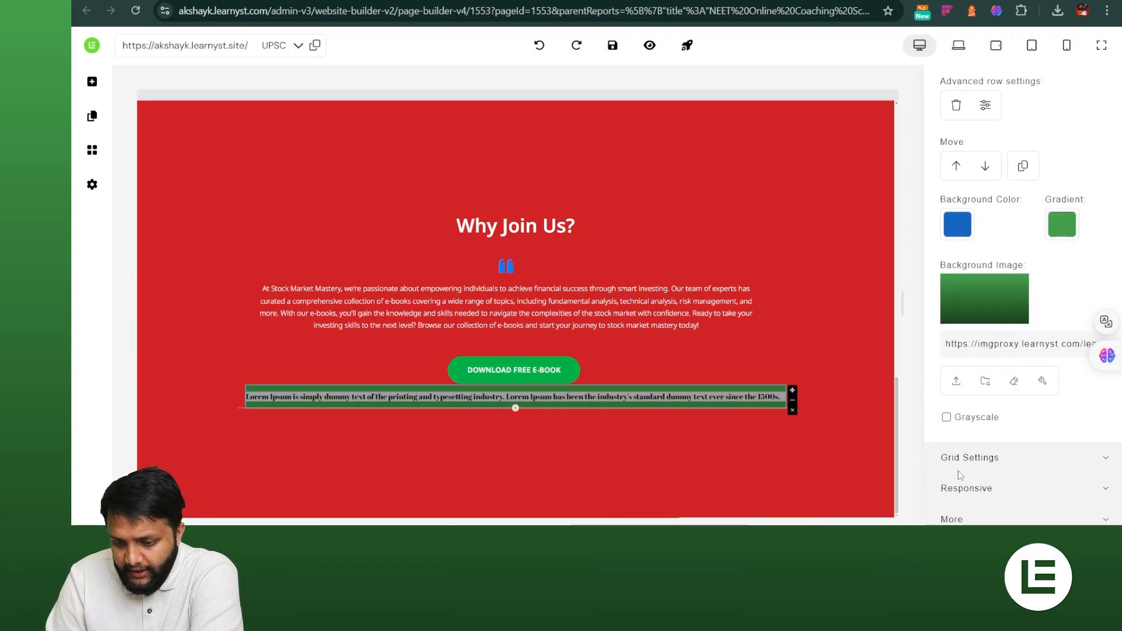
left_click(1002, 457)
scroll(1002, 445, "down", 4)
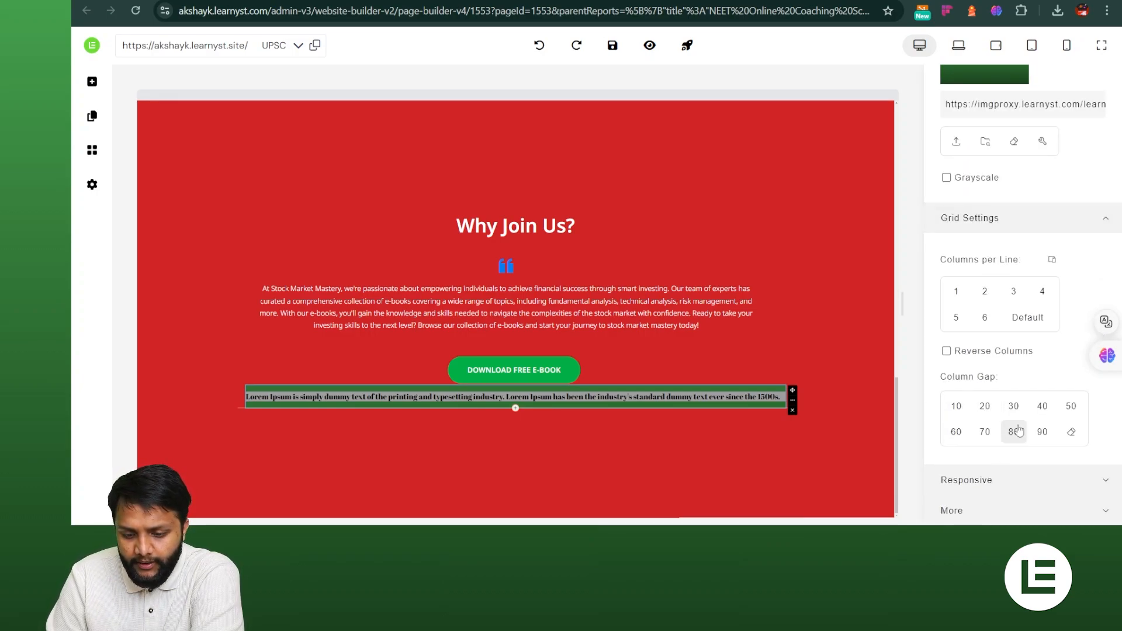
left_click(985, 317)
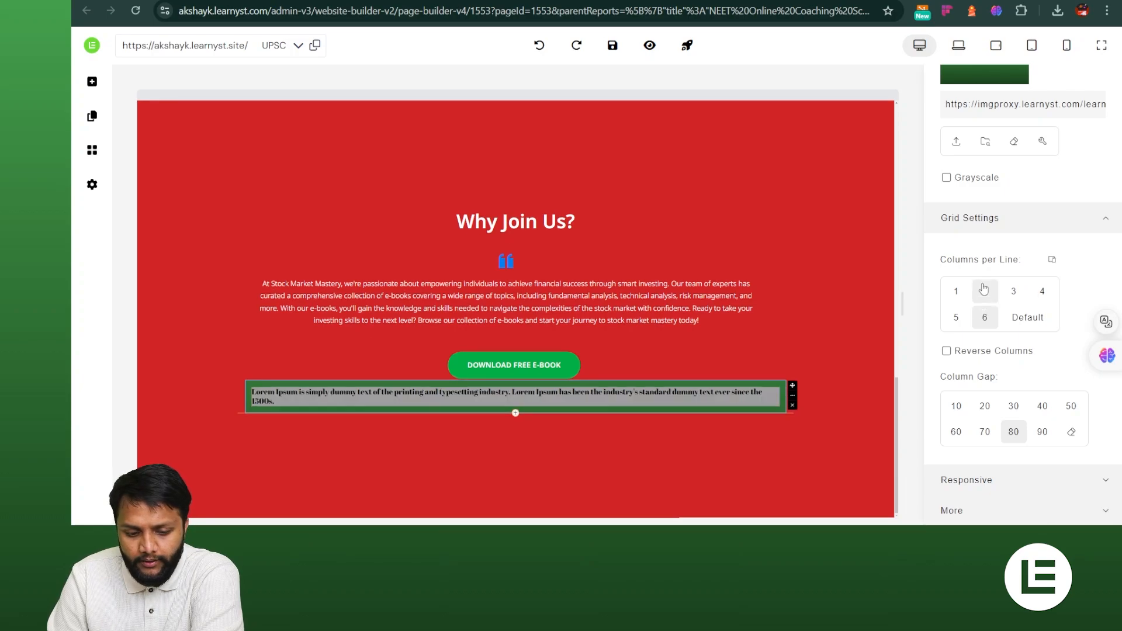
left_click(984, 287)
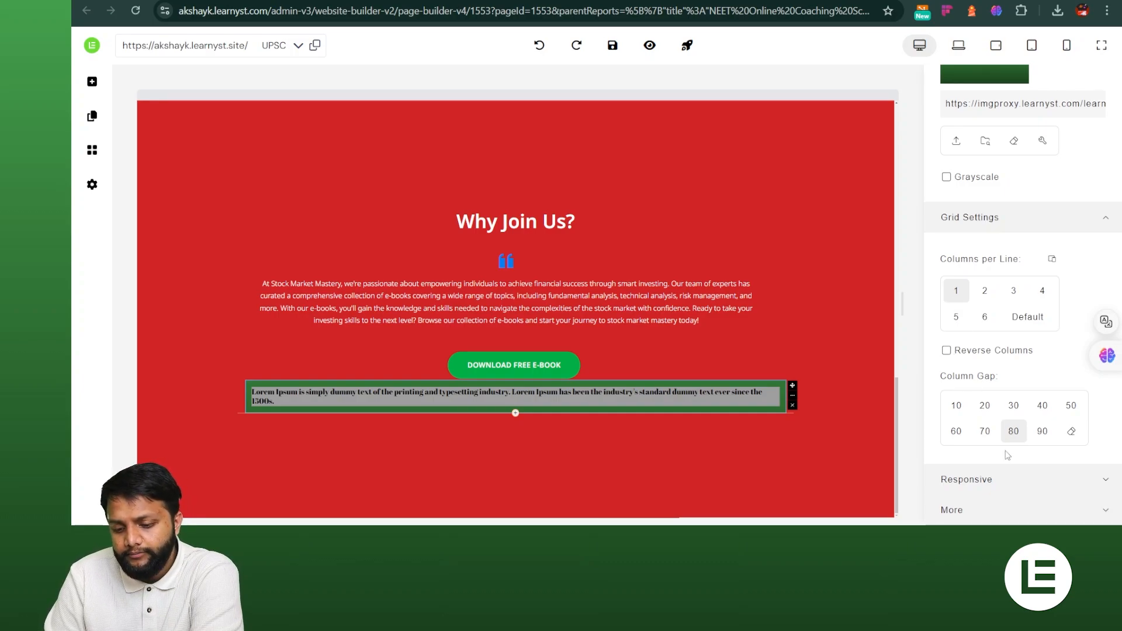
- Select the Lorem Ipsum text element and bring up the widget list
left_click(665, 480)
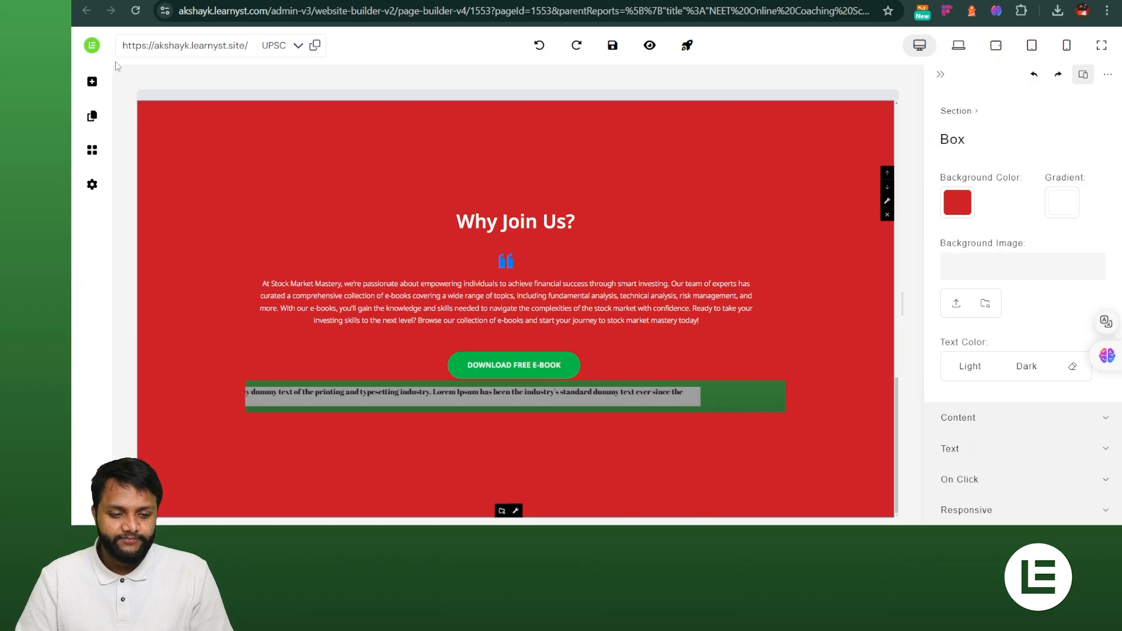
left_click(336, 404)
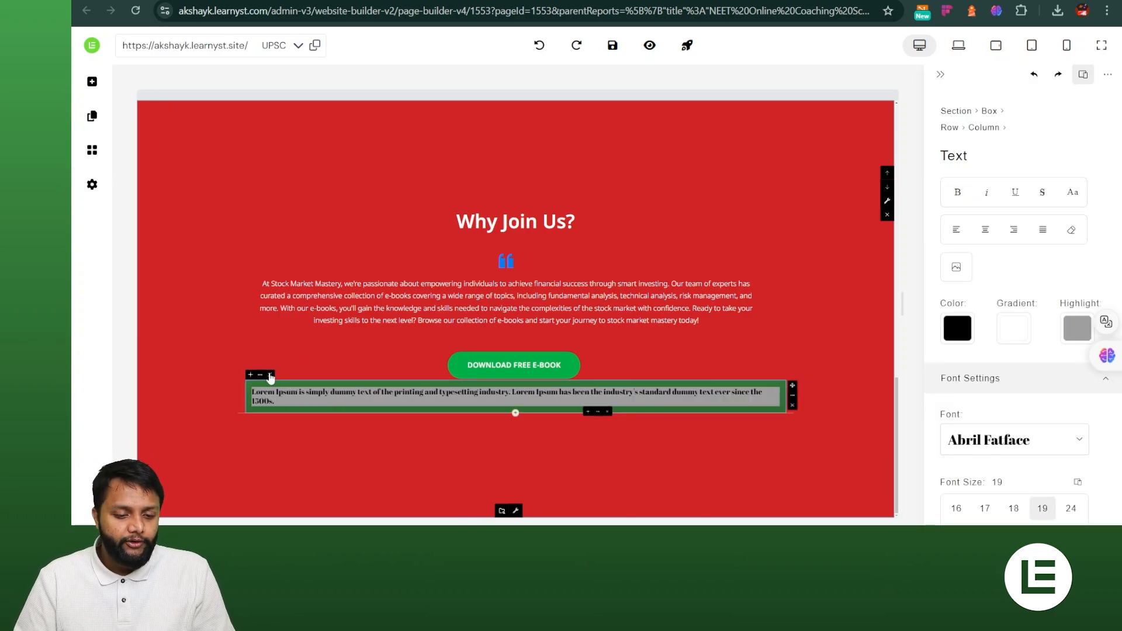
left_click(91, 150)
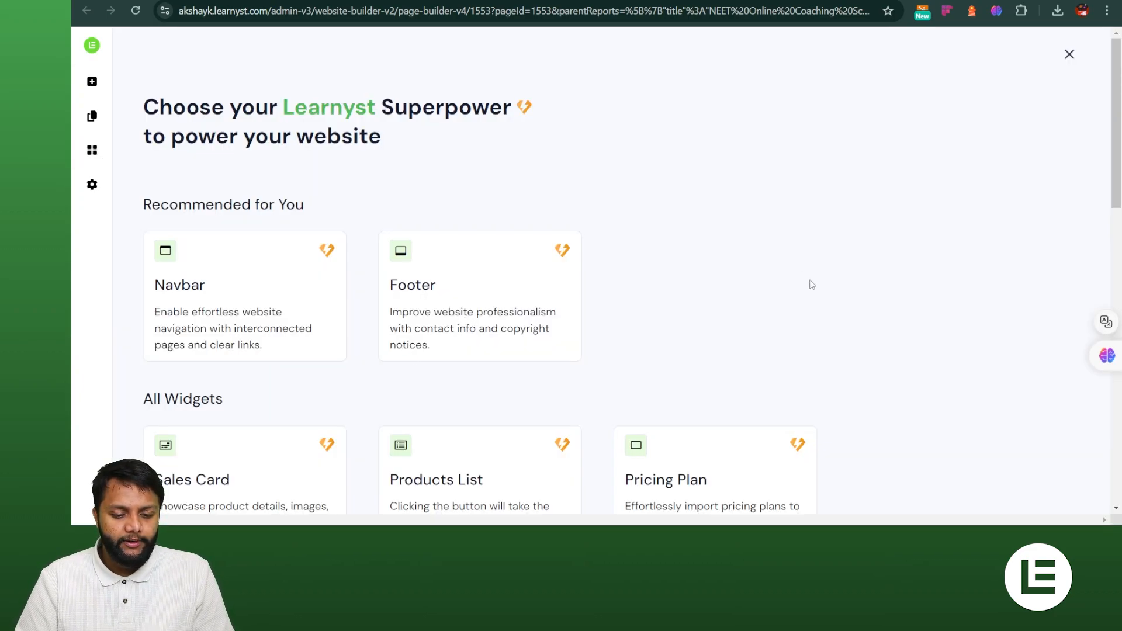
- Delete the Lorem Ipsum text element, leaving the new Group Menu in place
scroll(809, 286, "down", 12)
scroll(288, 353, "up", 2)
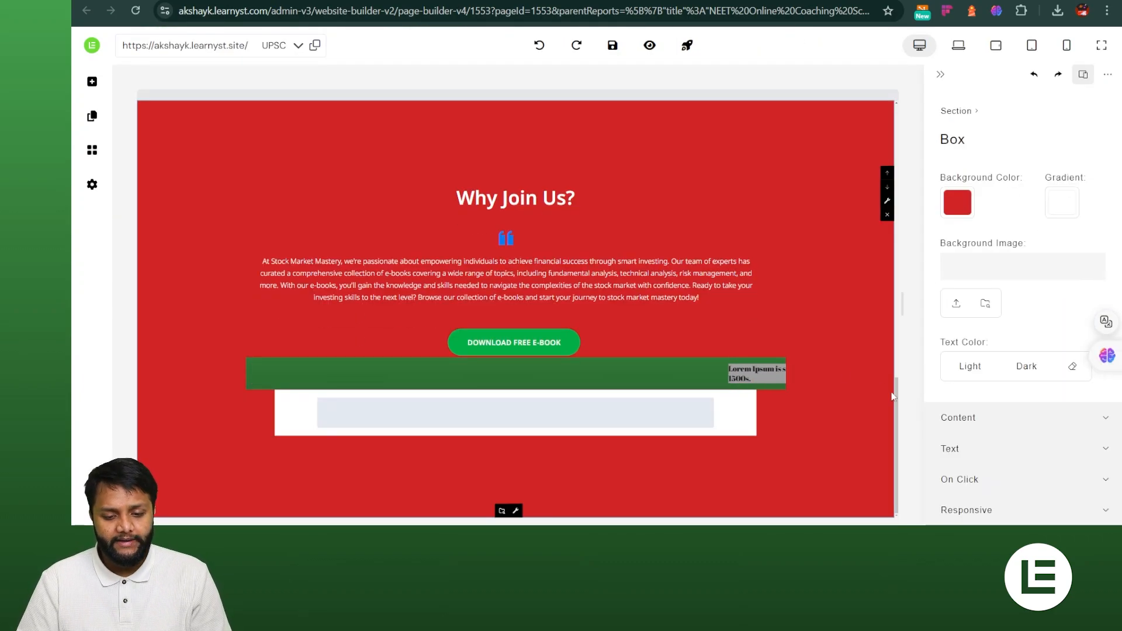
left_click_drag(638, 372, 735, 400)
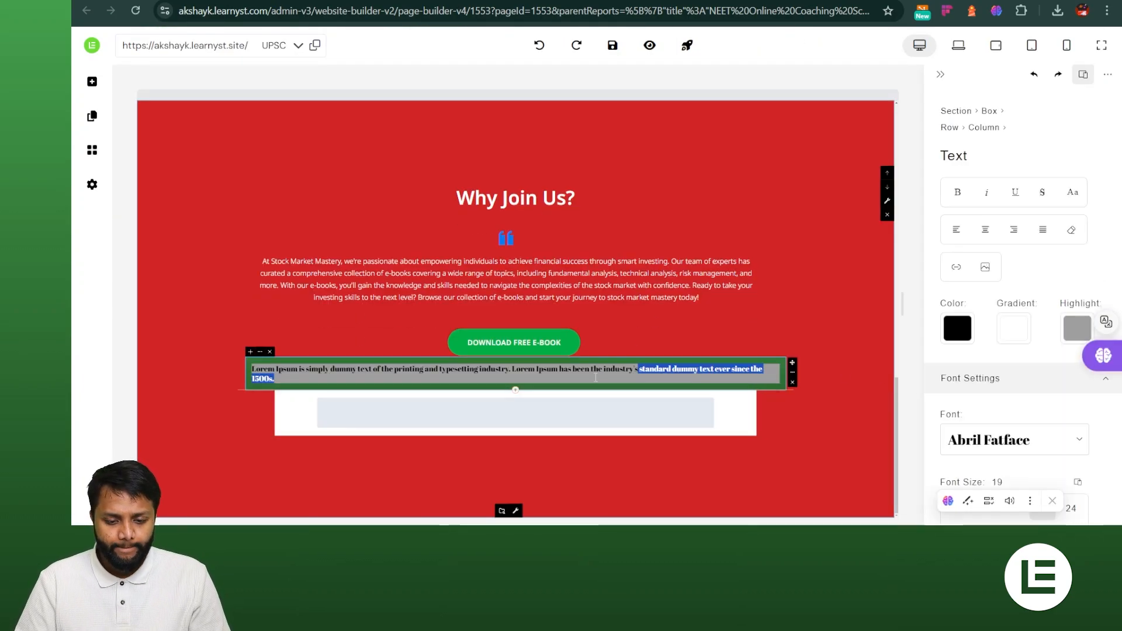
left_click(271, 353)
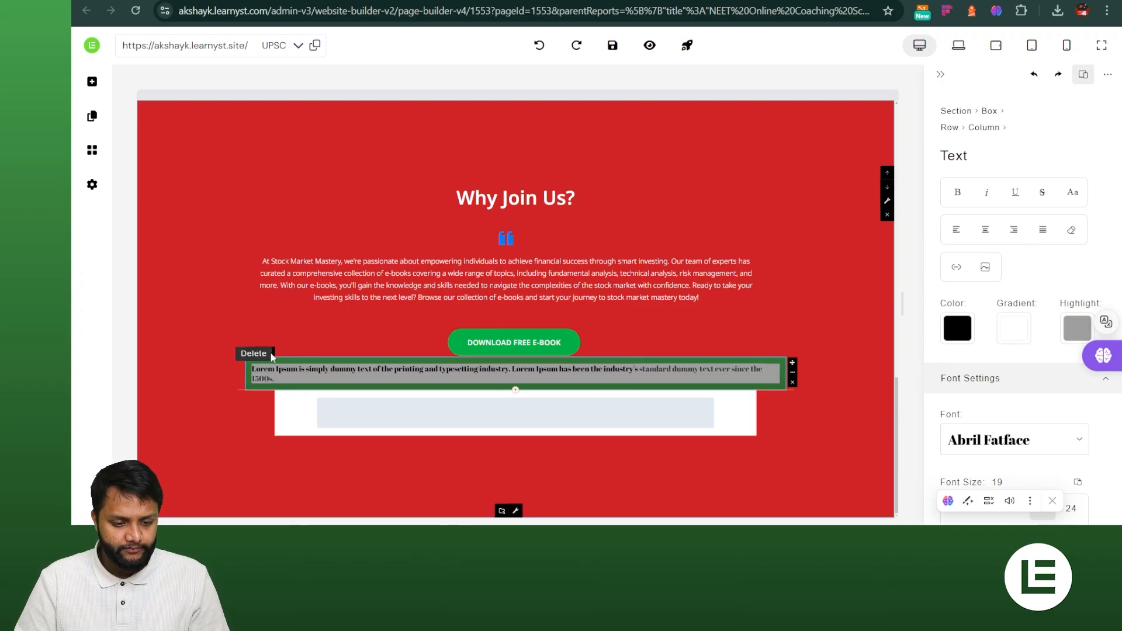
left_click(794, 383)
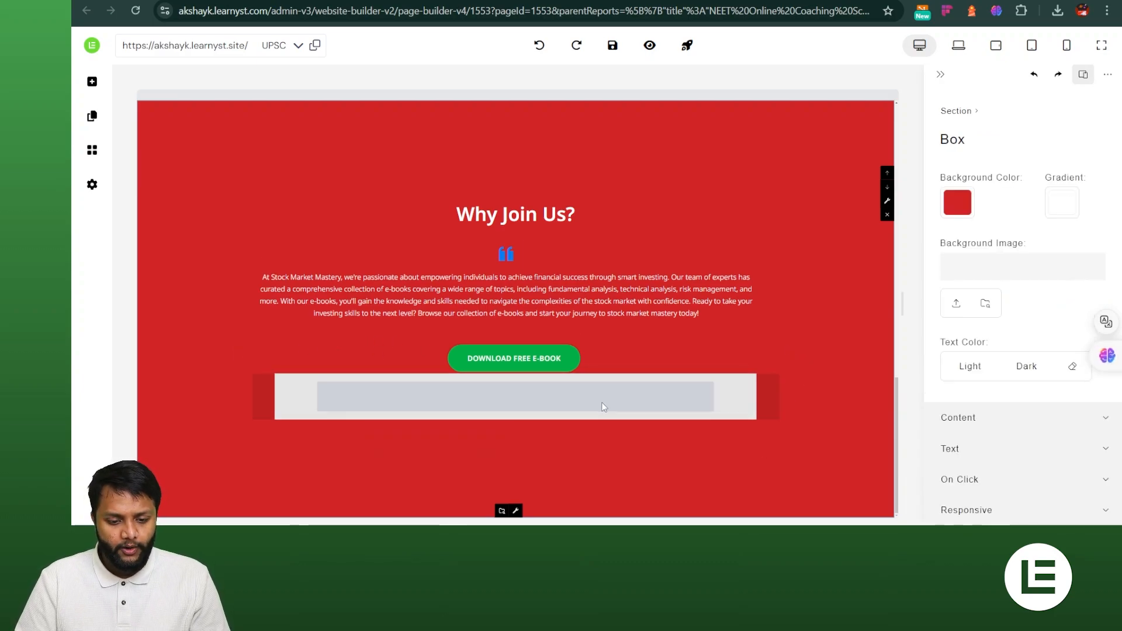
- Connect the Group Menu to the LMS using Mega Menu and save it
left_click(759, 415)
left_click(959, 191)
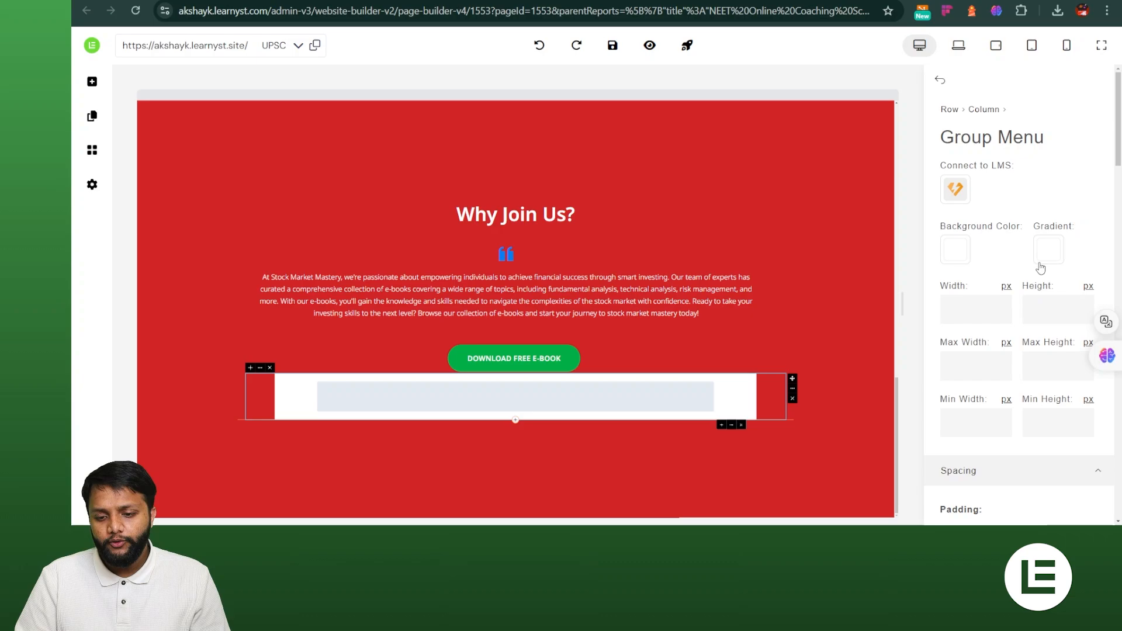
left_click(943, 127)
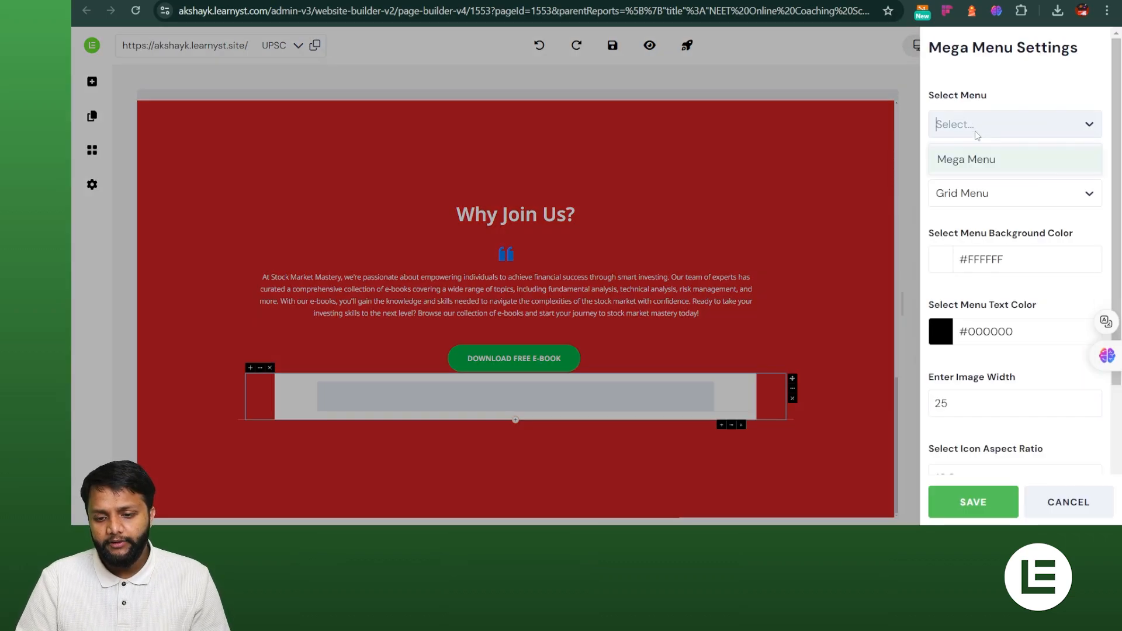
scroll(977, 136, "down", 1)
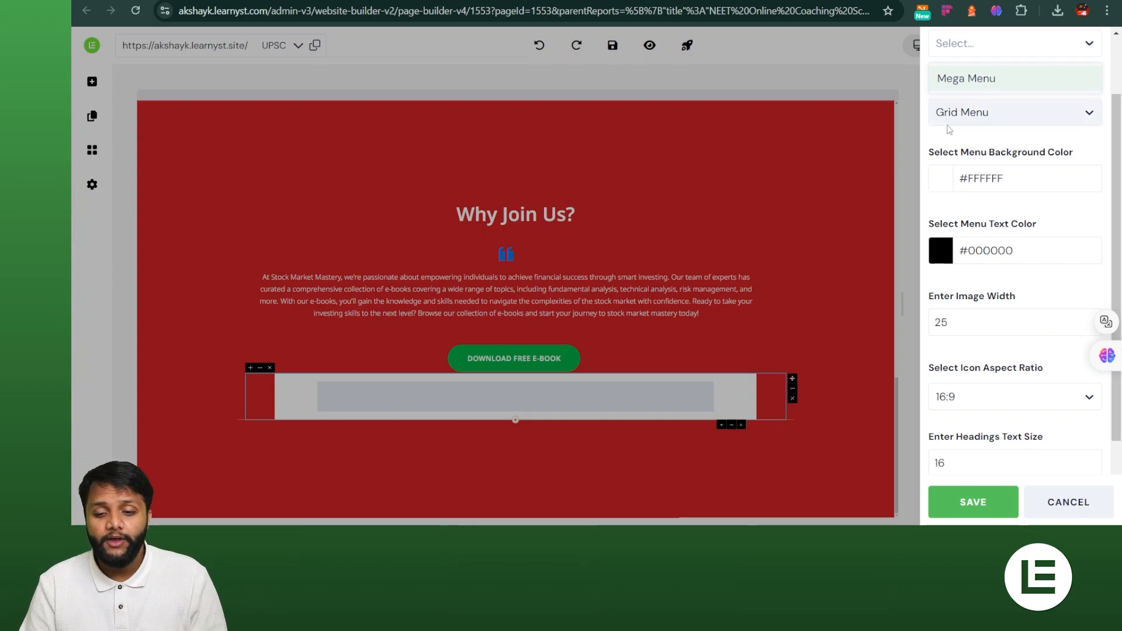
left_click(980, 80)
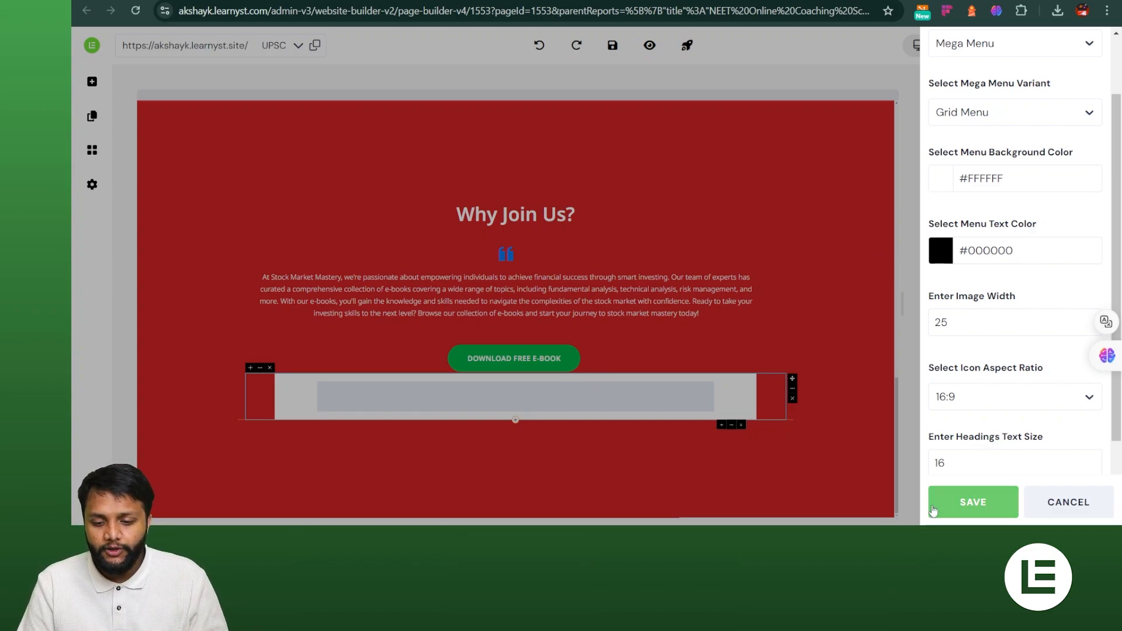
scroll(1011, 292, "up", 1)
scroll(1011, 292, "down", 2)
left_click(973, 502)
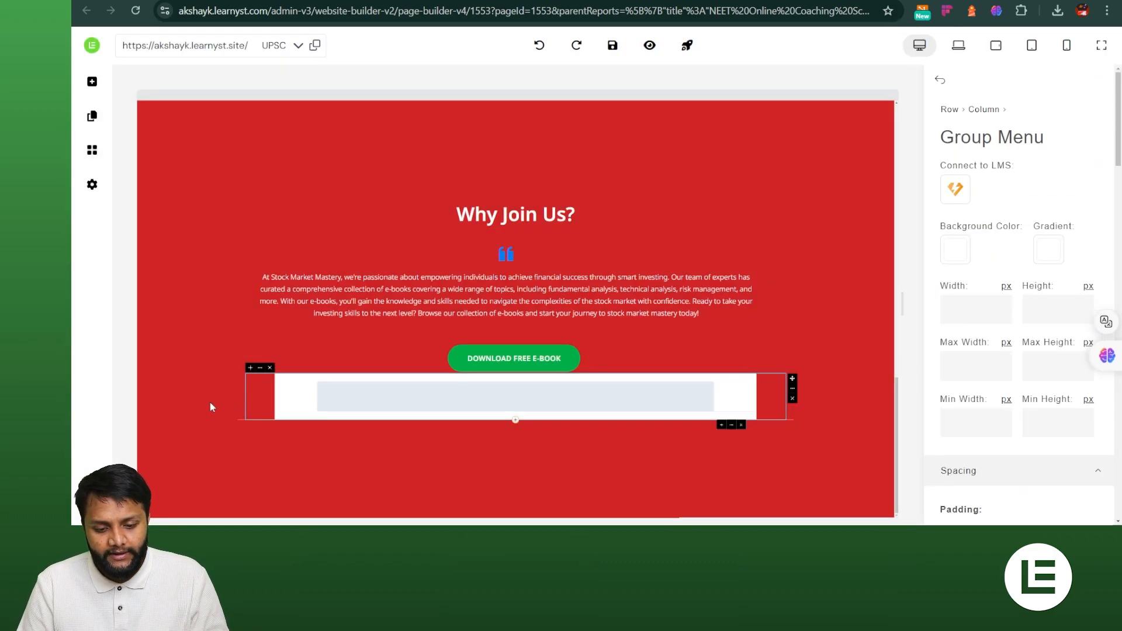
- Select the red Why Join Us? section and reopen the widget list
left_click(211, 363)
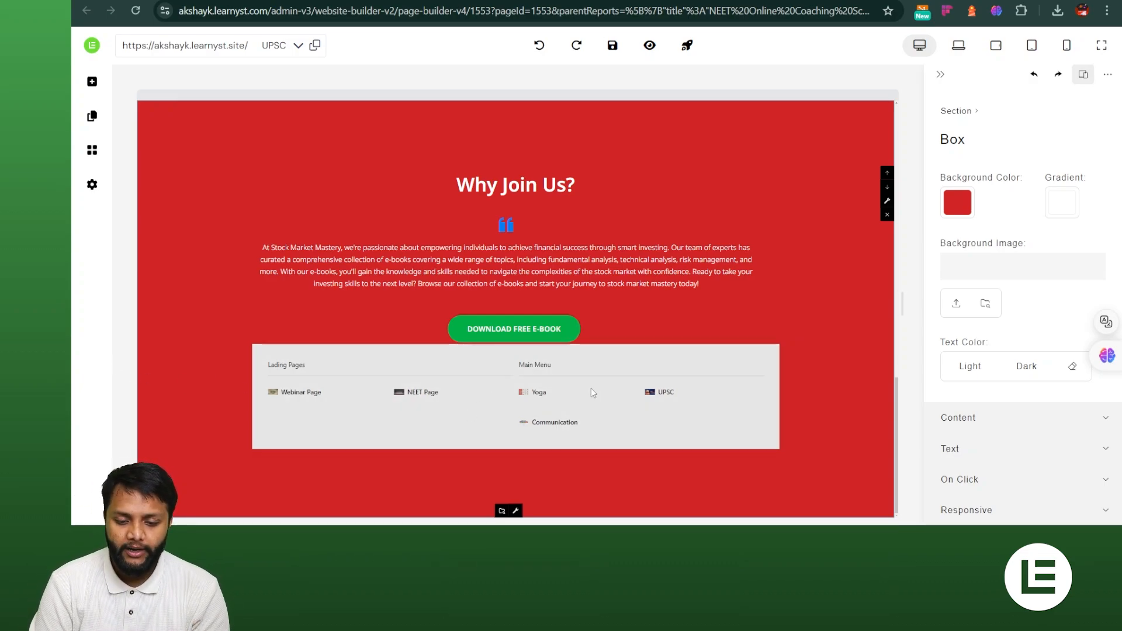
scroll(562, 222, "up", 5)
scroll(562, 221, "up", 5)
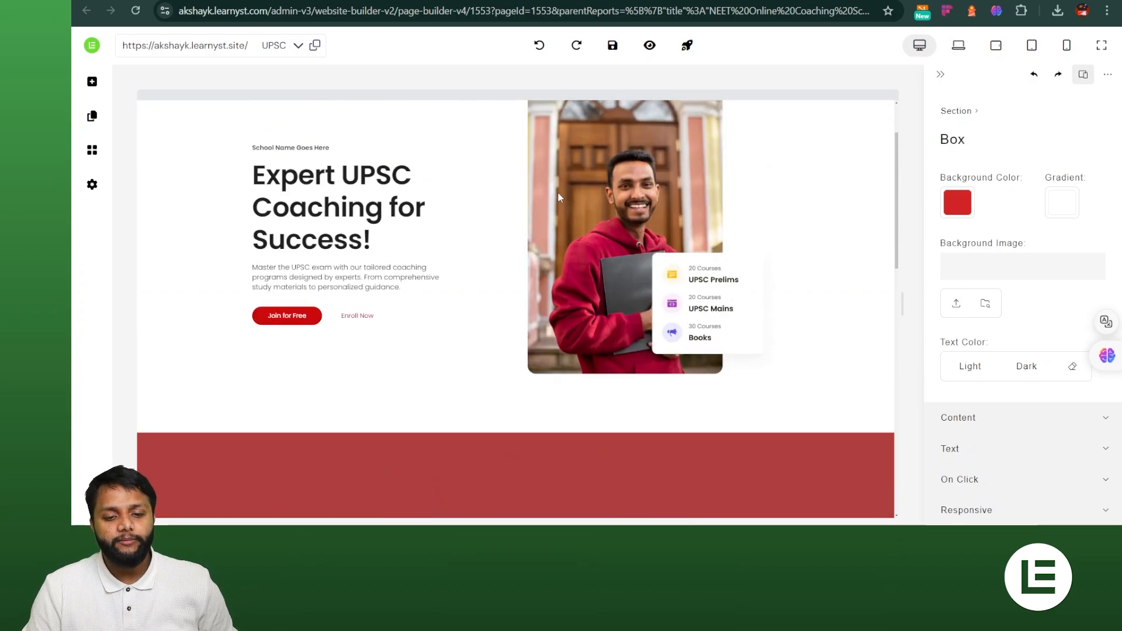
scroll(557, 192, "down", 10)
scroll(517, 367, "down", 1)
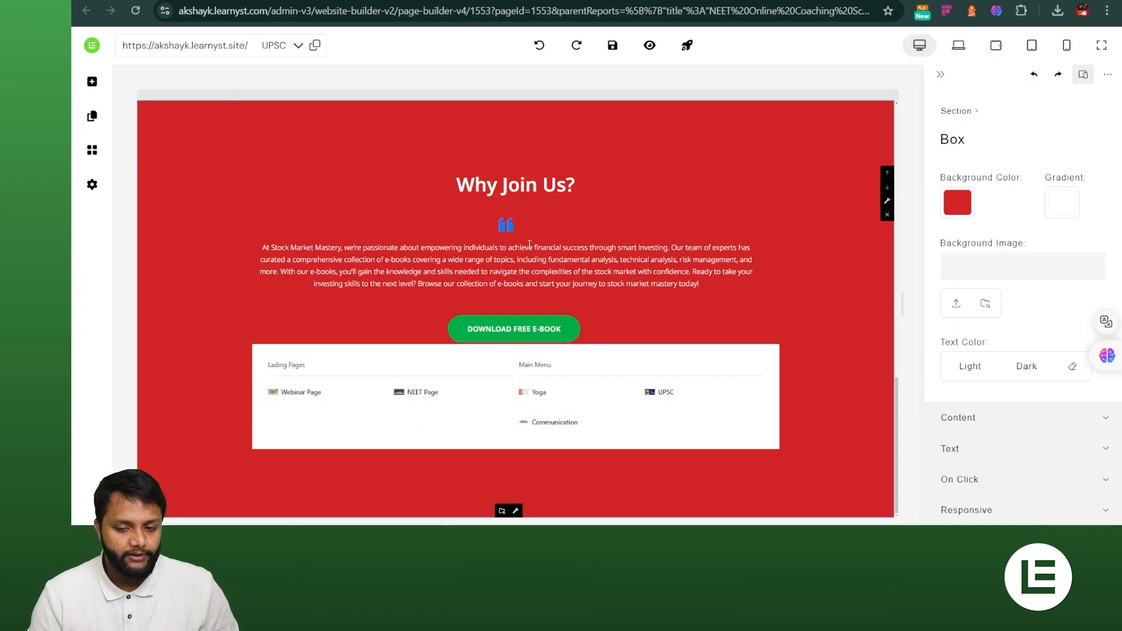
left_click(92, 150)
- Add a Signup Form widget and remove the Group Menu from the section
scroll(871, 409, "down", 3)
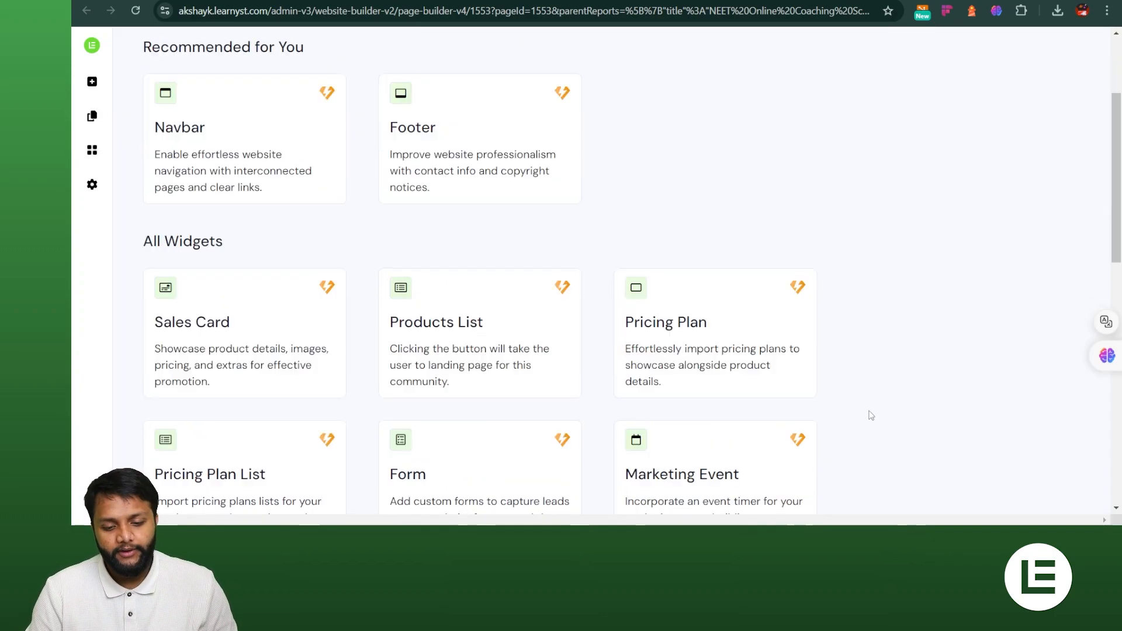
scroll(866, 409, "down", 10)
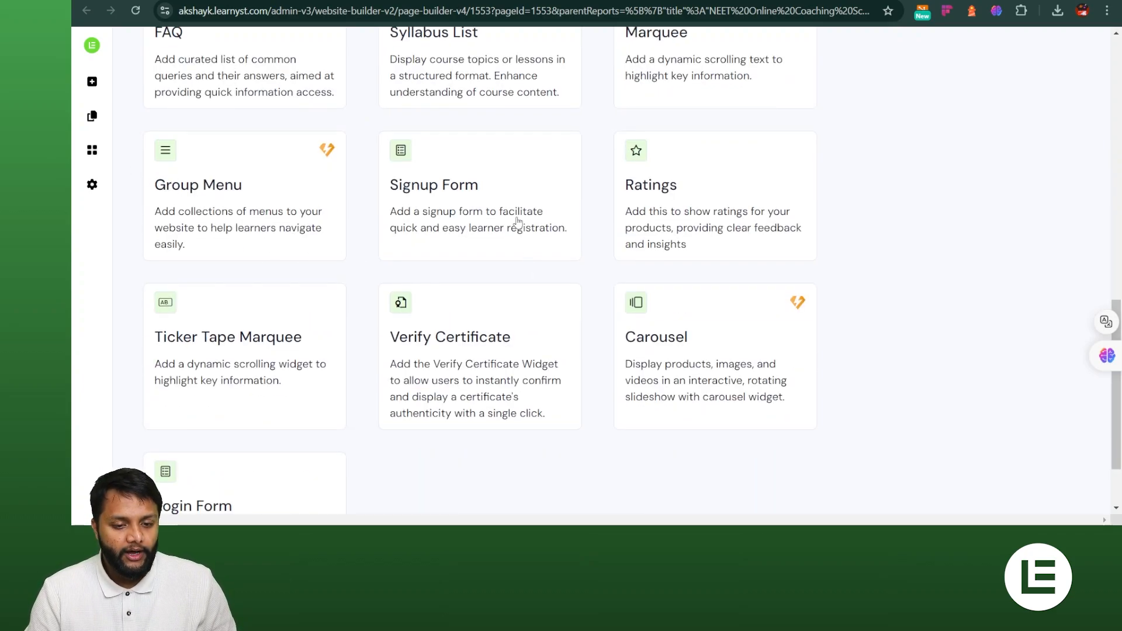
left_click(494, 216)
left_click(518, 360)
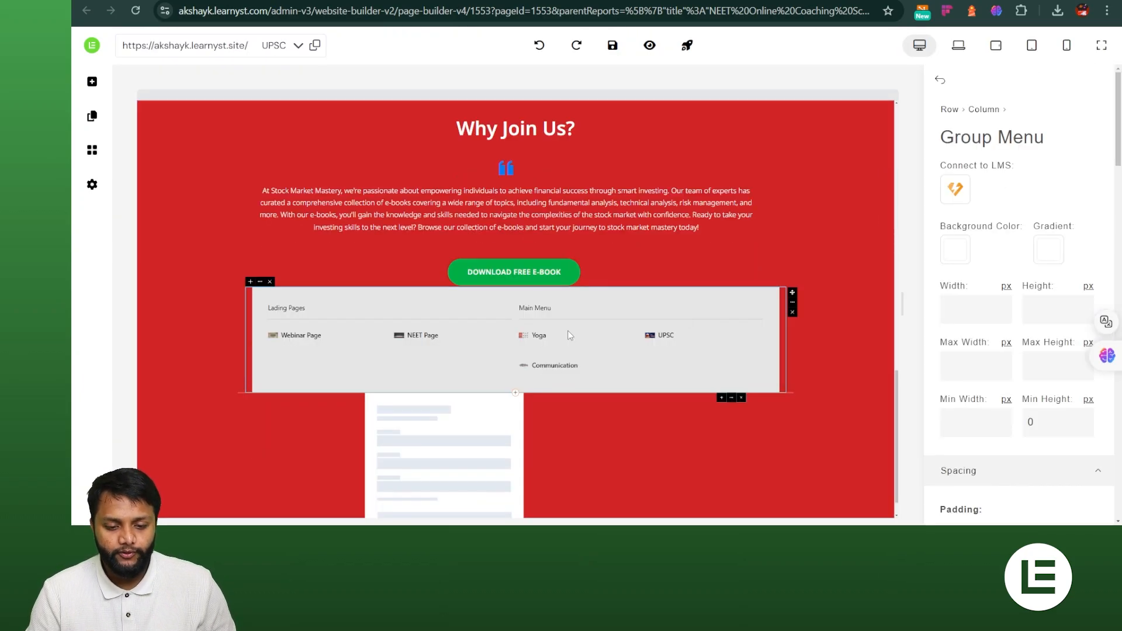
left_click(794, 313)
- Link the signup form to the Get Past papers form and save
left_click(560, 431)
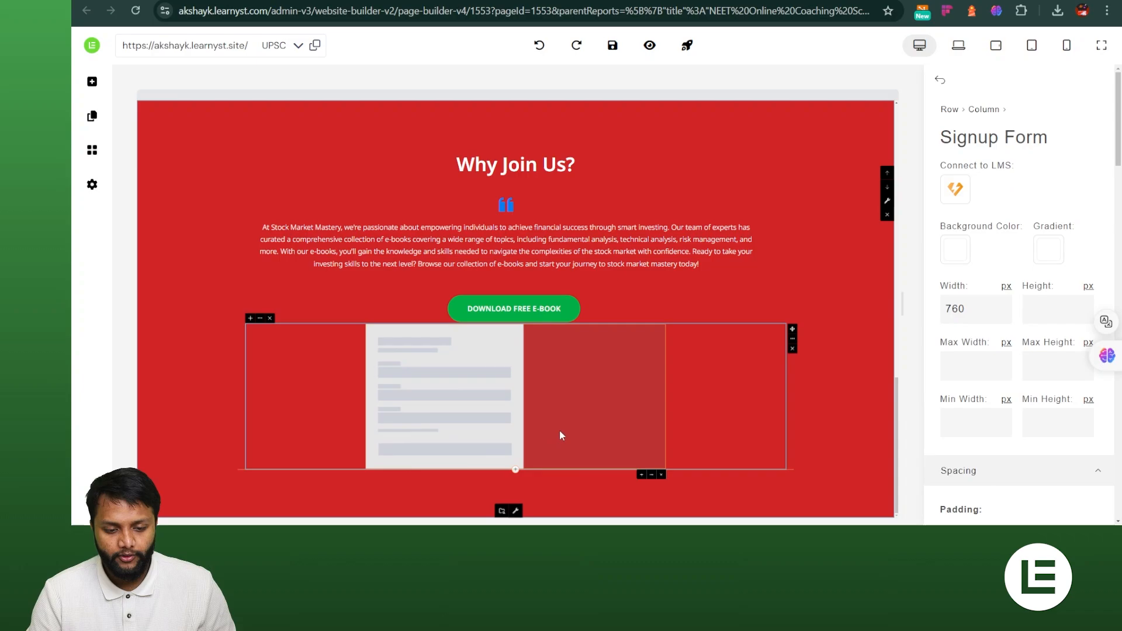
left_click(957, 189)
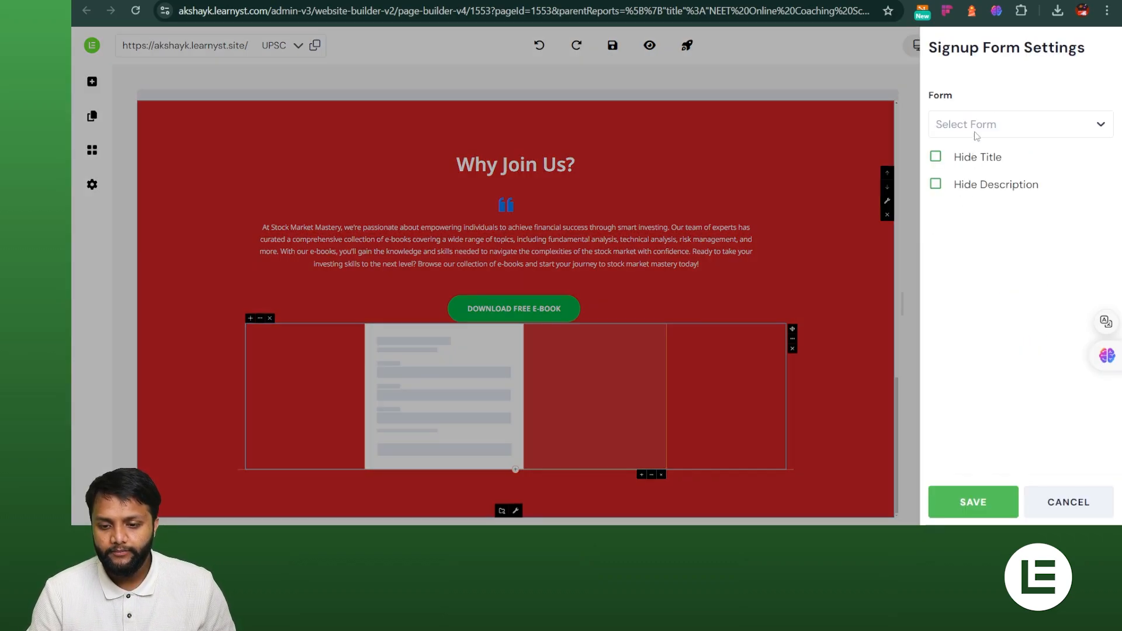
left_click(976, 121)
left_click(972, 158)
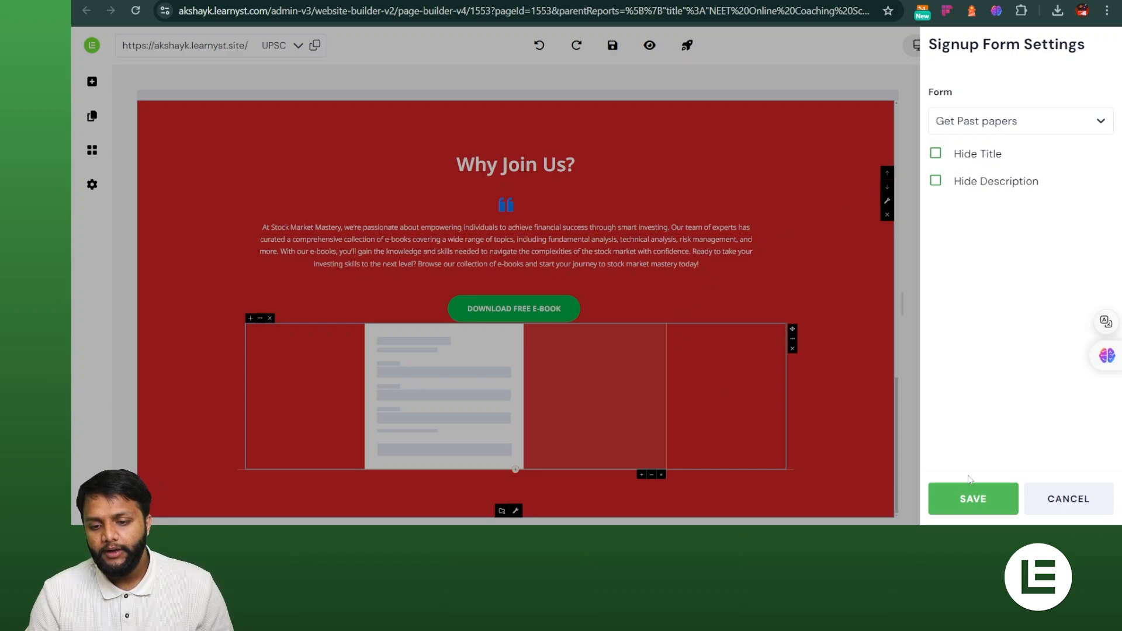
left_click(973, 498)
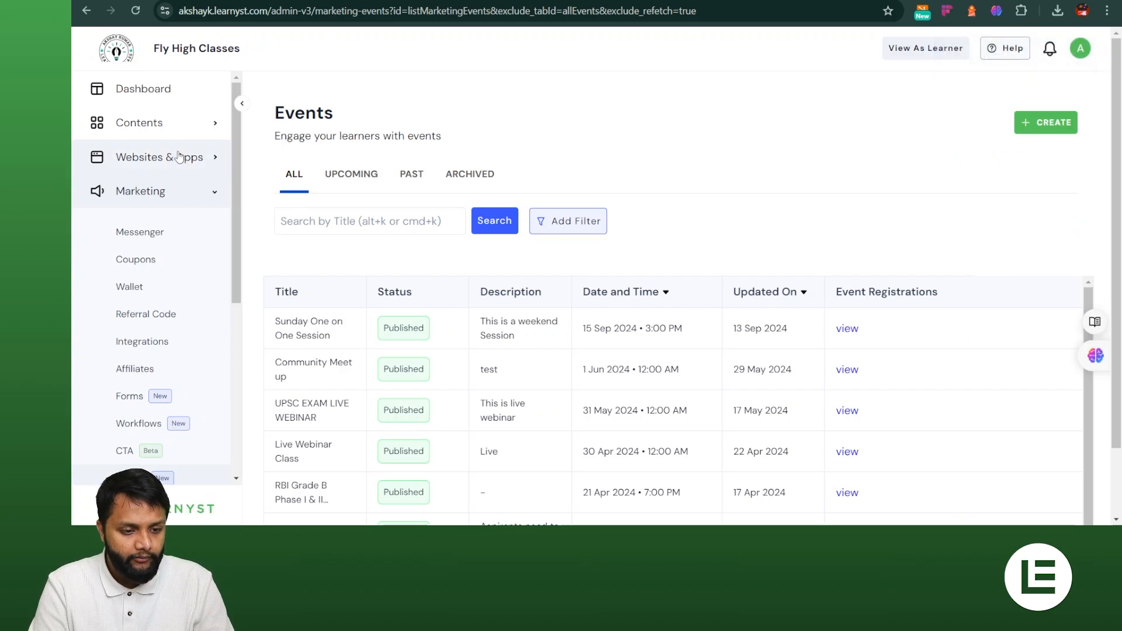
- Go to the admin dashboard's Marketing Forms list and start a new form
left_click(174, 146)
scroll(152, 351, "down", 6)
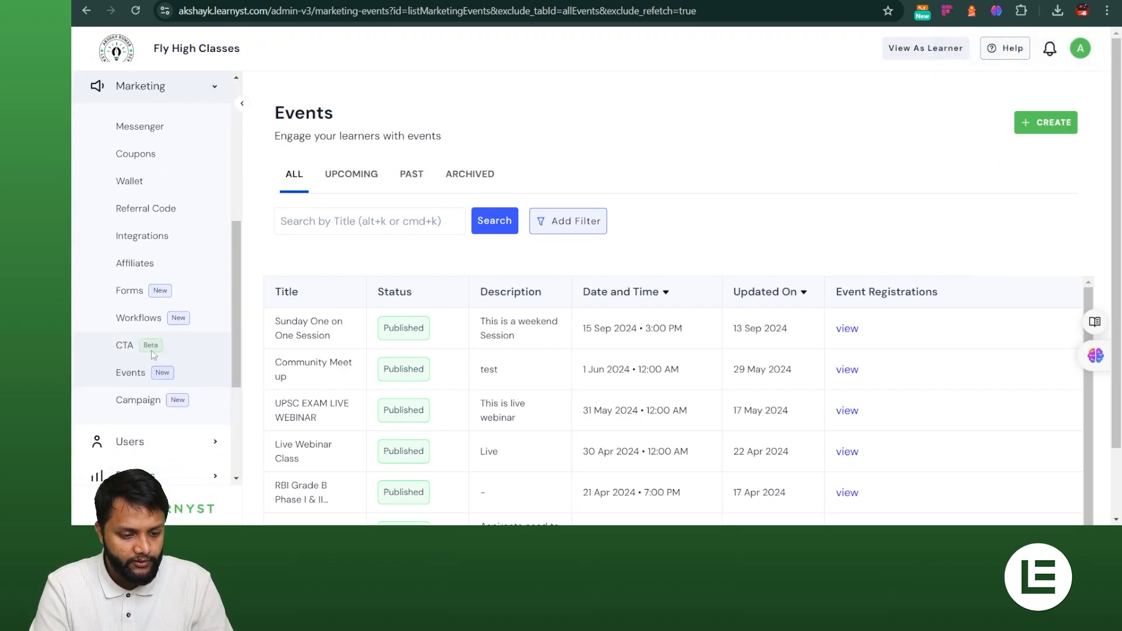
left_click(139, 264)
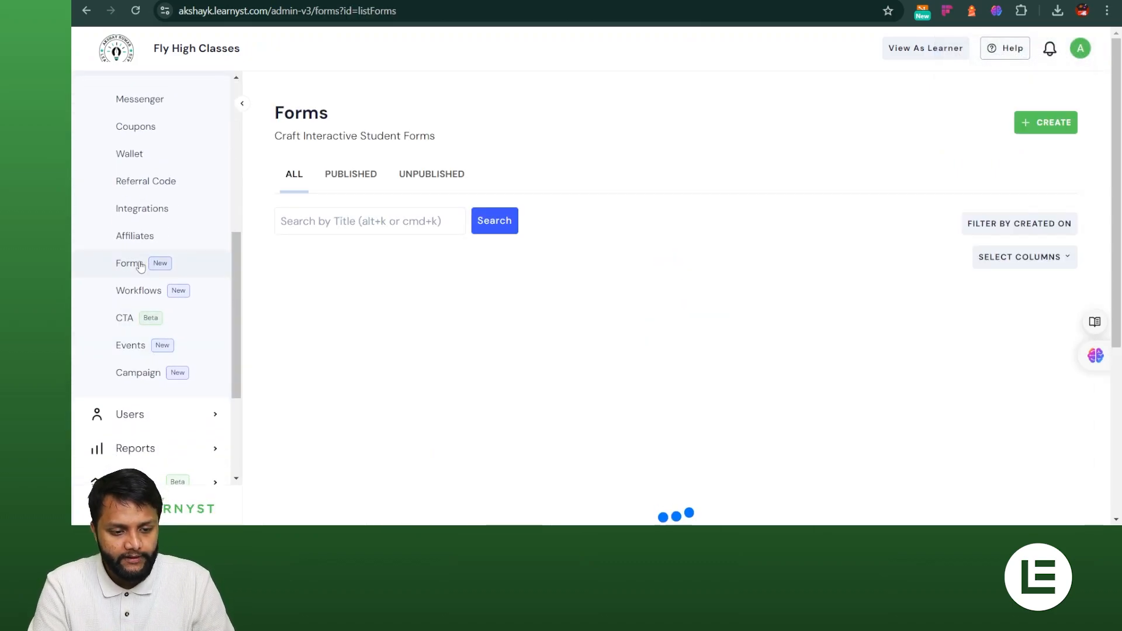
left_click(1030, 134)
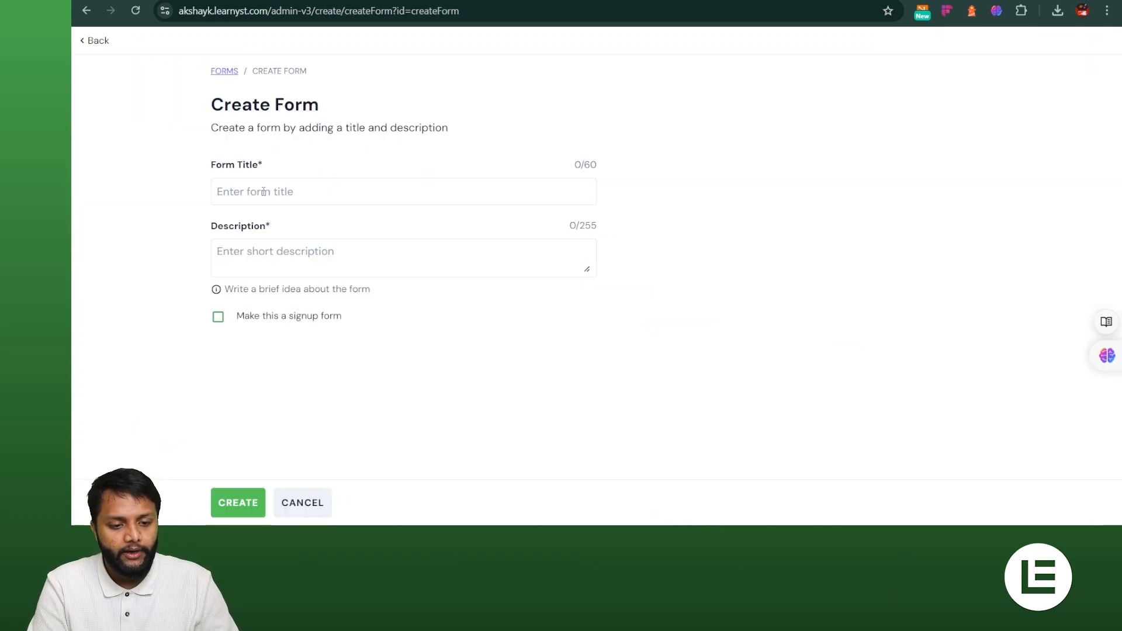
- Create signup form 'New Form for New People' described as 'This is a new way to get the data'
left_click(264, 191)
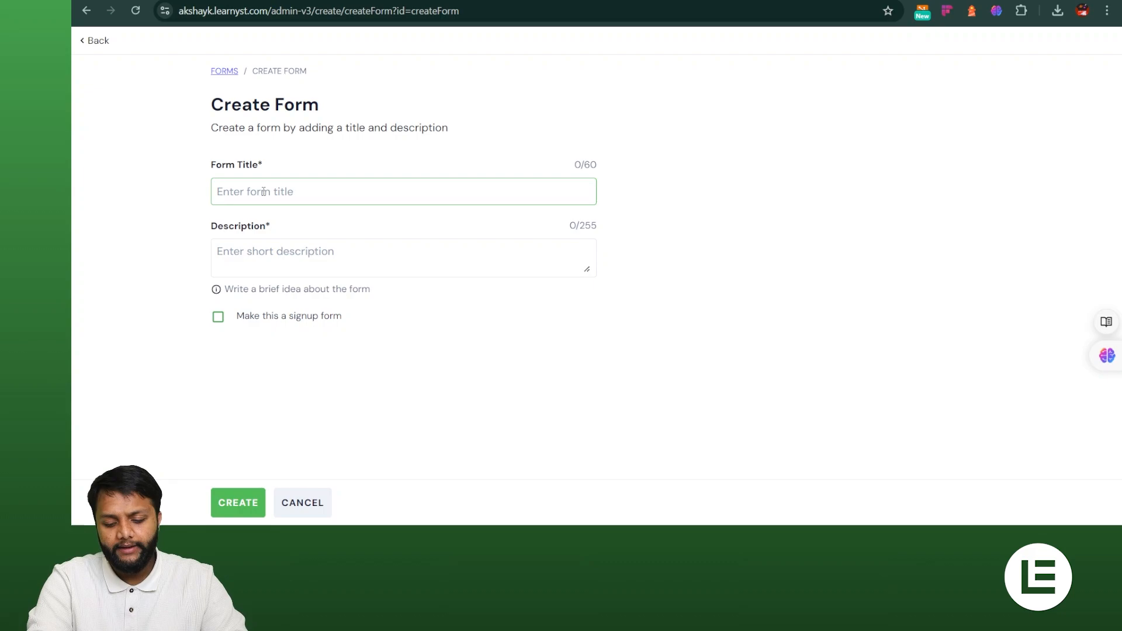
type("New Form")
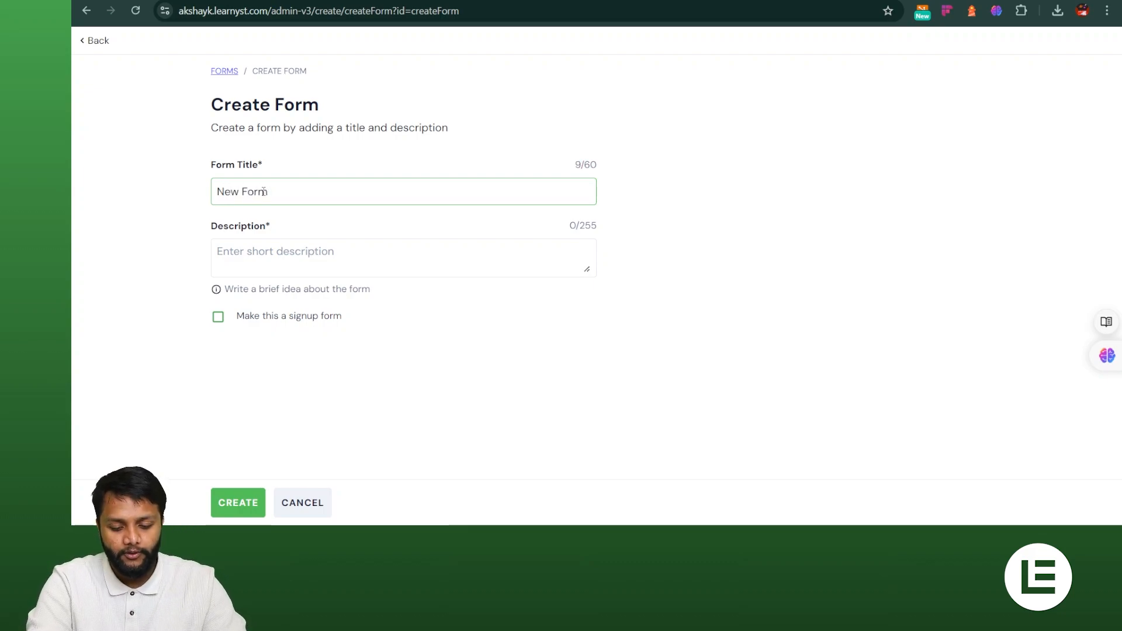
type(" for New Per")
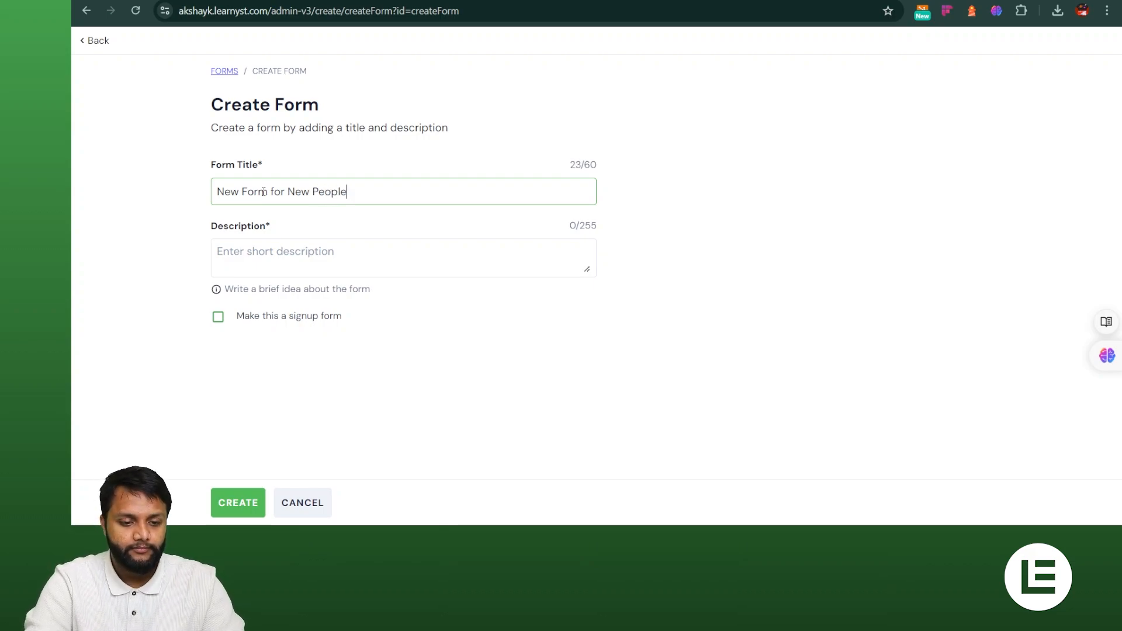
left_click(285, 264)
type("This ")
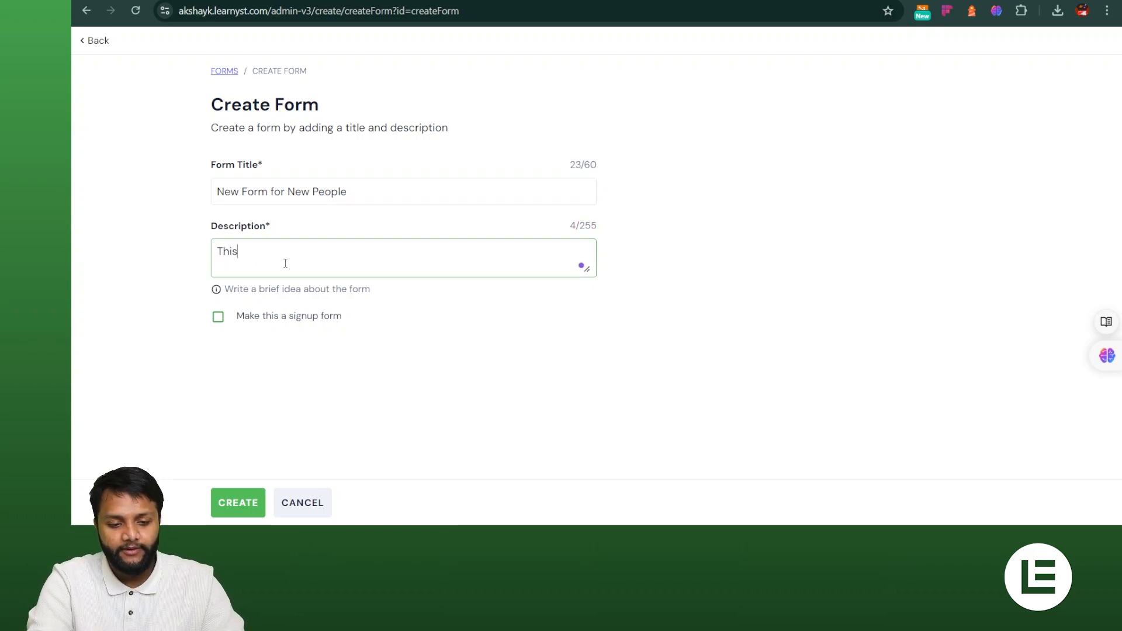
type("is a ne")
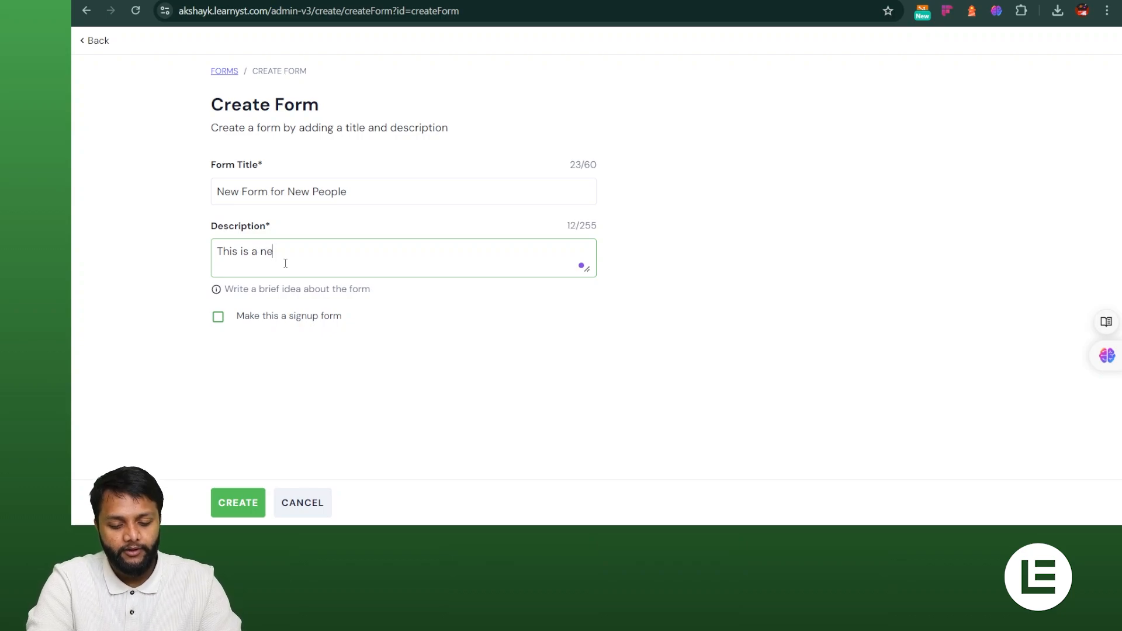
type("w way to ge")
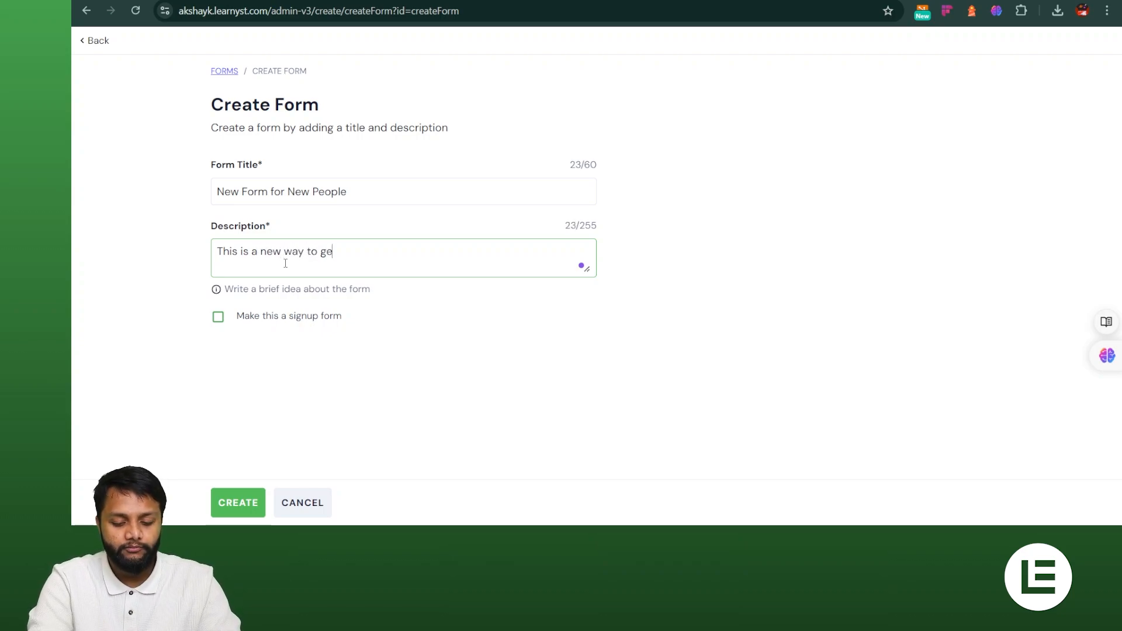
type("t the data")
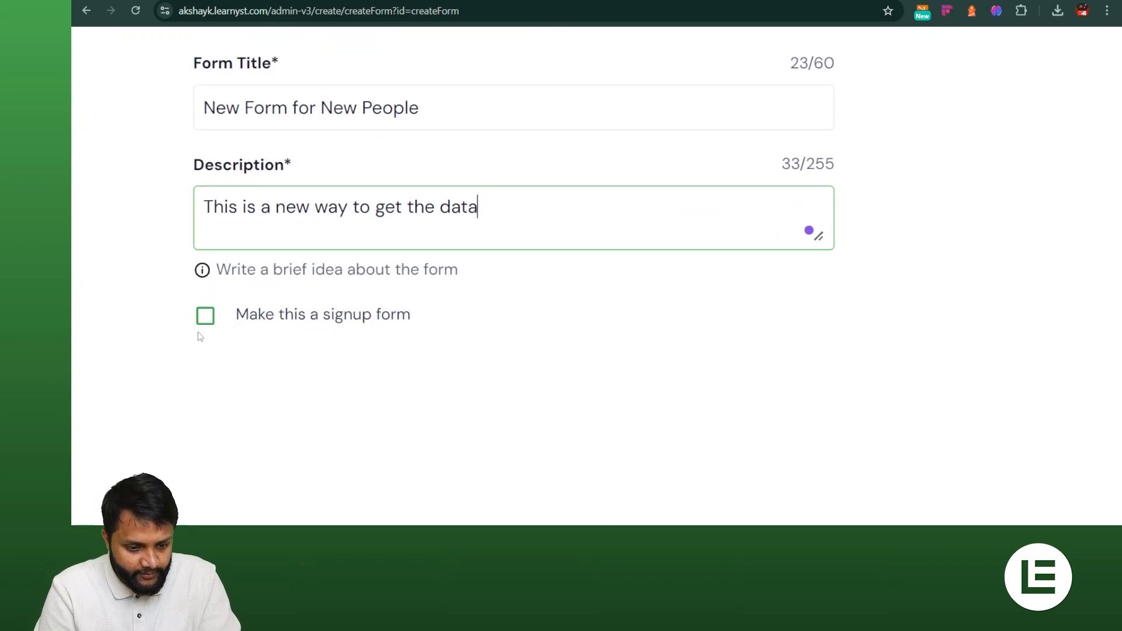
left_click(365, 325)
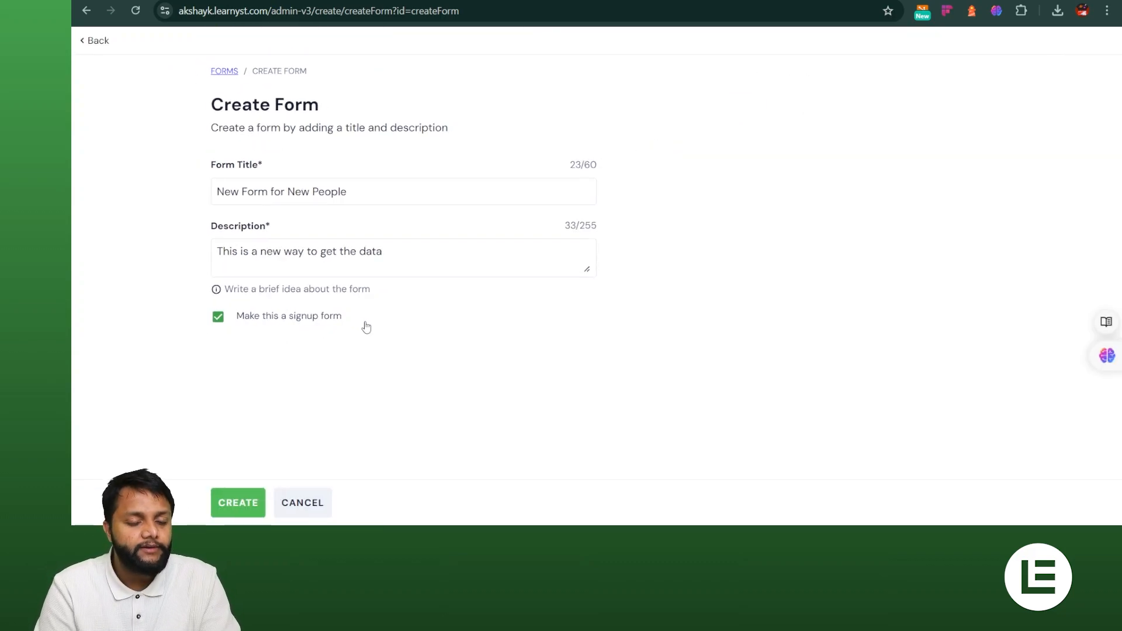
left_click(254, 505)
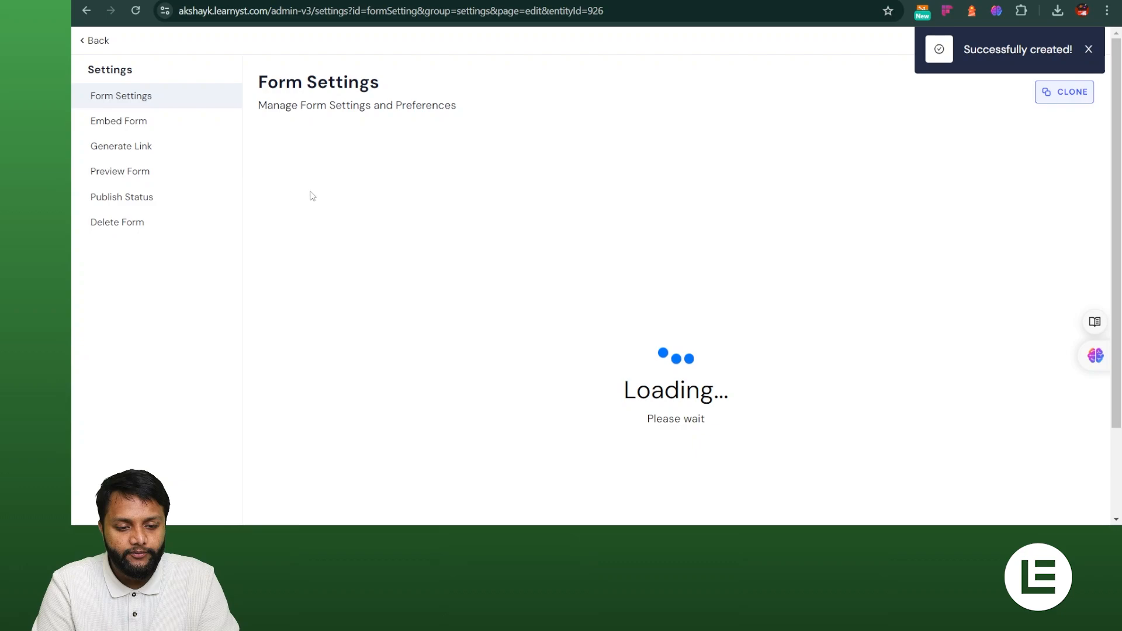
- Publish the new form as Live and return to the Forms list
left_click(125, 196)
left_click(319, 177)
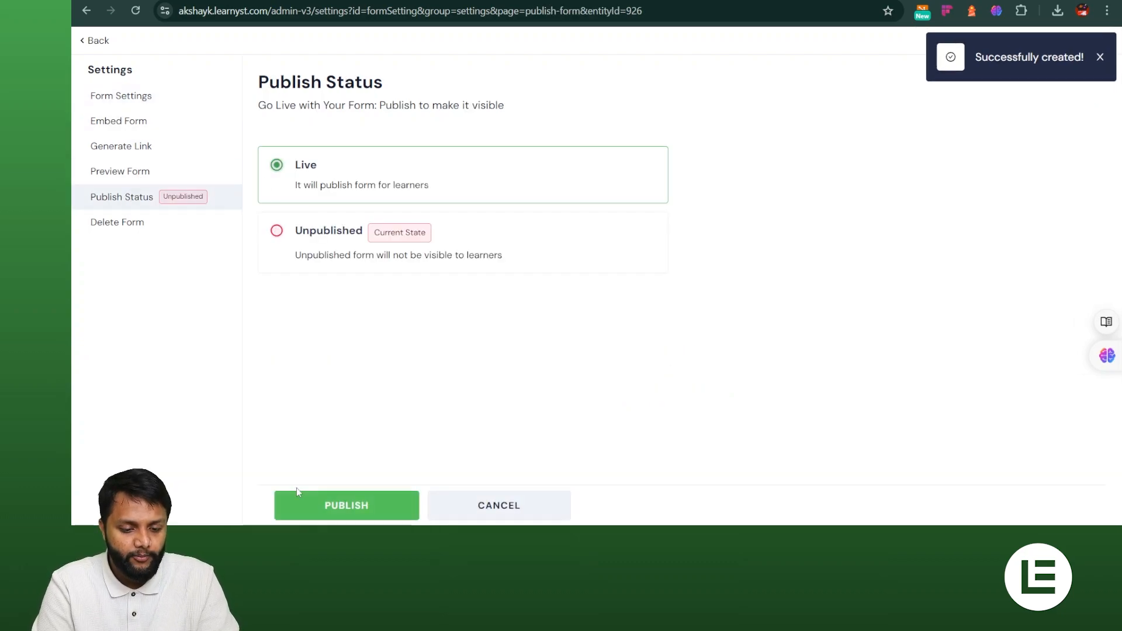
left_click(307, 504)
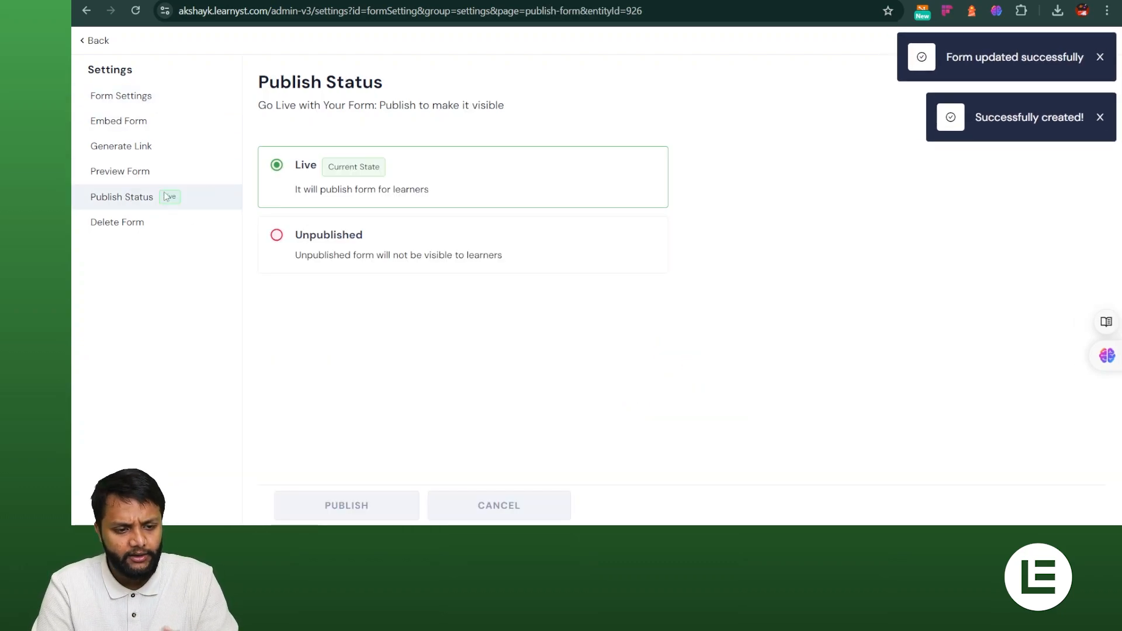
left_click(93, 40)
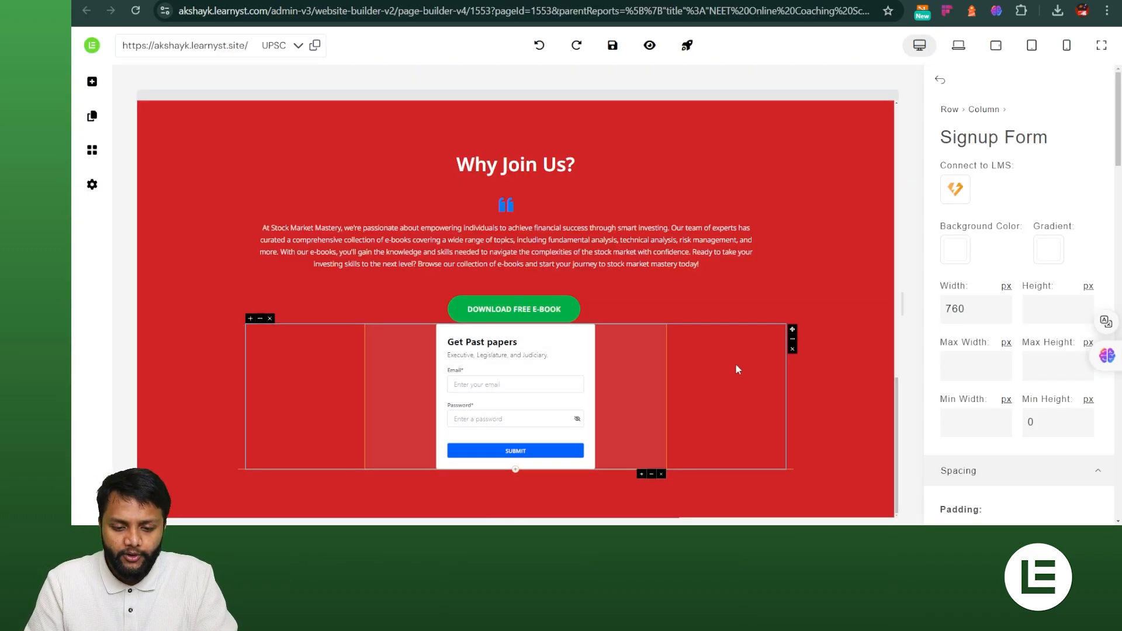
- Link the signup form widget to 'New Form for New People' and save
left_click(955, 188)
left_click(1040, 121)
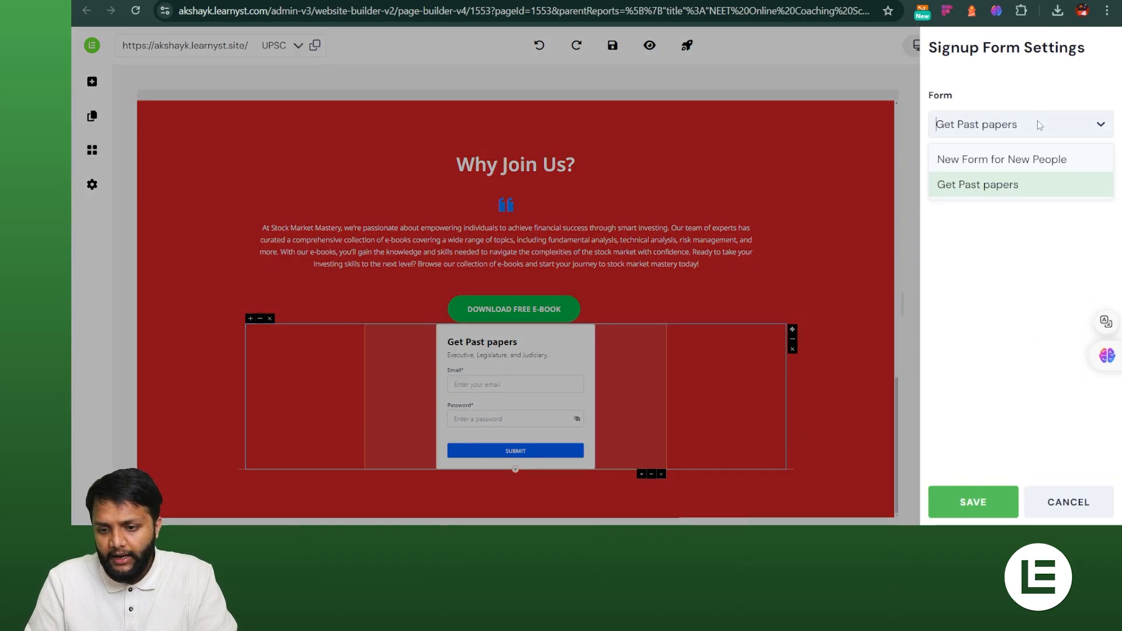
left_click(1006, 166)
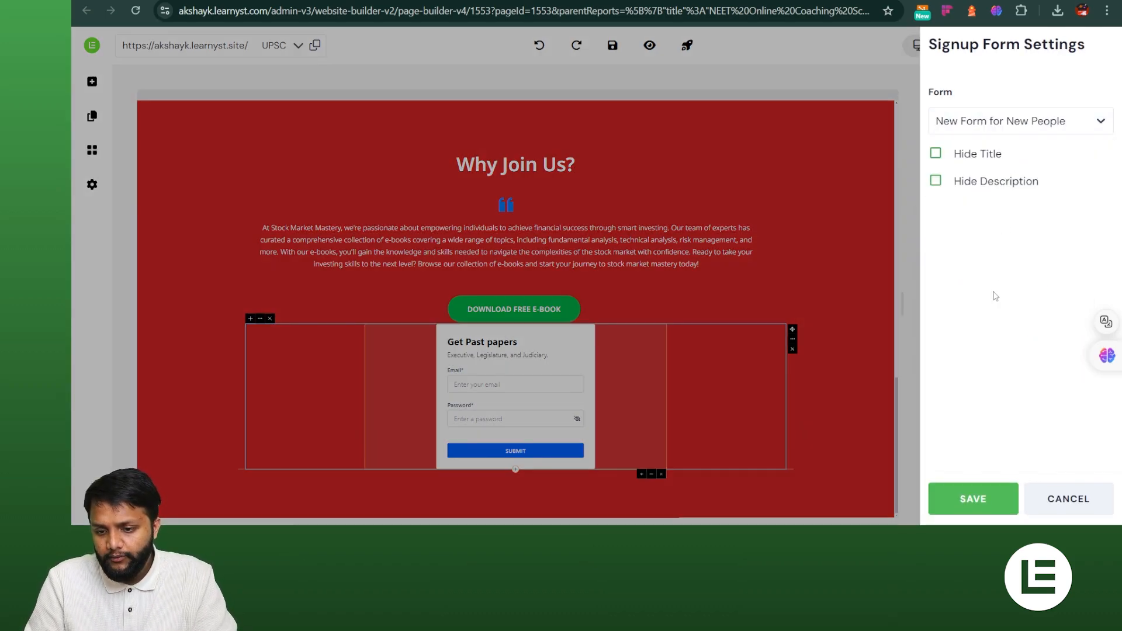
left_click(971, 496)
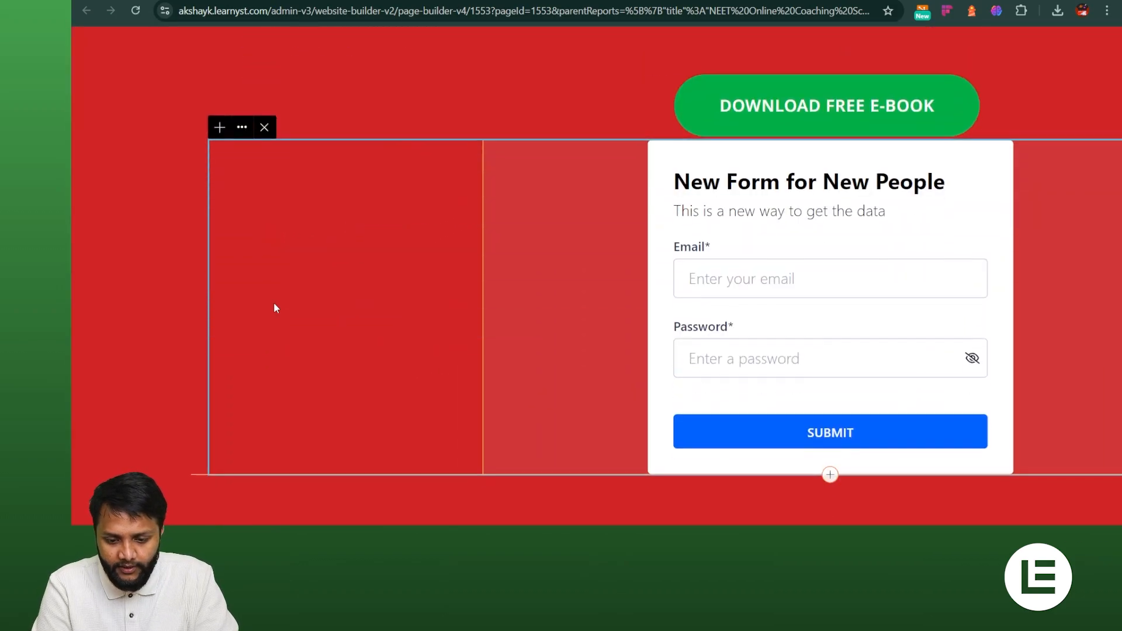
left_click(275, 304)
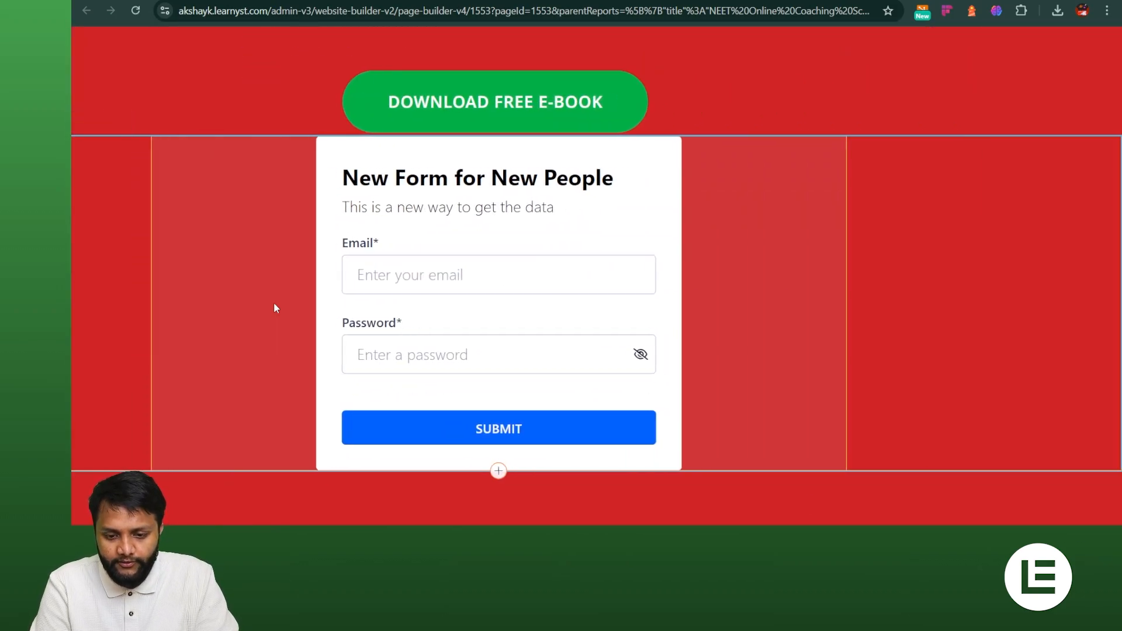
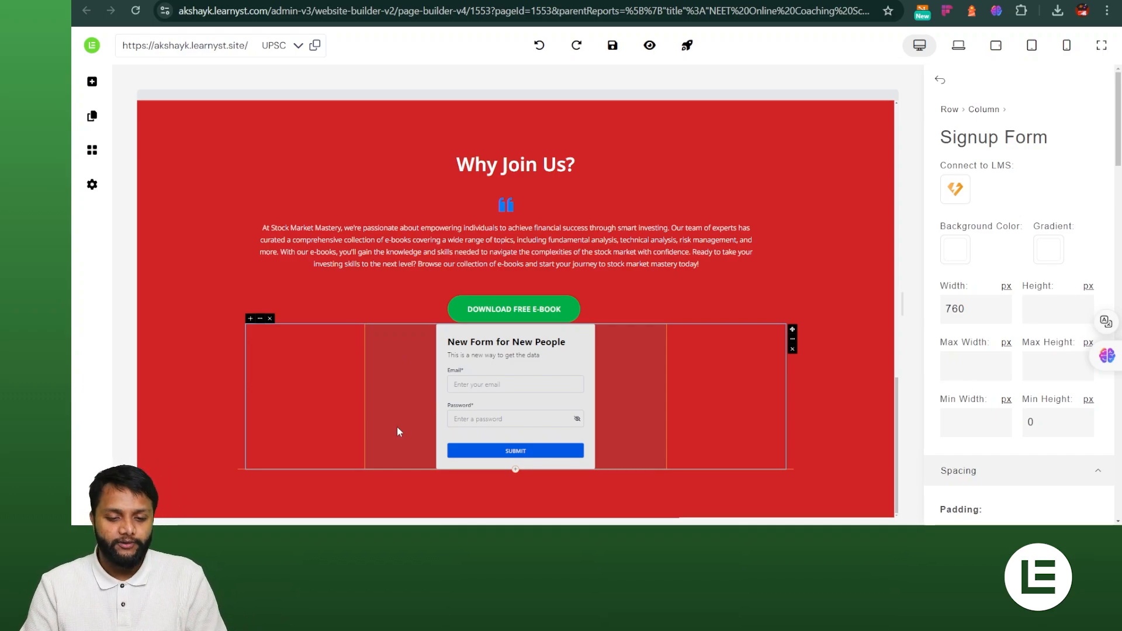
- Add a Ratings widget below the signup form in the red section
left_click(87, 151)
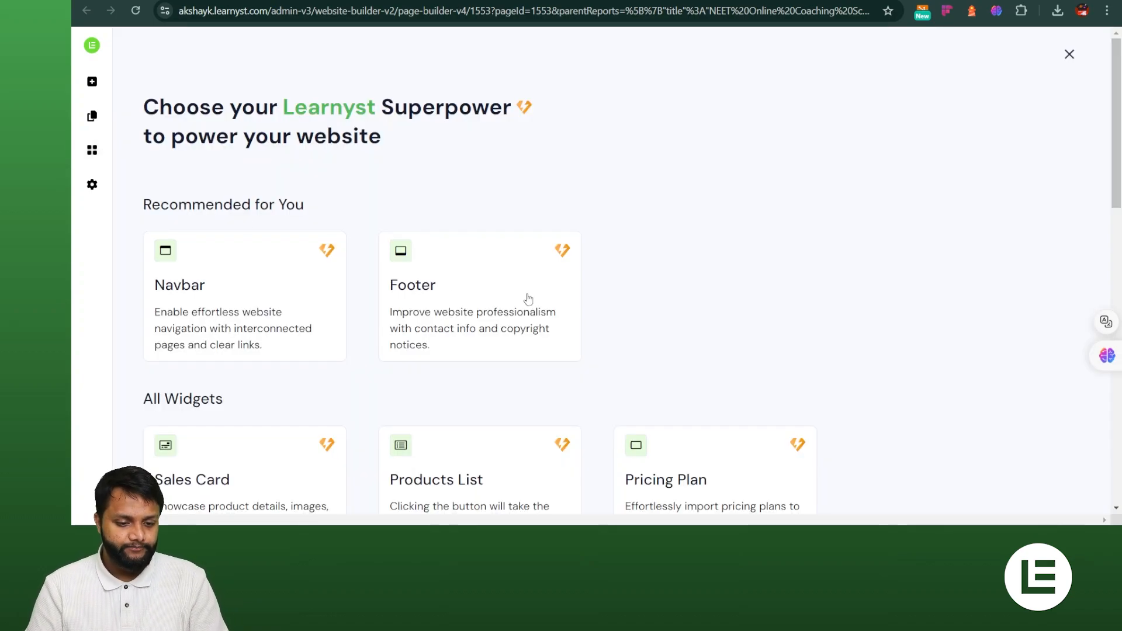
scroll(550, 374, "down", 6)
scroll(561, 390, "down", 5)
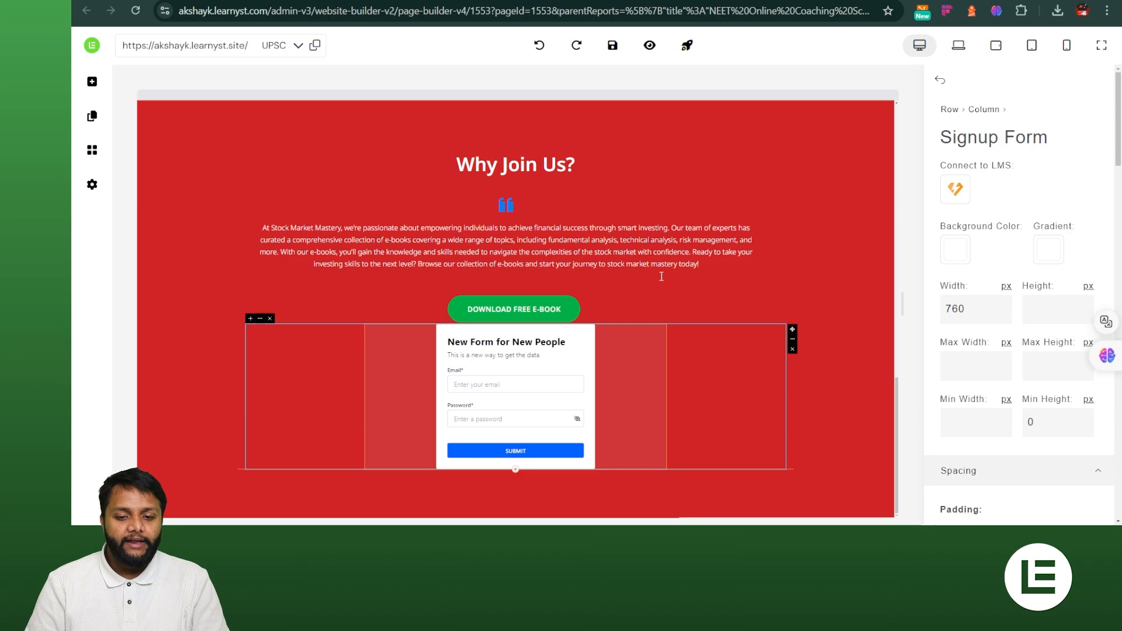
left_click(661, 277)
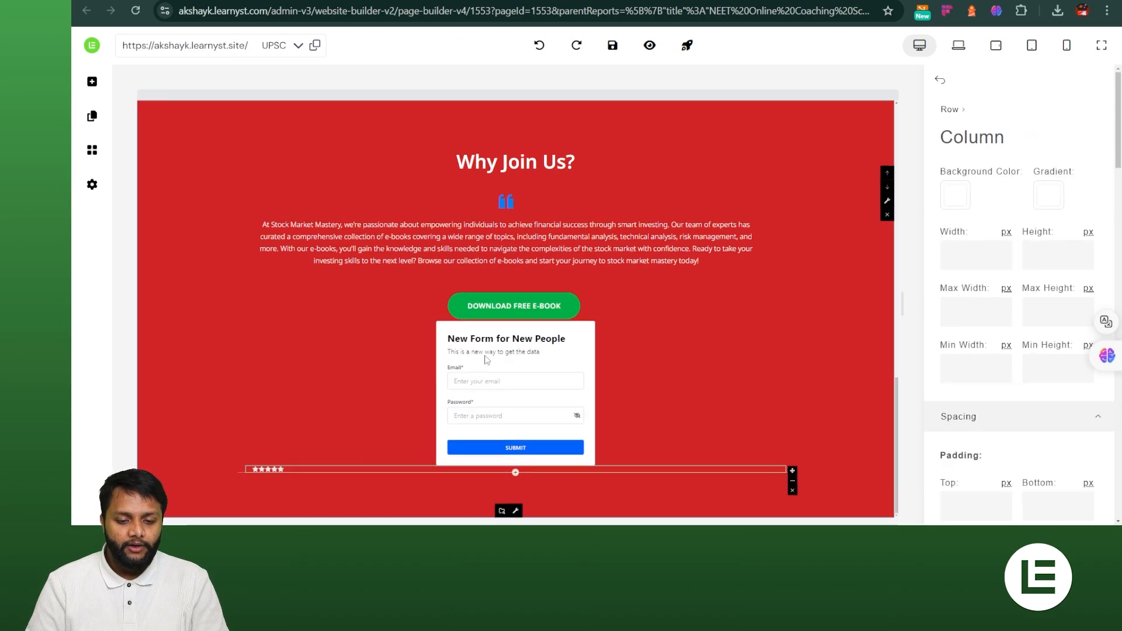
left_click(284, 470)
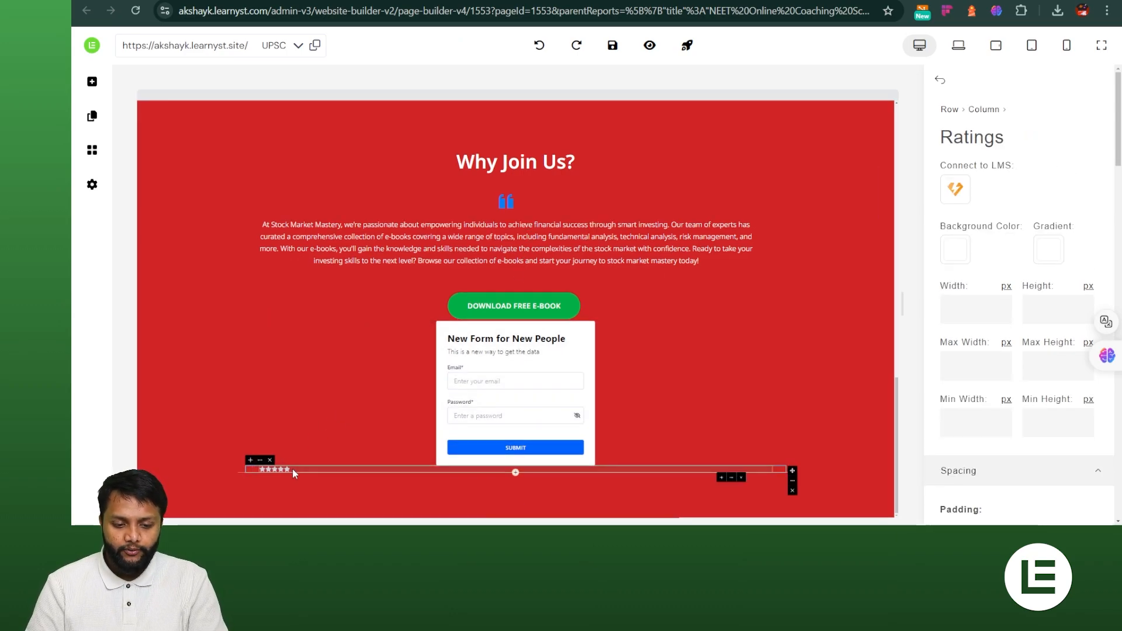
left_click(864, 201)
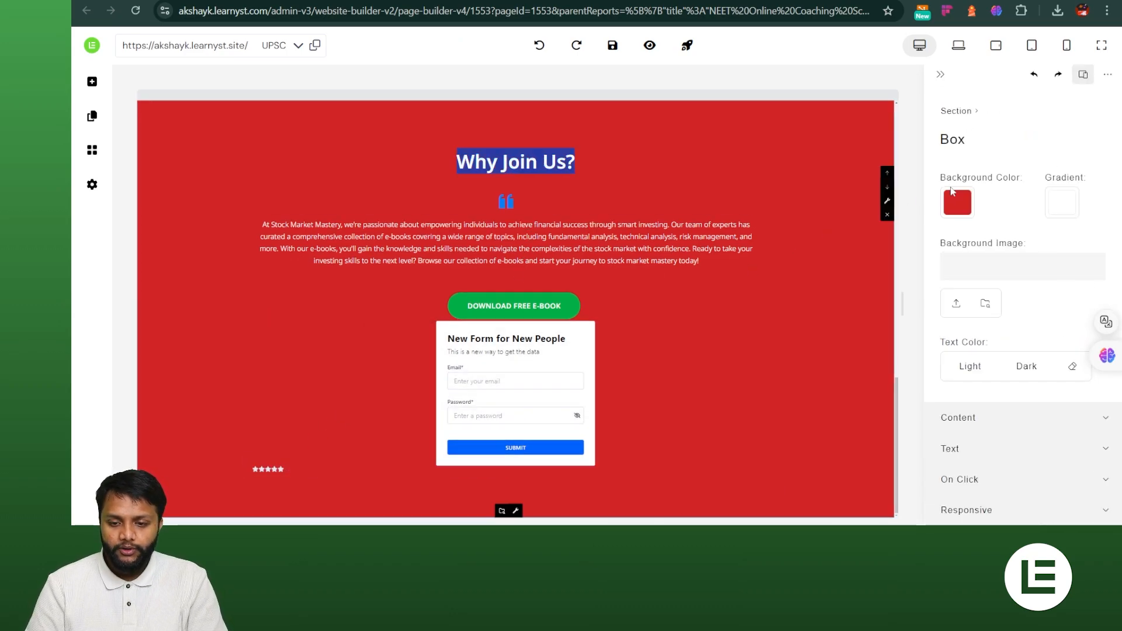
left_click(283, 466)
left_click(283, 472)
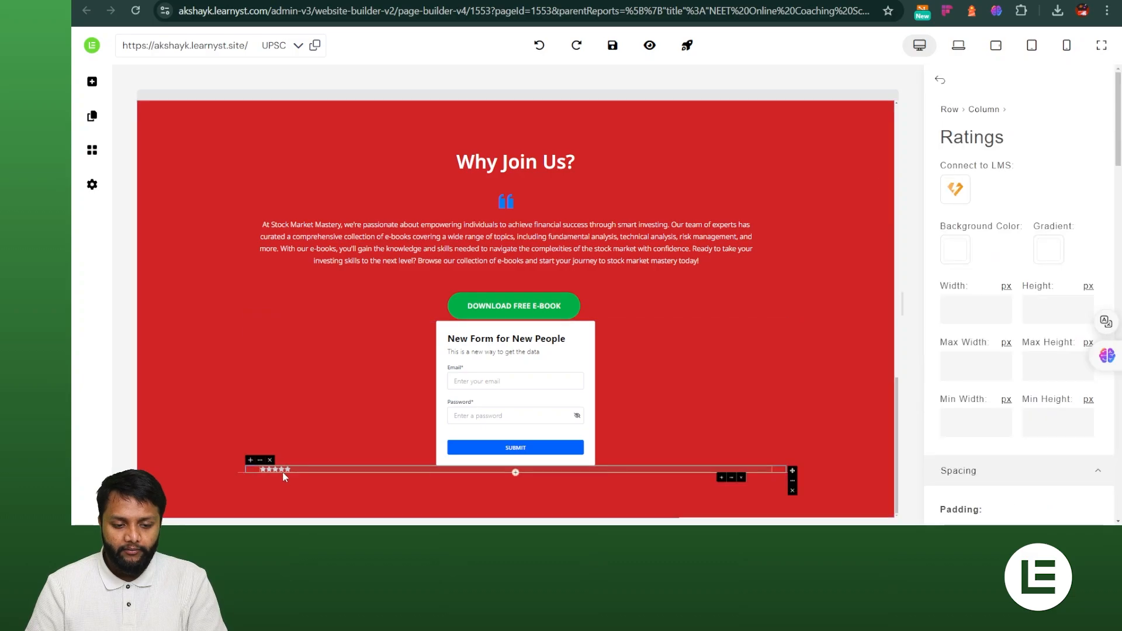
- Set the rating's star icon size to 40 and rating value to 2, and save
left_click(956, 189)
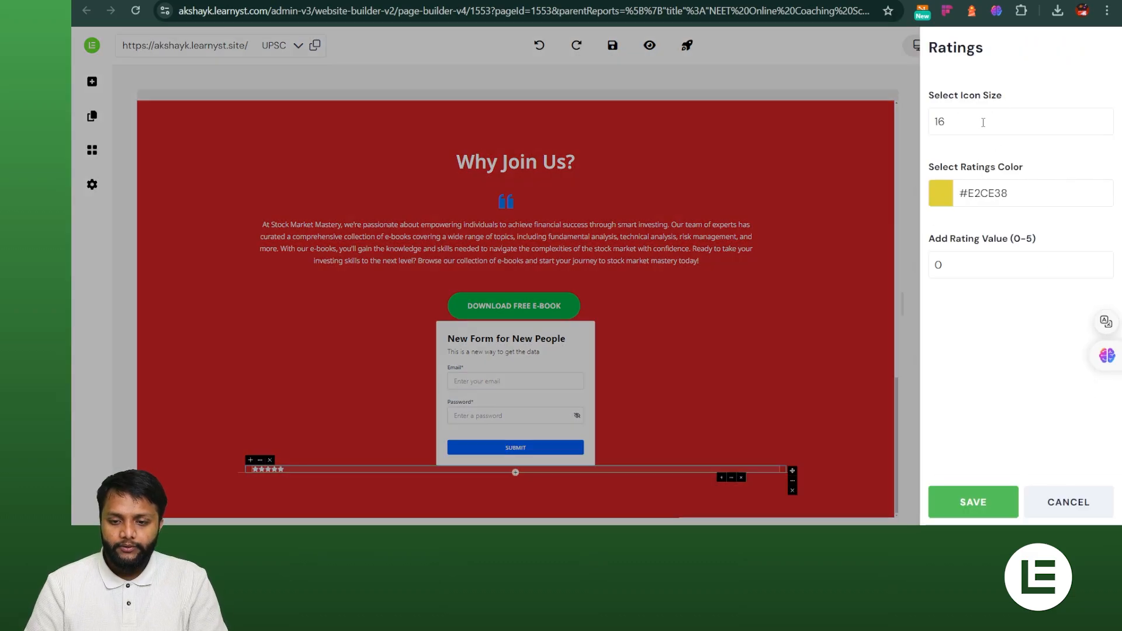
left_click_drag(984, 122, 905, 138)
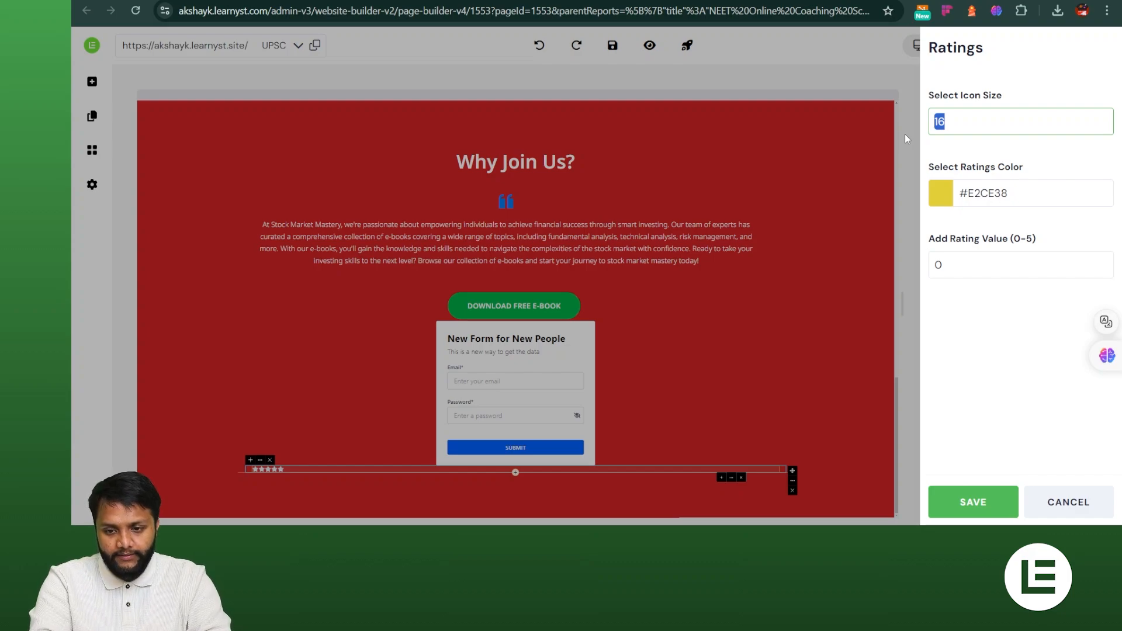
type("40")
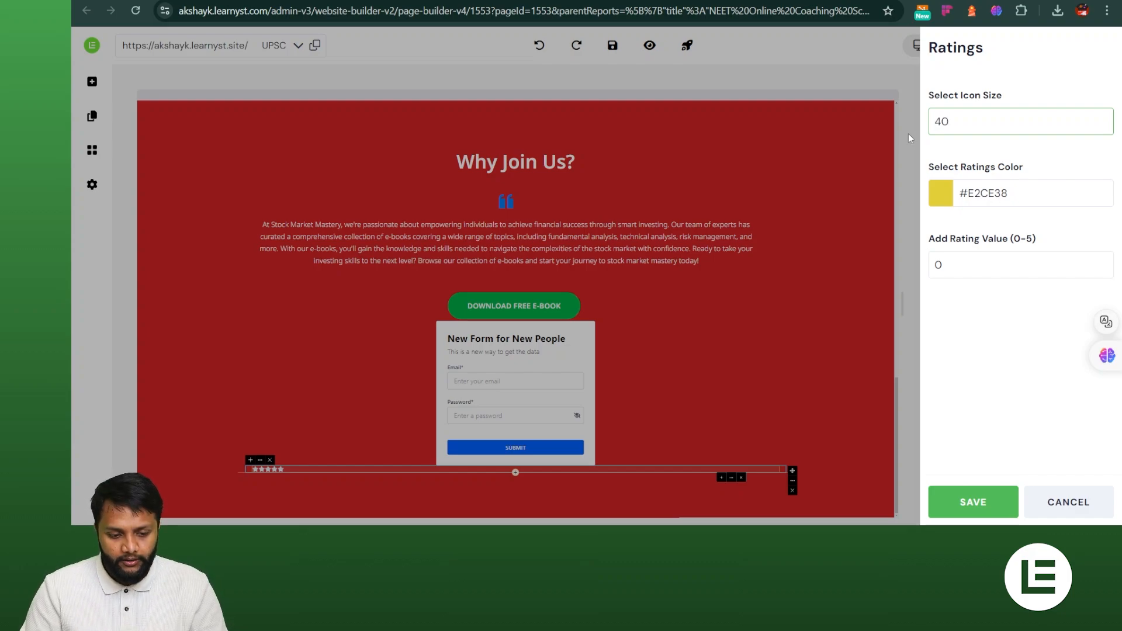
left_click(976, 274)
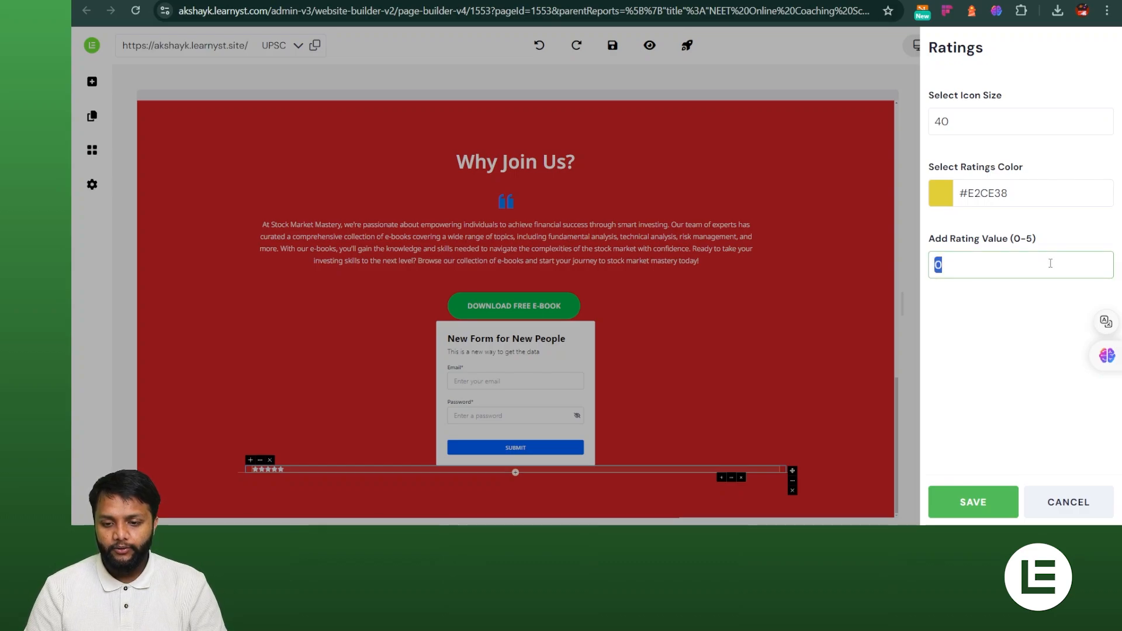
left_click(974, 506)
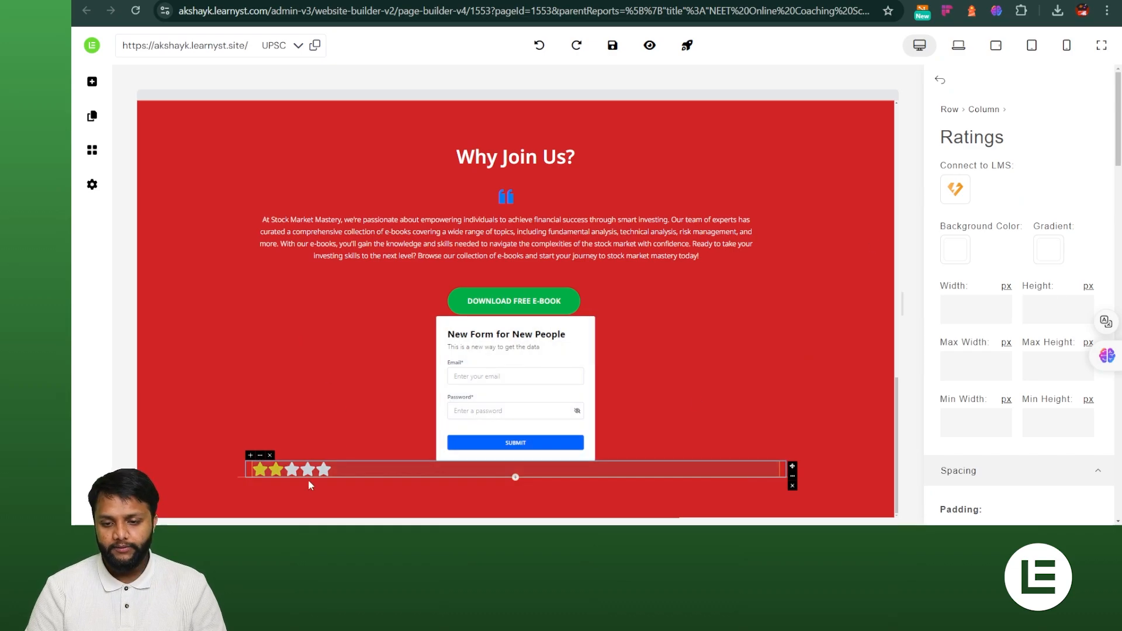
left_click(400, 429)
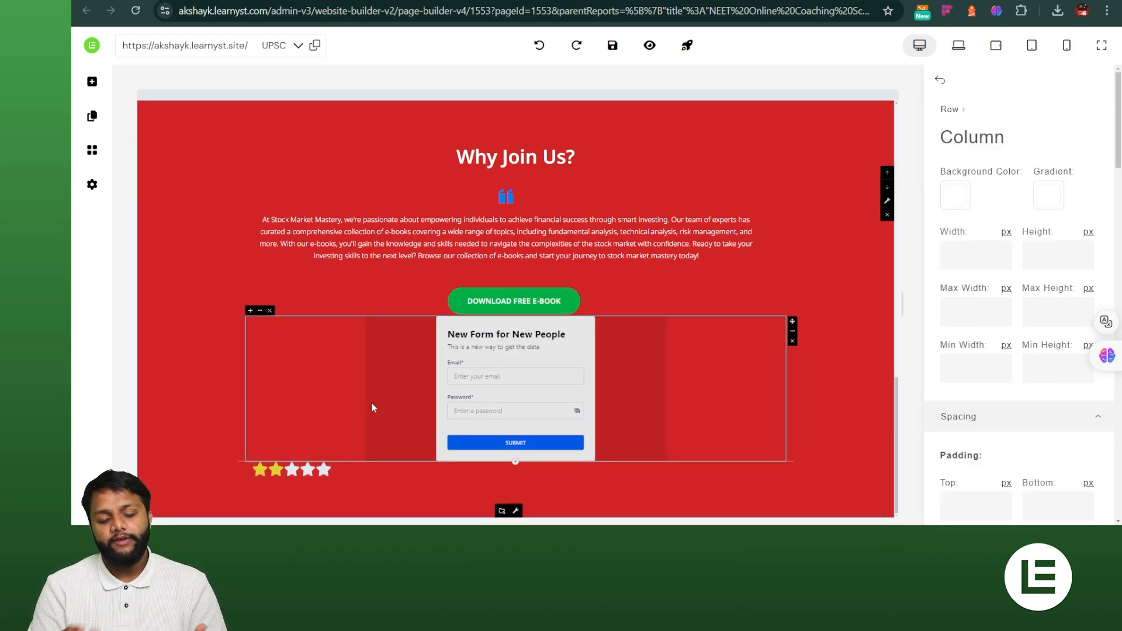
- Delete the signup form row and add a Sales Card widget in its place
left_click(514, 356)
left_click(793, 341)
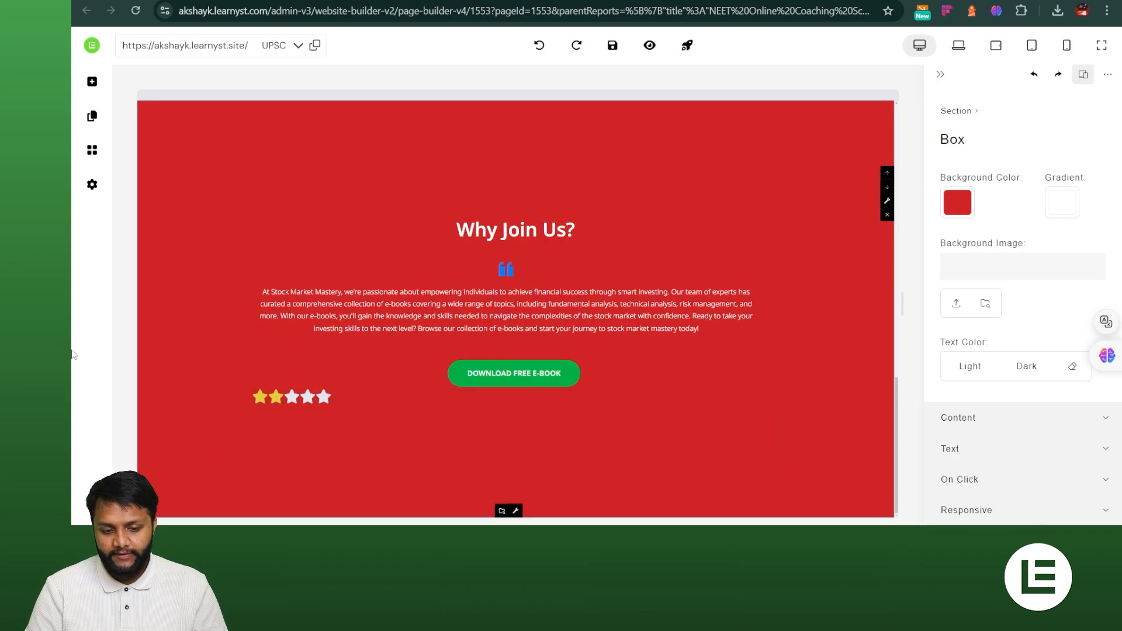
left_click(91, 150)
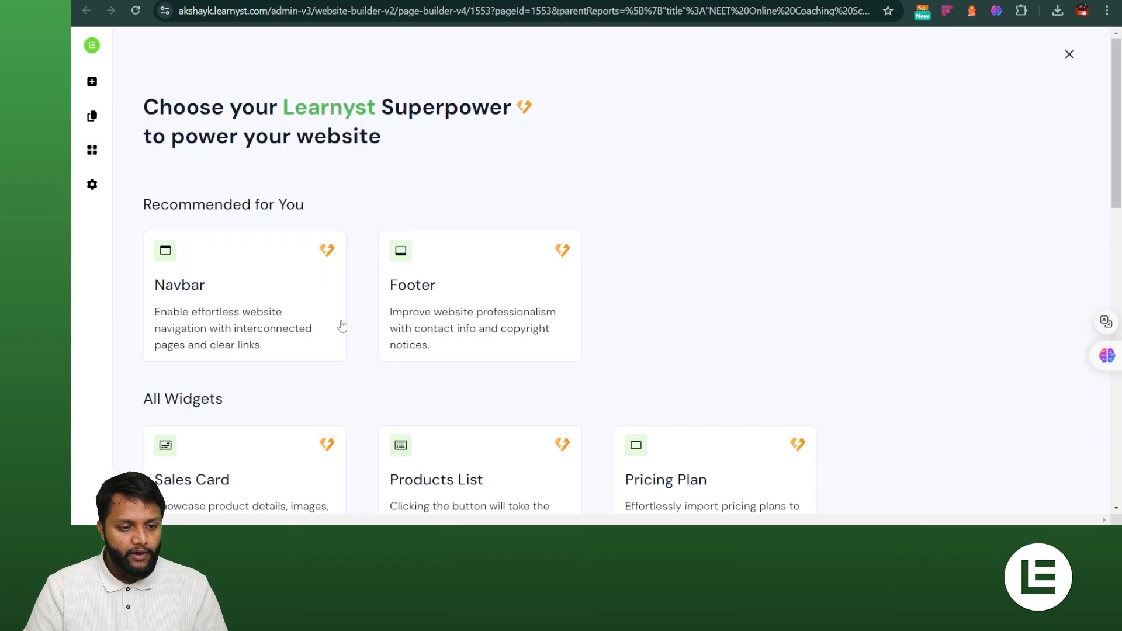
scroll(503, 416, "down", 5)
left_click(236, 146)
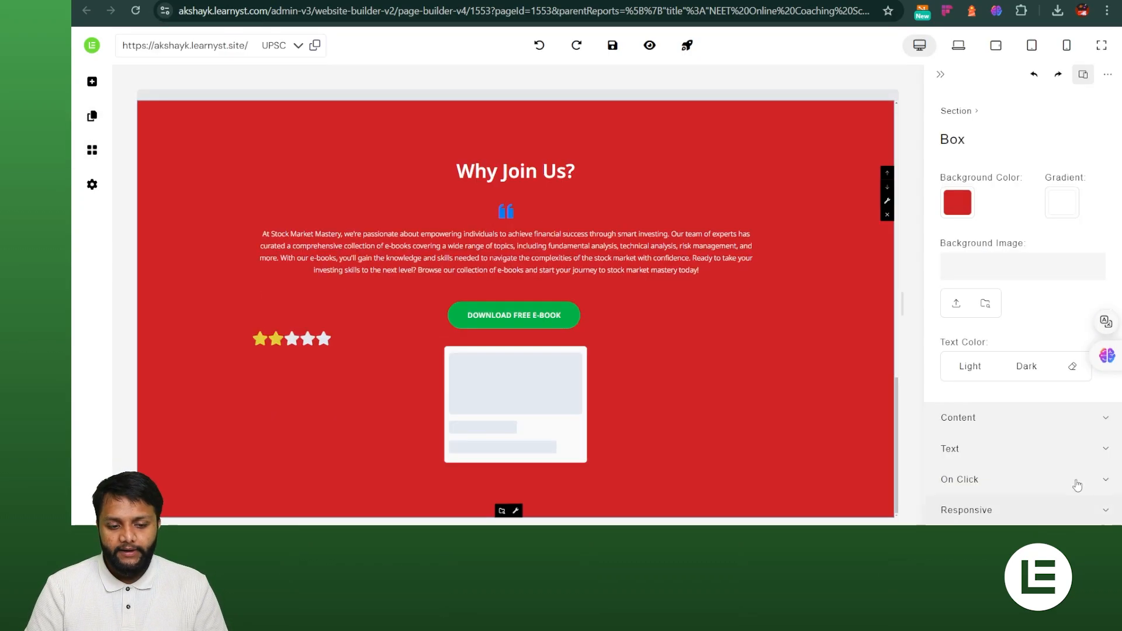
- Check the rating row's extra options and reselect the star rating element
left_click(282, 341)
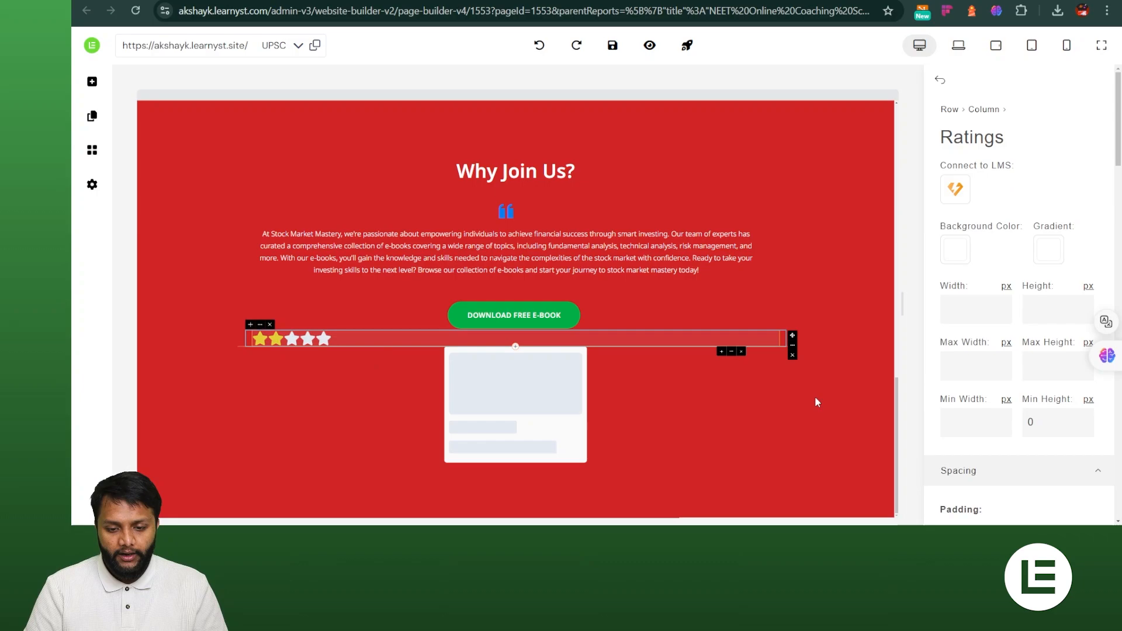
left_click(794, 350)
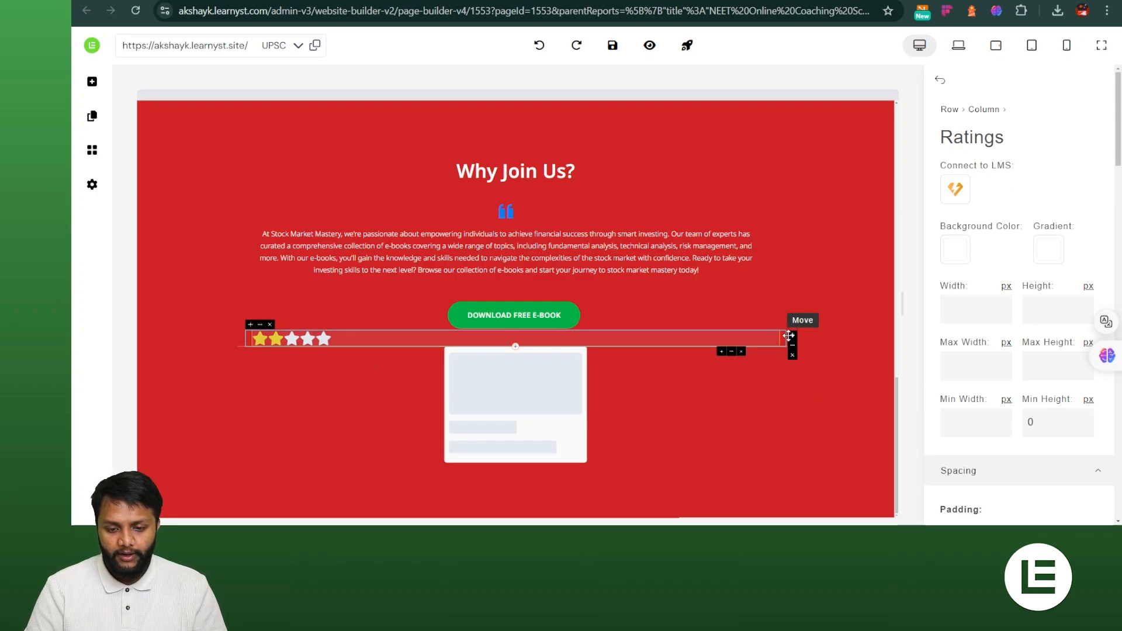
left_click(871, 339)
left_click(655, 344)
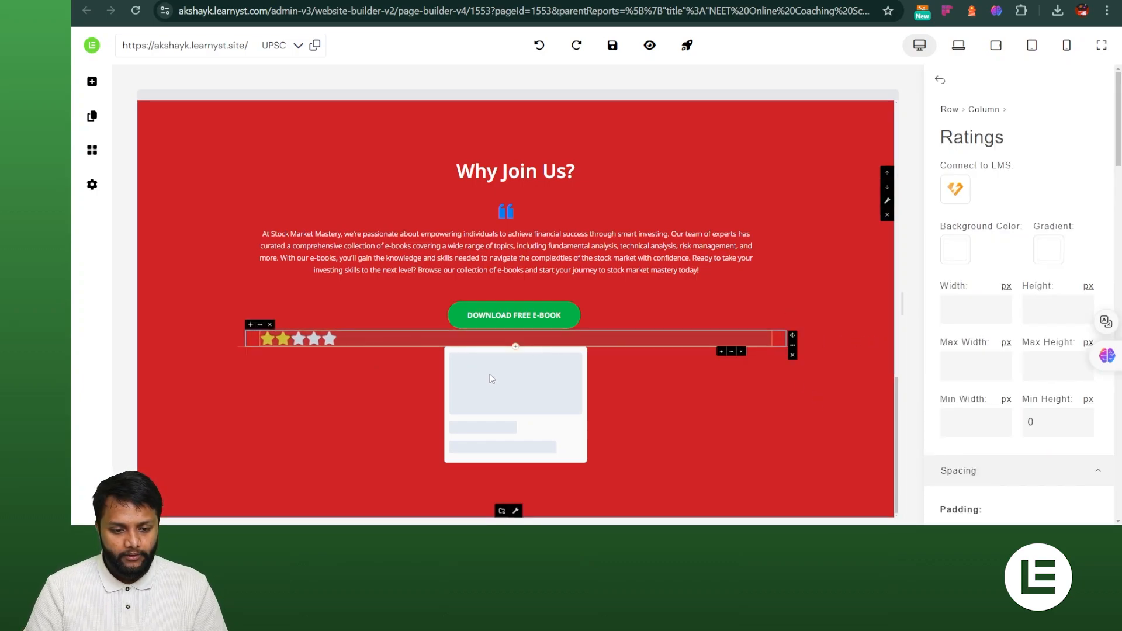
left_click(483, 388)
left_click(578, 481)
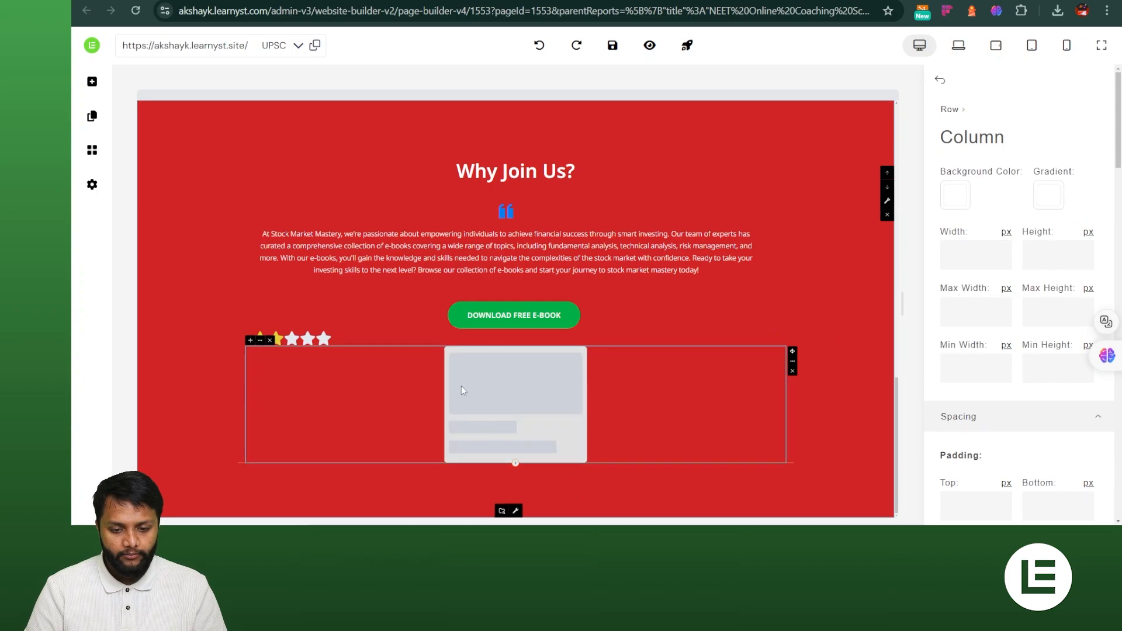
left_click(292, 330)
left_click(308, 339)
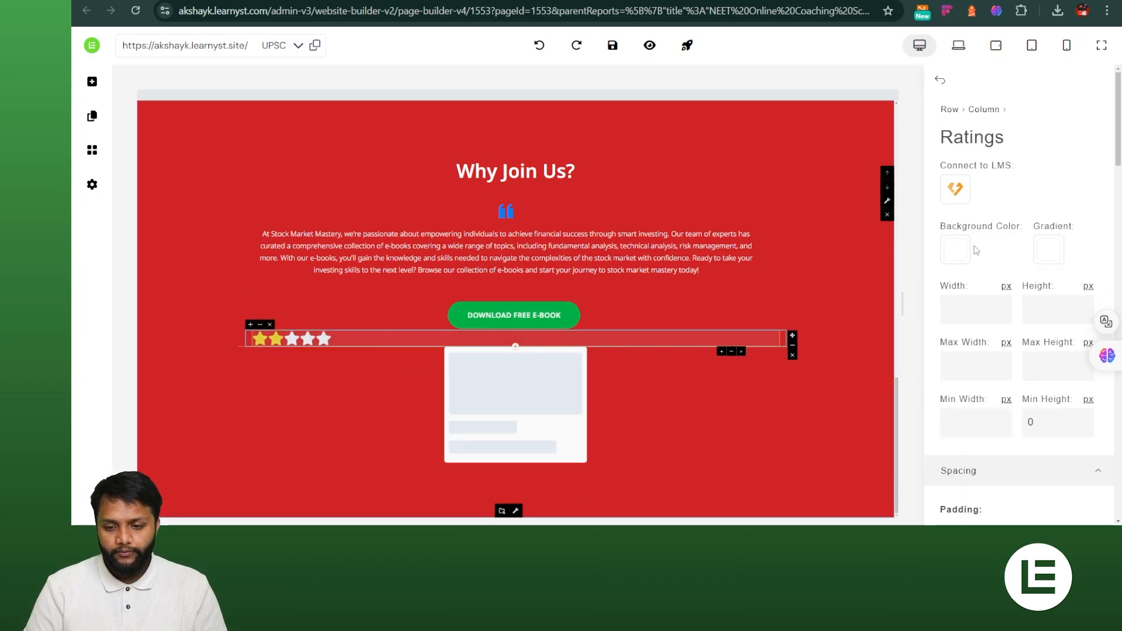
- Change the rating value from 2 to 4.6 and save it
left_click(963, 189)
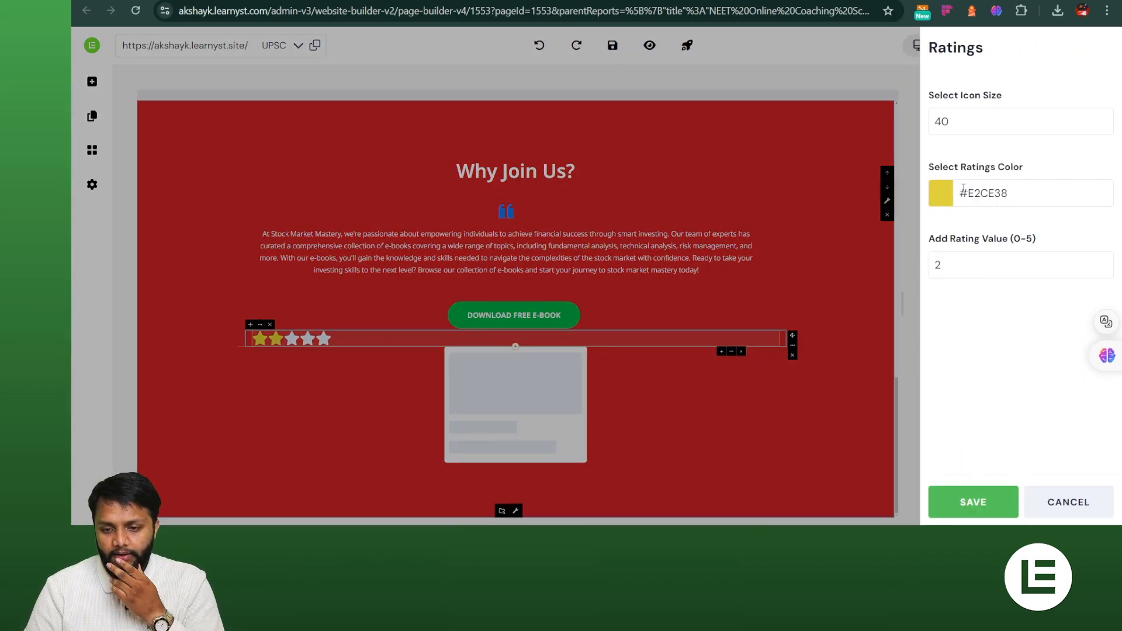
double_click(967, 269)
type("4")
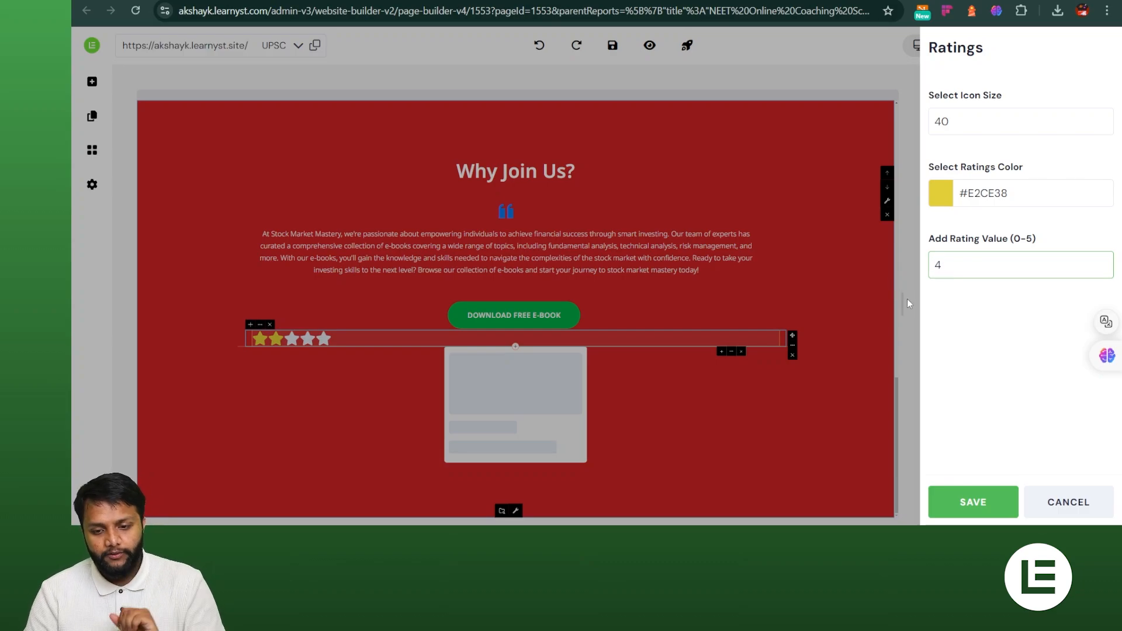
type(".6")
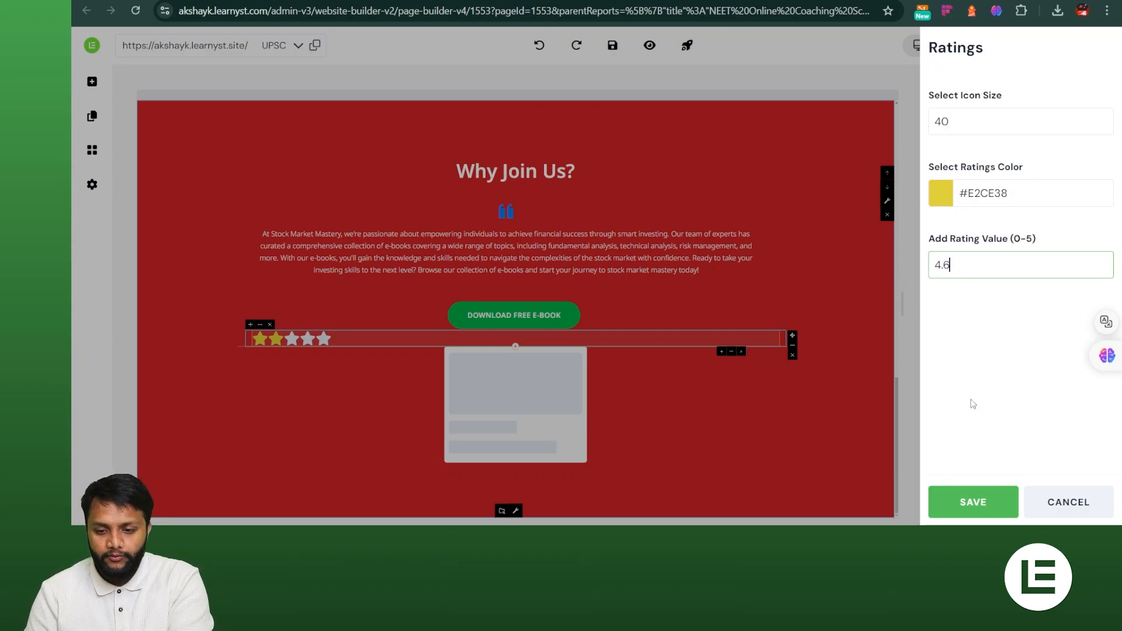
left_click(975, 501)
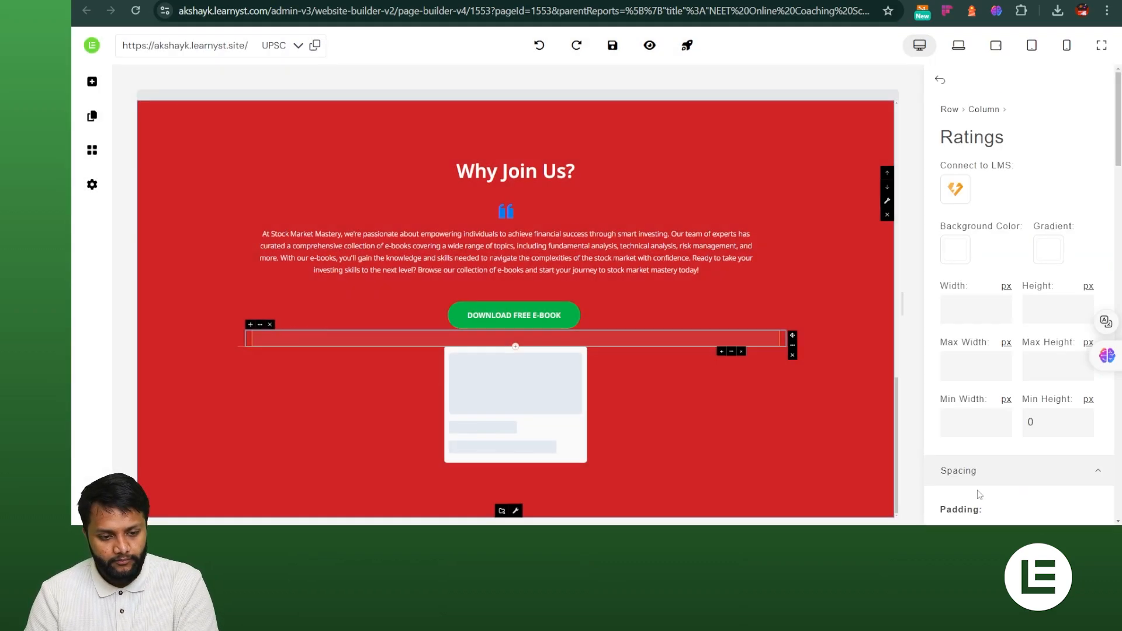
left_click(278, 403)
left_click(544, 405)
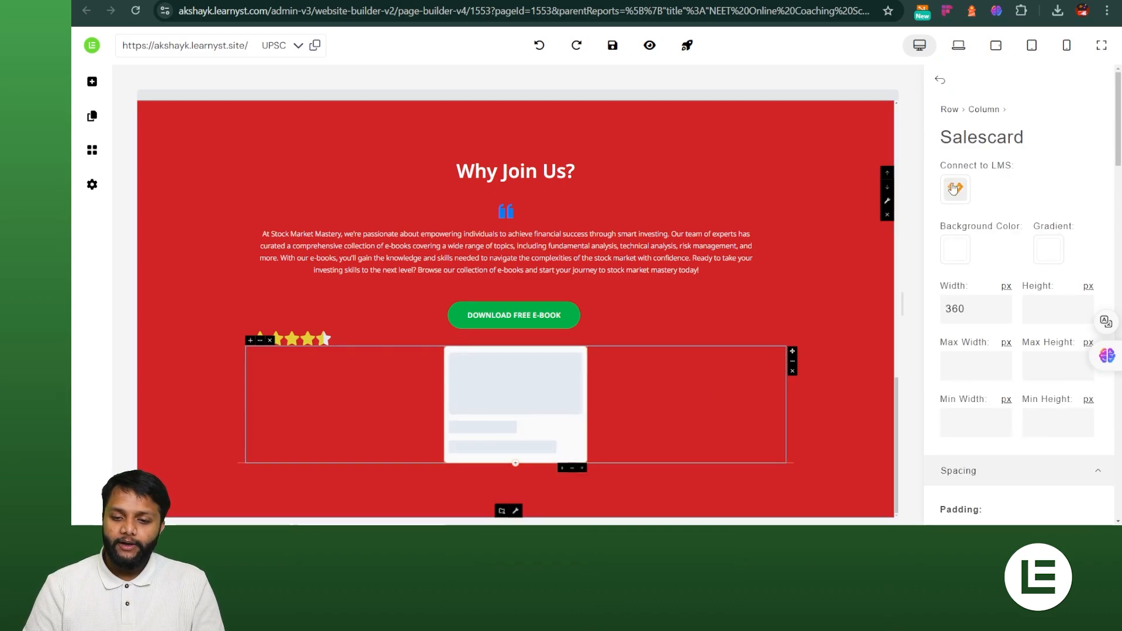
- Set the Sales Card to UPSC 2023 Prelims with the 'Go to Product Details' action, and save
left_click(953, 189)
left_click(990, 123)
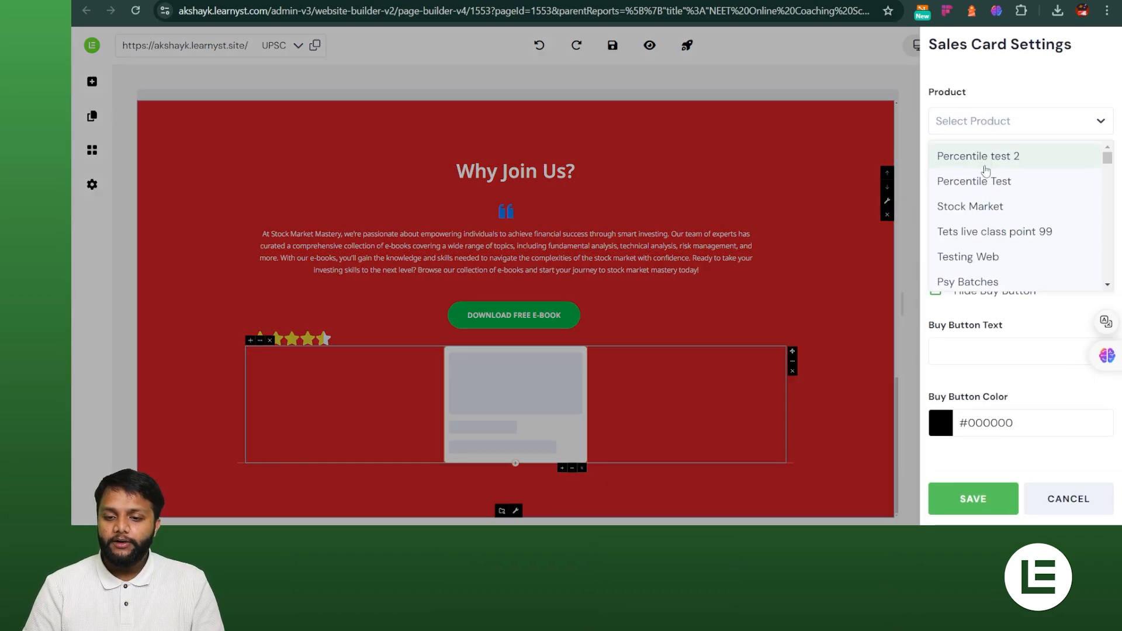
type("upl")
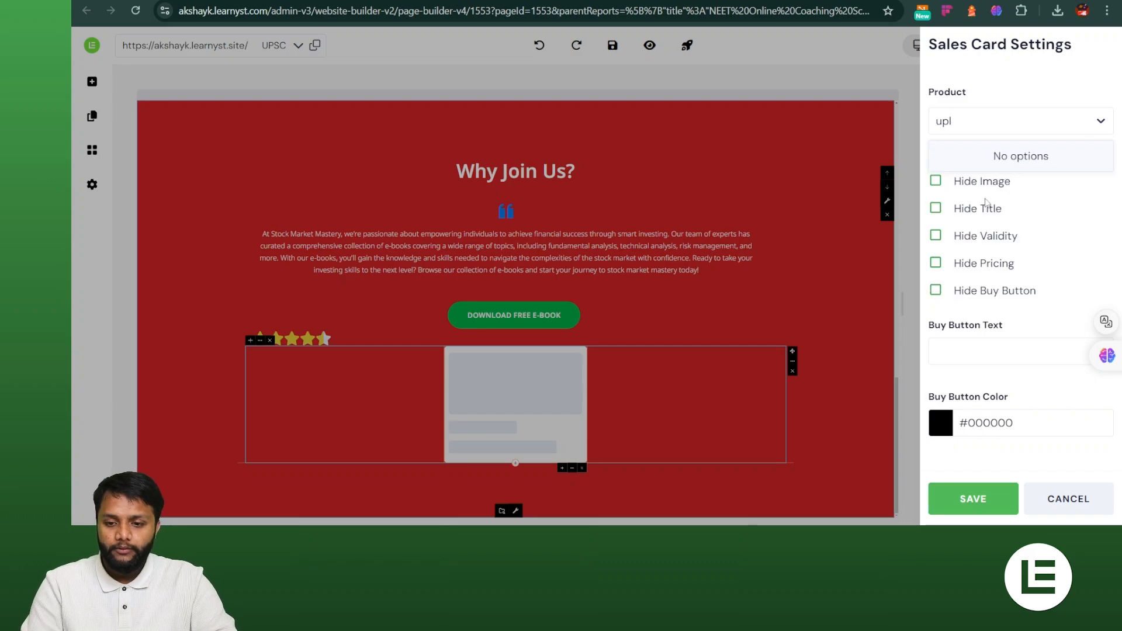
key("BackSpace")
type("sc")
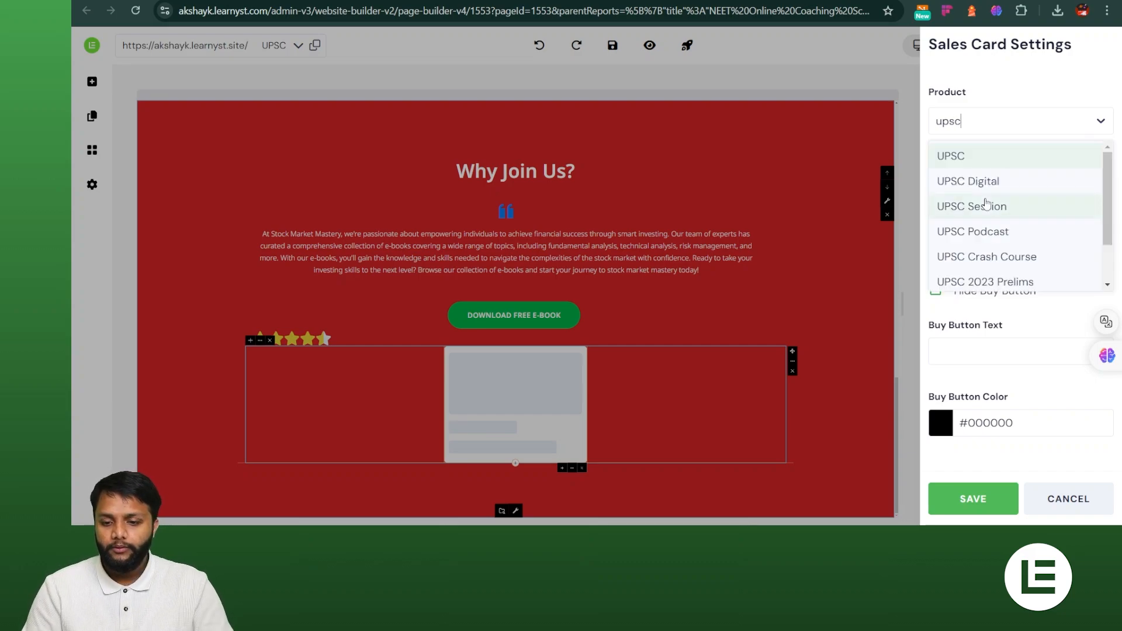
left_click(981, 287)
left_click(997, 260)
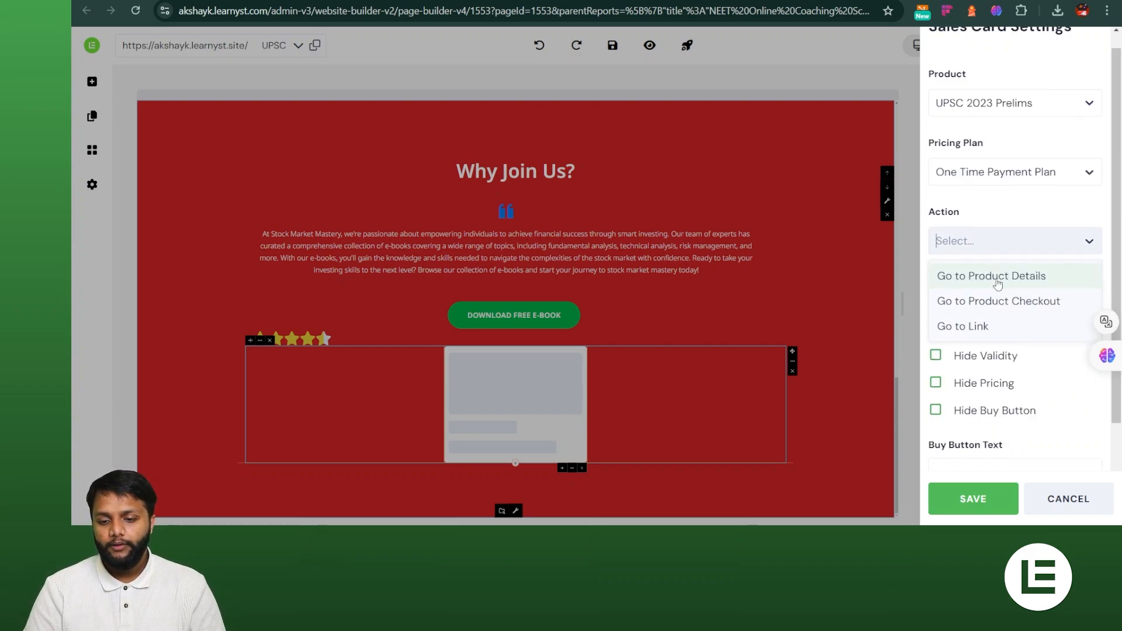
left_click(986, 160)
left_click(974, 499)
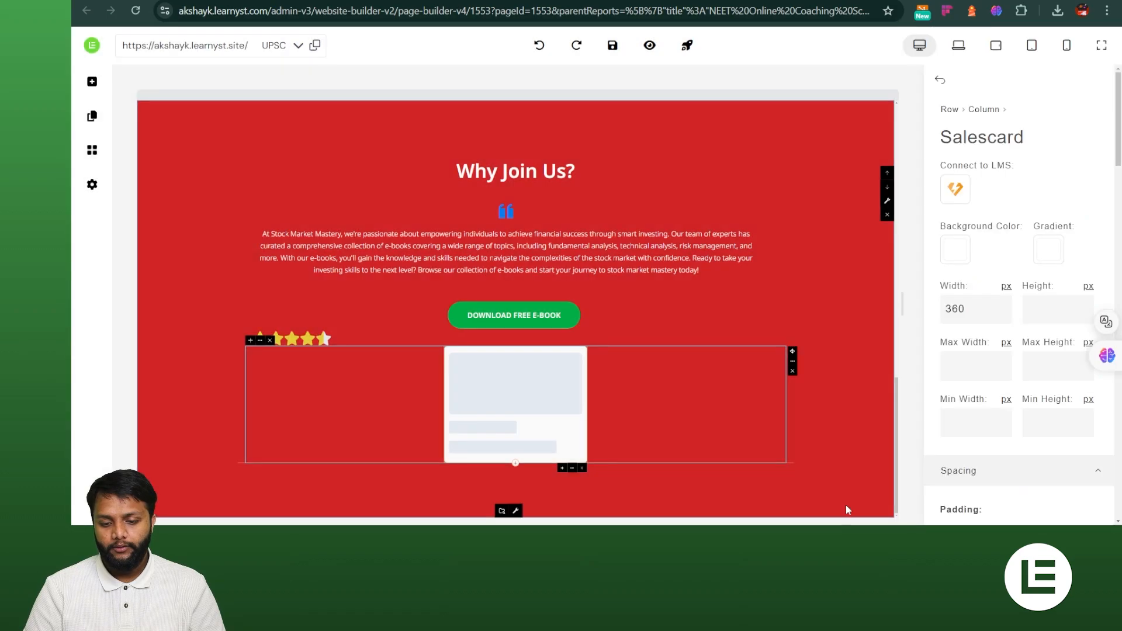
- Inspect the card, download button and ratings rows in the red section
left_click(216, 330)
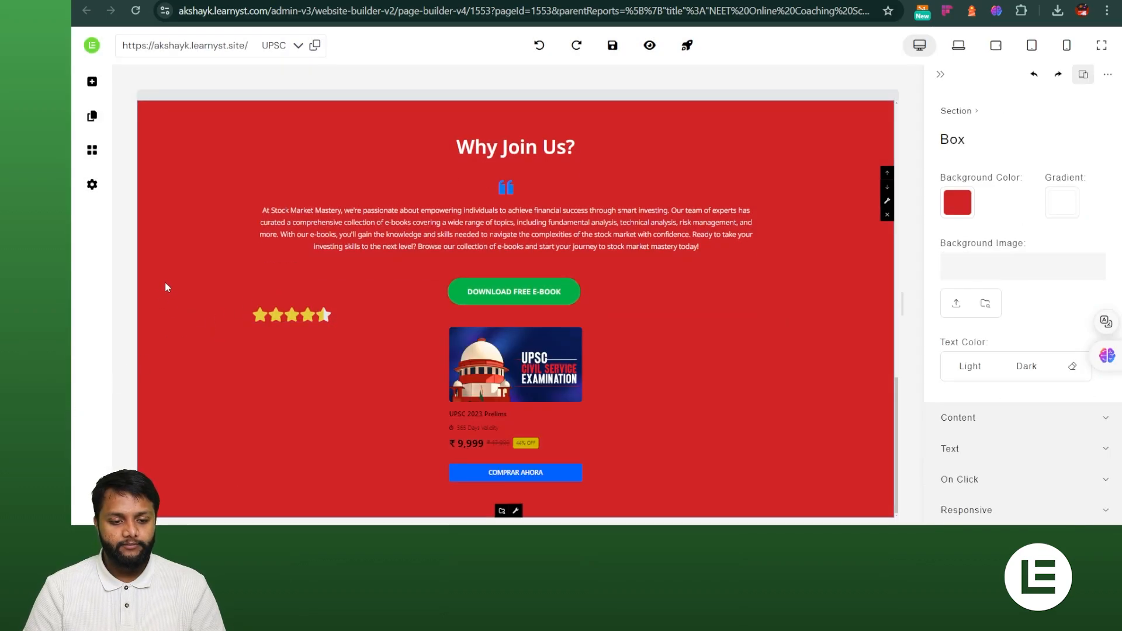
left_click(570, 407)
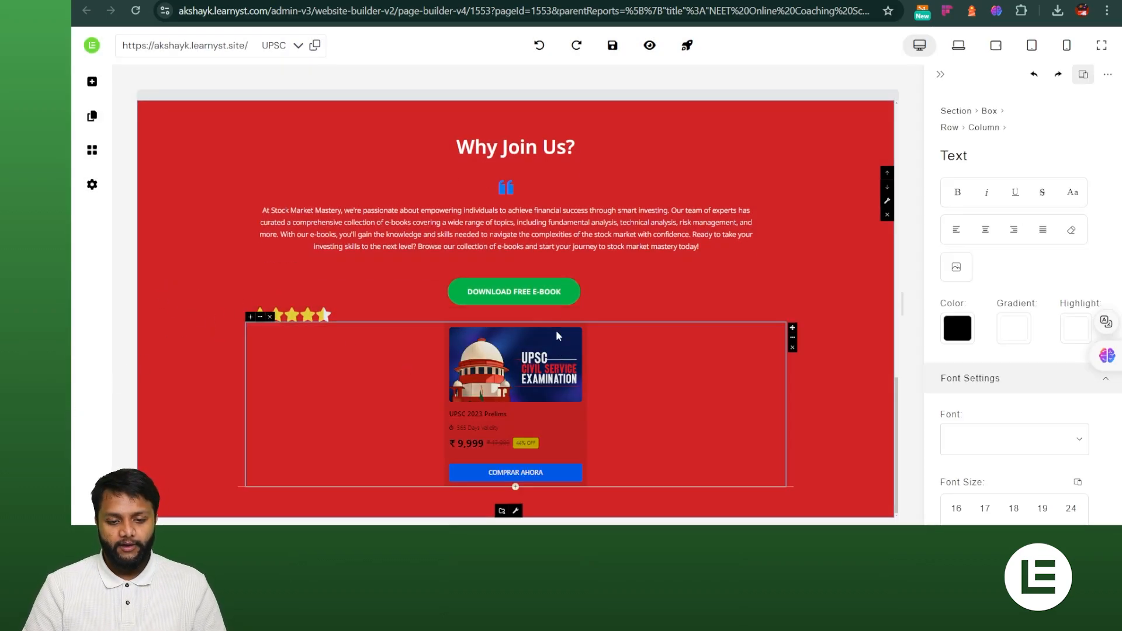
left_click(380, 328)
left_click(291, 306)
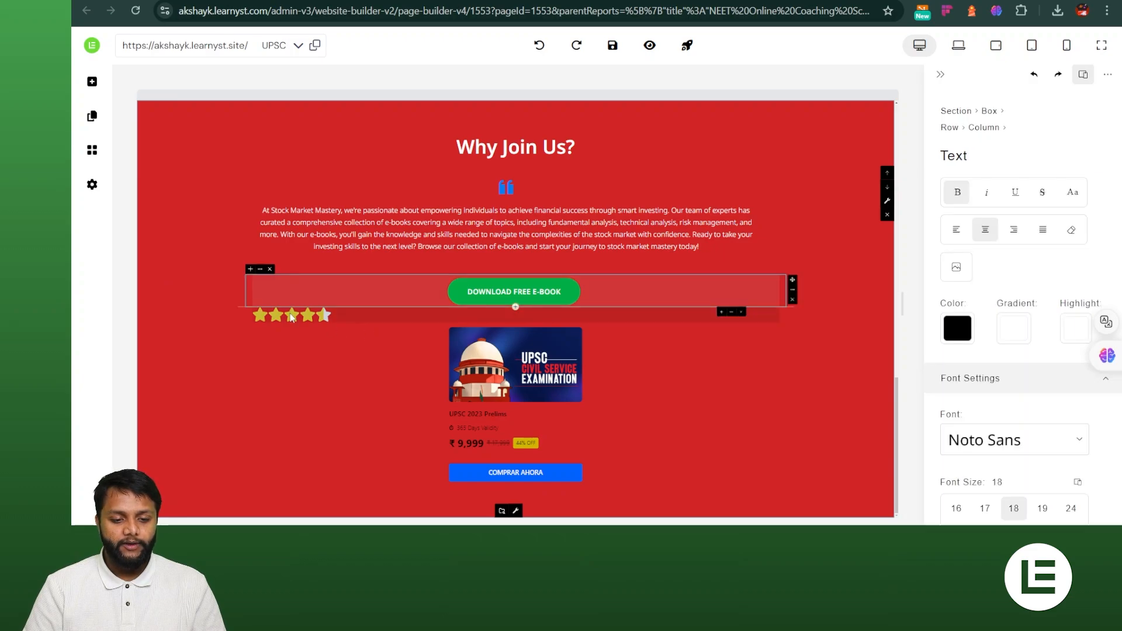
left_click(260, 317)
left_click(380, 330)
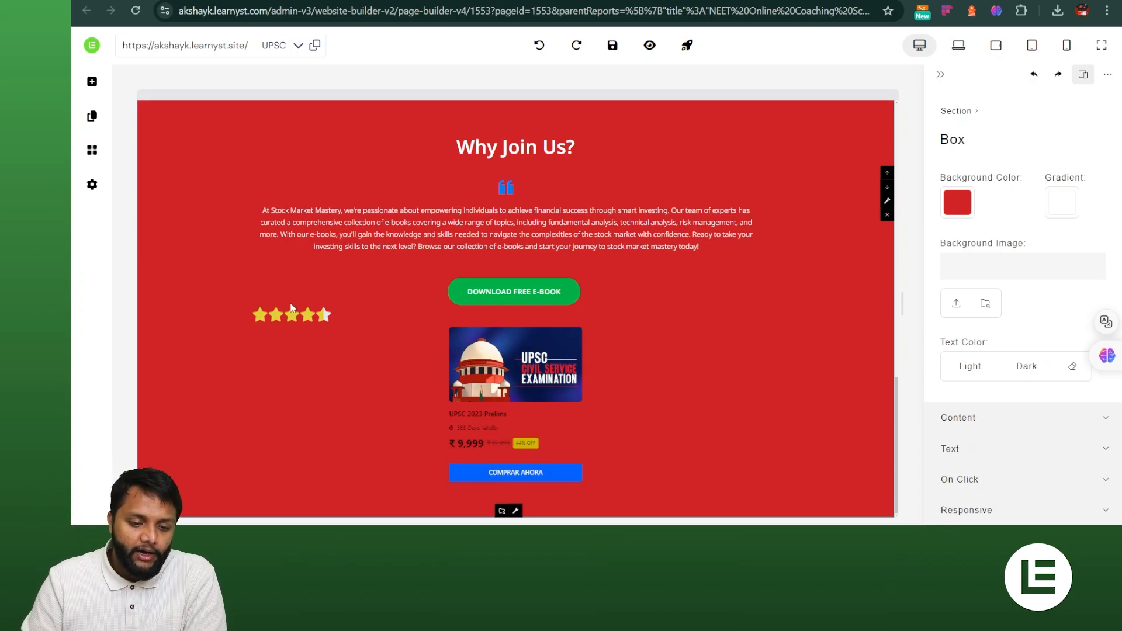
- Delete the star ratings row and the sales card row
left_click(566, 319)
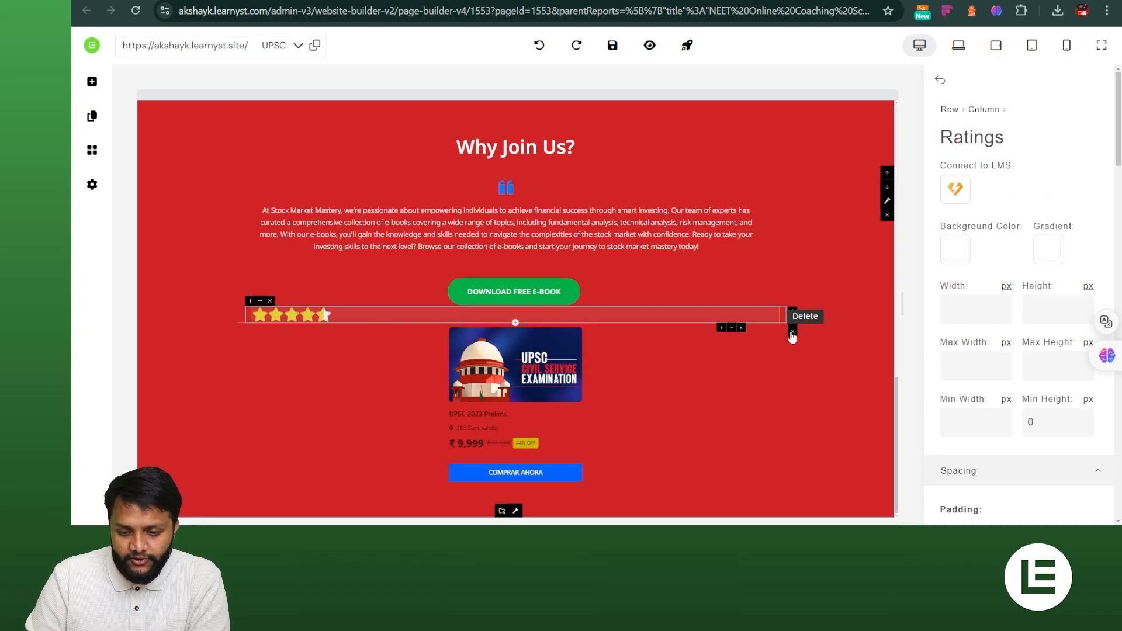
left_click(793, 331)
left_click(640, 325)
left_click(792, 339)
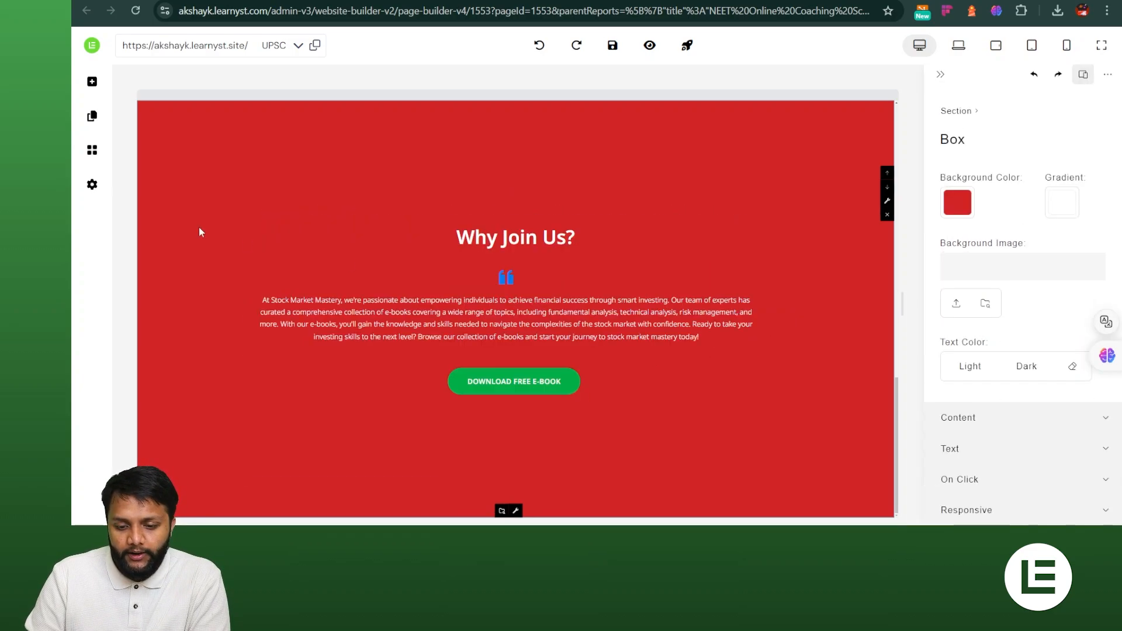
- Add a Ticker Tape Marquee below the download button and open its settings
left_click(92, 150)
scroll(677, 357, "down", 12)
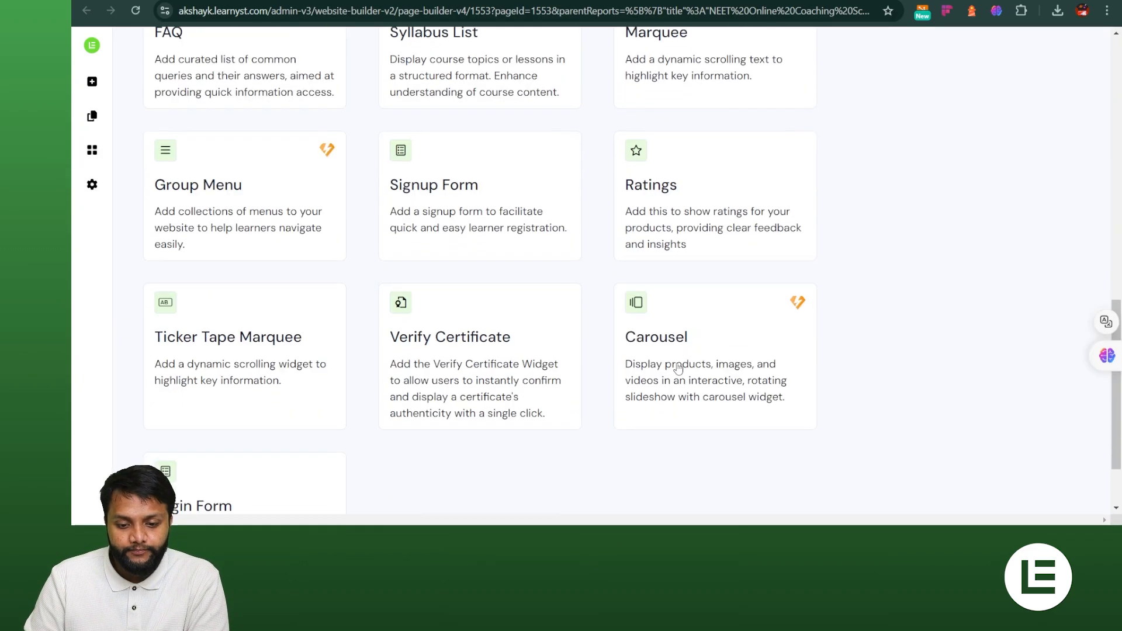
scroll(304, 349, "down", 1)
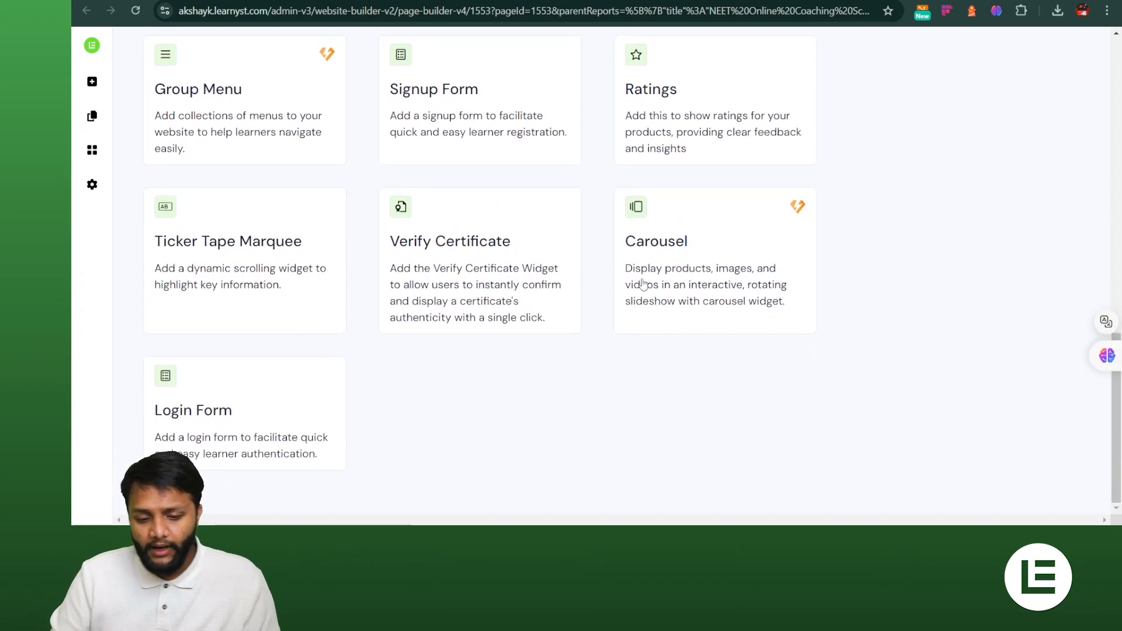
left_click(299, 255)
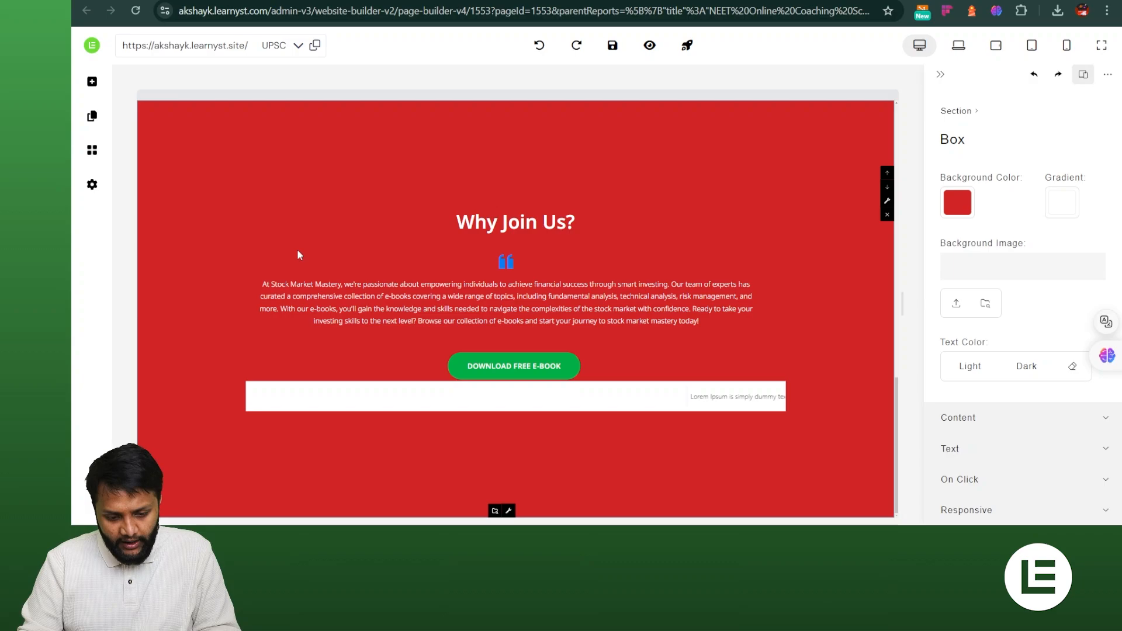
left_click(725, 395)
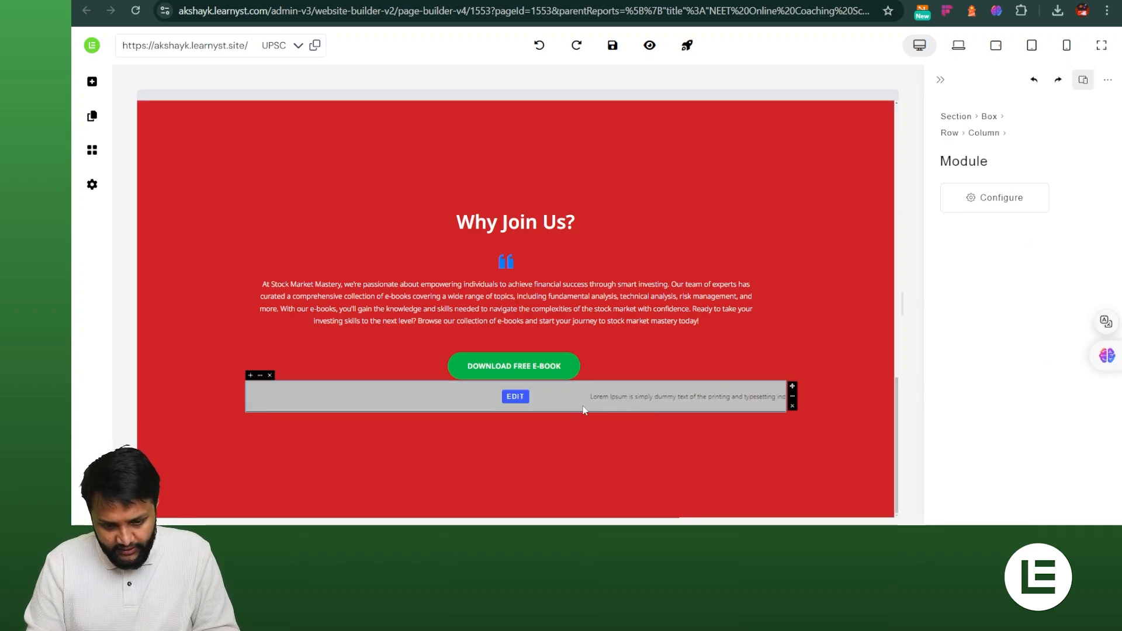
left_click(516, 398)
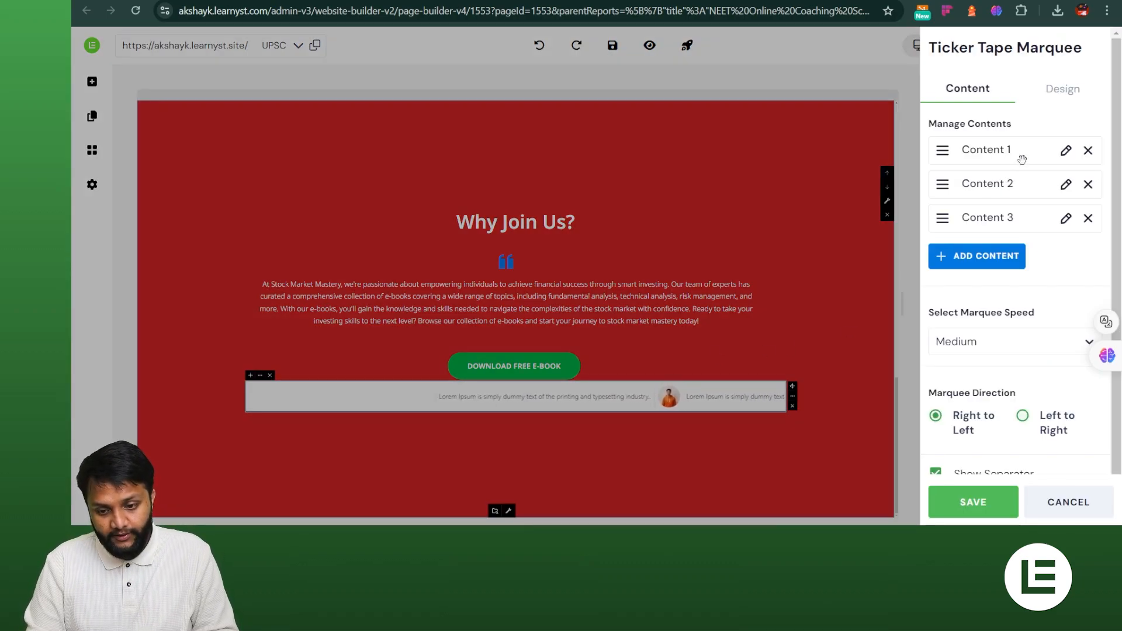
- Upload pexels-divinetechygirl-1181534, the whiteboard photo, as Content 1's image, slightly cropped
left_click(1067, 150)
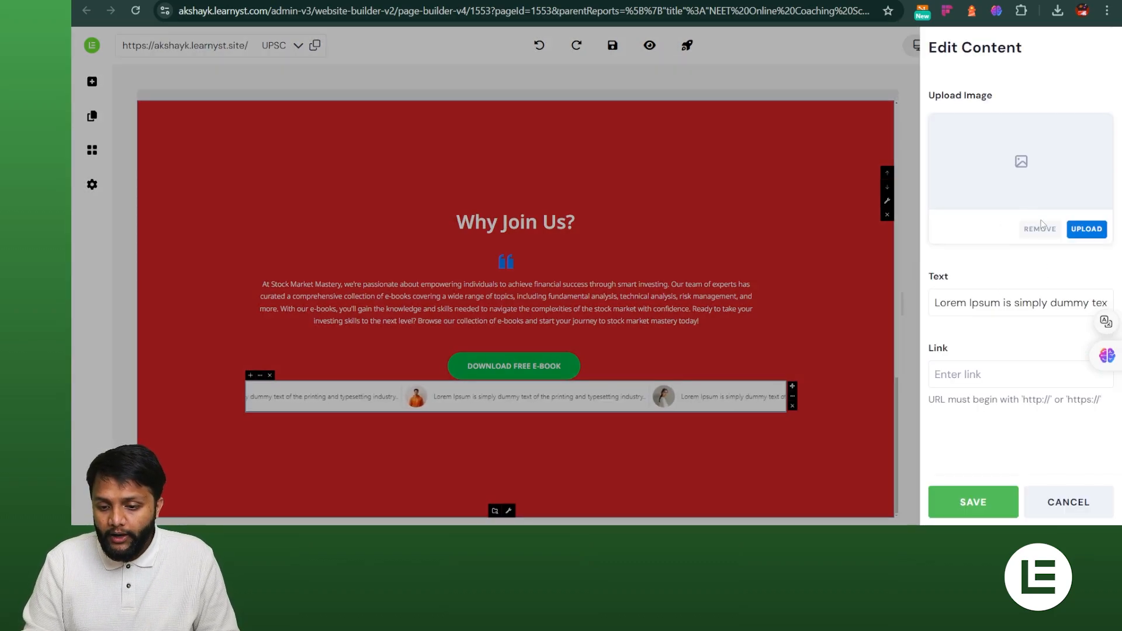
left_click(1084, 231)
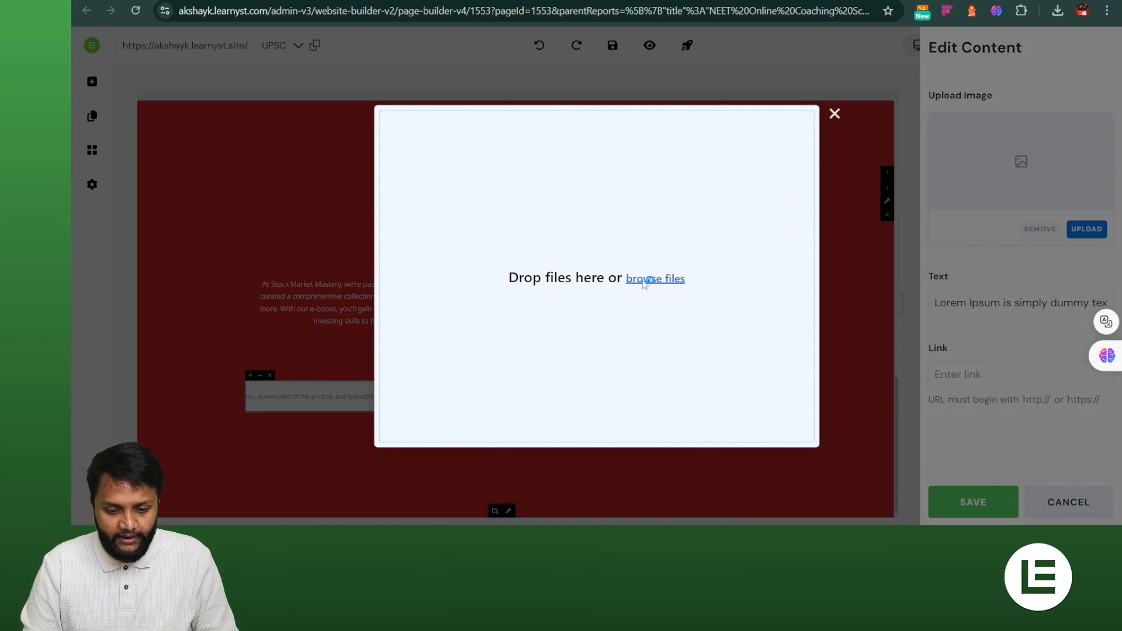
left_click(563, 383)
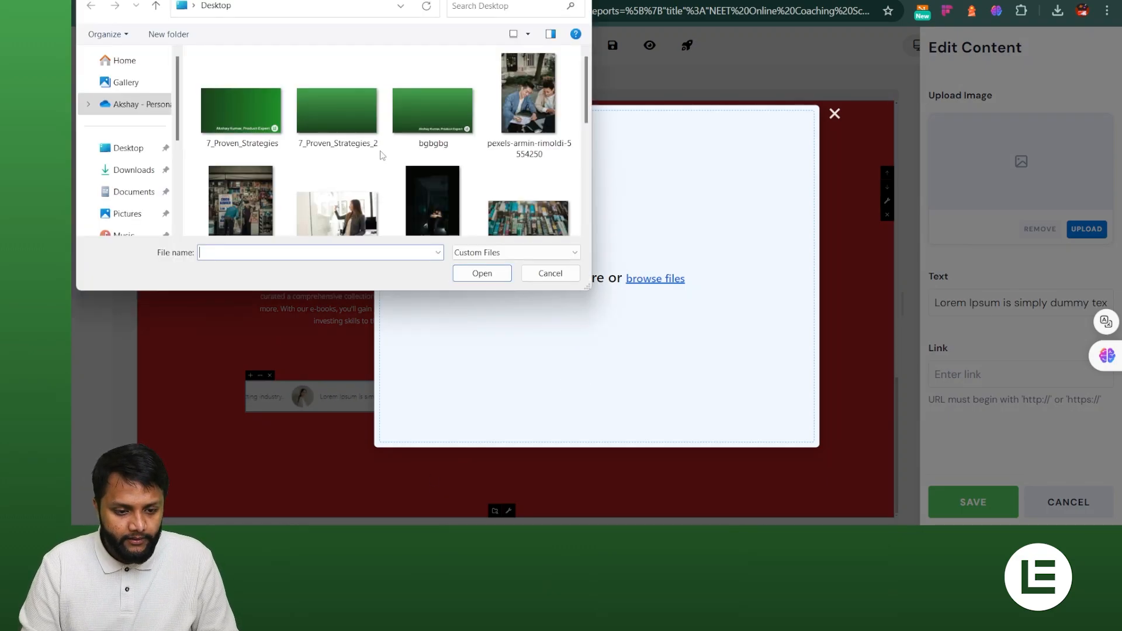
scroll(440, 175, "down", 5)
scroll(439, 173, "up", 2)
left_click(337, 169)
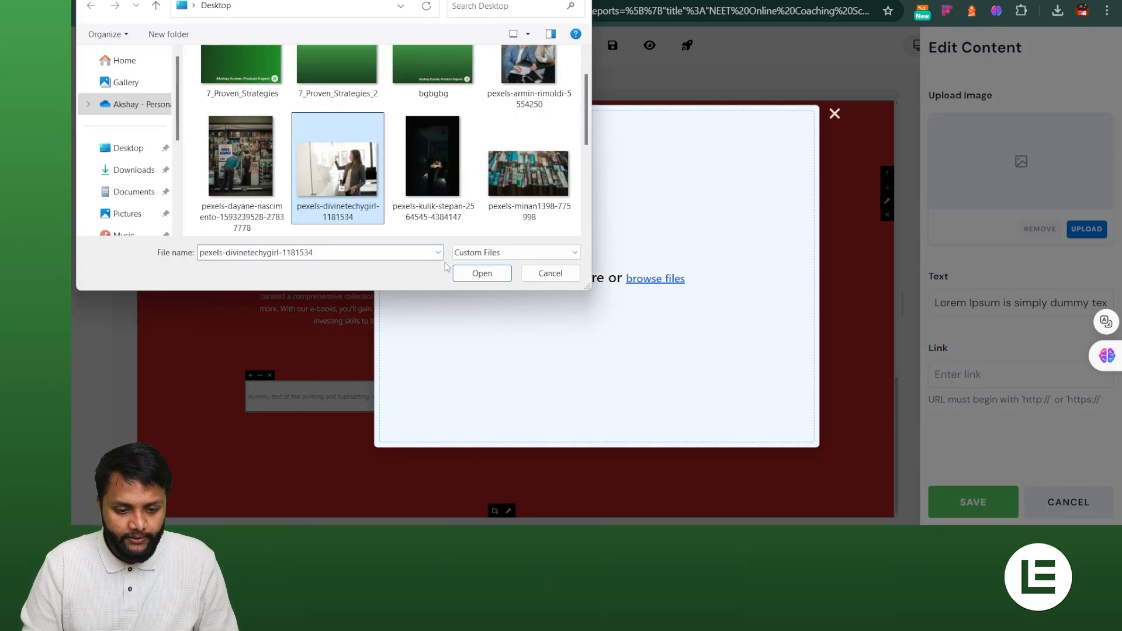
left_click(462, 270)
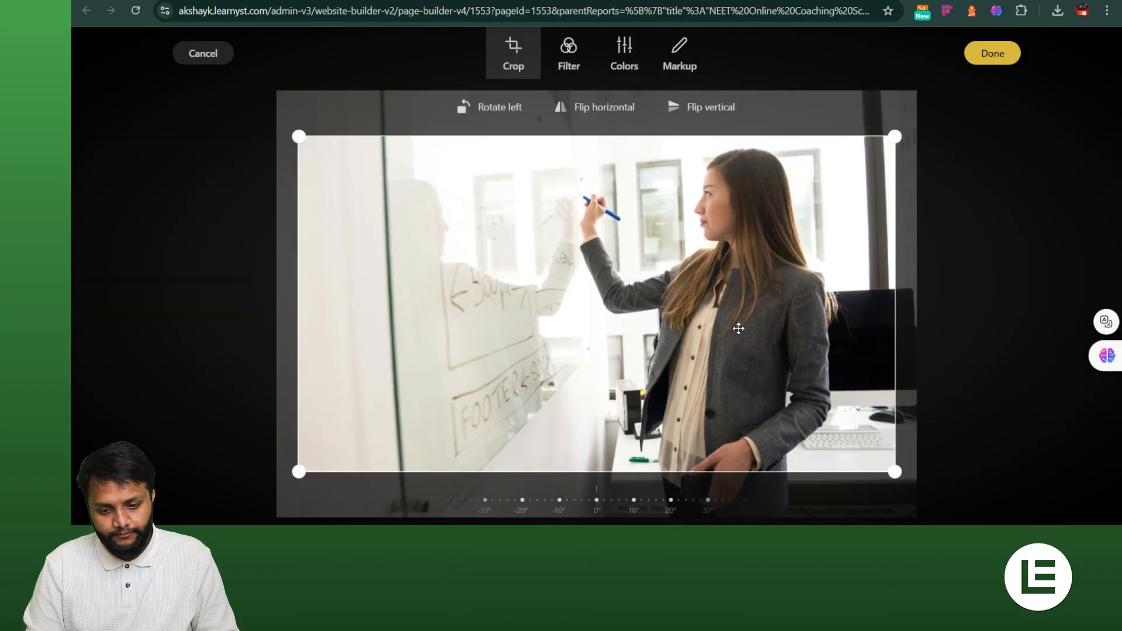
left_click_drag(739, 328, 709, 323)
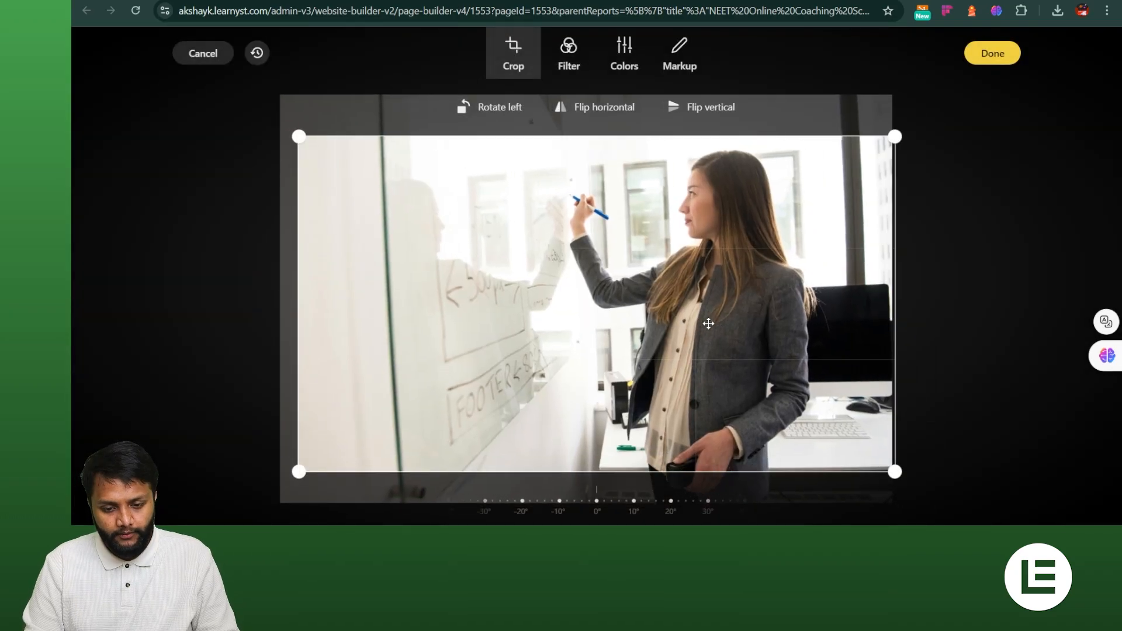
left_click(992, 62)
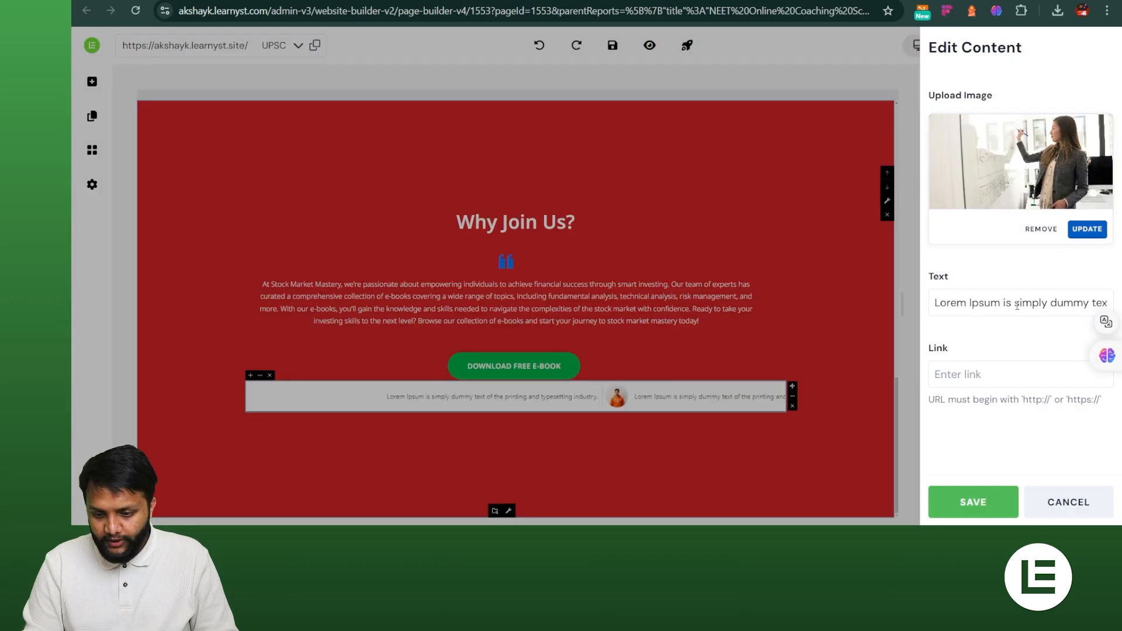
- Replace the item's text with a self-introduction ending 'I am a product expert at Learnyst.'
triple_click(1017, 306)
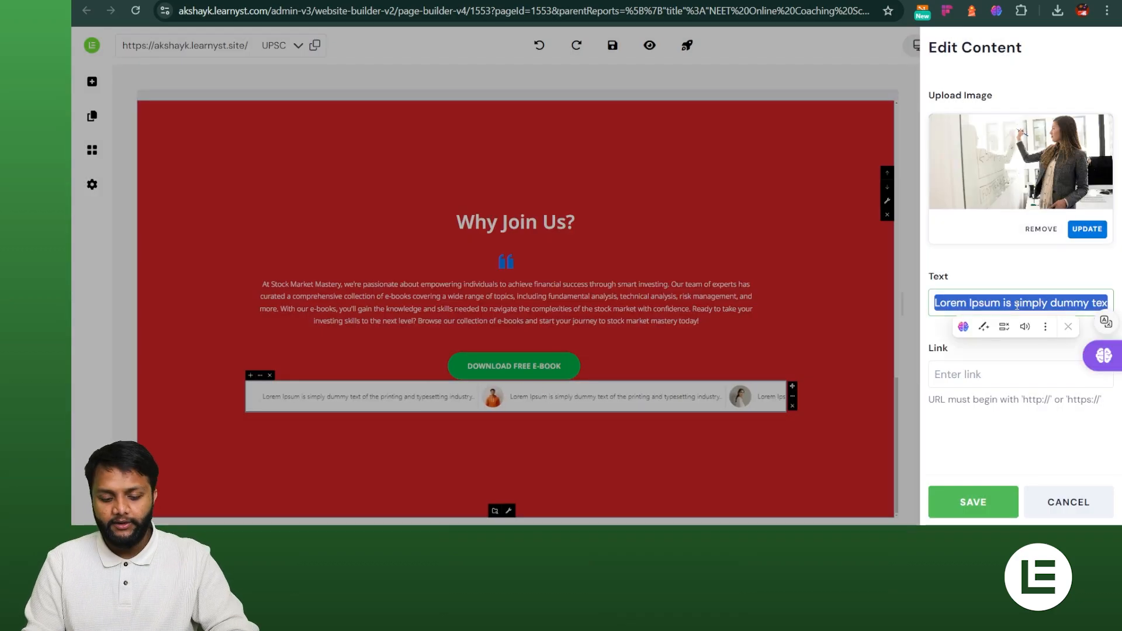
type("Hi there m")
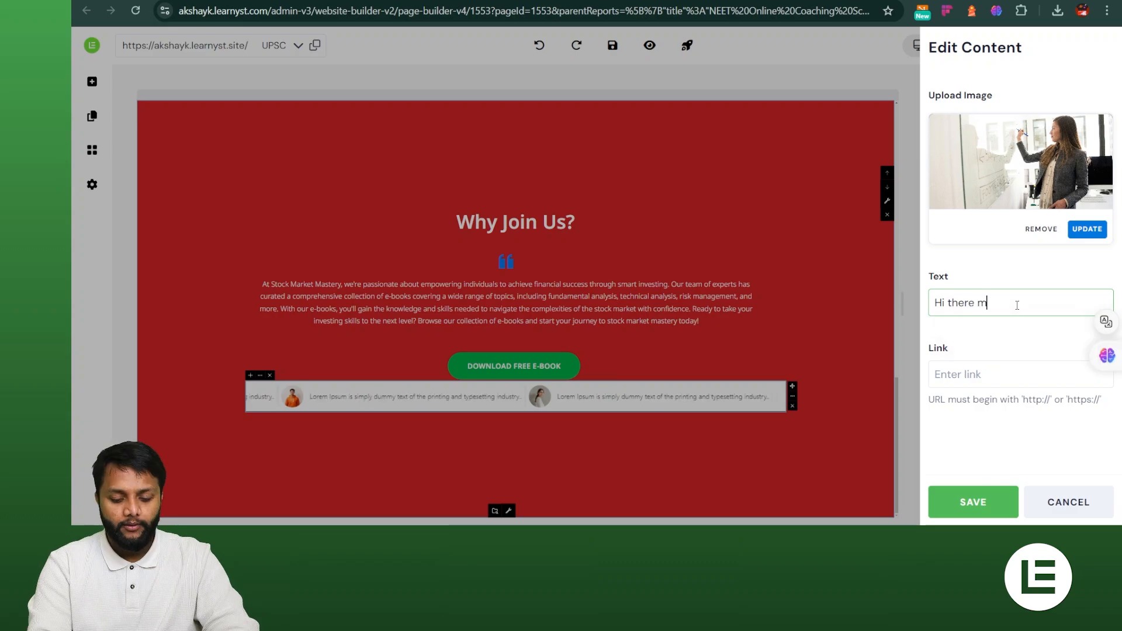
type("y name is ")
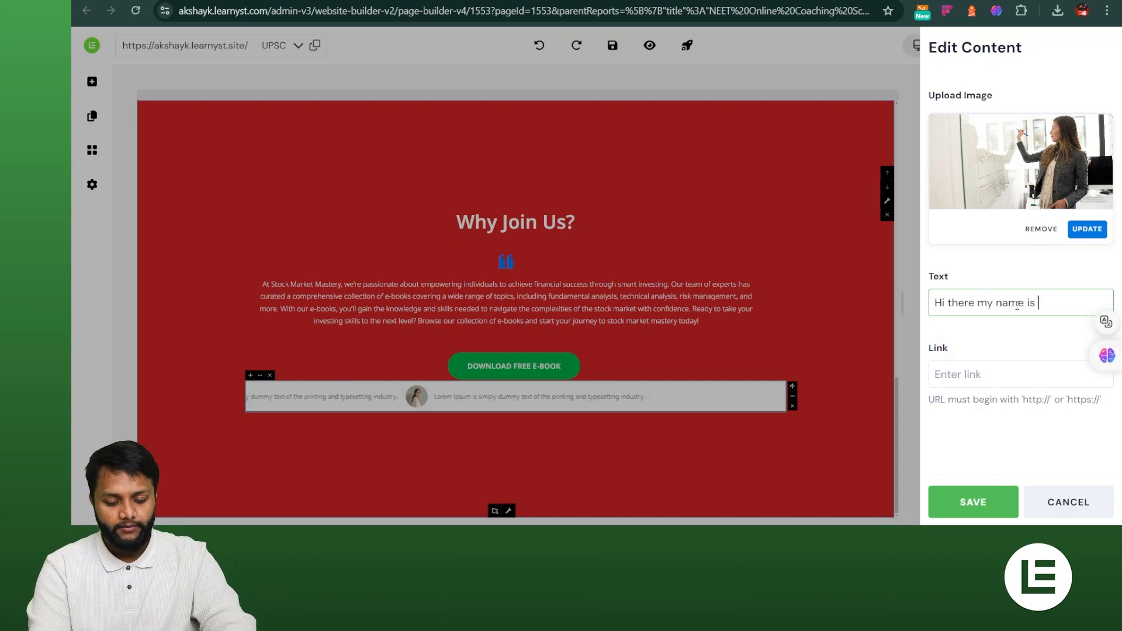
type("Akshay")
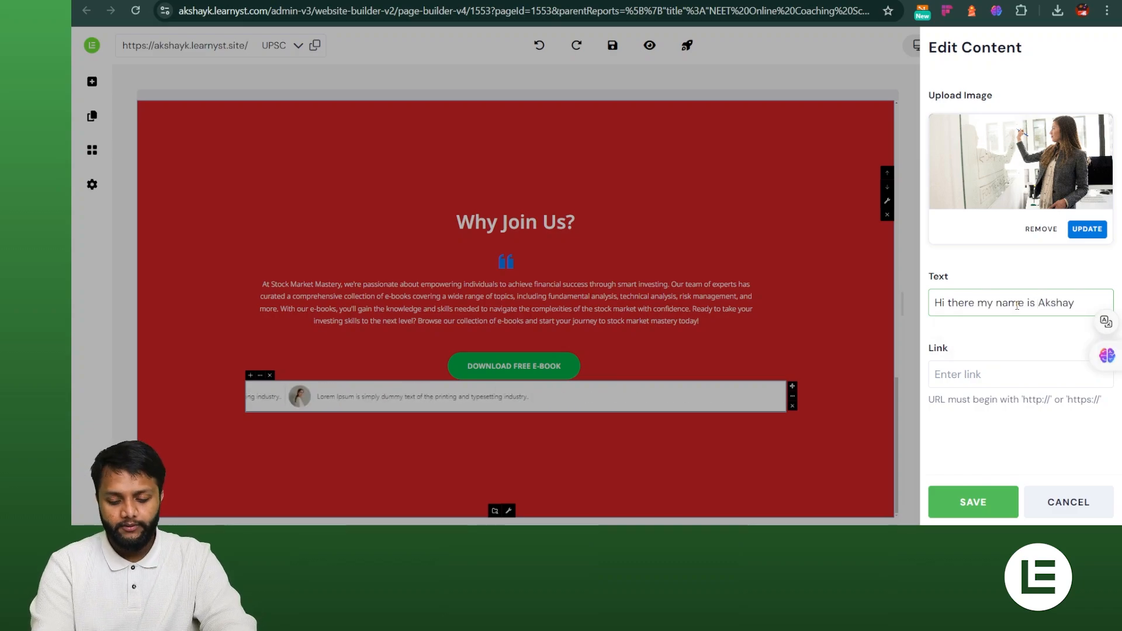
type(", I am a")
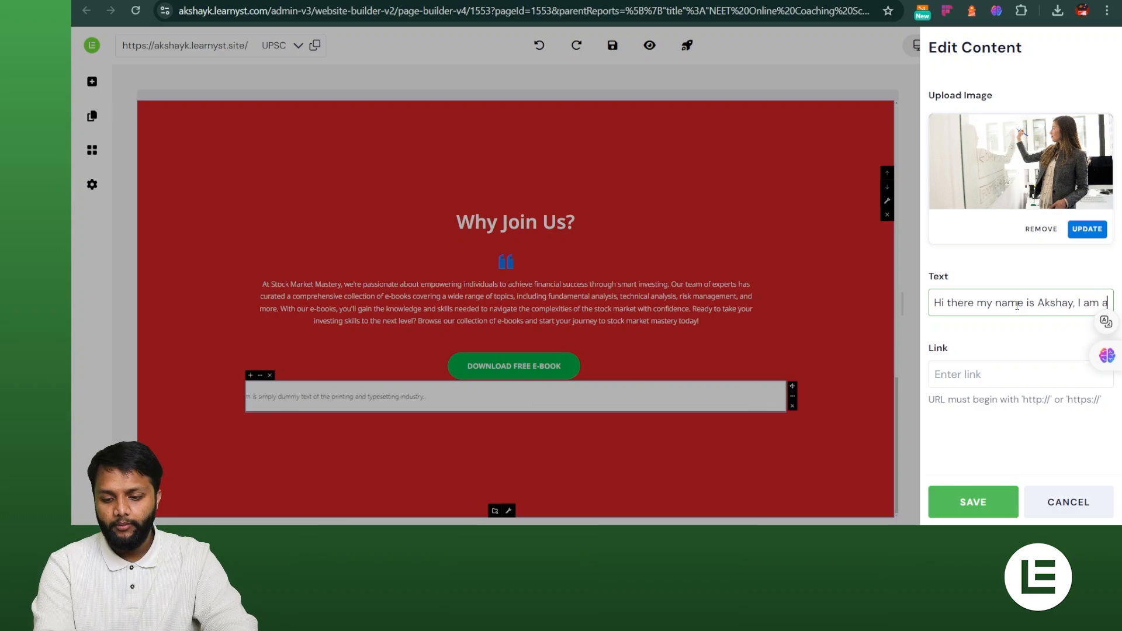
type(" product expert at")
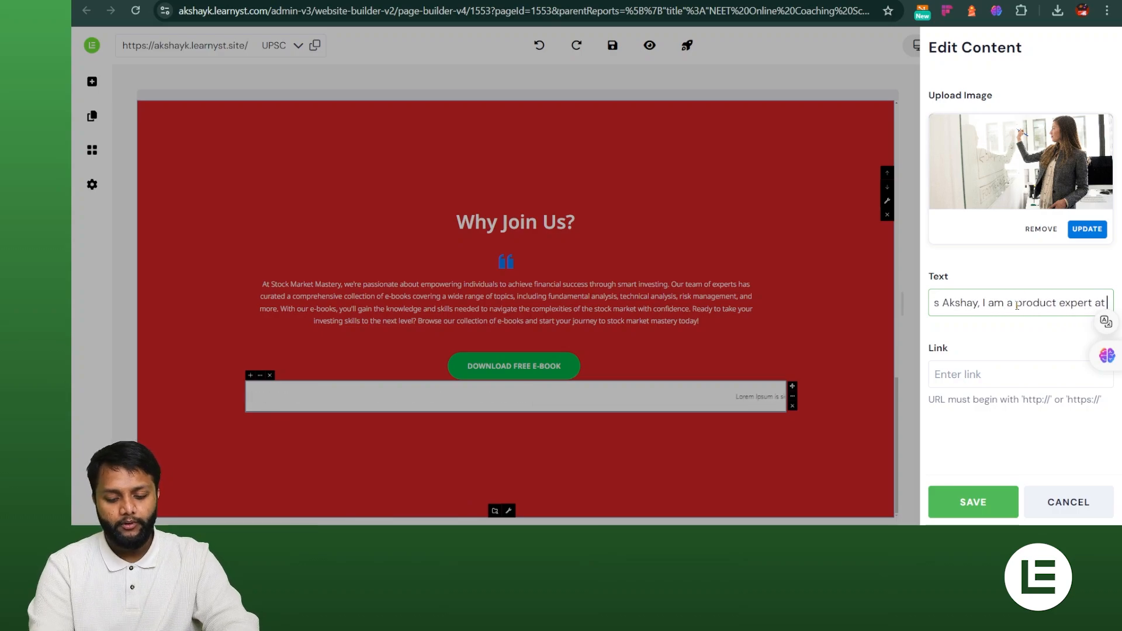
type(" Learnsyt")
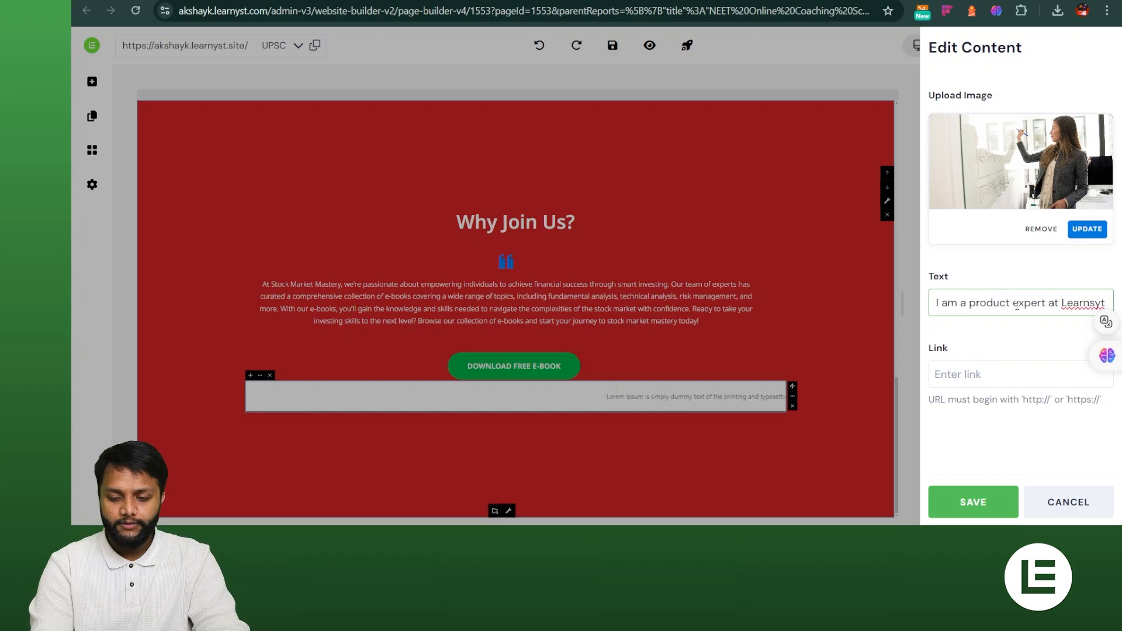
key("BackSpace")
key("BackSpace")
key("BackSpace")
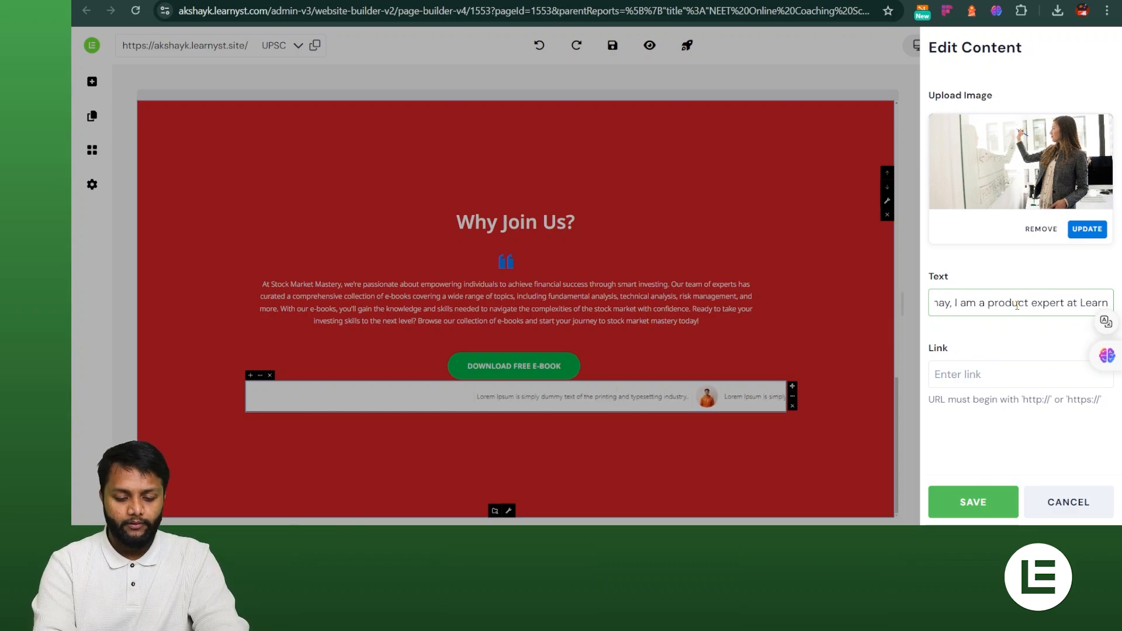
type("yst.")
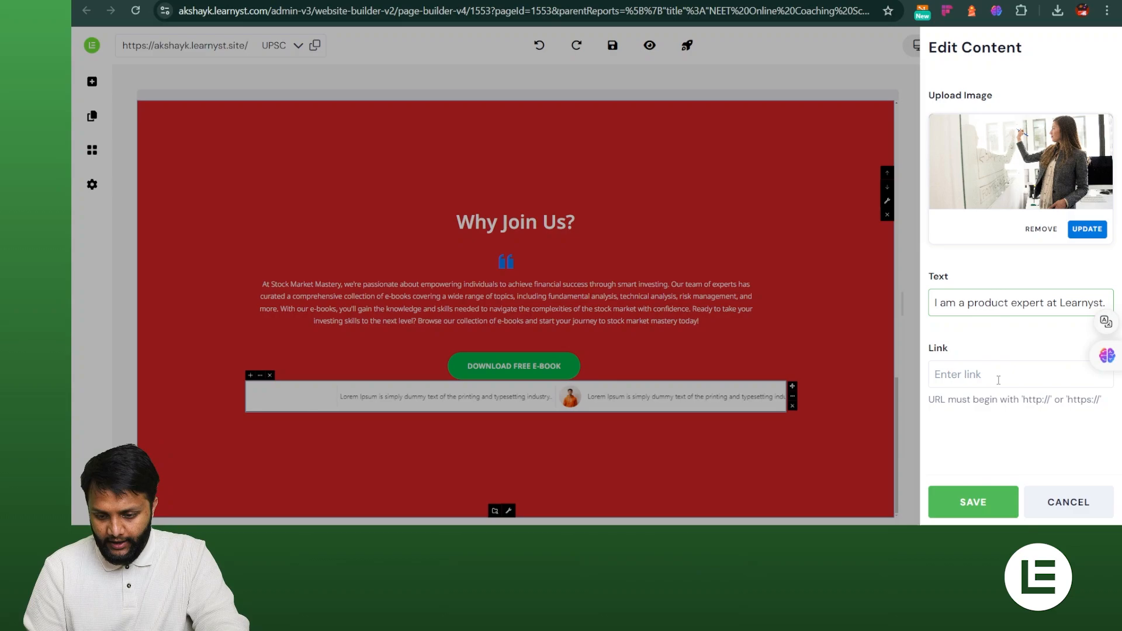
left_click(997, 378)
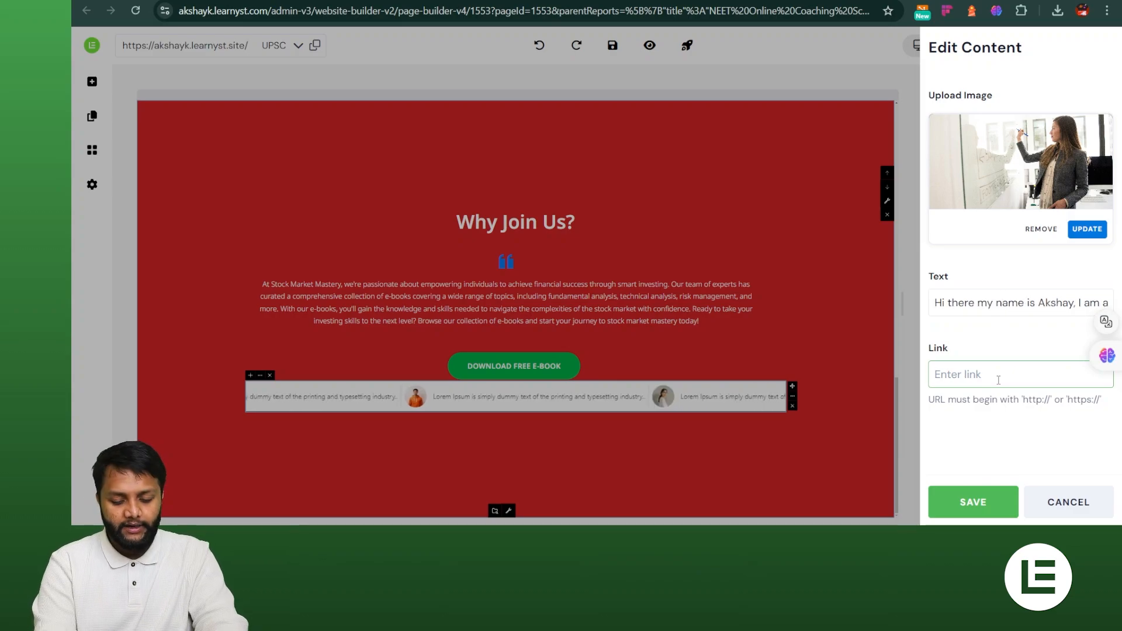
key("ctrl+shift+n")
- Load the school site's /learn page in an incognito window to copy its URL
type("a")
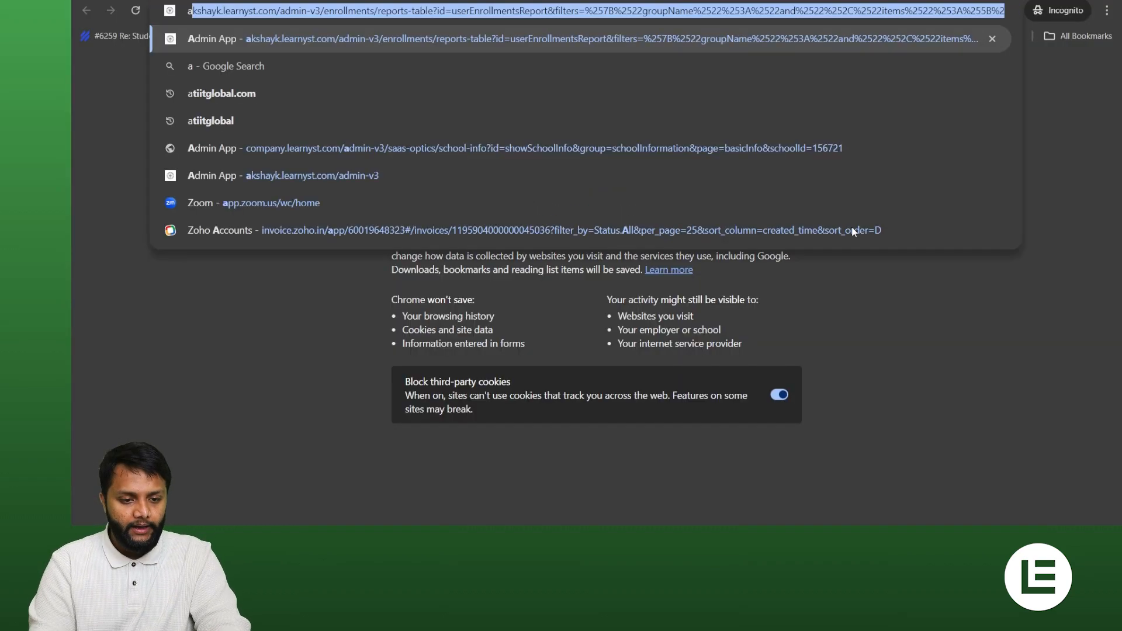
left_click(287, 13)
left_click_drag(281, 12, 1005, 12)
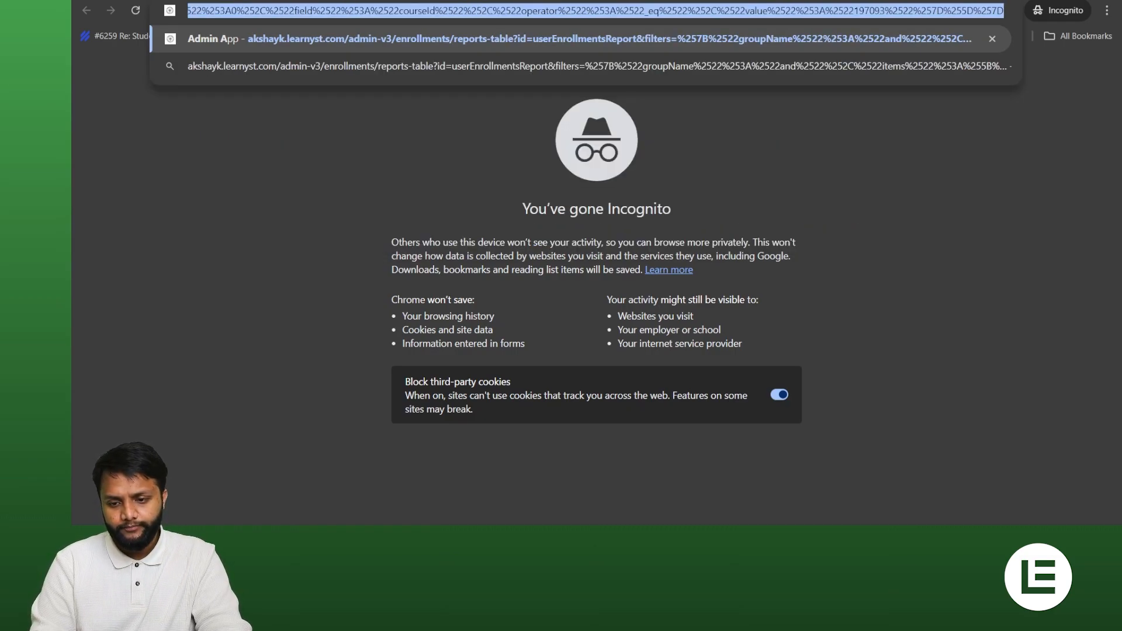
key("BackSpace")
type("learnyst.com/learn")
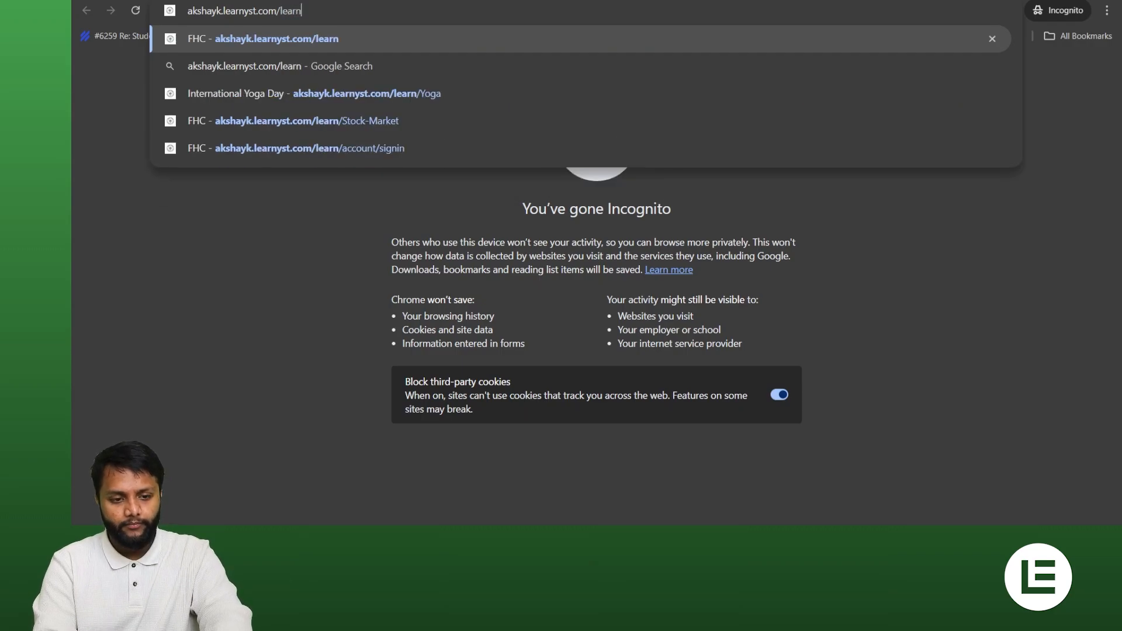
key("Return")
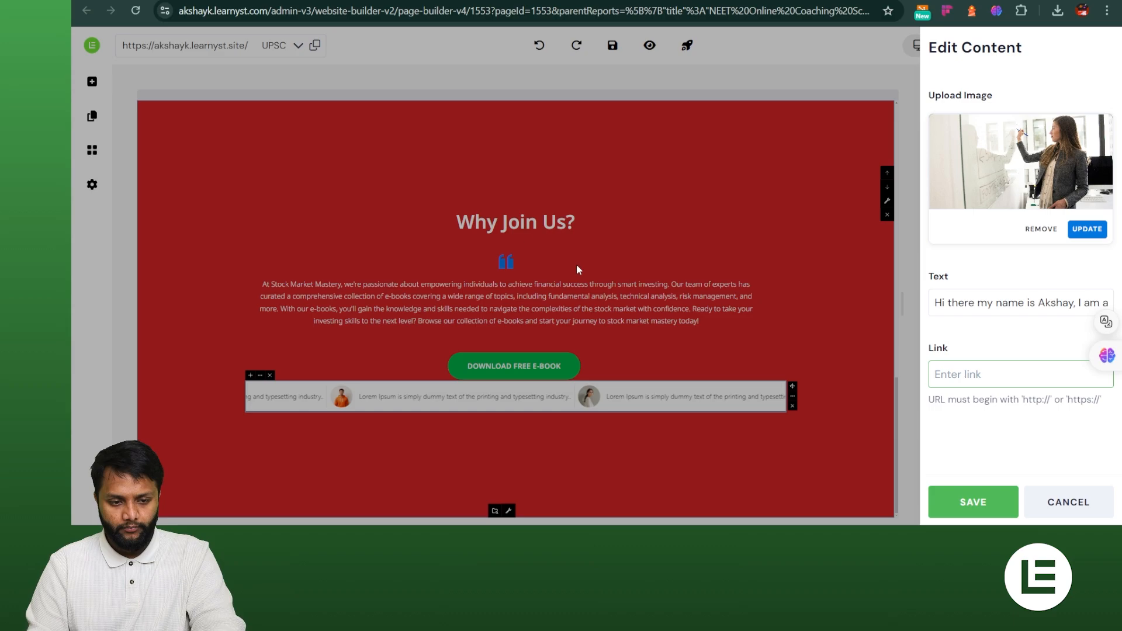
left_click(1071, 380)
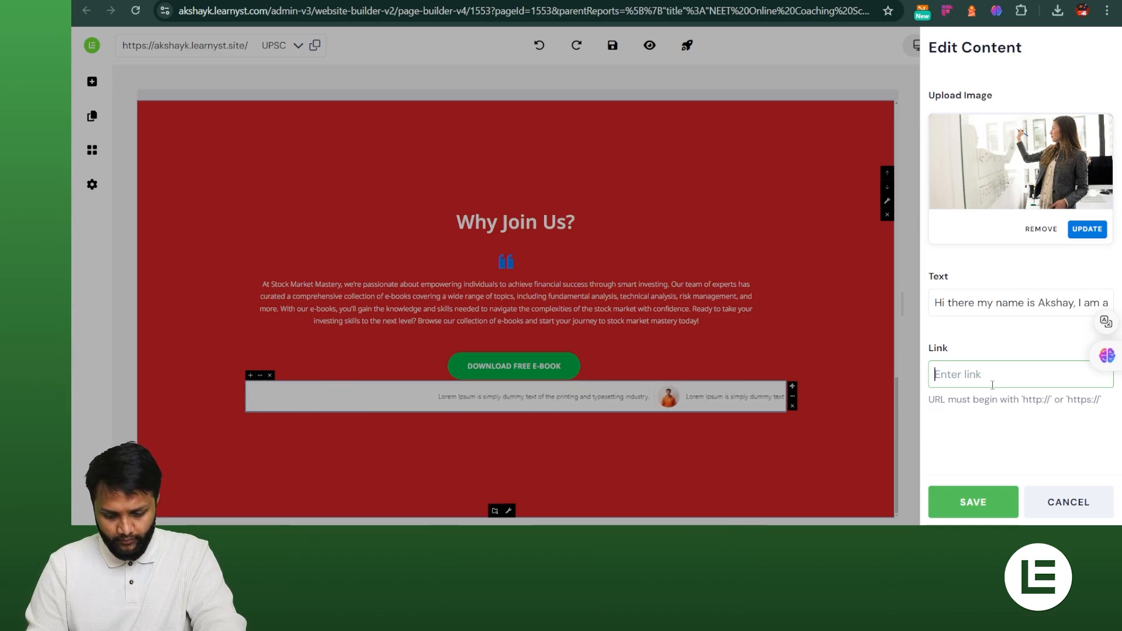
- Link Content 1 to the /learn page and give Content 2 the pexels-armin-rimoldi-5554250 photo
type("https://akshayk.learnyst.com/learn")
left_click(973, 502)
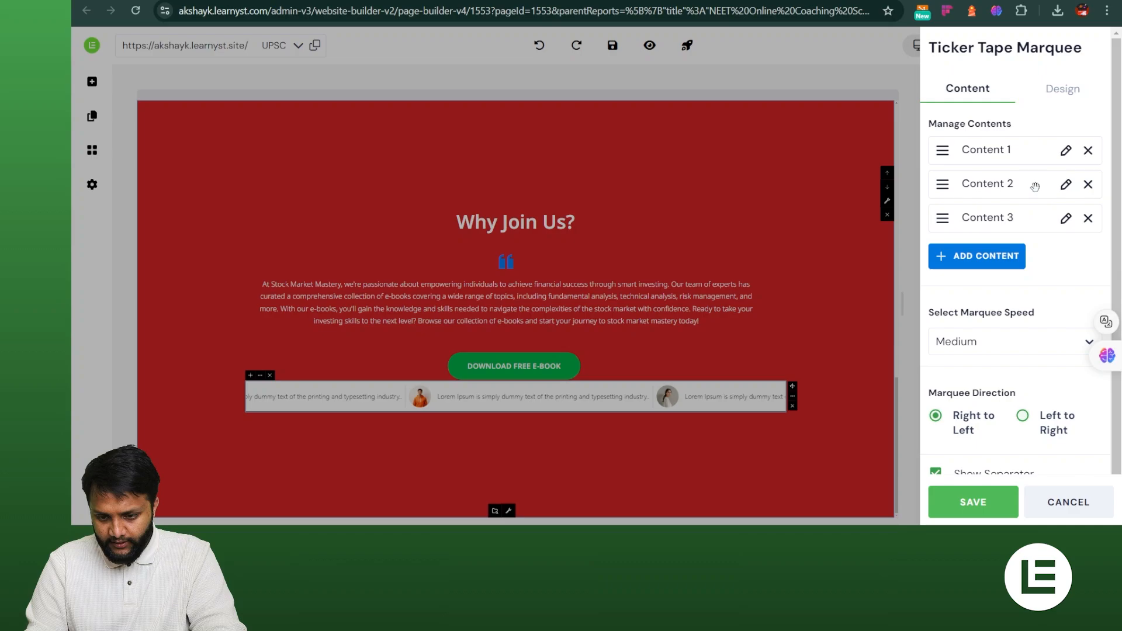
left_click(1066, 185)
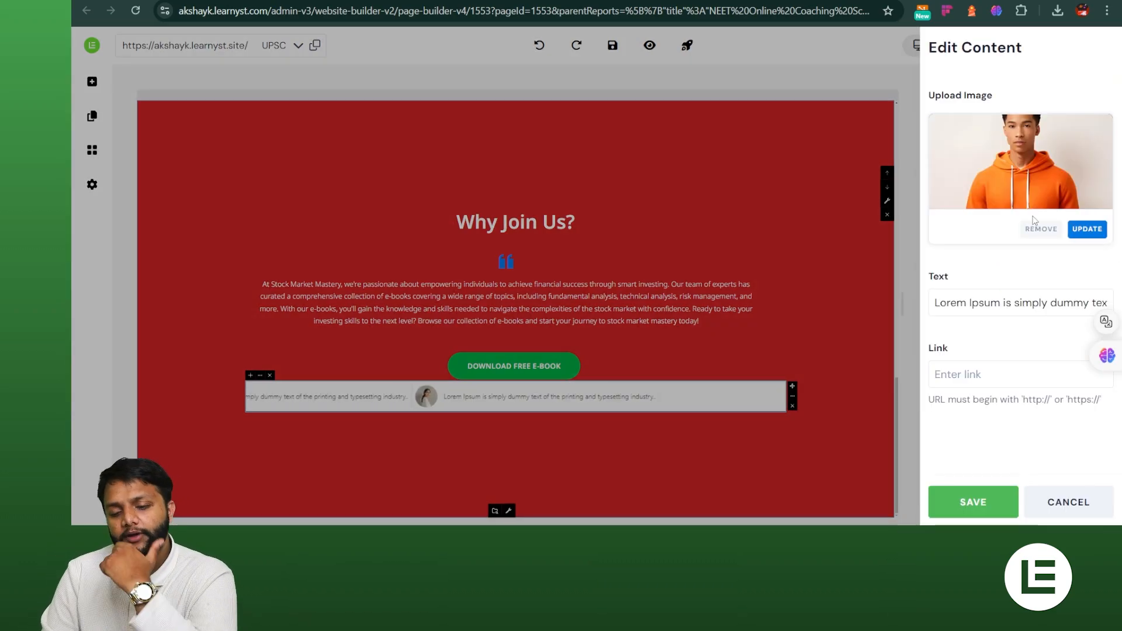
left_click(1079, 231)
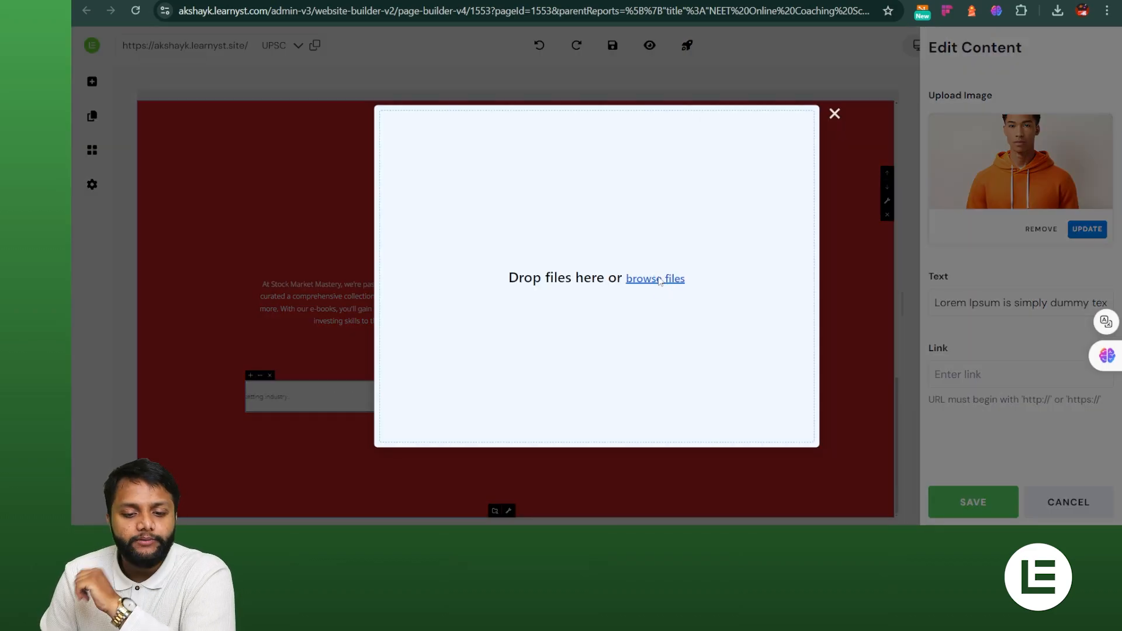
left_click(660, 280)
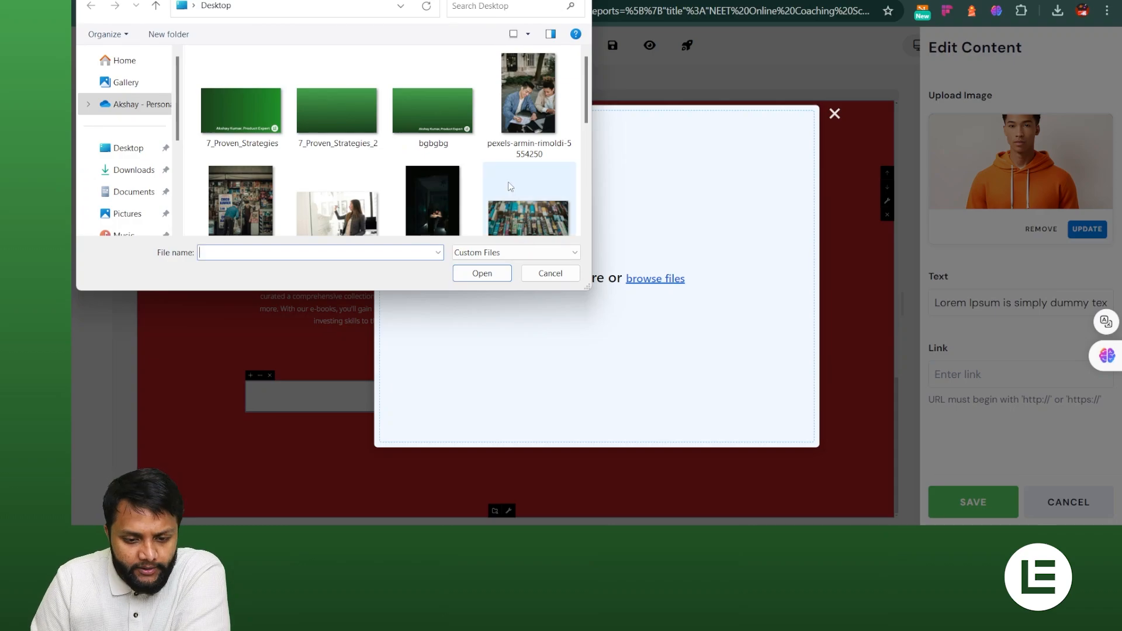
scroll(514, 193, "down", 2)
scroll(526, 147, "up", 2)
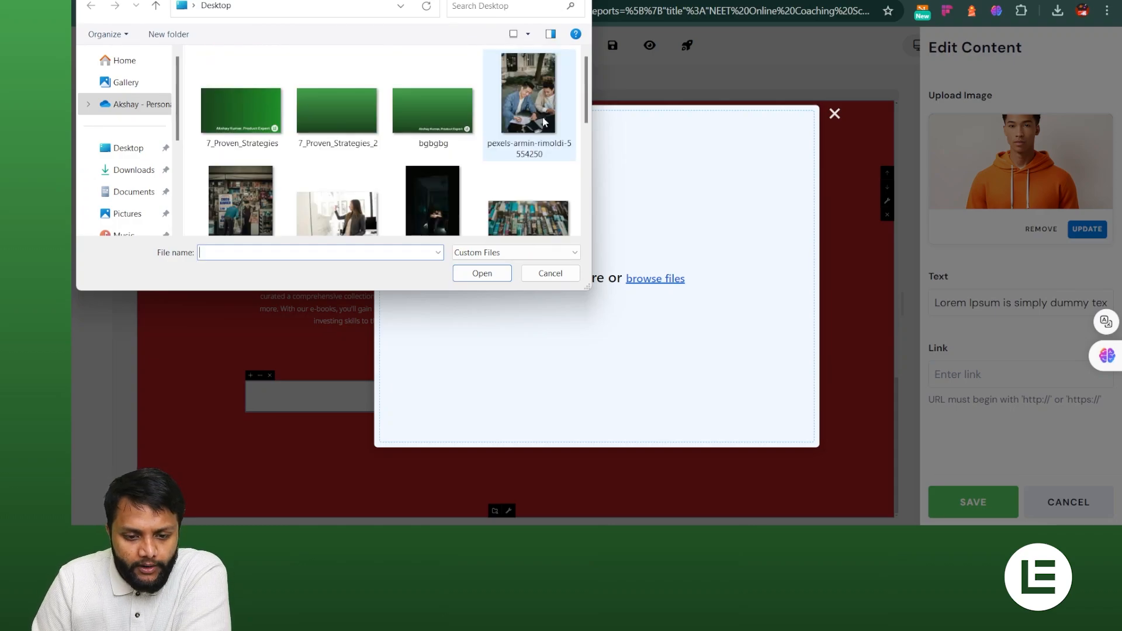
left_click(548, 130)
key("Return")
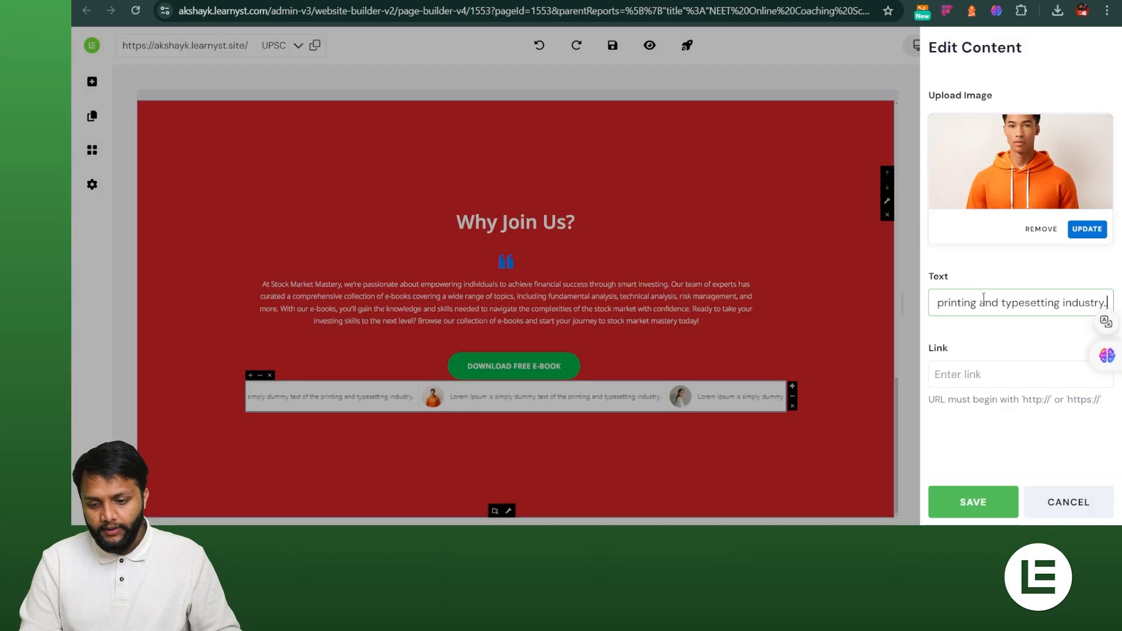
left_click(991, 371)
left_click(997, 501)
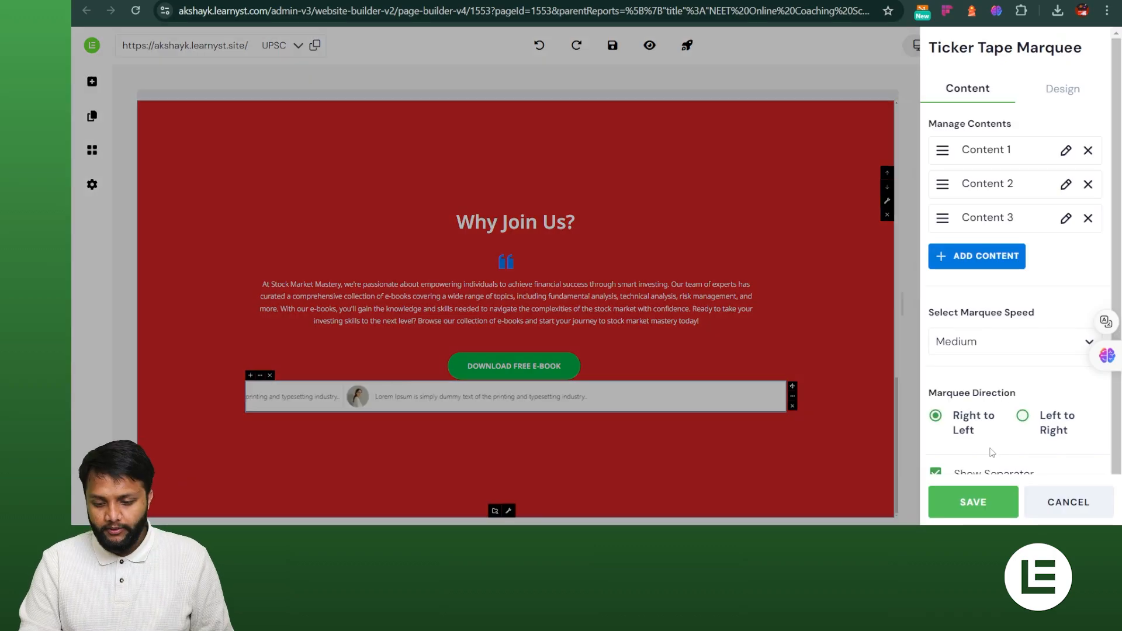
- Keep marquee speed Medium, link Content 3 to /learn, and save the marquee
left_click(992, 343)
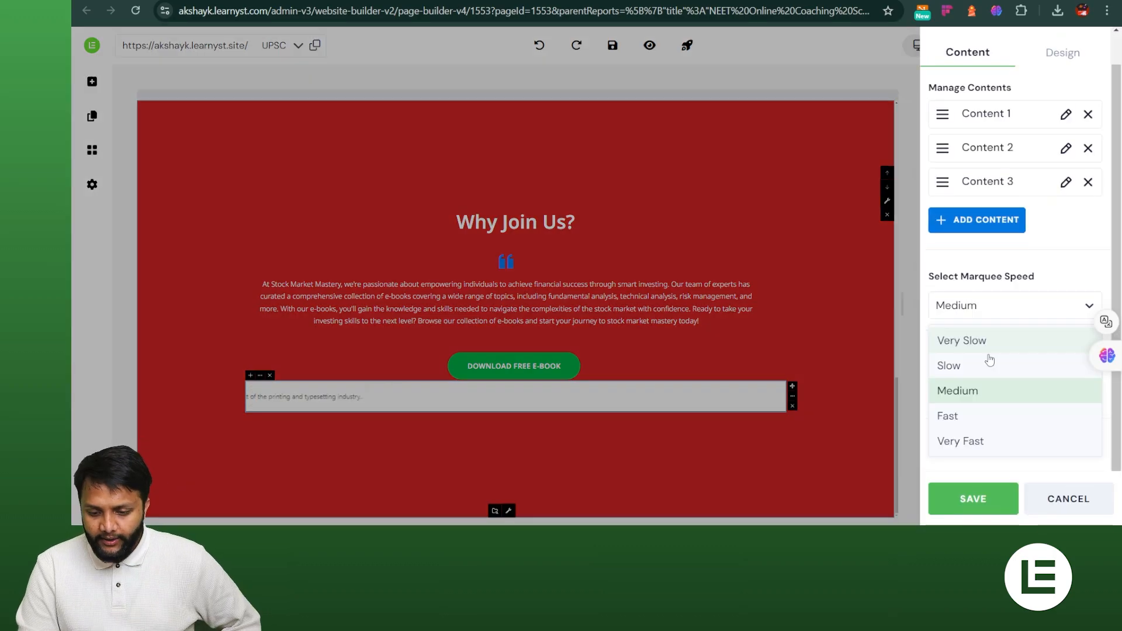
left_click(982, 389)
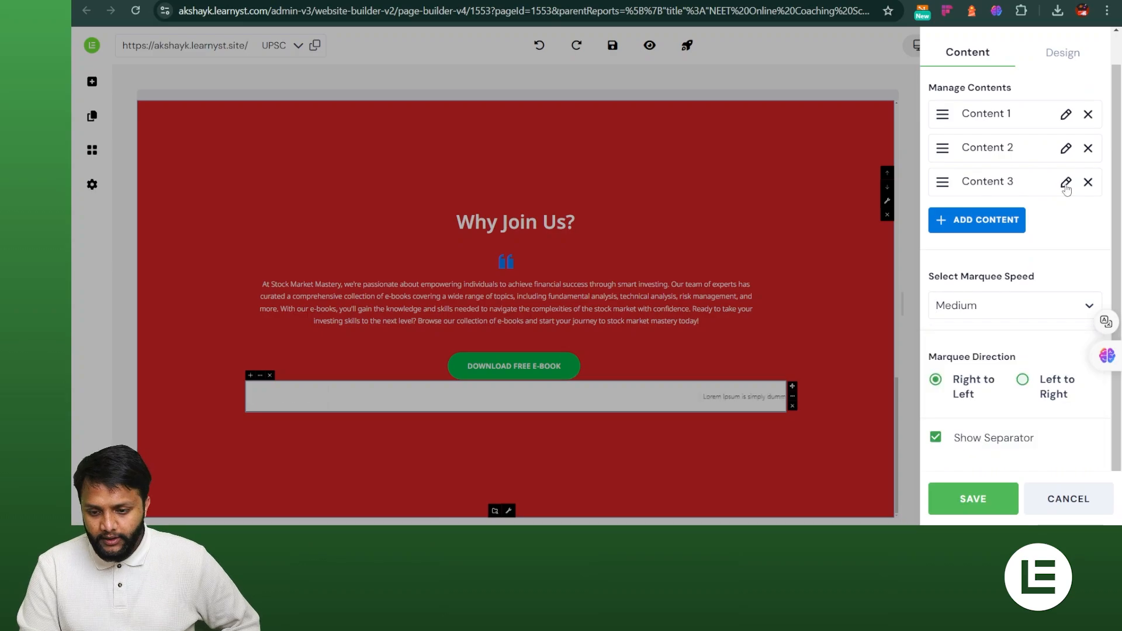
left_click(1066, 183)
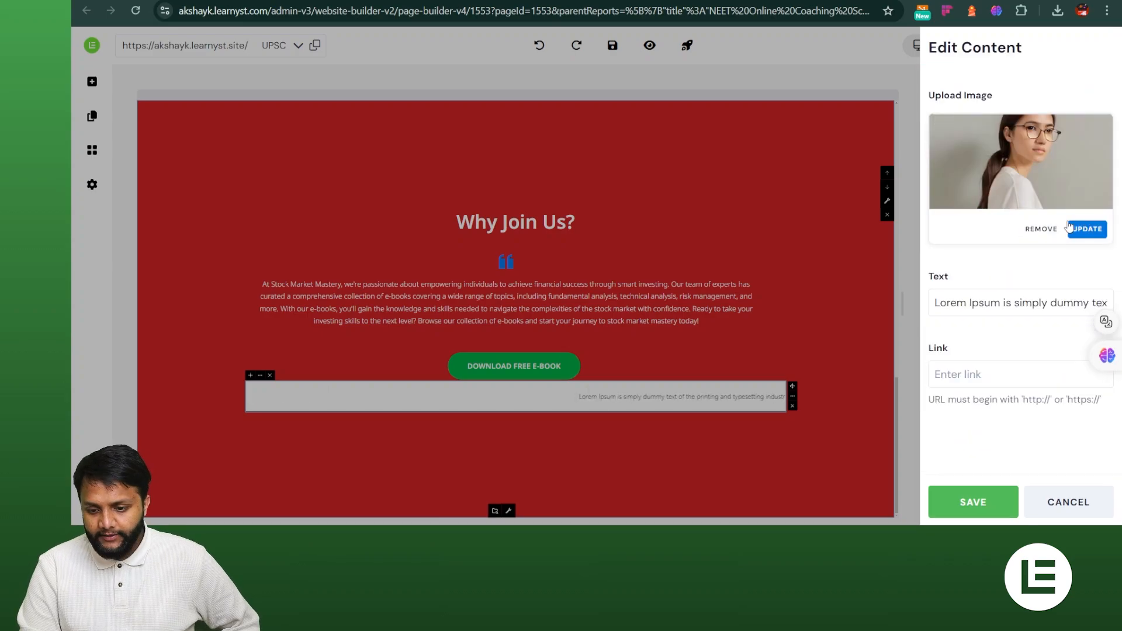
left_click(1028, 366)
type("https://akshayk.learnyst.com/learn")
left_click(980, 497)
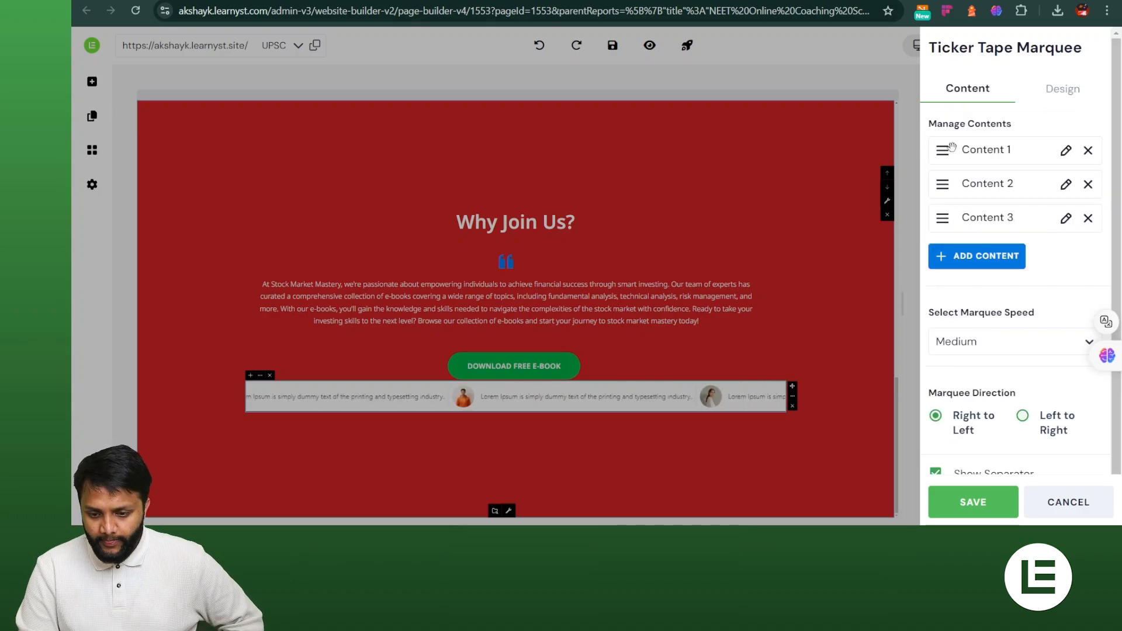
scroll(1016, 424, "down", 1)
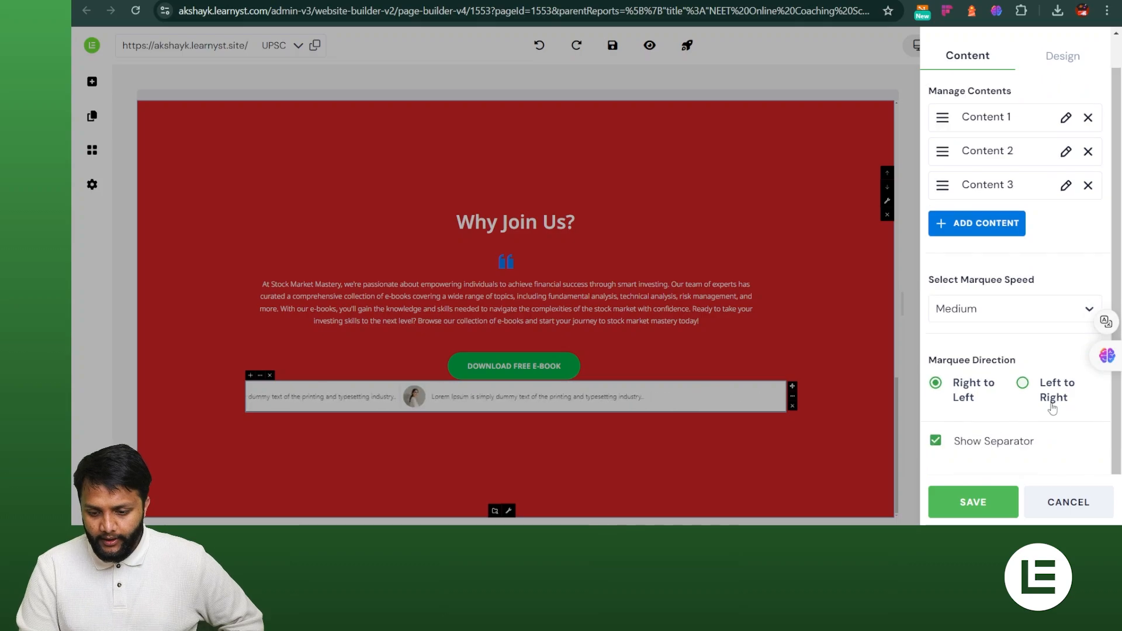
left_click(1018, 503)
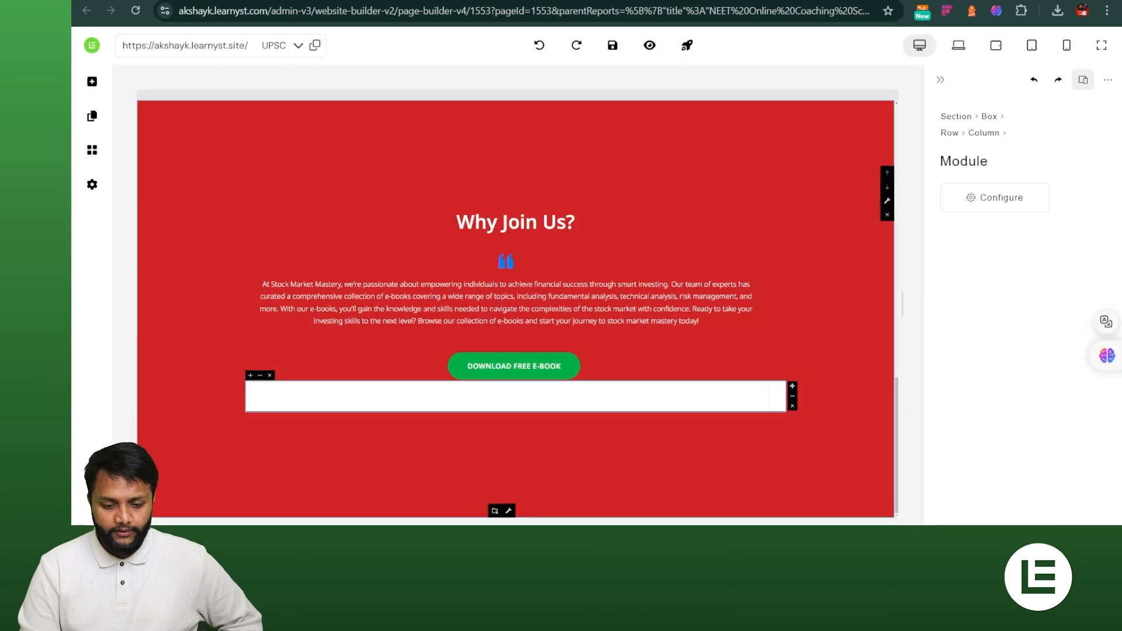
- Save the UPSC page and open its preview
mouse_move(587, 395)
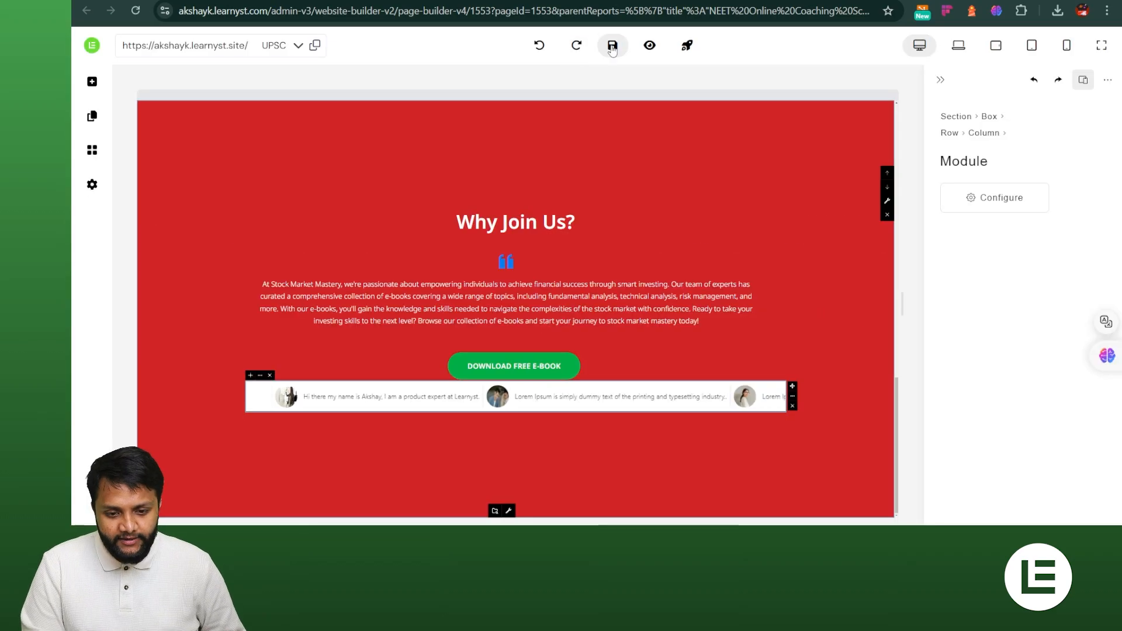
left_click(612, 47)
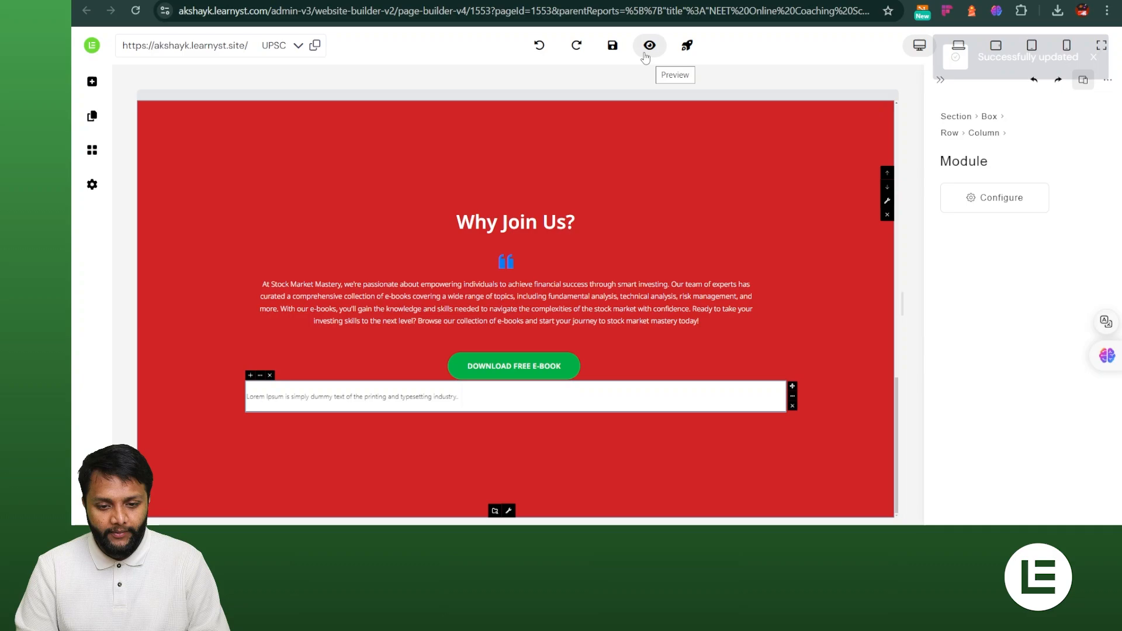
left_click(649, 47)
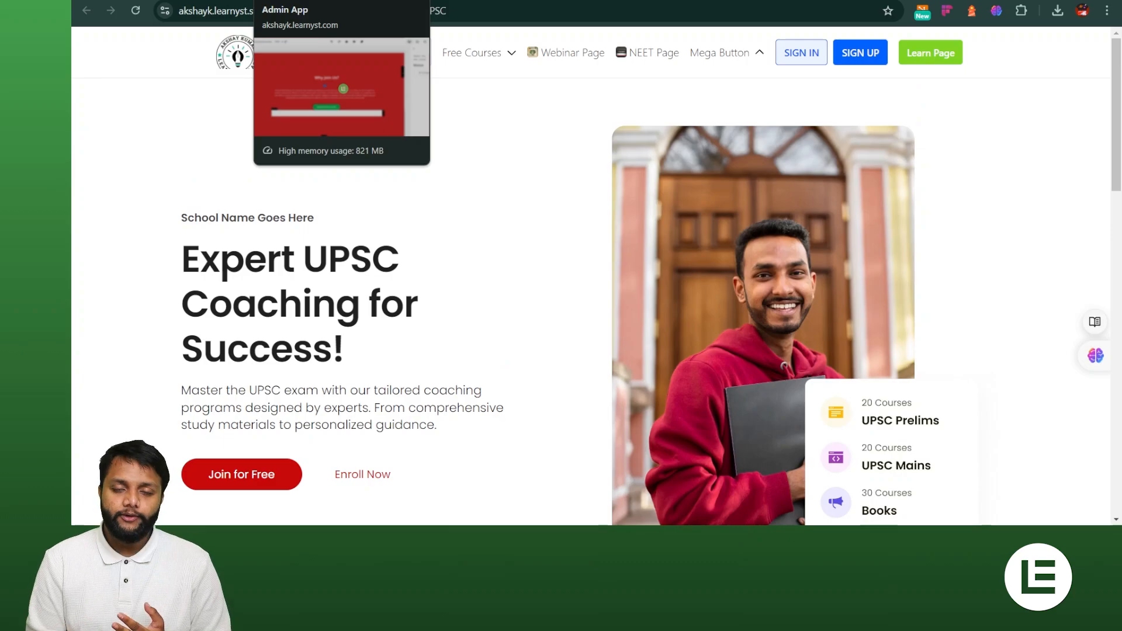
- Scroll the preview to the Why Join Us? section and follow a carousel item's link to /learn
scroll(596, 221, "down", 15)
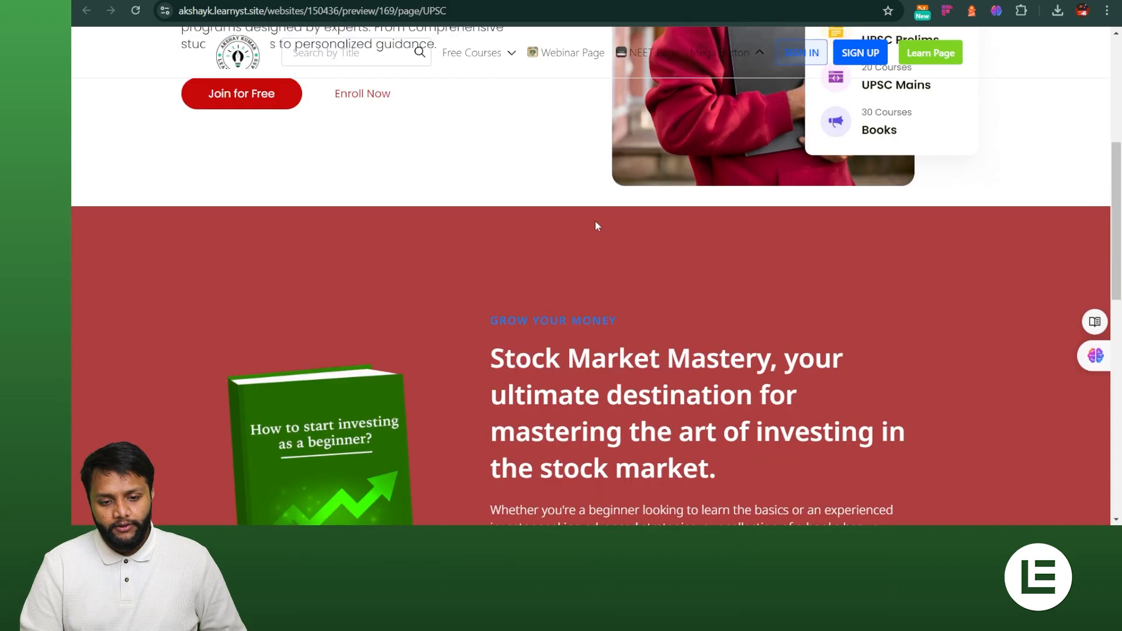
scroll(604, 239, "down", 3)
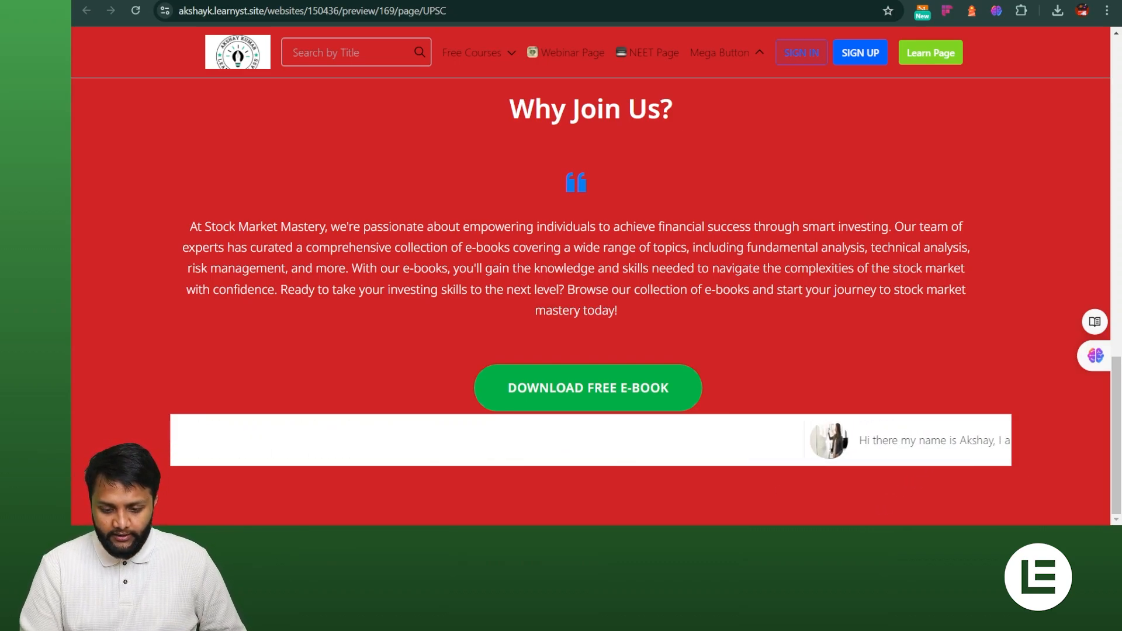
left_click(856, 455)
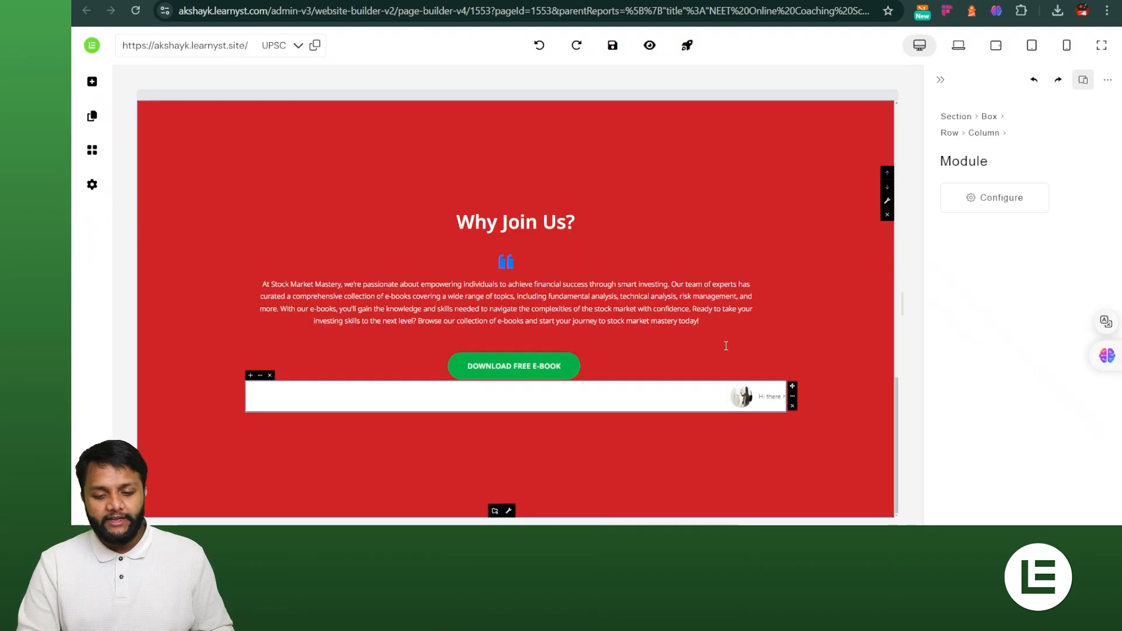
- Set the testimonial row's Column Gap to 90
left_click(793, 397)
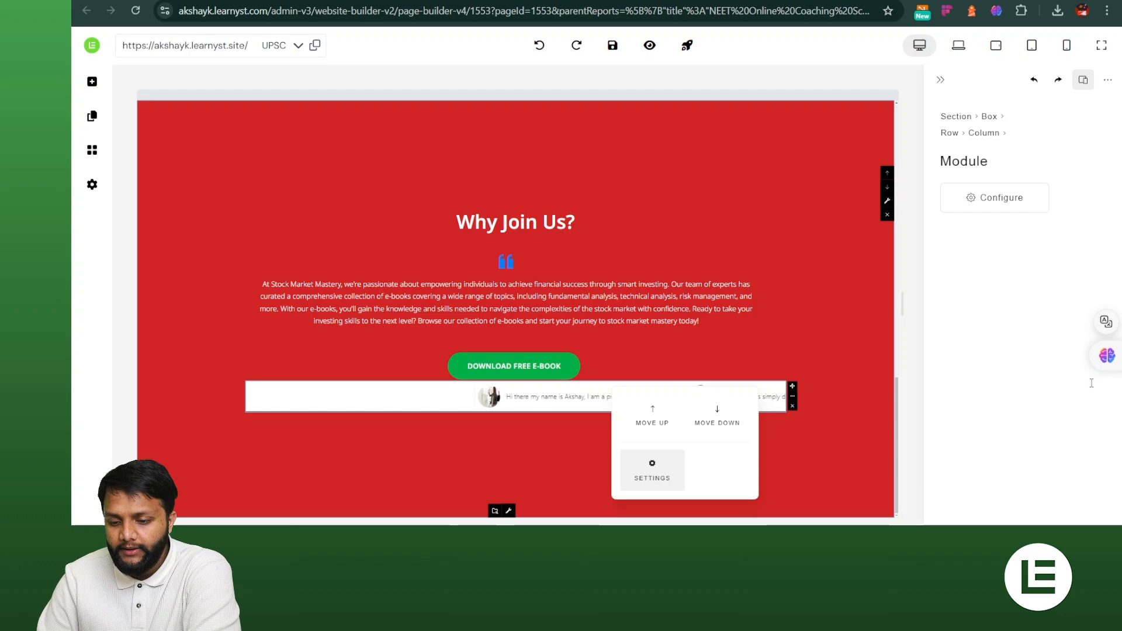
left_click(653, 471)
scroll(992, 300, "down", 2)
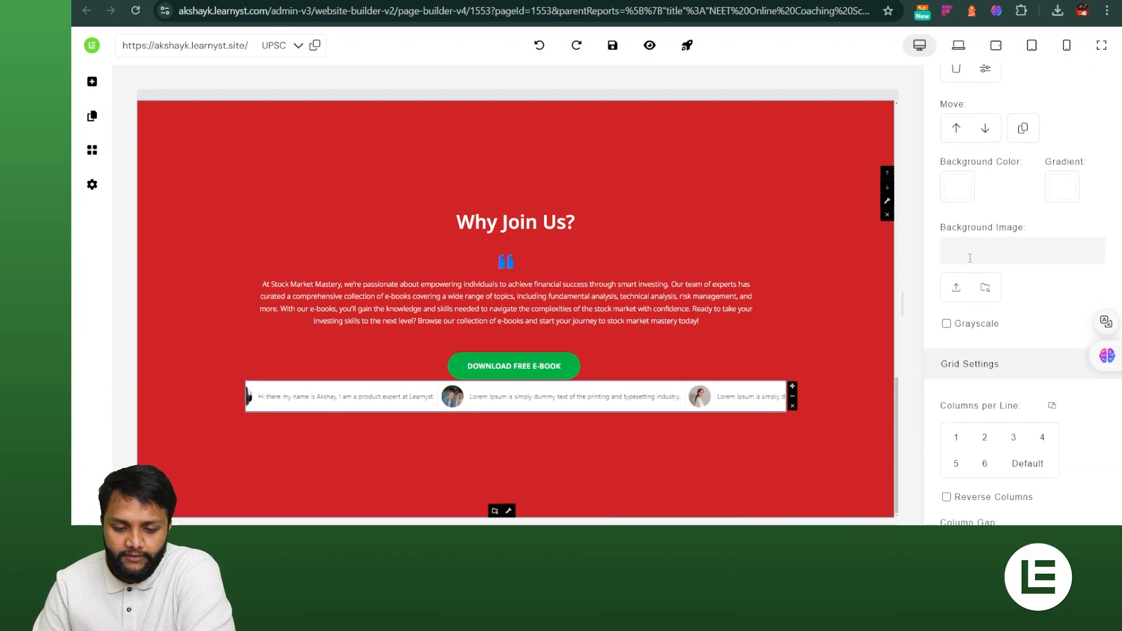
scroll(998, 409, "down", 2)
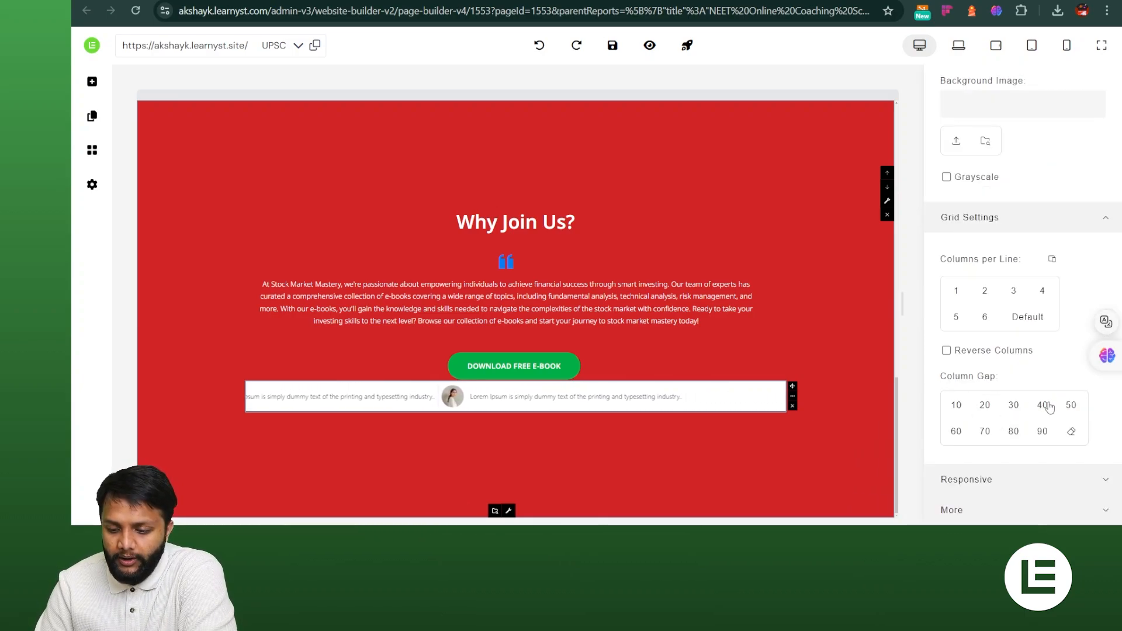
left_click(1043, 431)
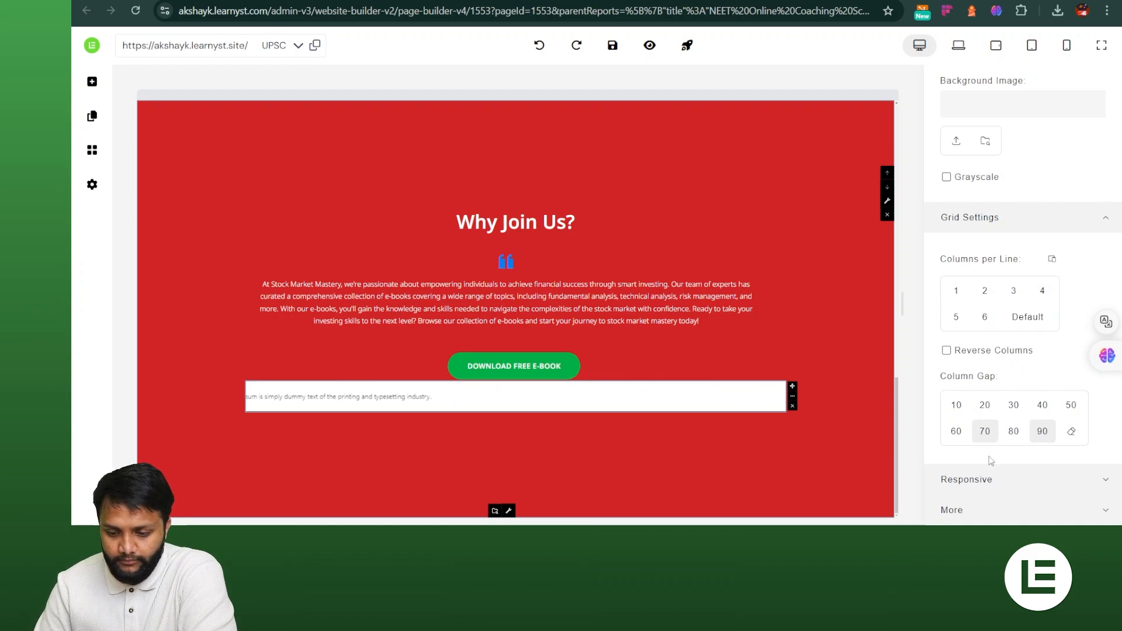
- Move the testimonial row up past the download button and heading, then back and forth around the heading
scroll(996, 442, "up", 5)
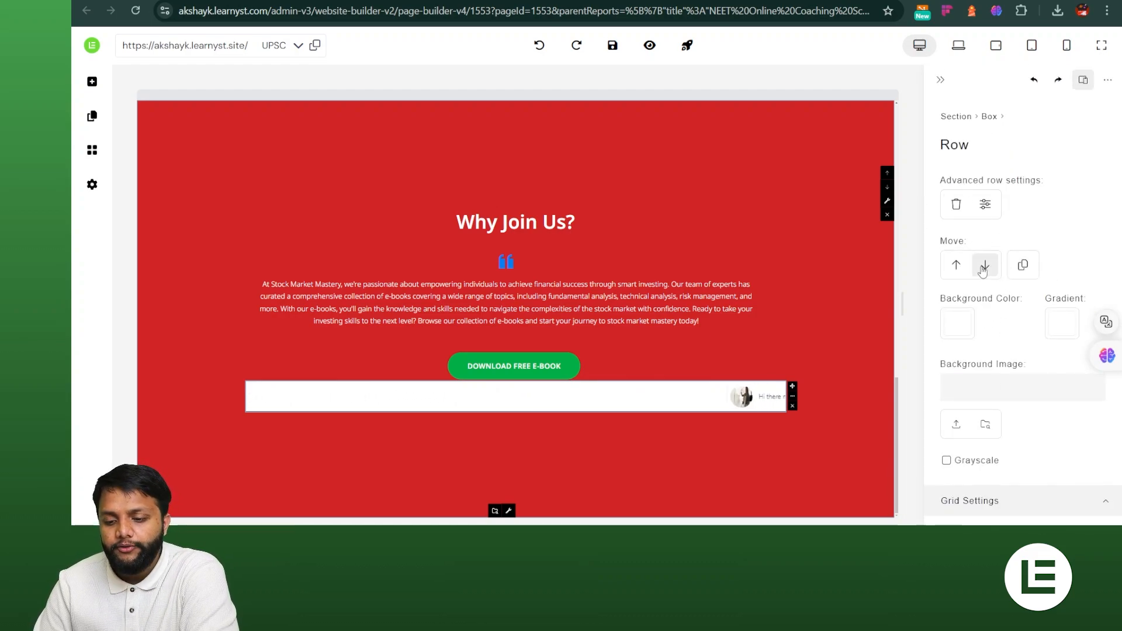
left_click(963, 274)
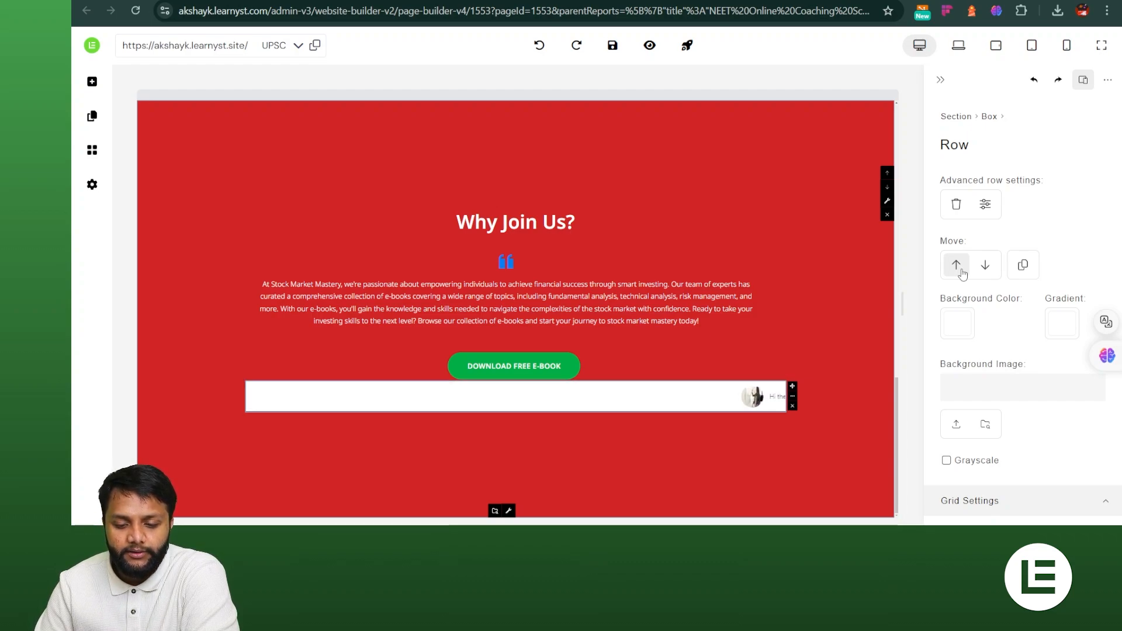
left_click(963, 274)
left_click(963, 273)
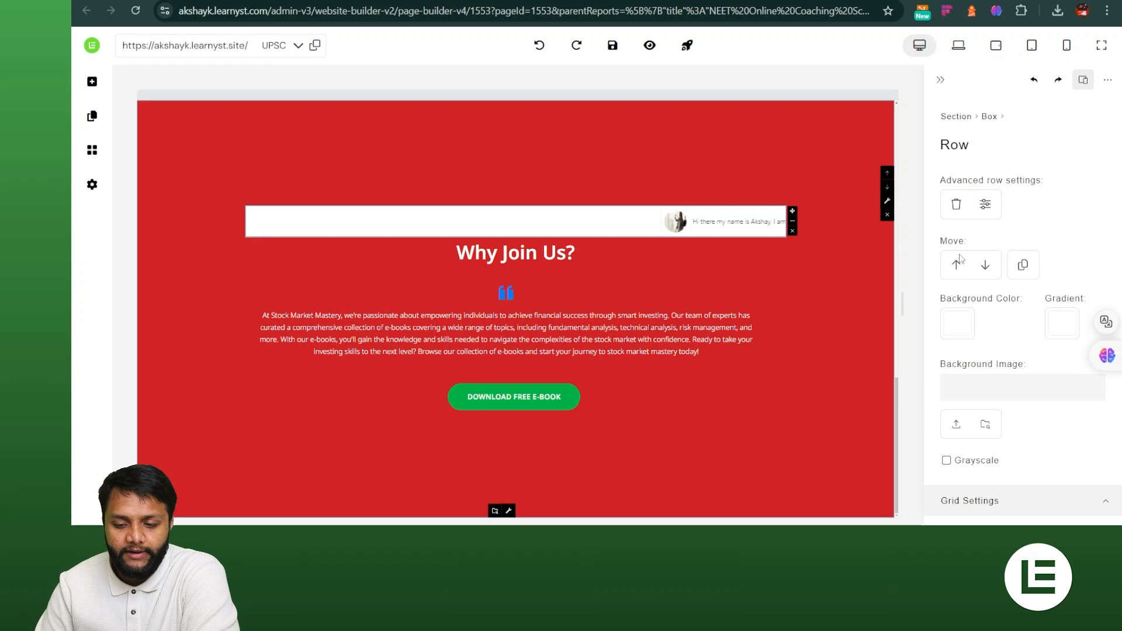
left_click(987, 266)
left_click(953, 266)
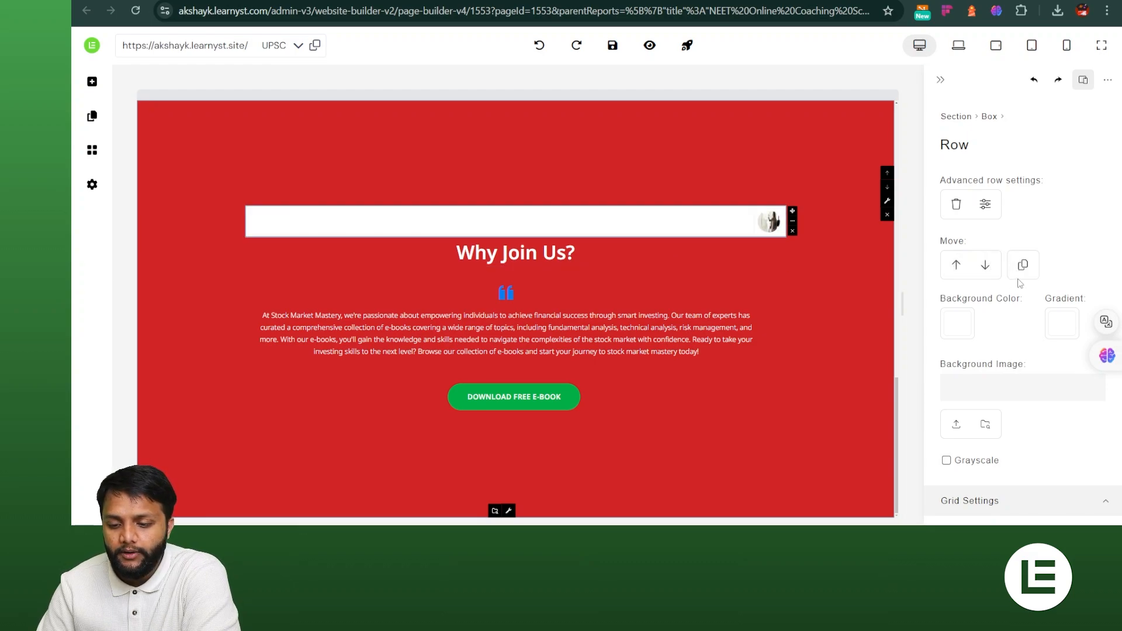
- Duplicate the testimonial row, then delete both the duplicate and the original testimonial module
left_click(1023, 265)
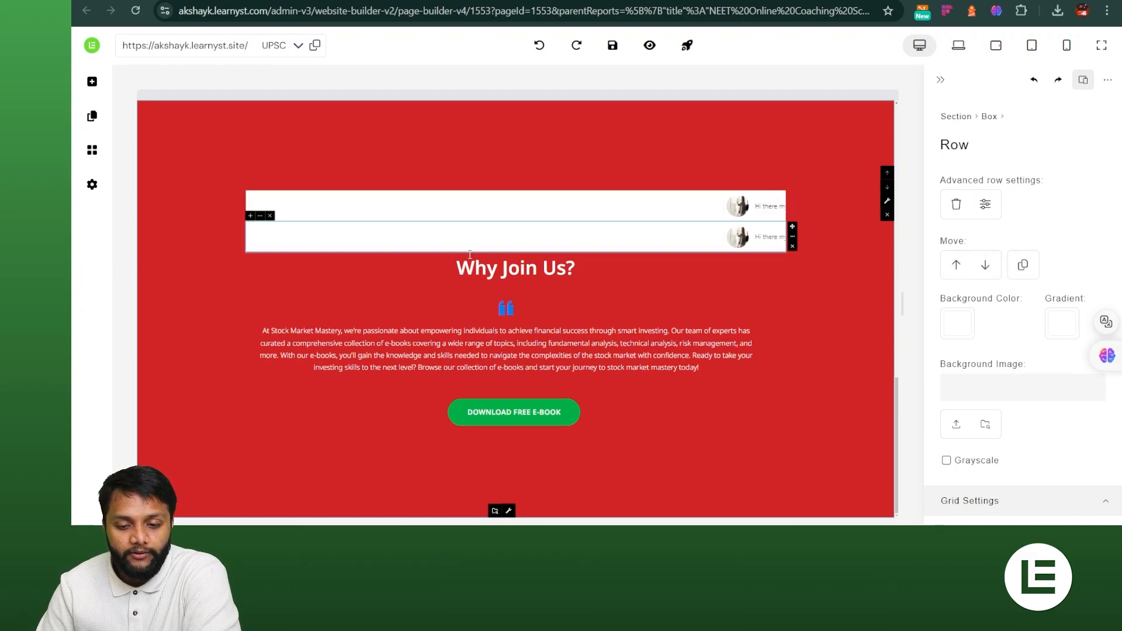
left_click(793, 246)
left_click(780, 222)
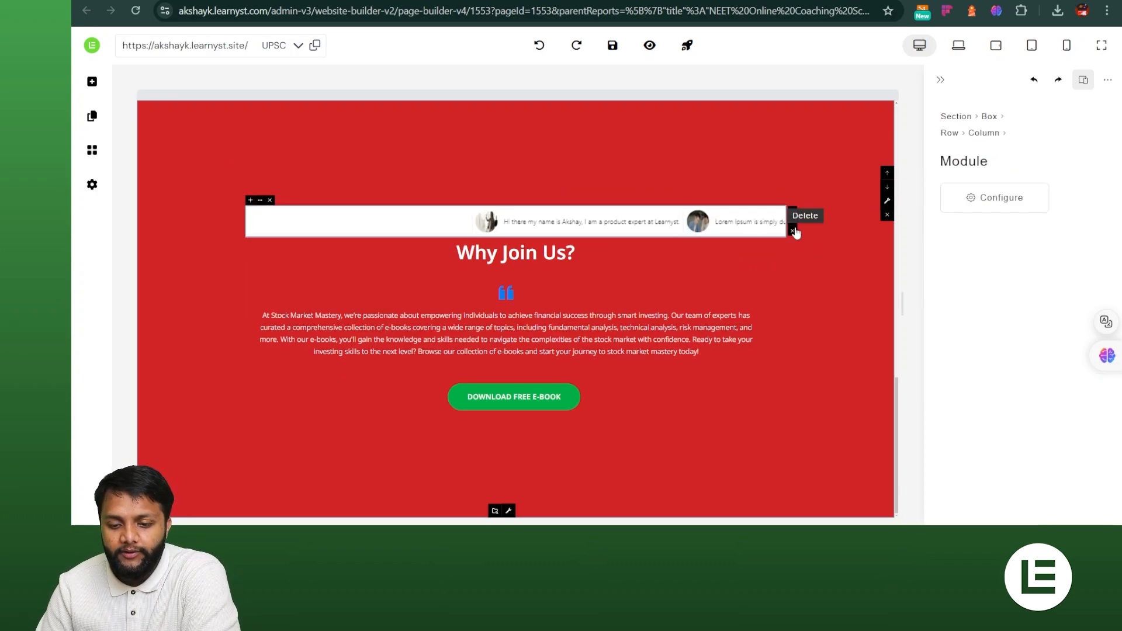
left_click(797, 231)
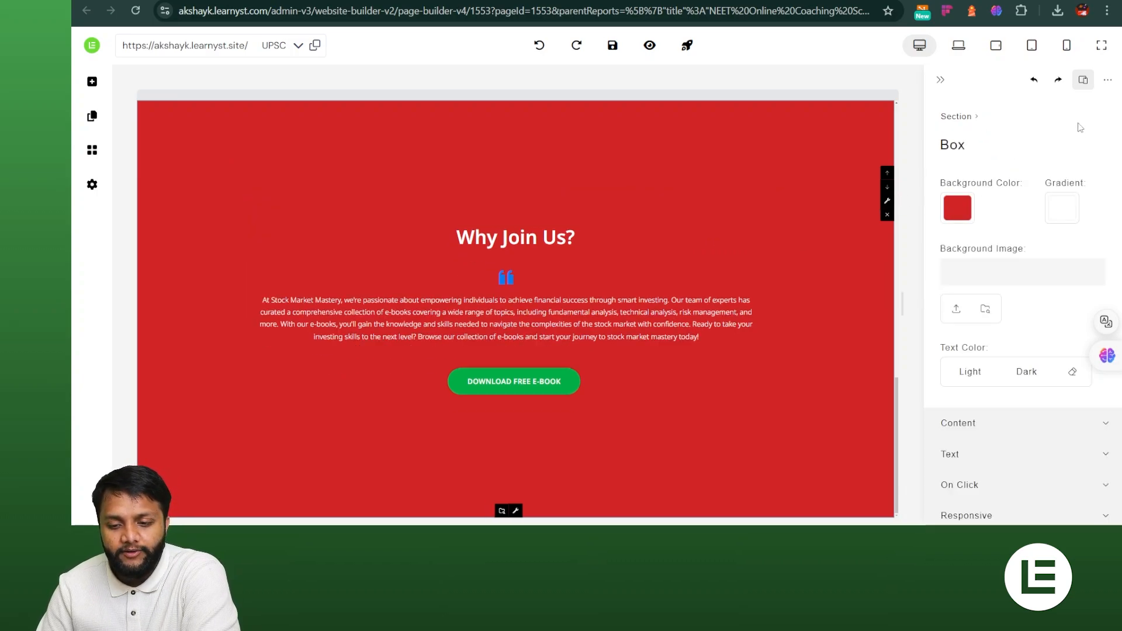
- Add a Verify Certificate widget below the download button
left_click(941, 79)
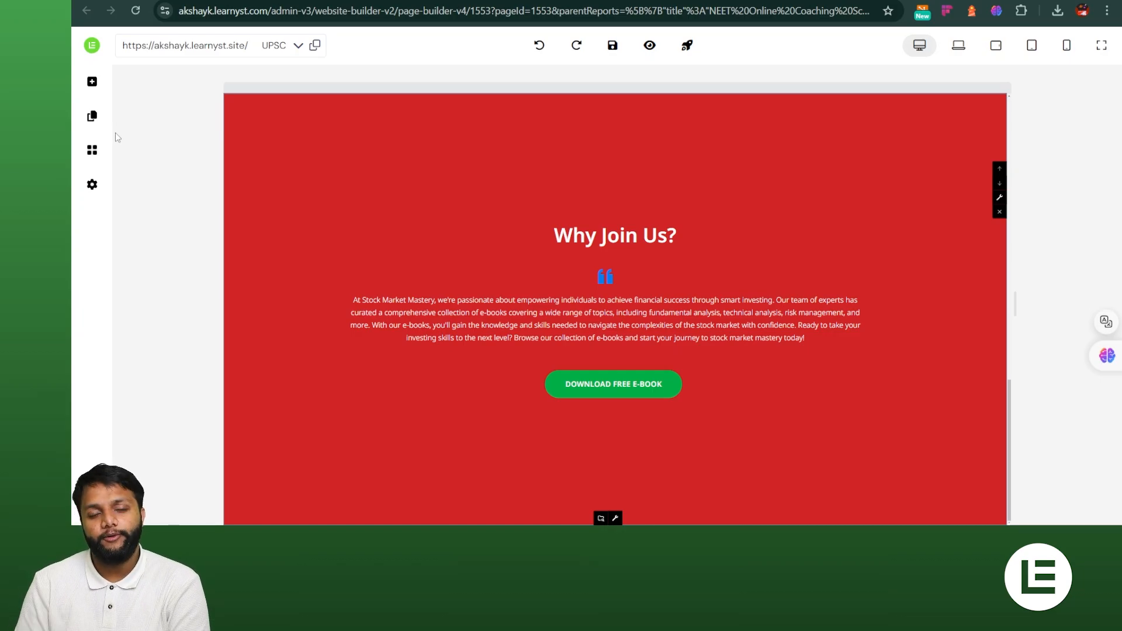
left_click(92, 150)
scroll(433, 225, "down", 12)
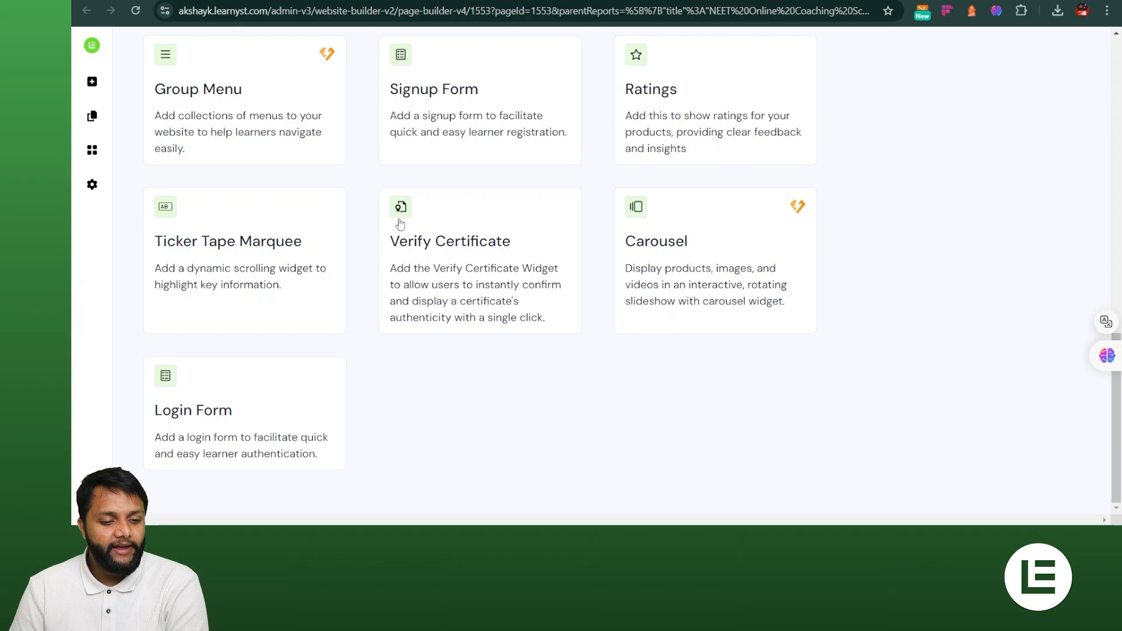
left_click(516, 268)
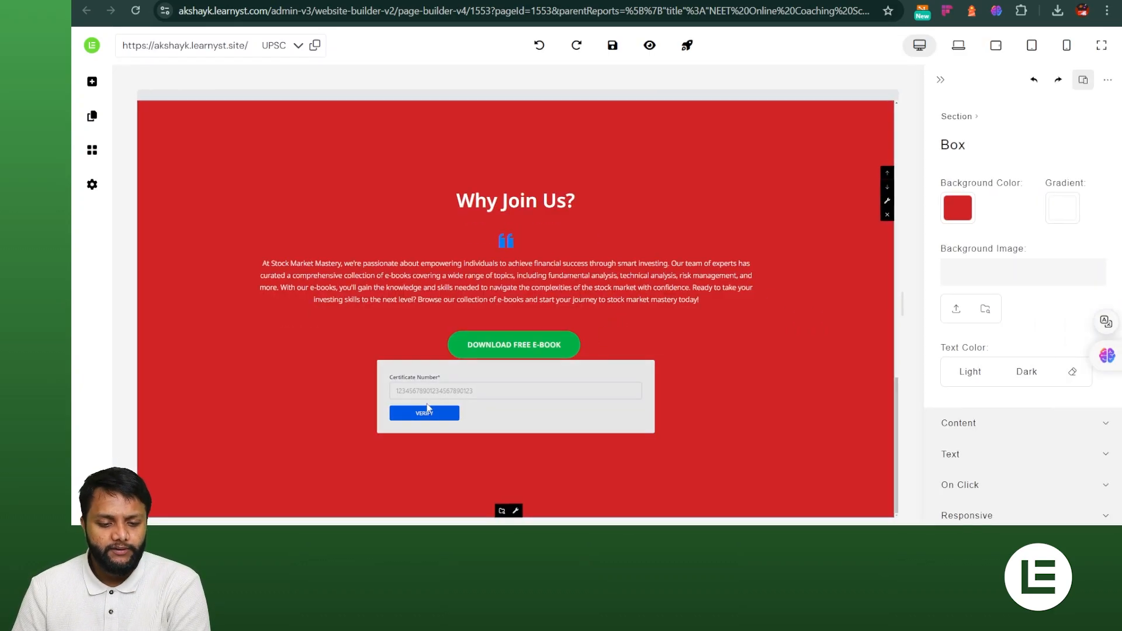
- Select the Verify Certificate widget and open its own settings
left_click(292, 293)
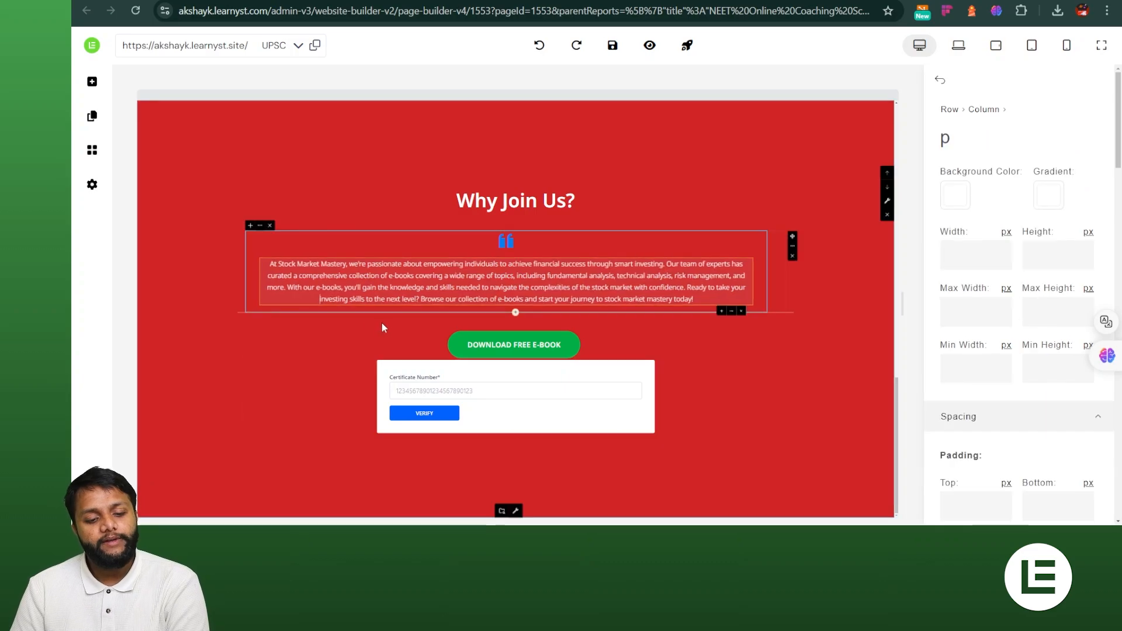
left_click(279, 359)
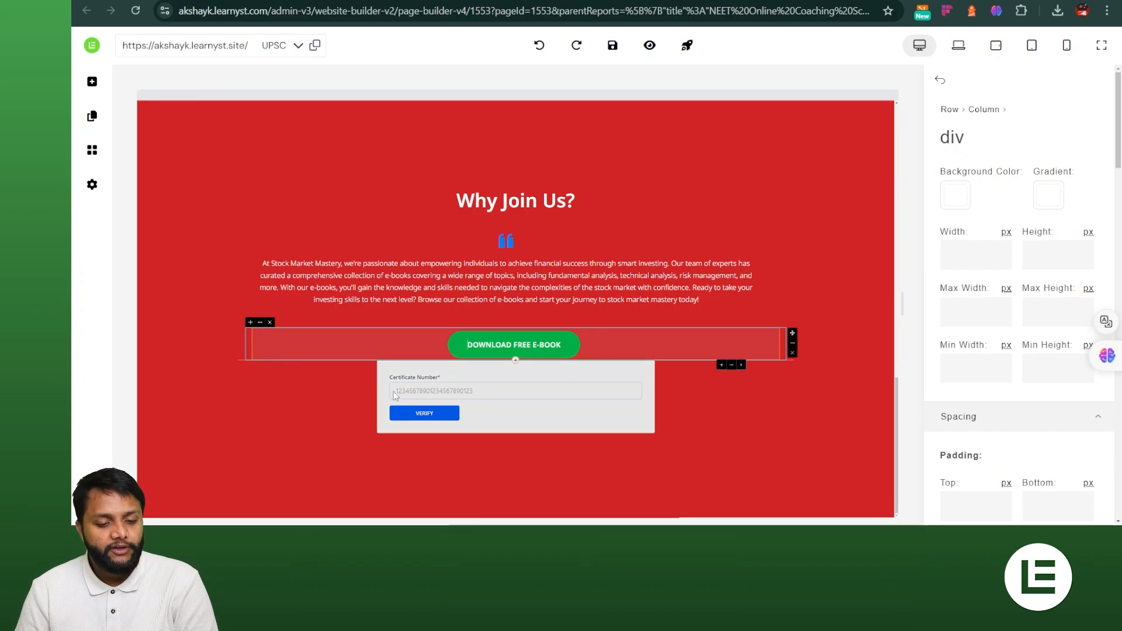
left_click(416, 389)
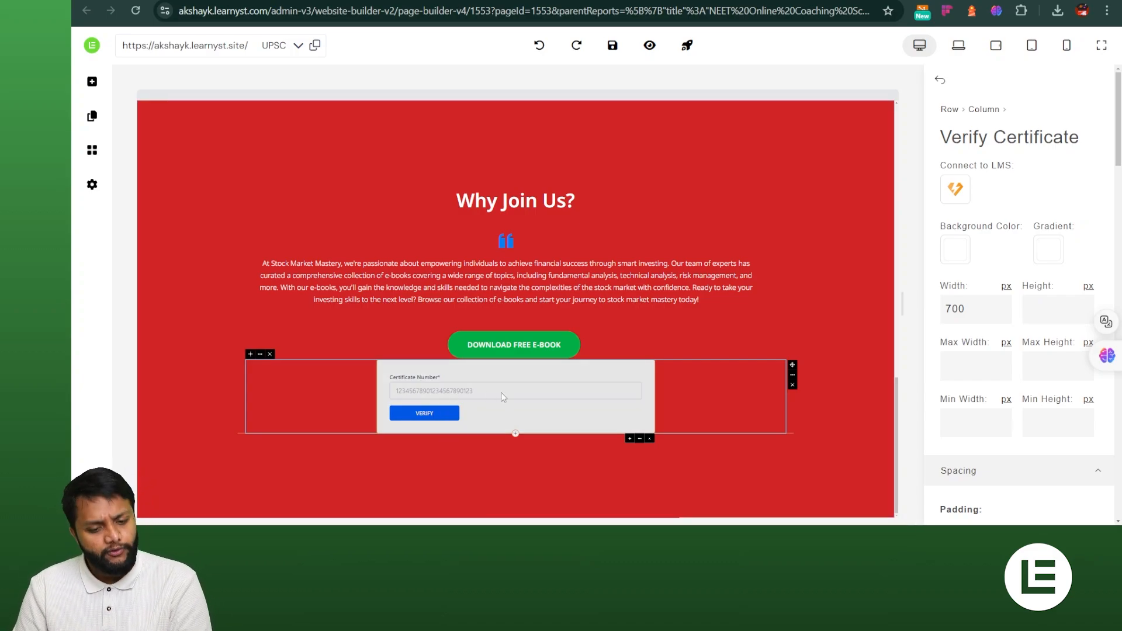
left_click(956, 188)
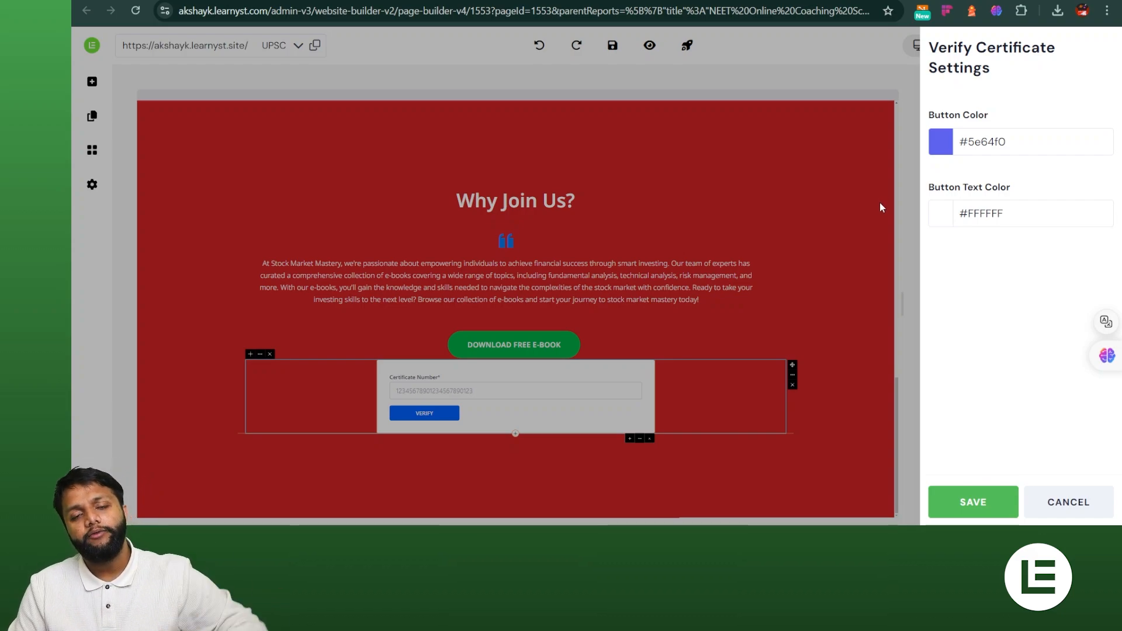
- Give the Verify Certificate button a 3B40B6 fill and bright red text, then save it
left_click(942, 141)
left_click(1052, 205)
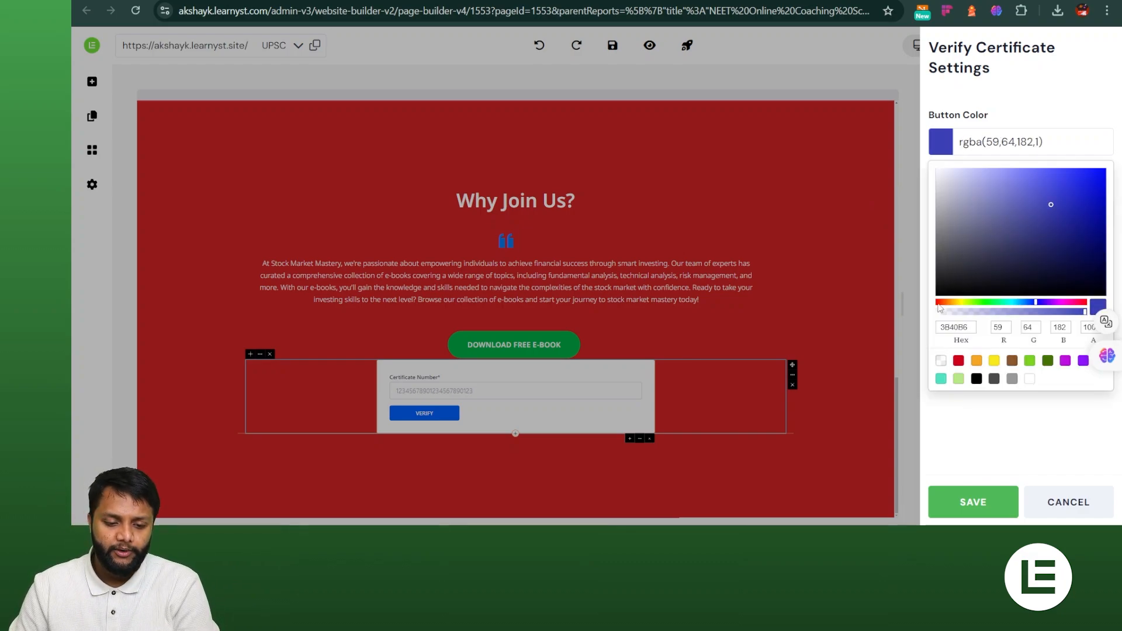
left_click(957, 442)
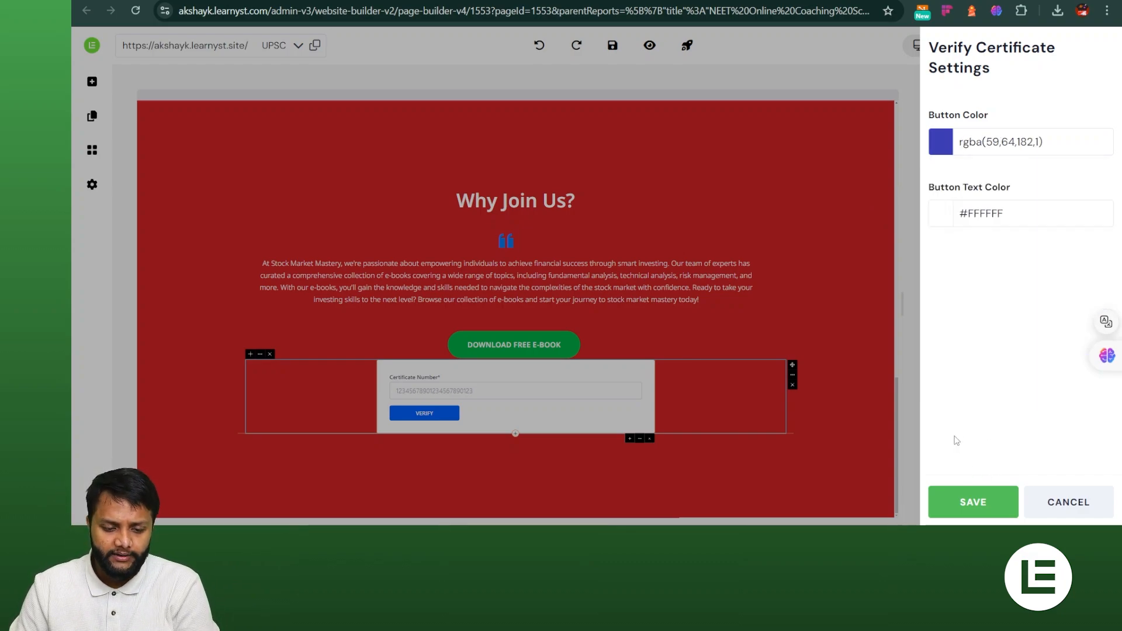
left_click(942, 214)
left_click(1034, 283)
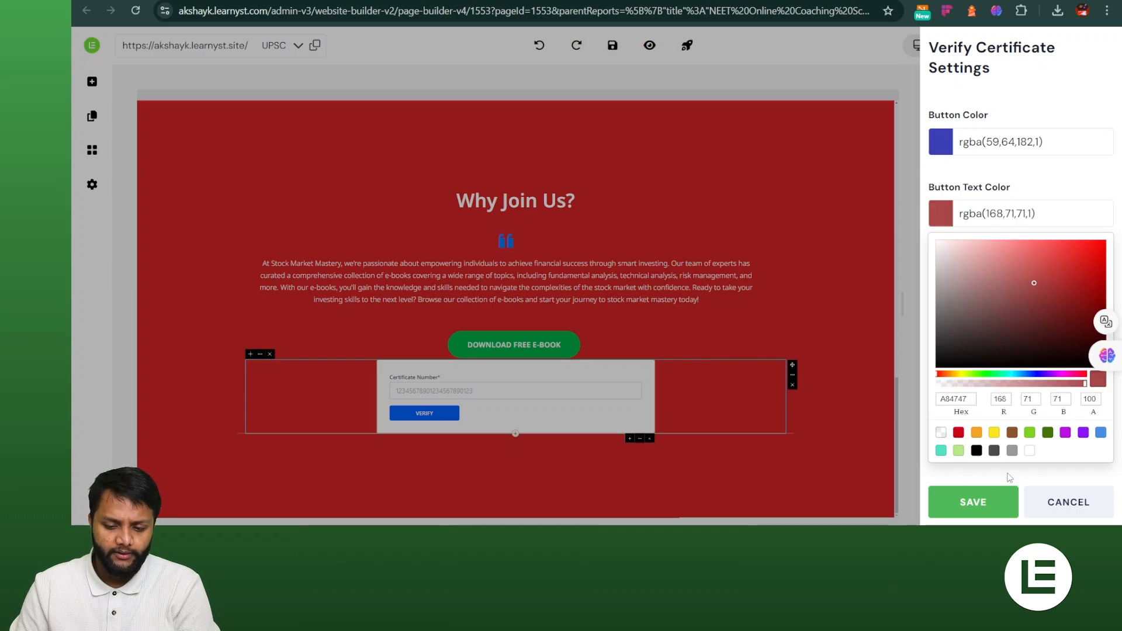
left_click(959, 433)
left_click(974, 502)
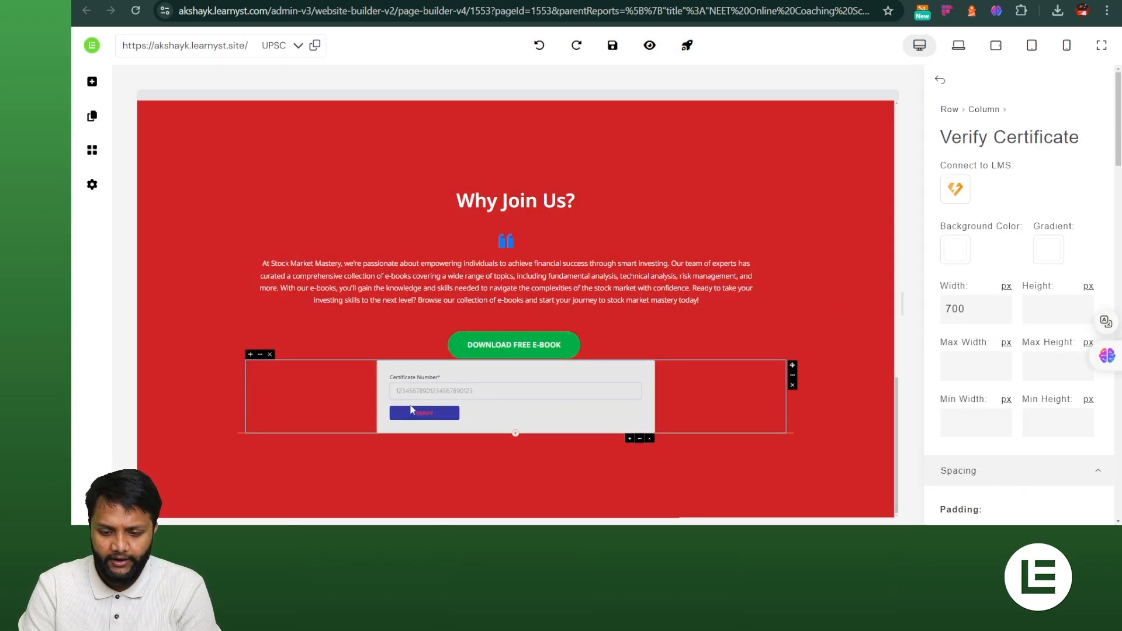
left_click(225, 488)
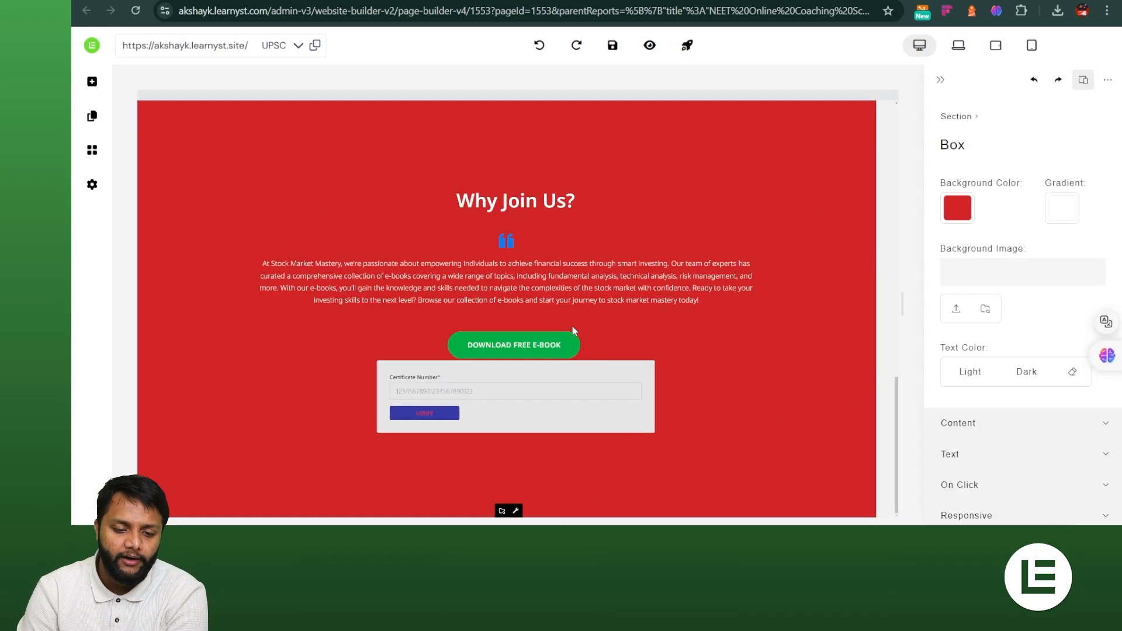
- Save the page and open a live preview scrolled down to the certificate form
left_click(615, 47)
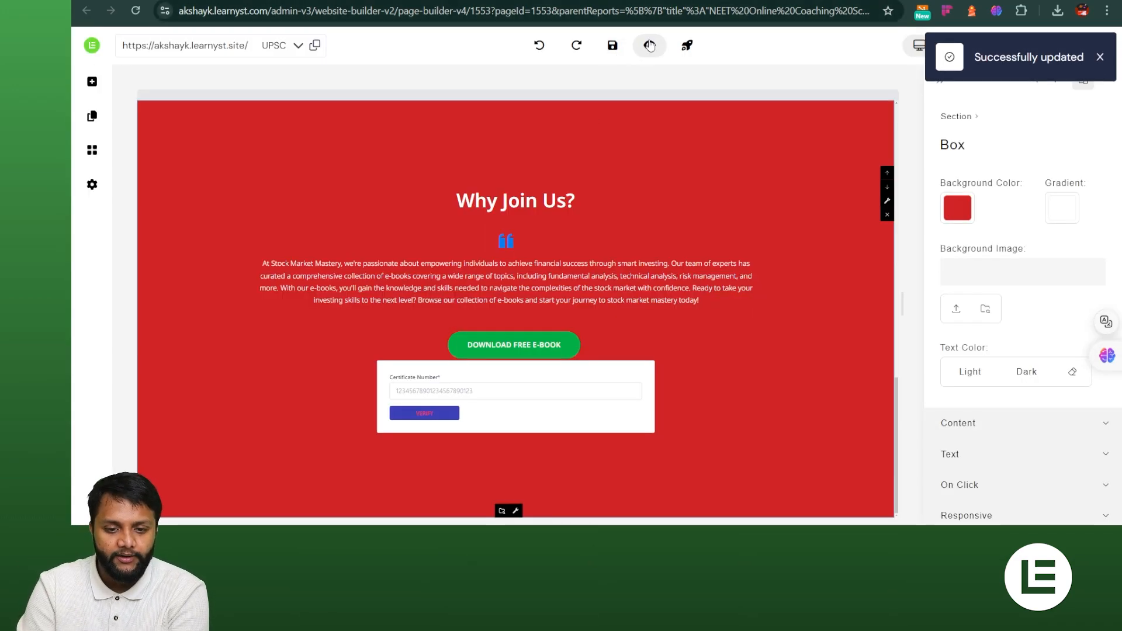
left_click(649, 45)
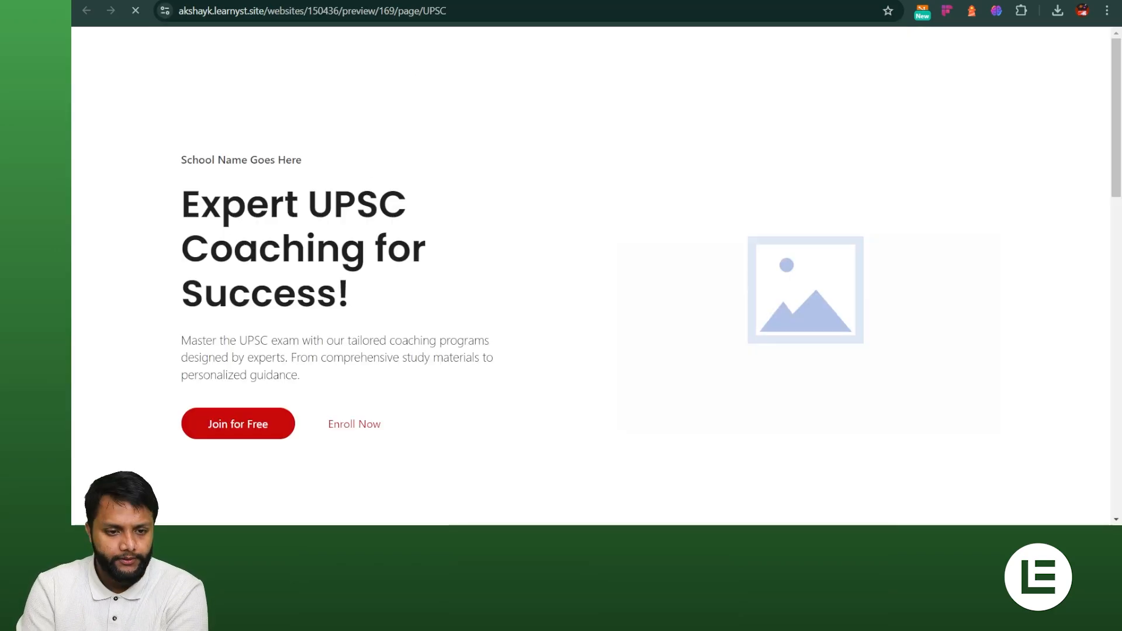
scroll(634, 341, "down", 2)
scroll(634, 341, "down", 15)
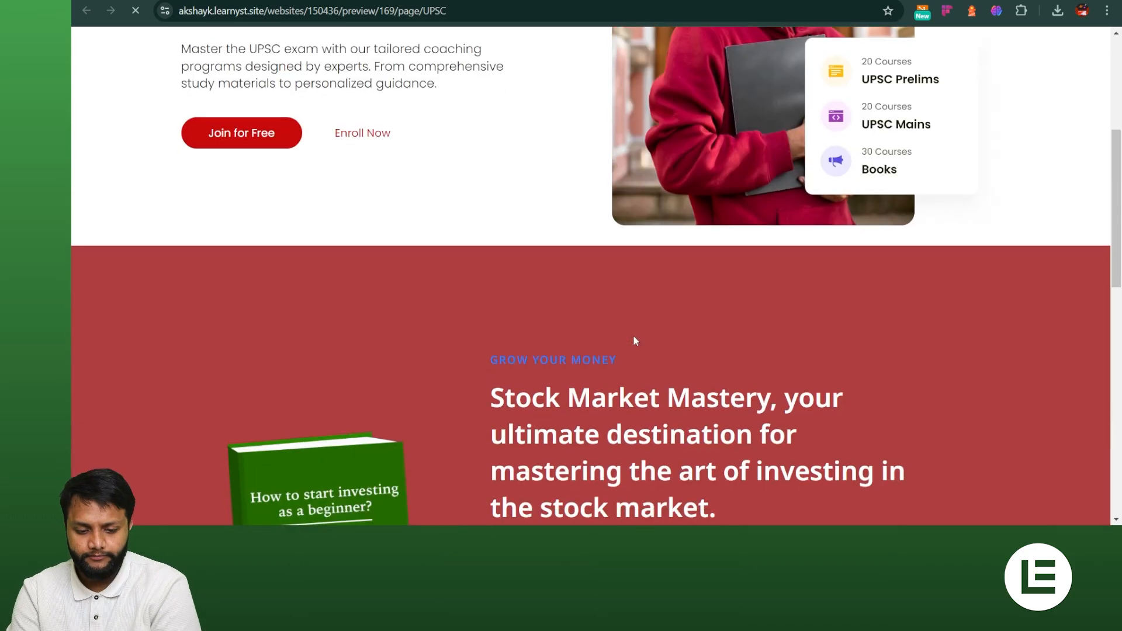
scroll(543, 310, "down", 1)
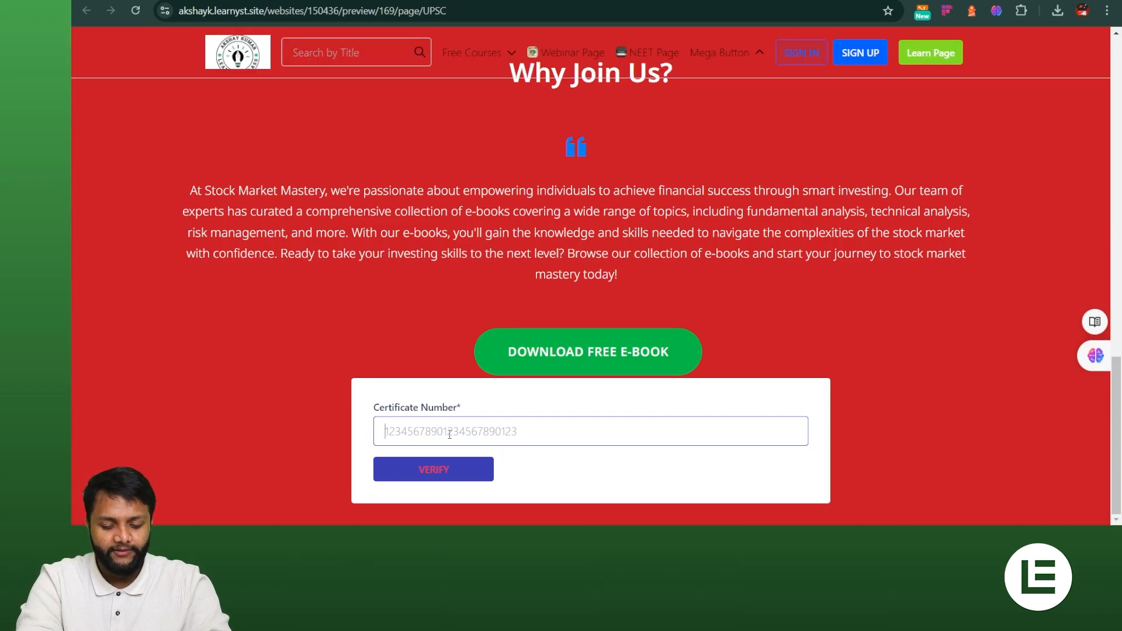
- Test a sample certificate number, clear it after the invalid-number error, and return to the builder
type("74117720328222")
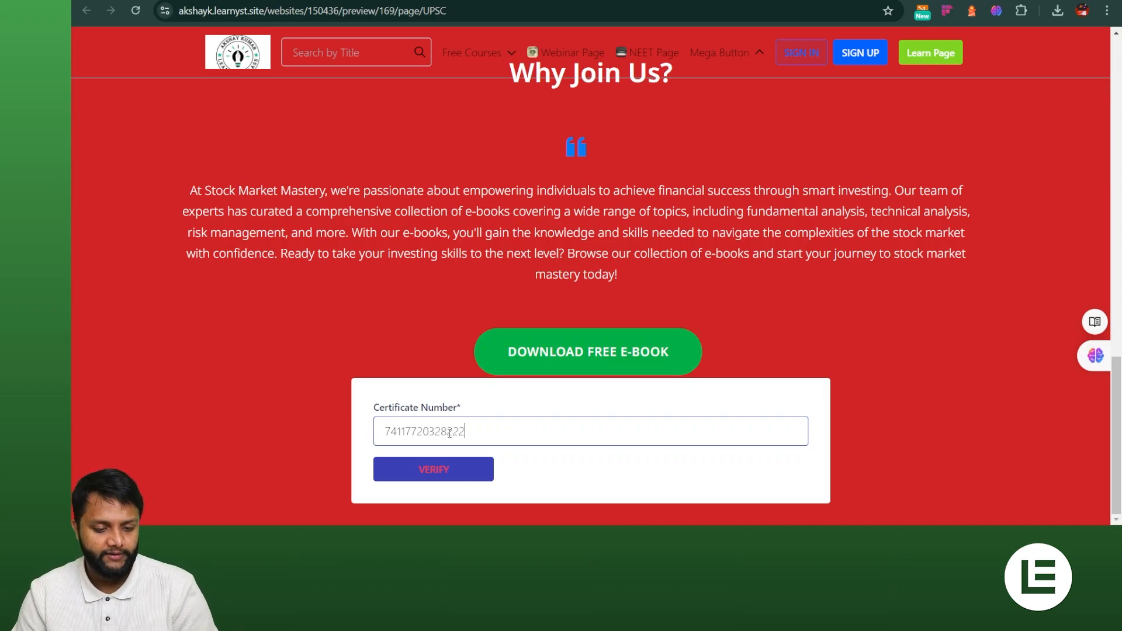
left_click(454, 471)
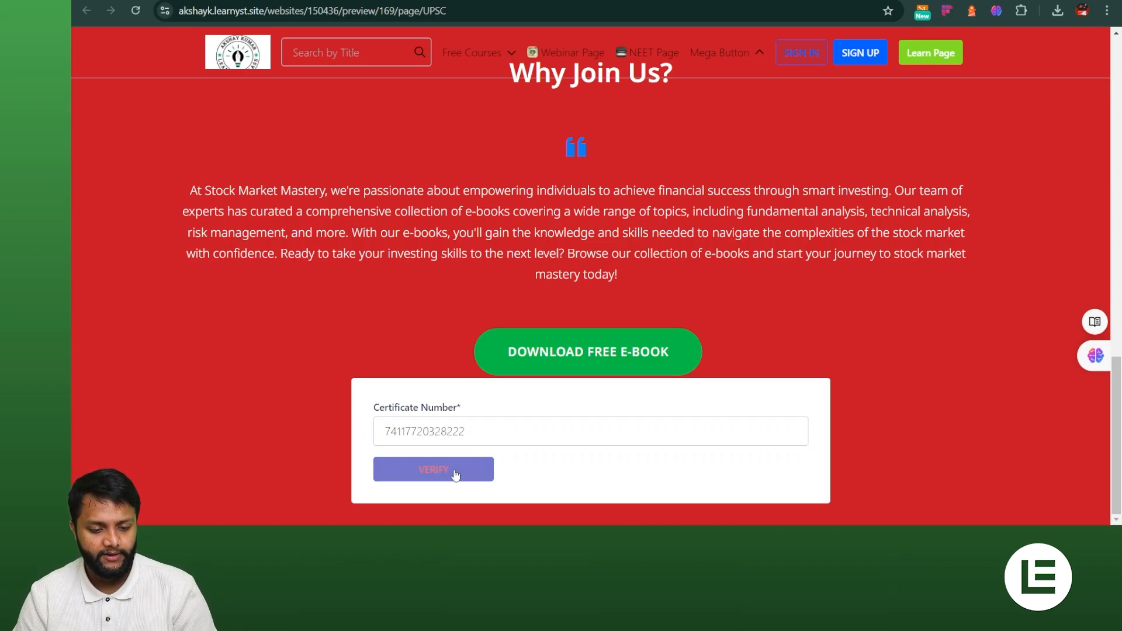
scroll(454, 470, "down", 1)
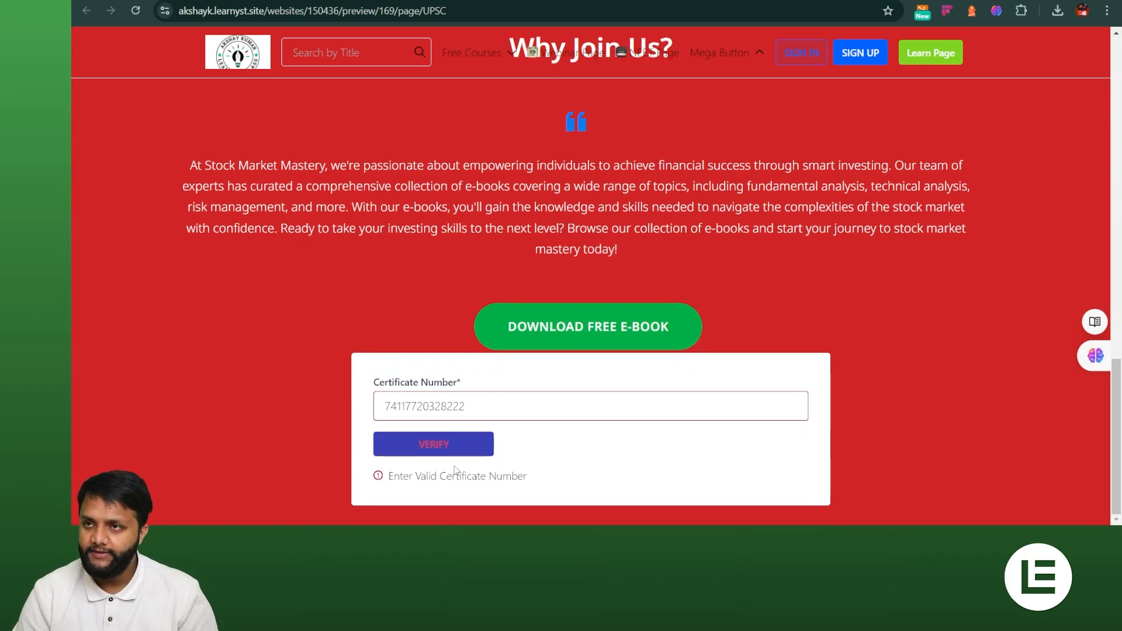
left_click_drag(466, 407, 326, 403)
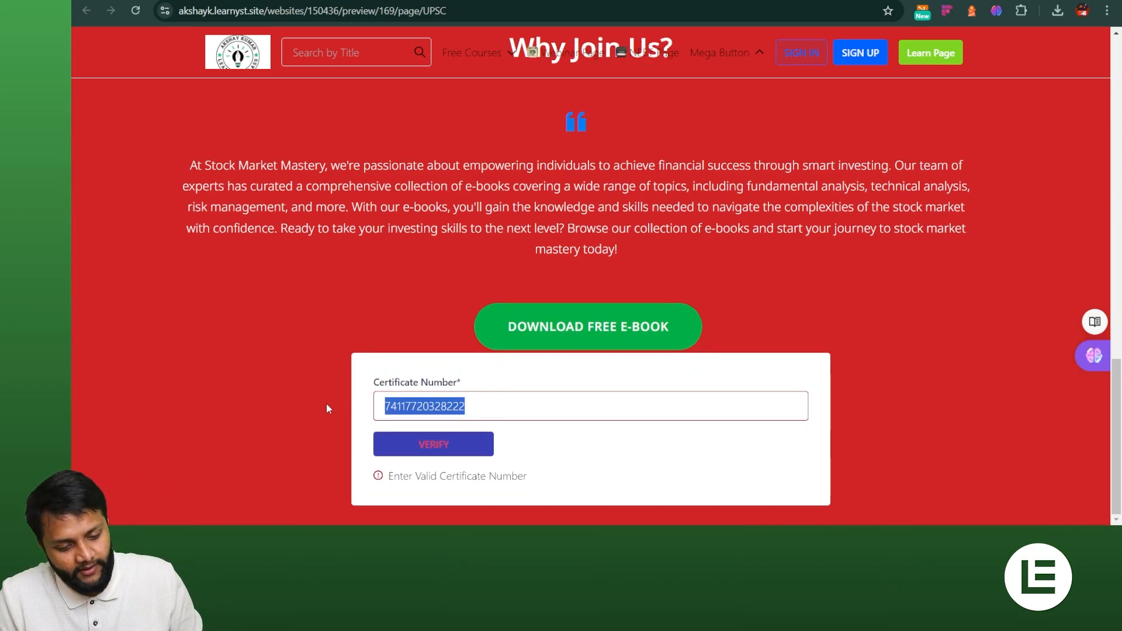
key("BackSpace")
key("ctrl+shift+Tab")
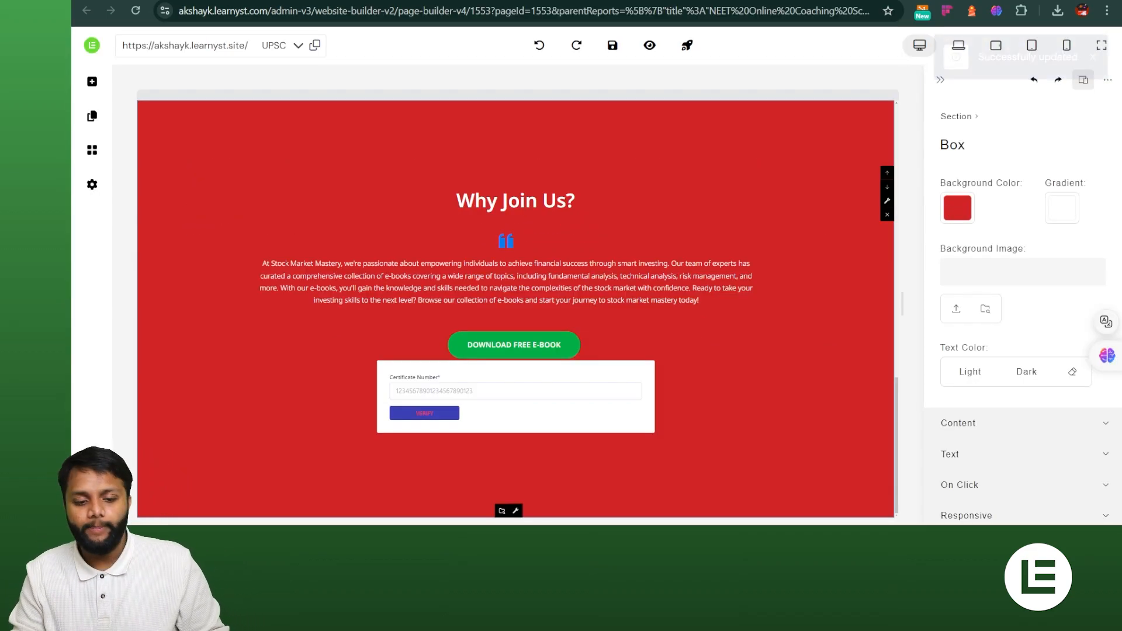
- Replace the Verify Certificate widget with a Carousel below the DOWNLOAD FREE E-BOOK button
left_click(526, 389)
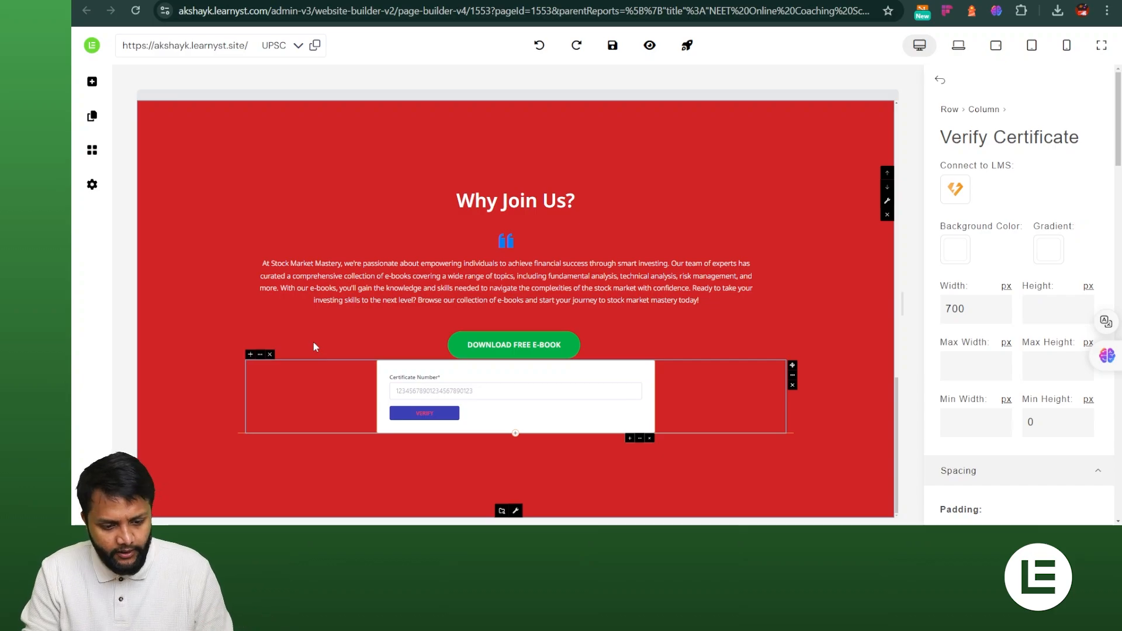
left_click(792, 385)
left_click(91, 150)
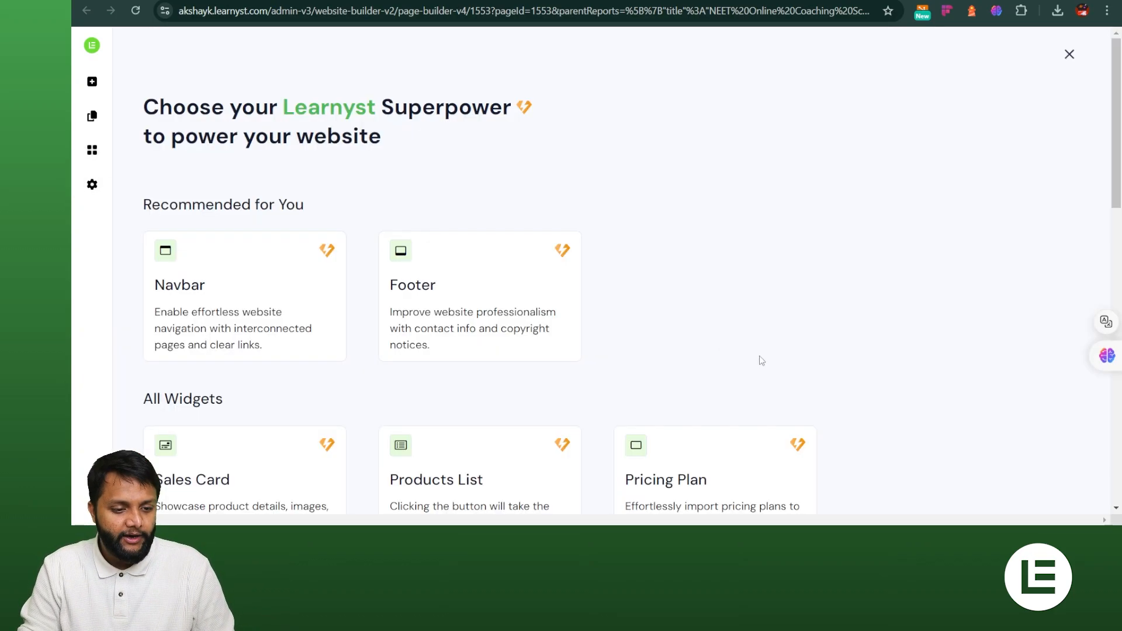
scroll(763, 366, "down", 15)
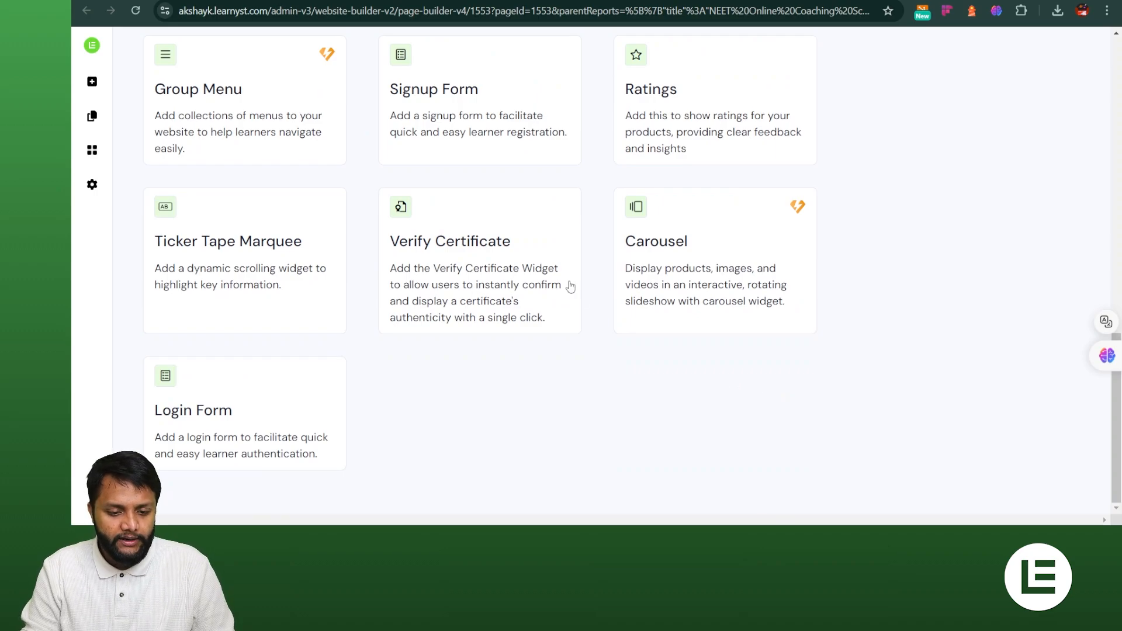
left_click(665, 266)
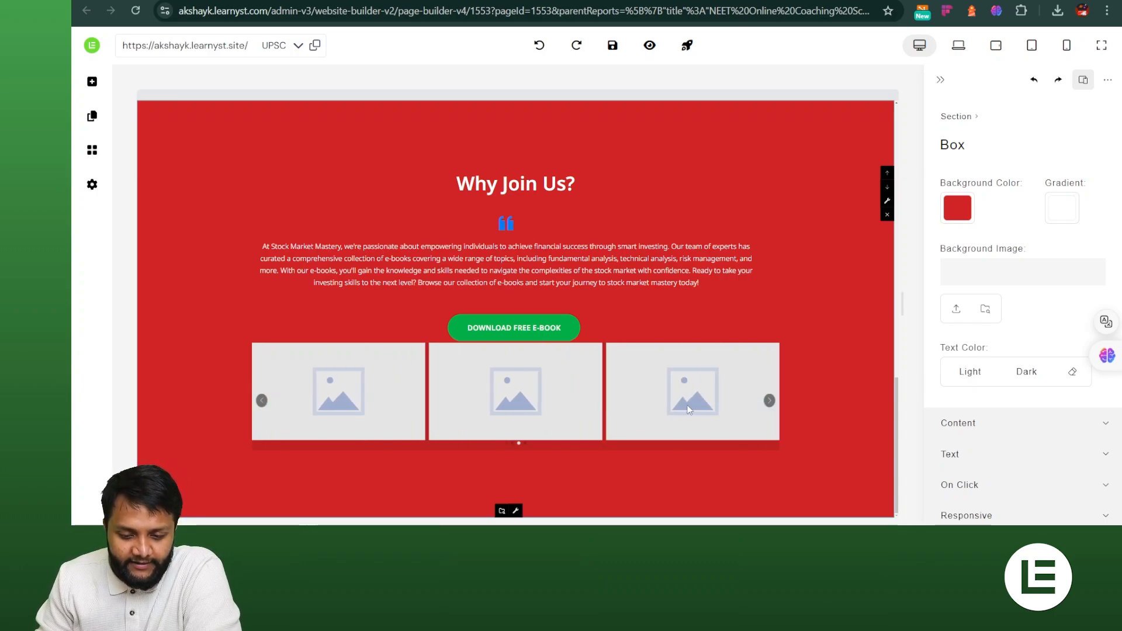
- Switch the carousel to Products and set Slide 1 to Yoga 2.0, opening product details
left_click(444, 374)
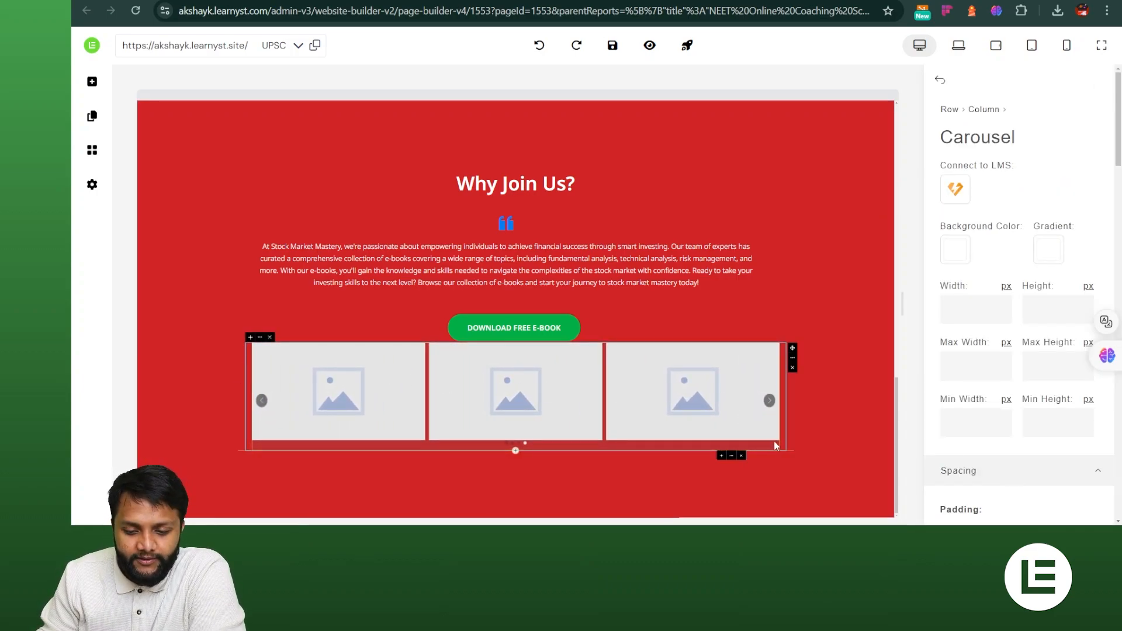
left_click(962, 192)
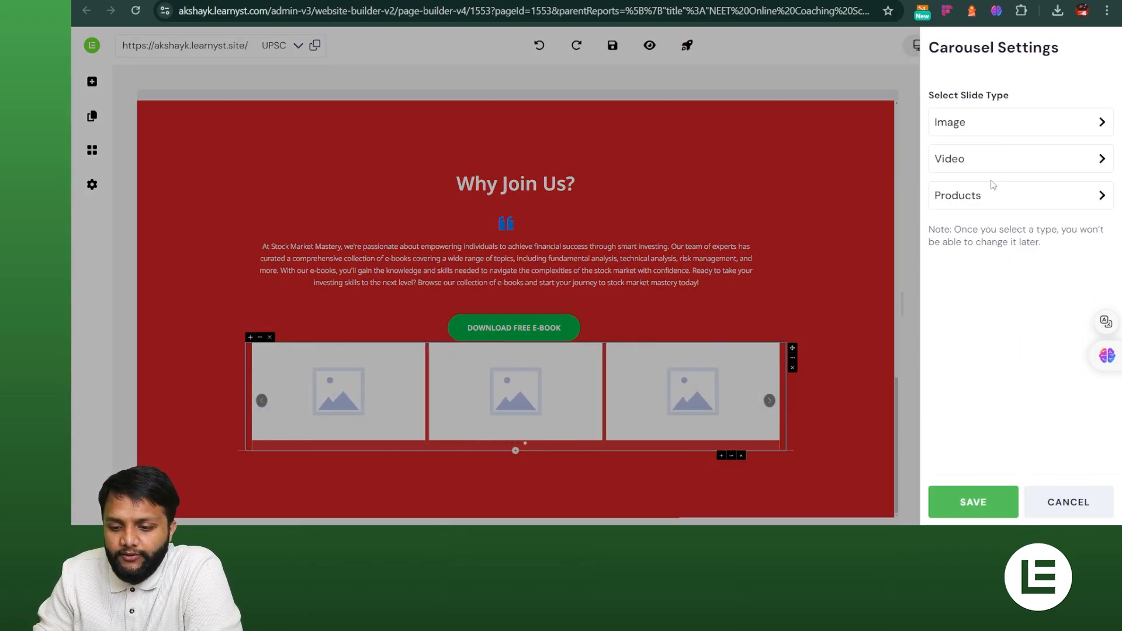
left_click(1001, 205)
left_click(1065, 195)
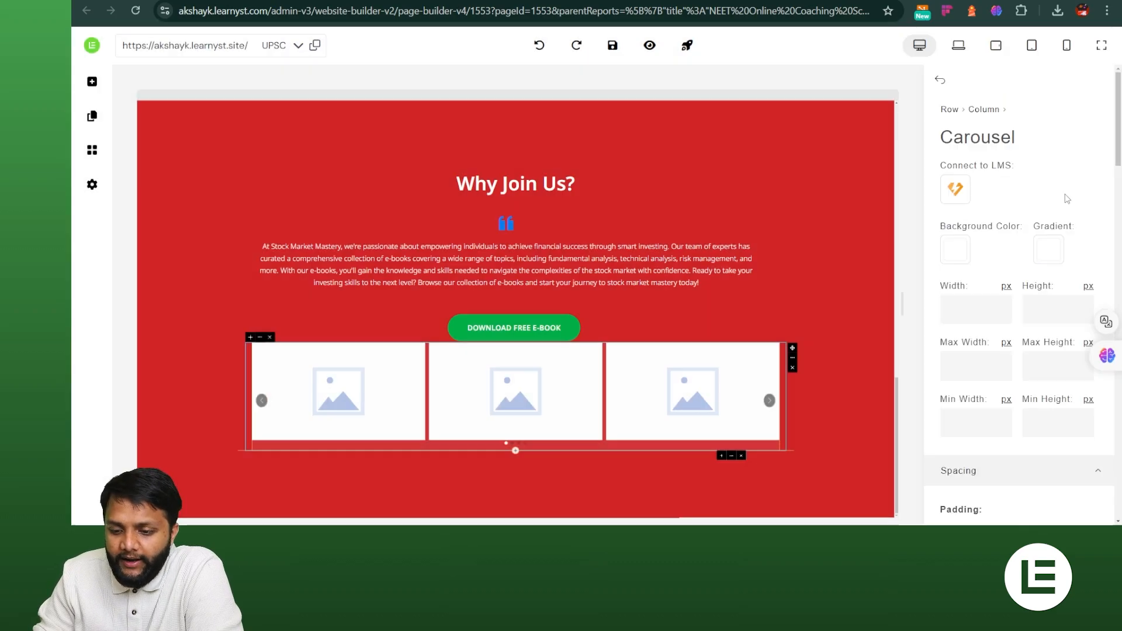
left_click(975, 194)
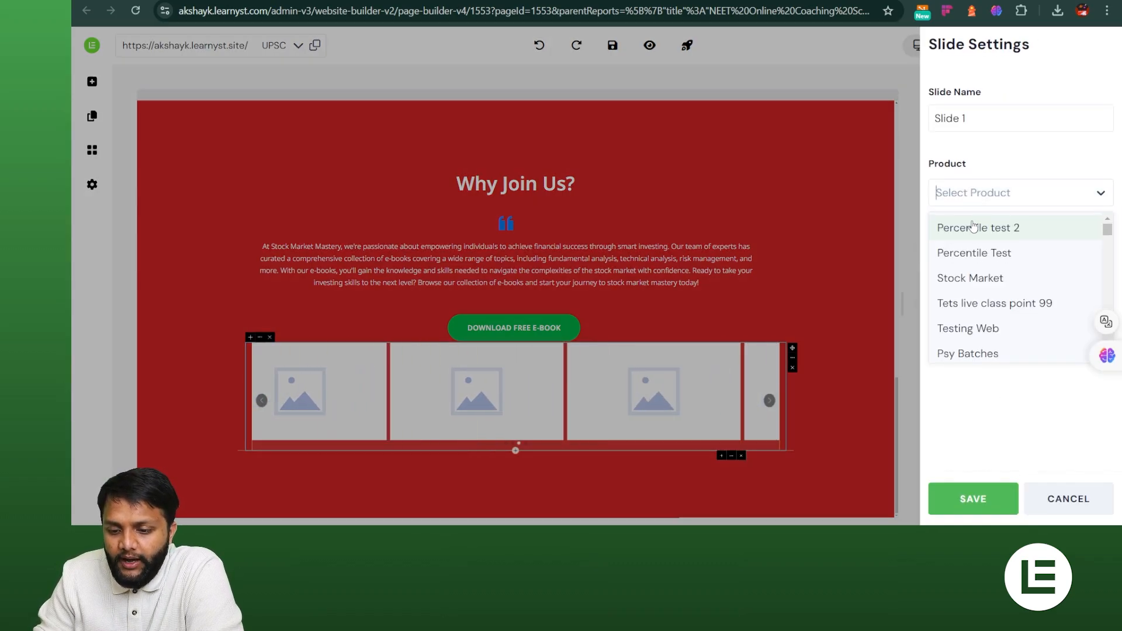
type("yoga")
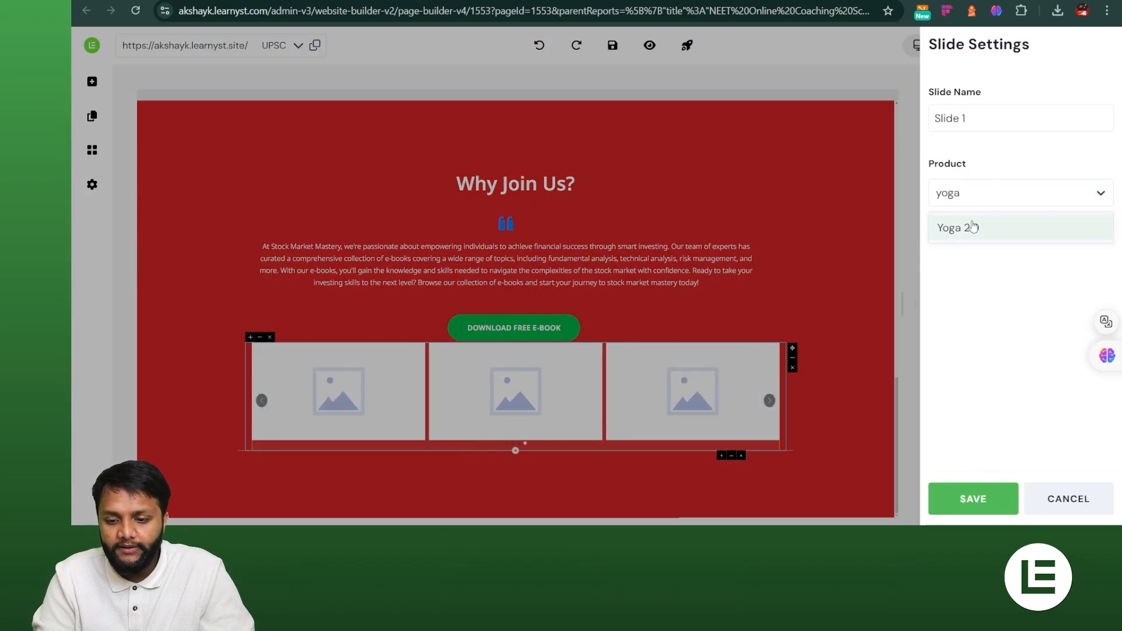
left_click(969, 225)
left_click(962, 336)
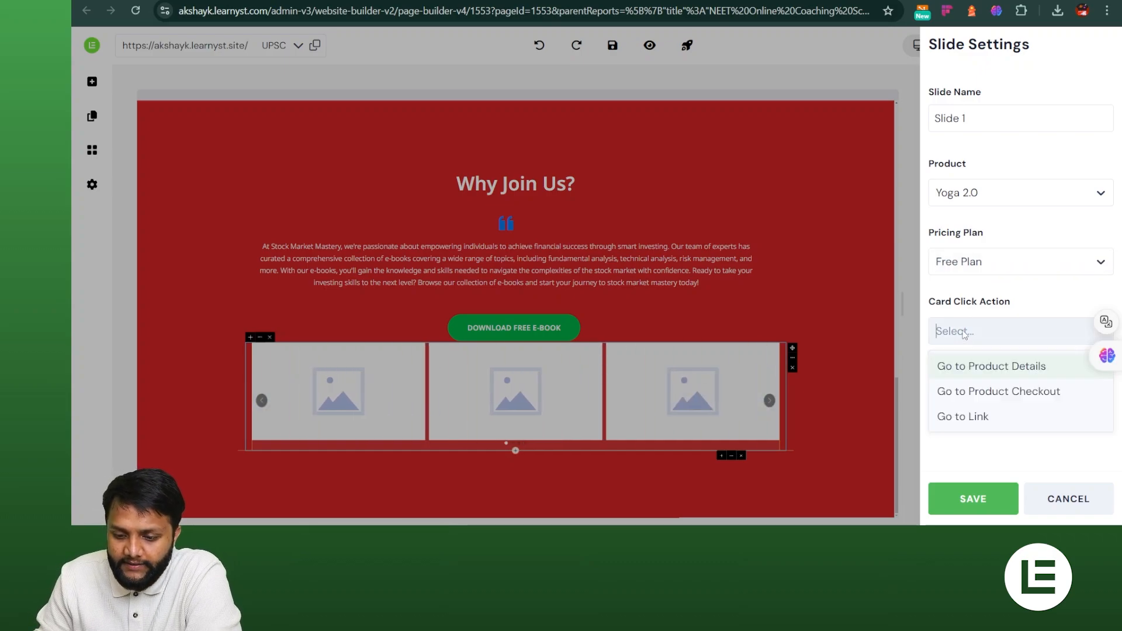
left_click(981, 366)
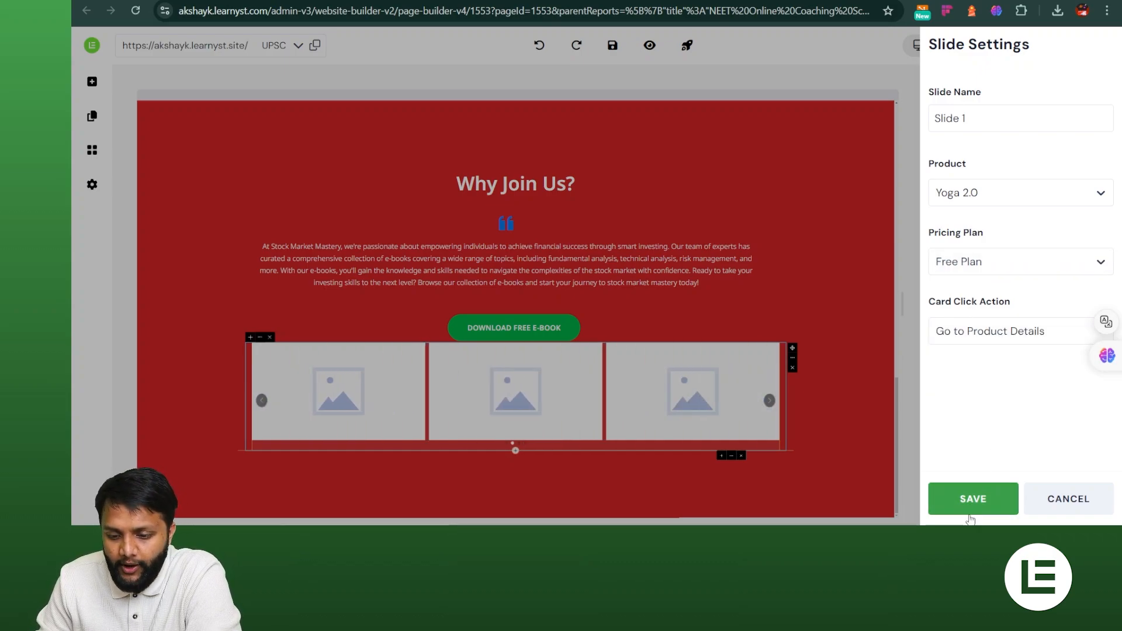
left_click(972, 504)
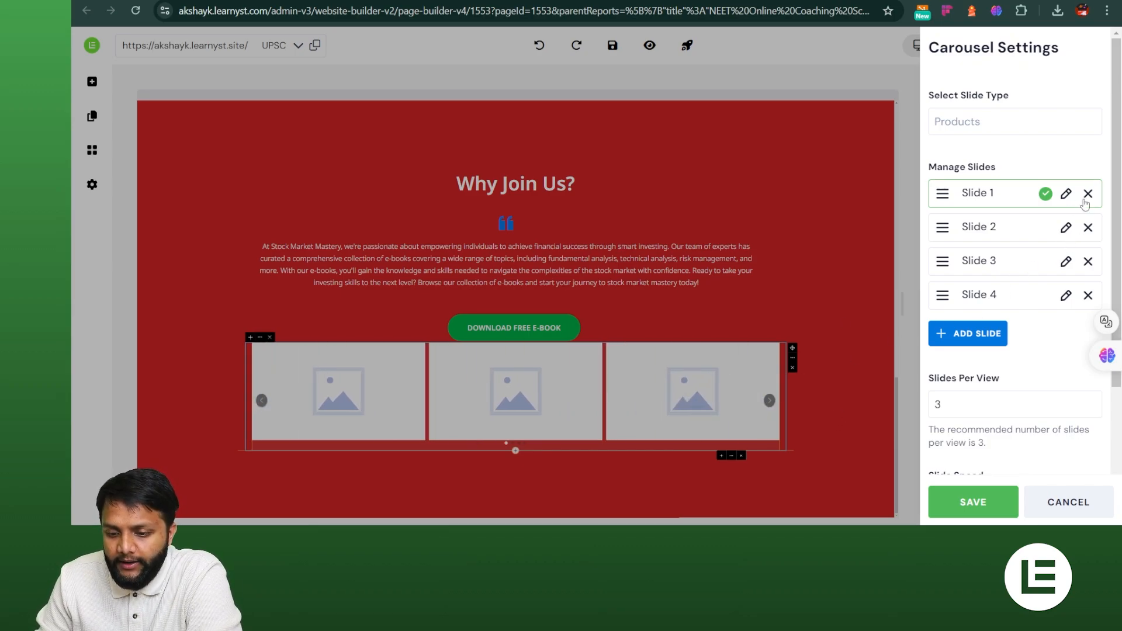
- Set Slide 2 to Communication Classes with the 1 Month Plan, opening product details
left_click(1065, 228)
left_click(1005, 202)
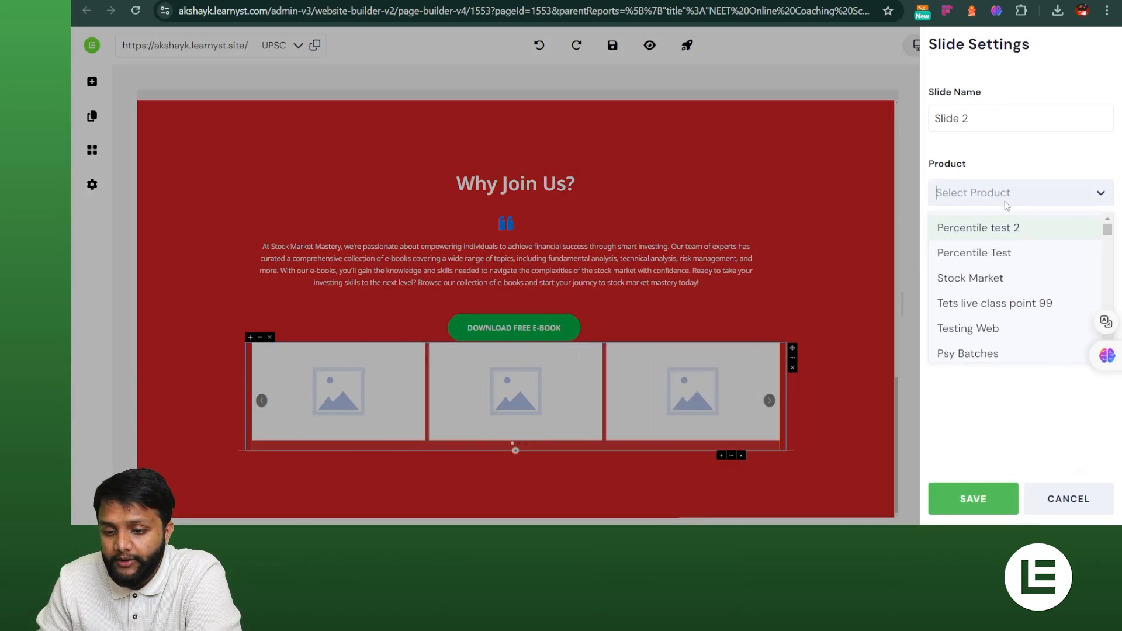
type("comm")
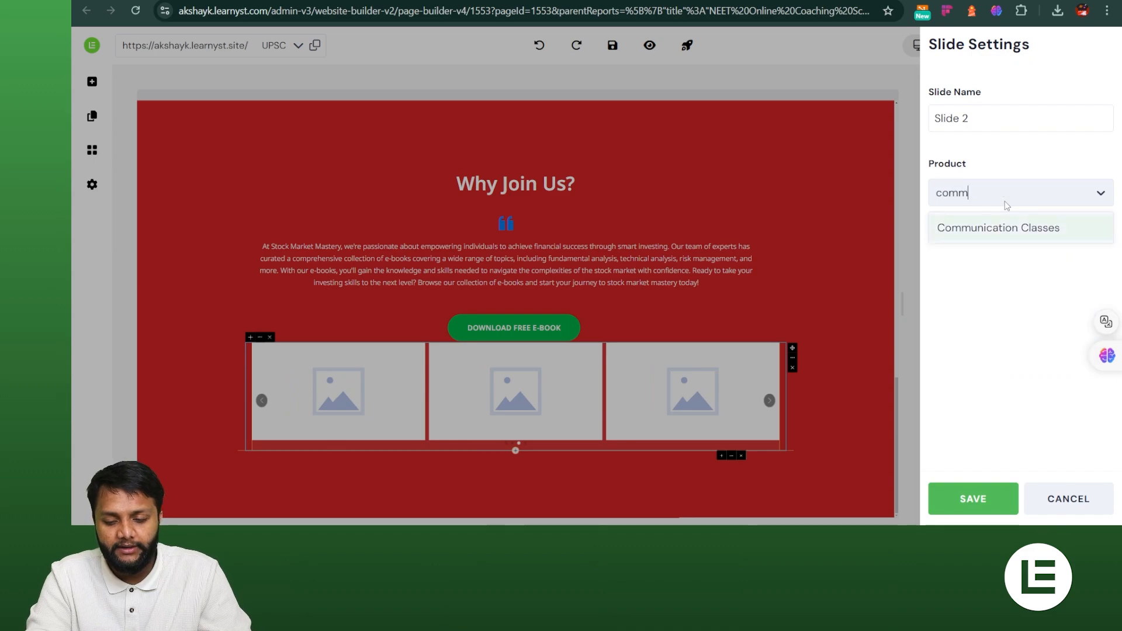
left_click(997, 230)
left_click(994, 268)
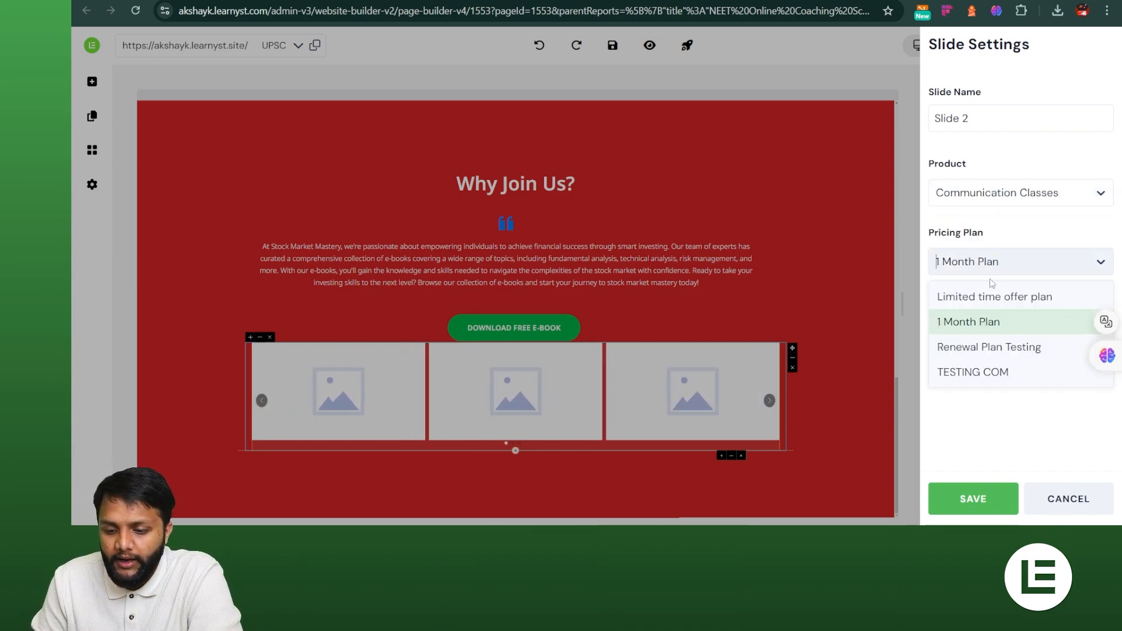
left_click(999, 296)
left_click(977, 331)
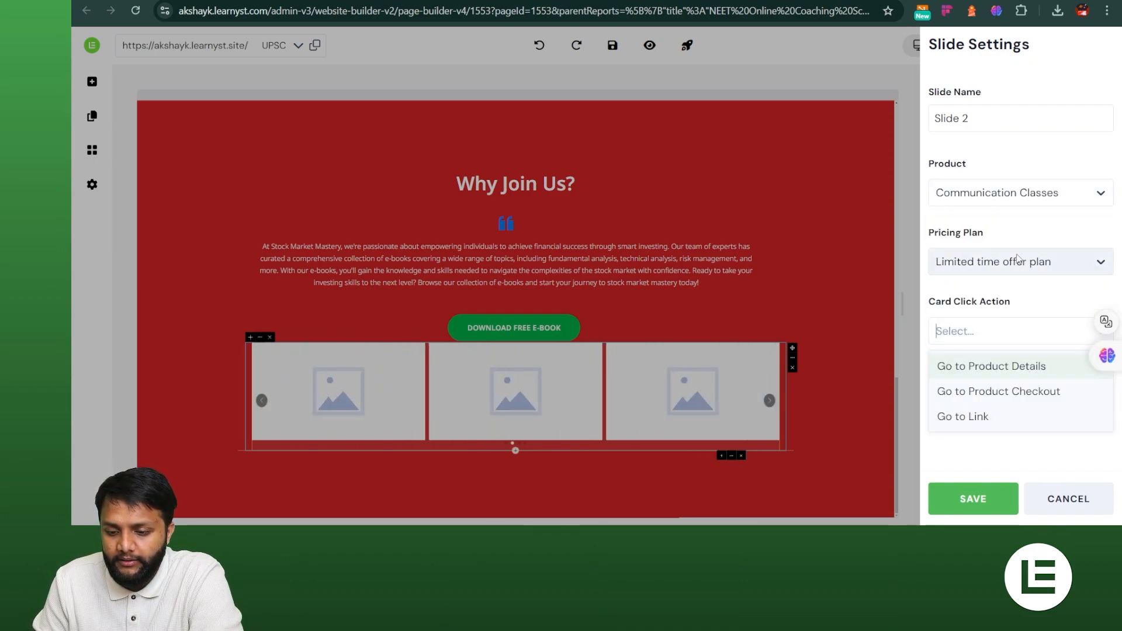
left_click(1000, 266)
left_click(986, 331)
left_click(987, 330)
left_click(1005, 368)
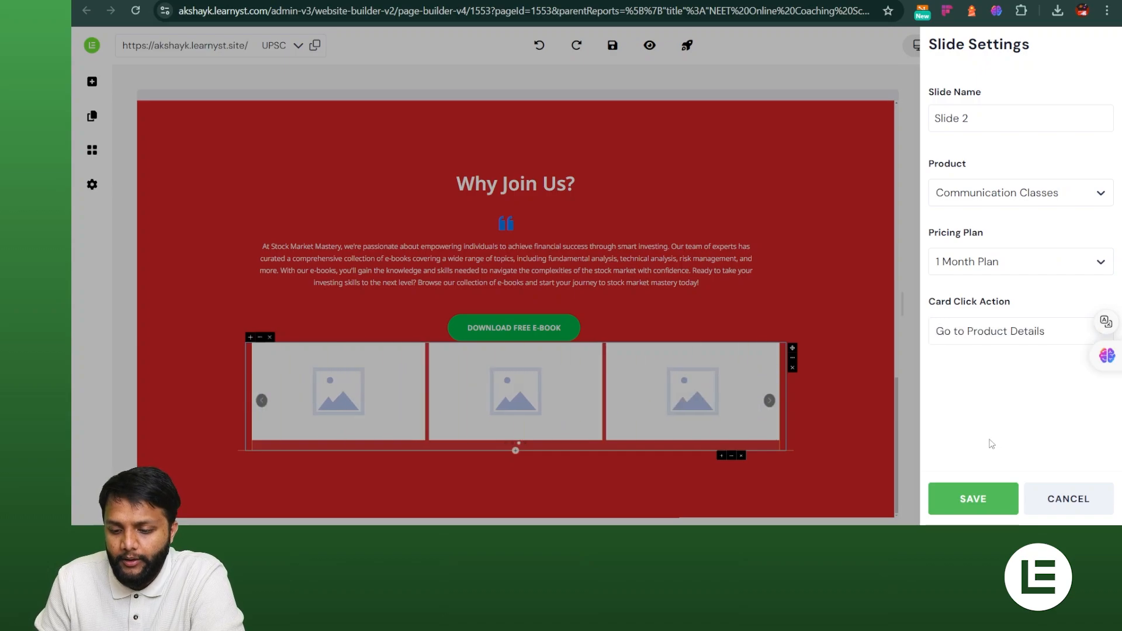
left_click(974, 499)
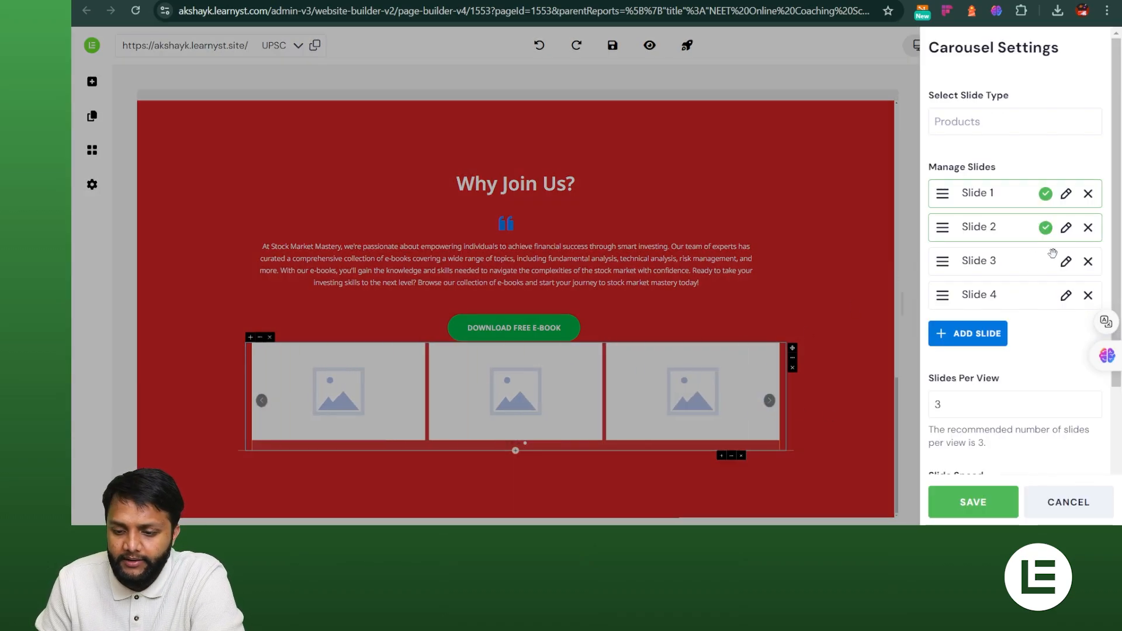
- Set carousel Slide 3 to UPSC 2023 Prelims, opening product details
left_click(1067, 263)
left_click(988, 193)
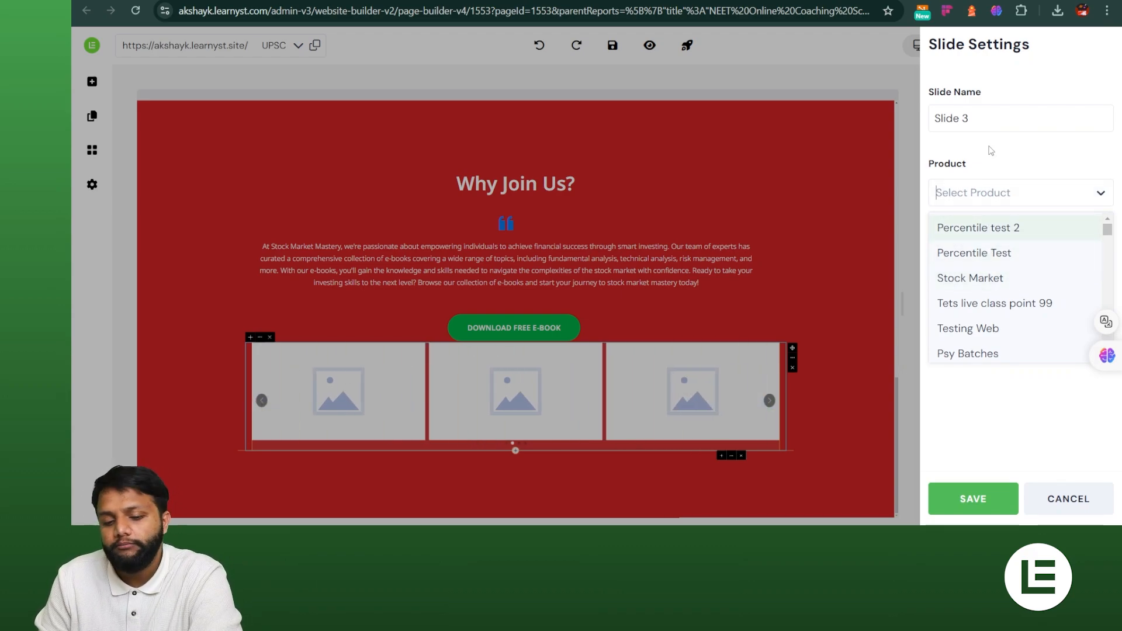
type("upsc")
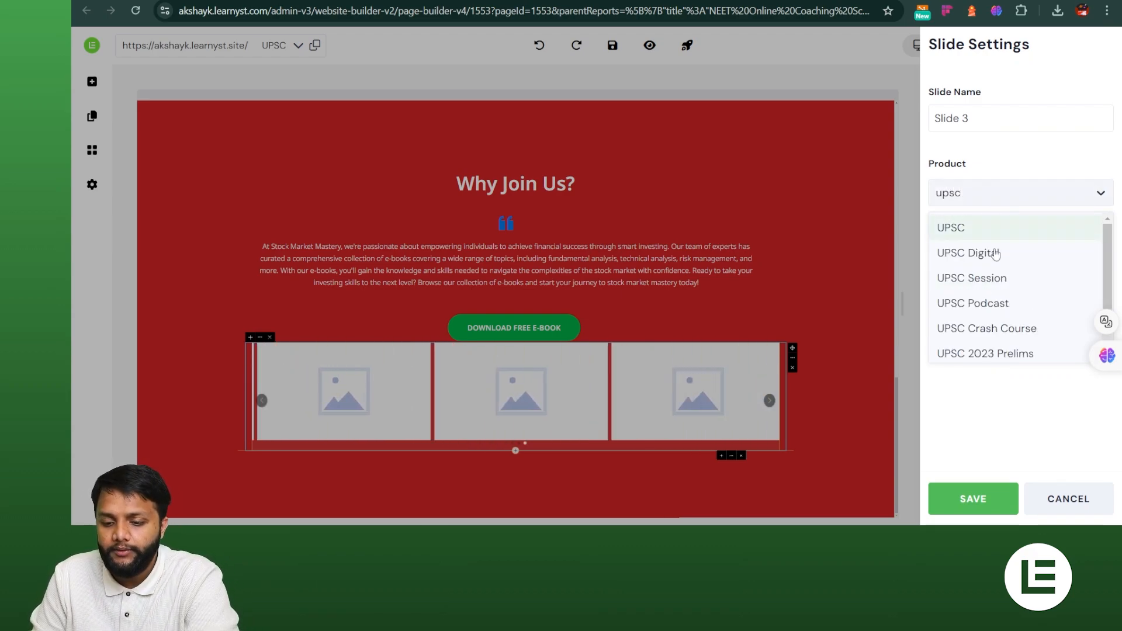
left_click(990, 227)
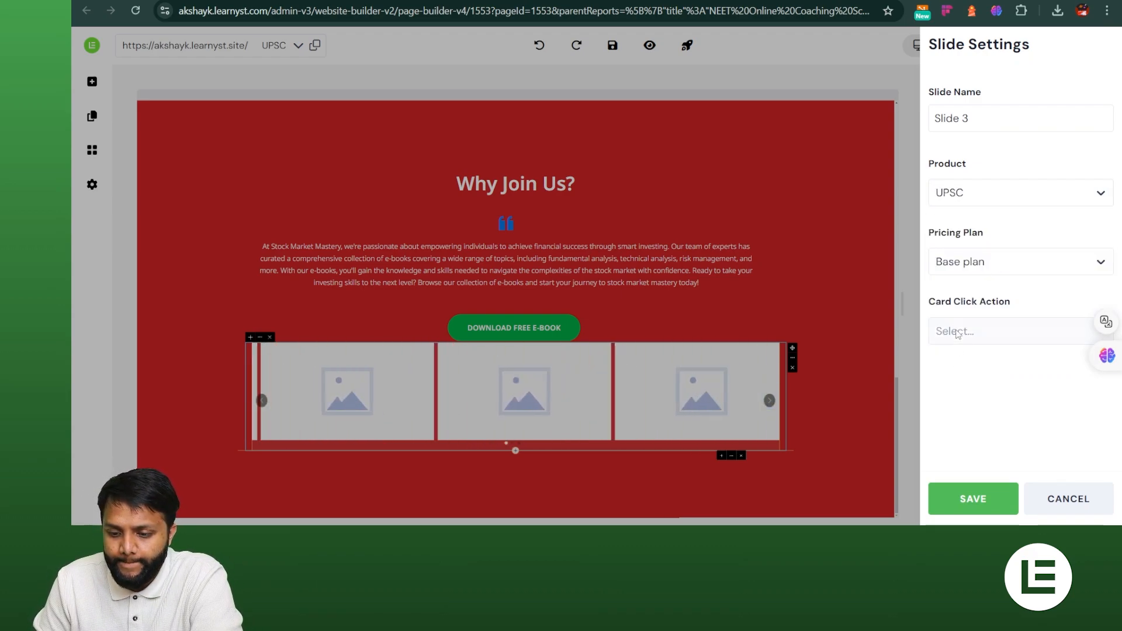
left_click(986, 193)
type("upsc")
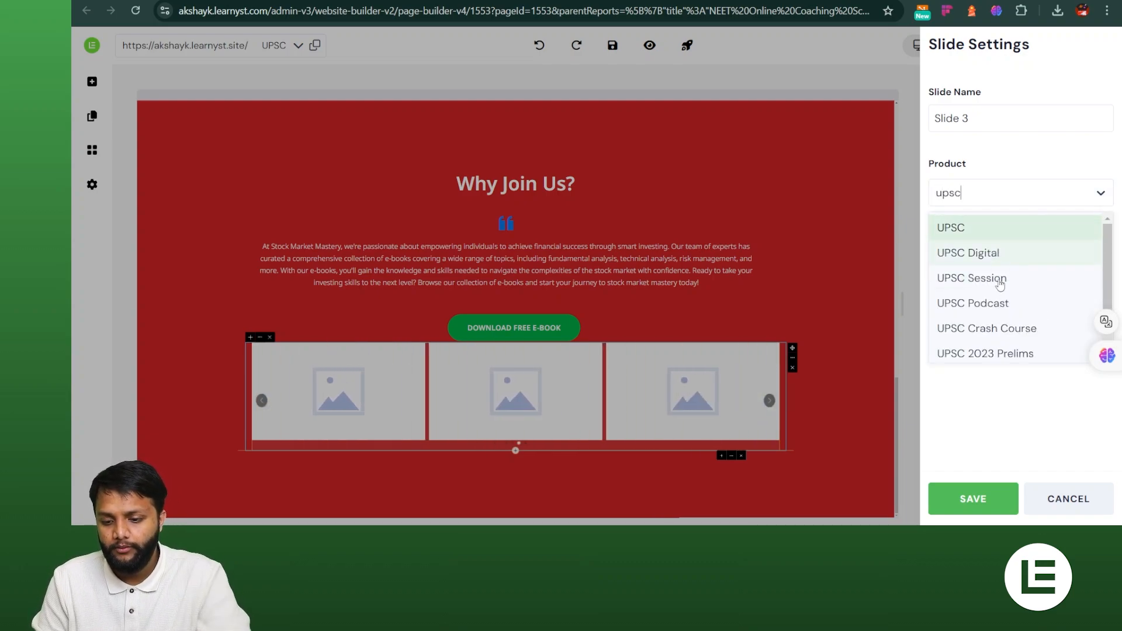
left_click(996, 353)
left_click(1001, 342)
left_click(998, 368)
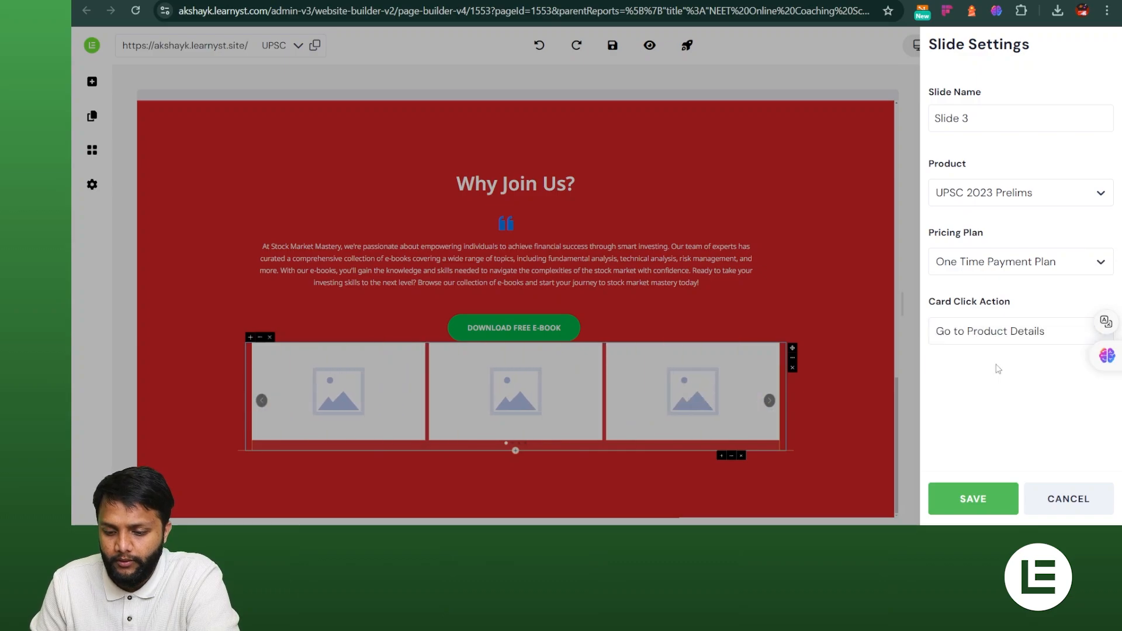
left_click(973, 498)
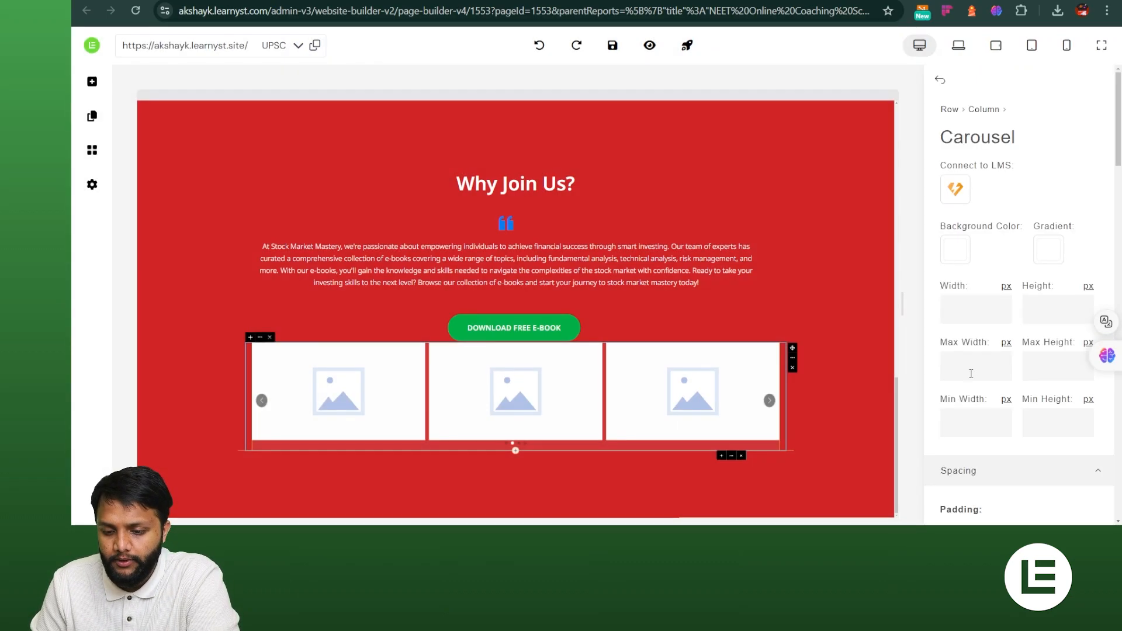
- Set Slide 4 to History 2023, opening product details
left_click(1063, 296)
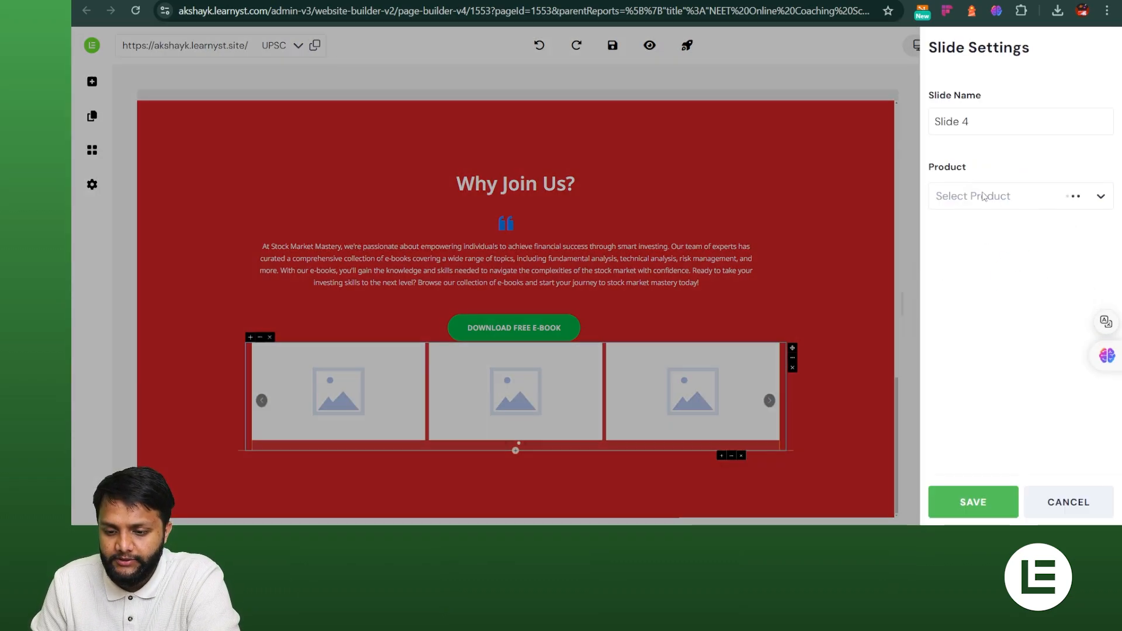
left_click(988, 202)
type("hist")
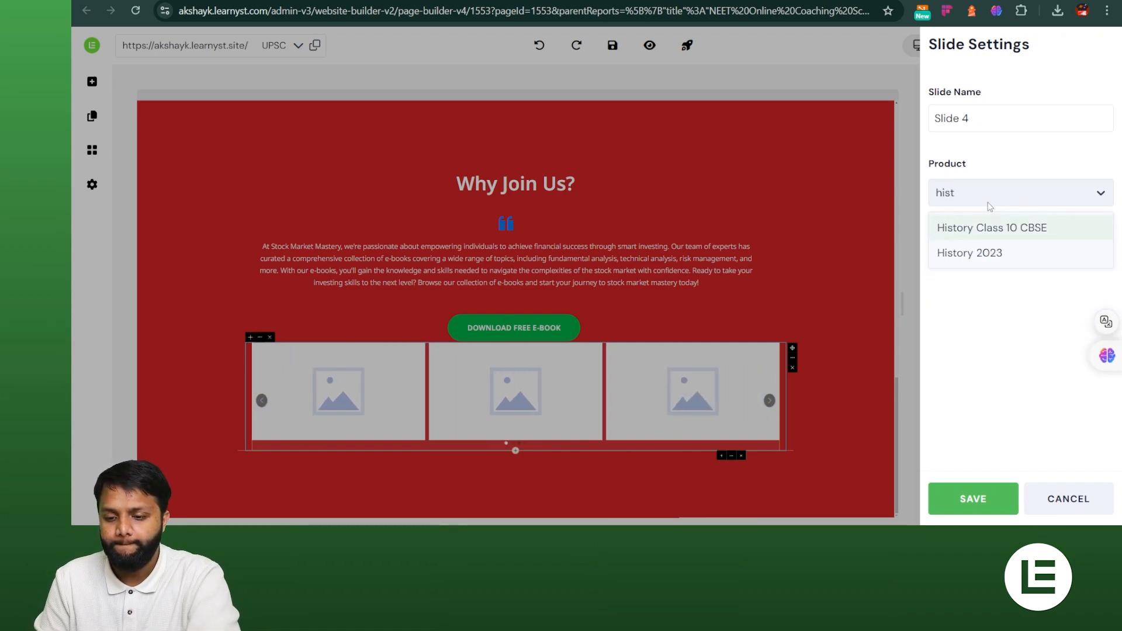
left_click(985, 254)
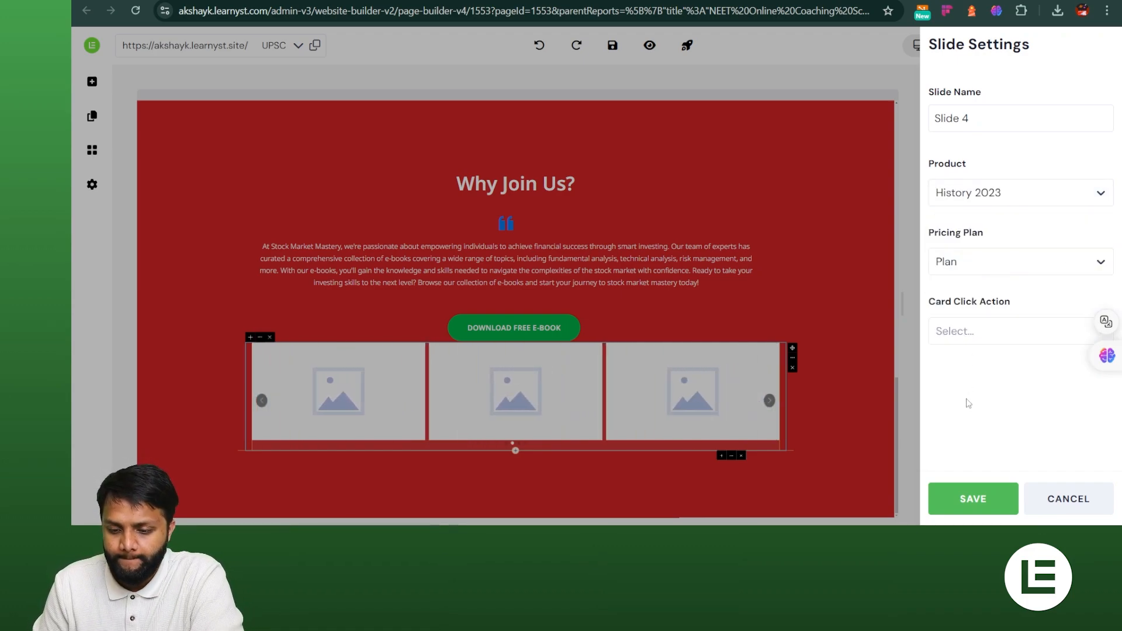
left_click(982, 331)
left_click(972, 367)
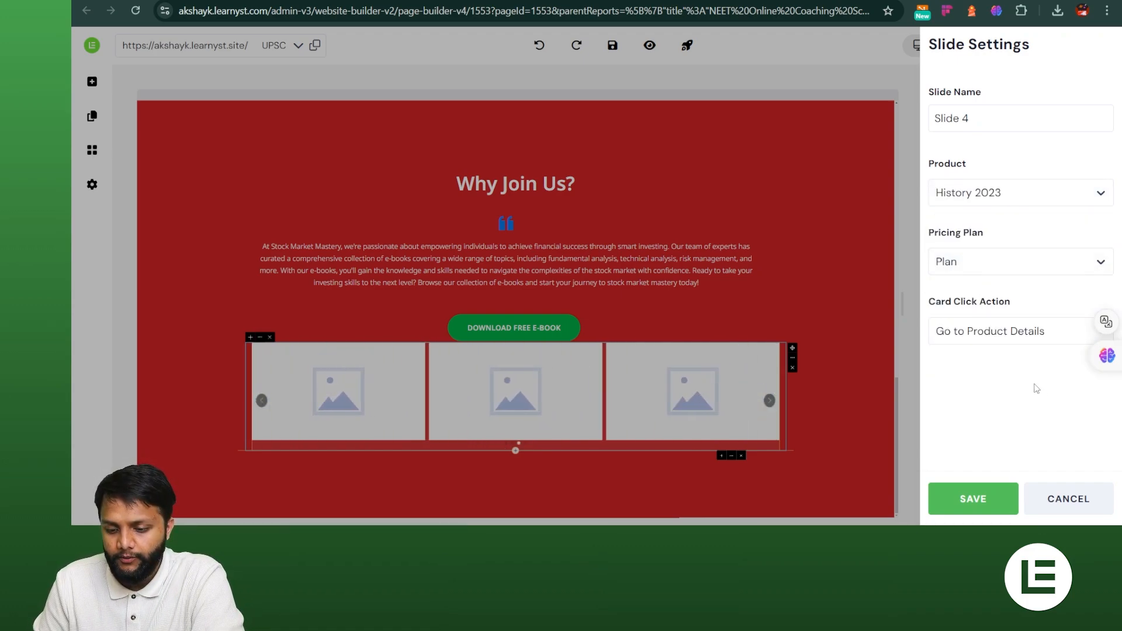
left_click(990, 508)
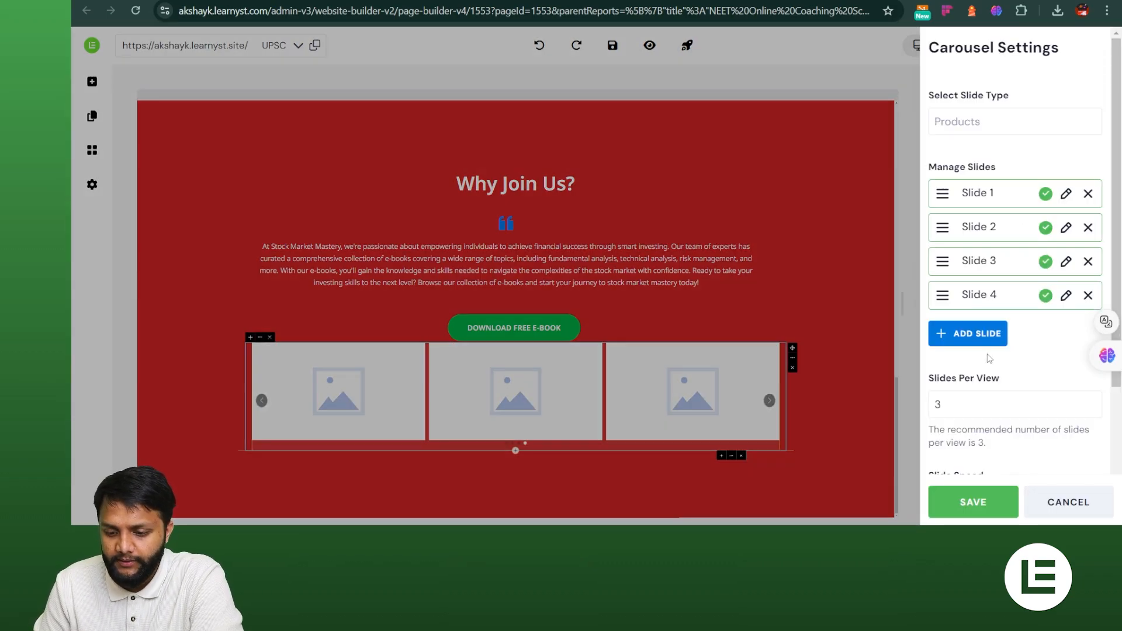
- Review the four product slides and save the carousel to load its product cards
scroll(990, 358, "down", 3)
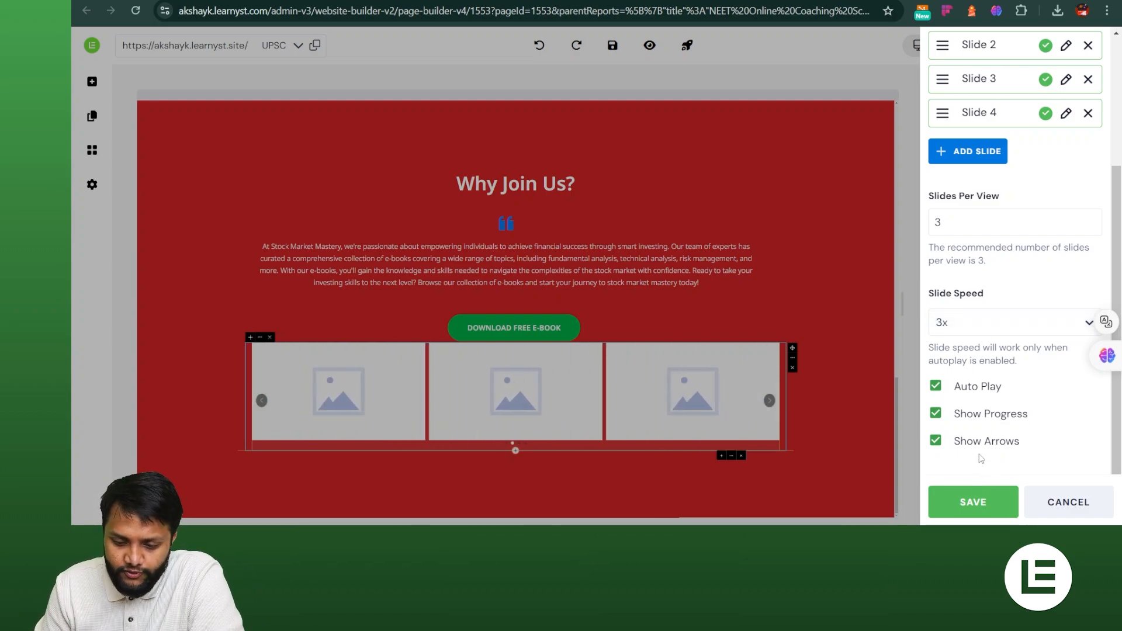
scroll(981, 452, "up", 3)
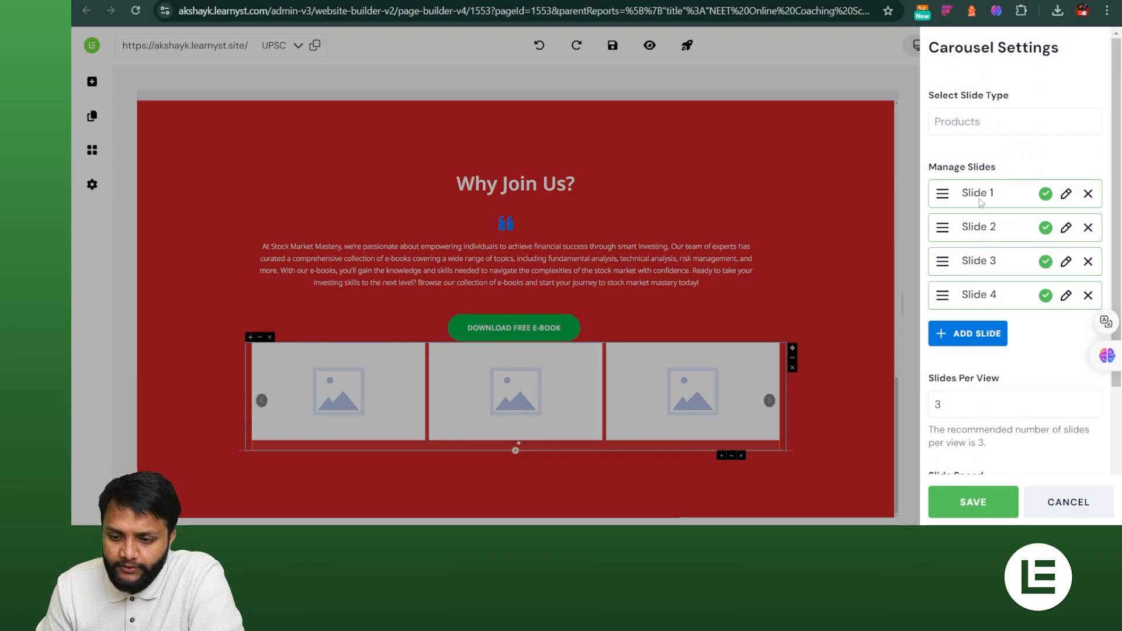
left_click(975, 502)
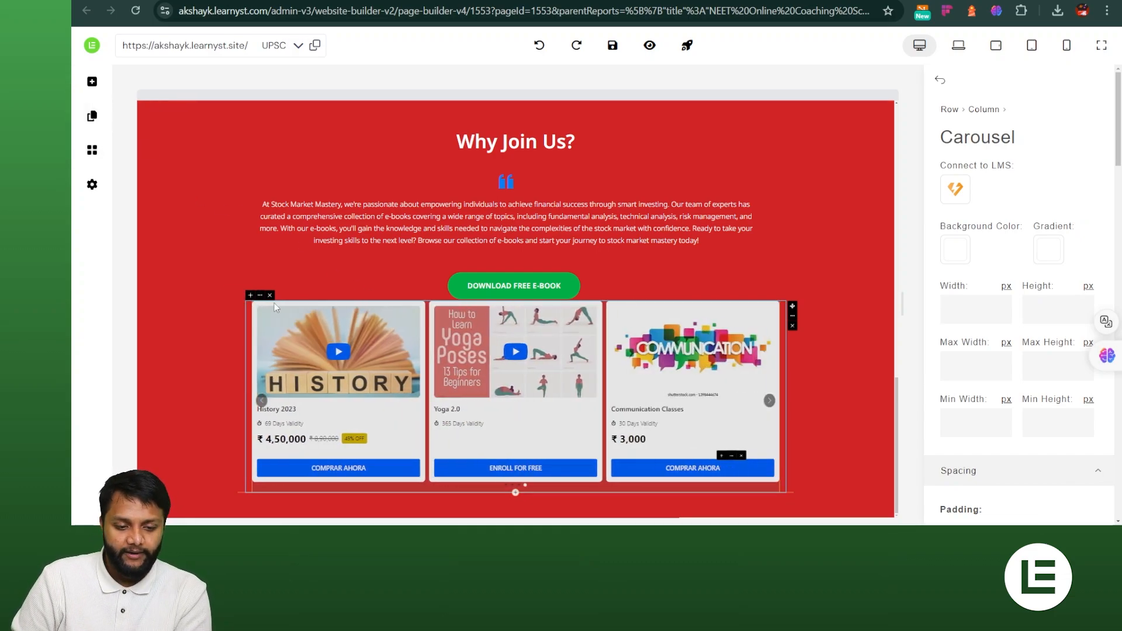
- Add a Login Form widget with email, password and submit below the product carousel
left_click(92, 151)
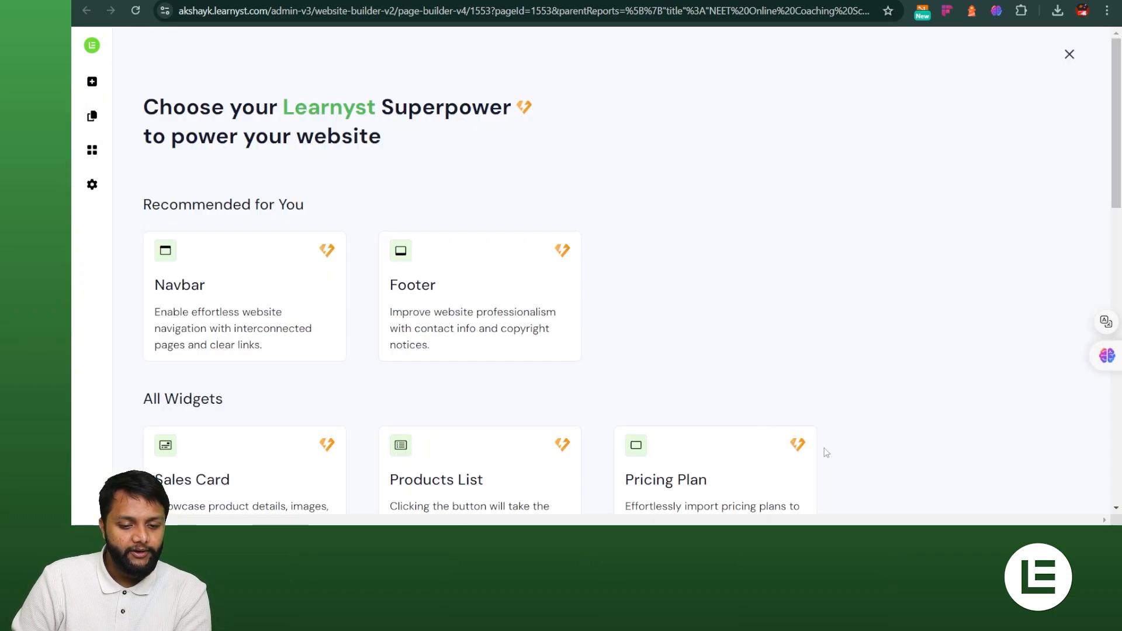
scroll(674, 374, "down", 10)
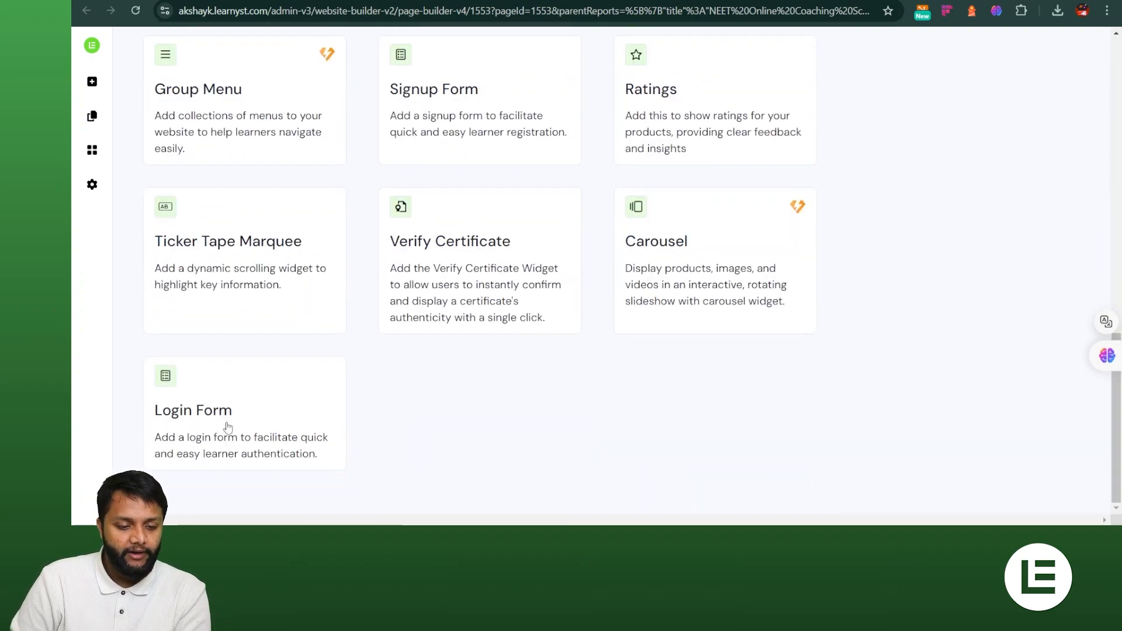
left_click(227, 428)
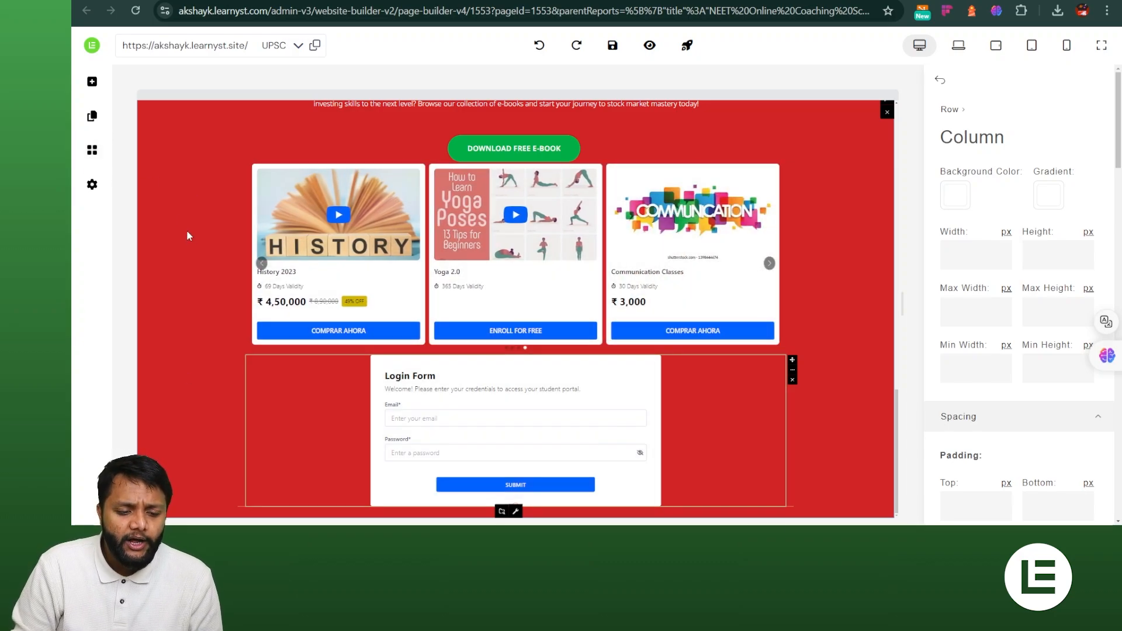
left_click(92, 150)
scroll(910, 391, "down", 5)
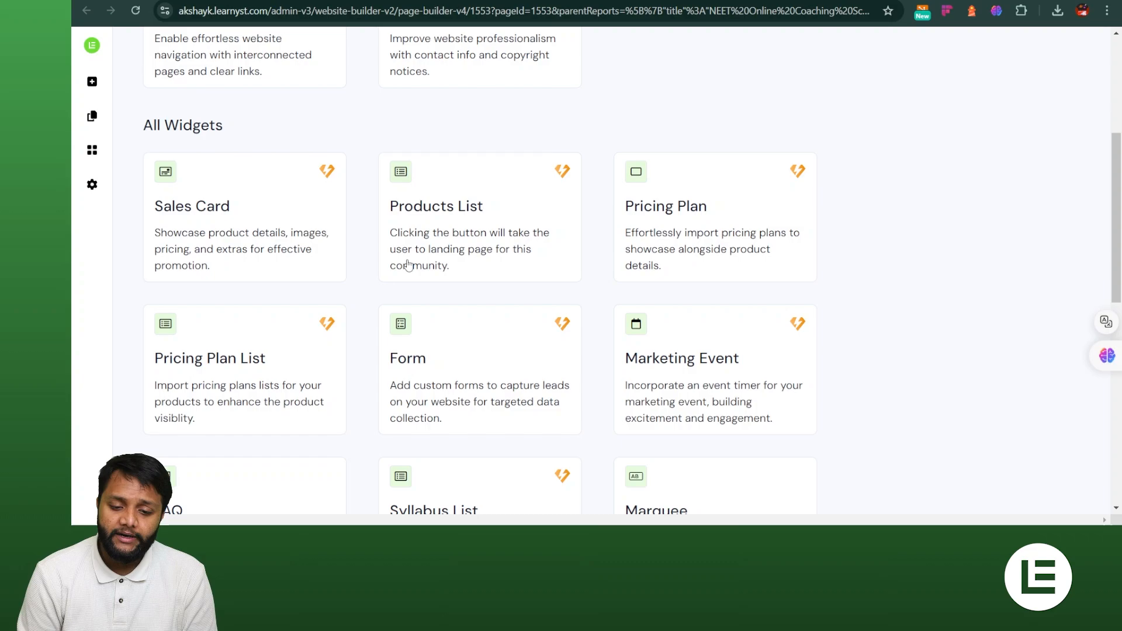
scroll(408, 265, "down", 3)
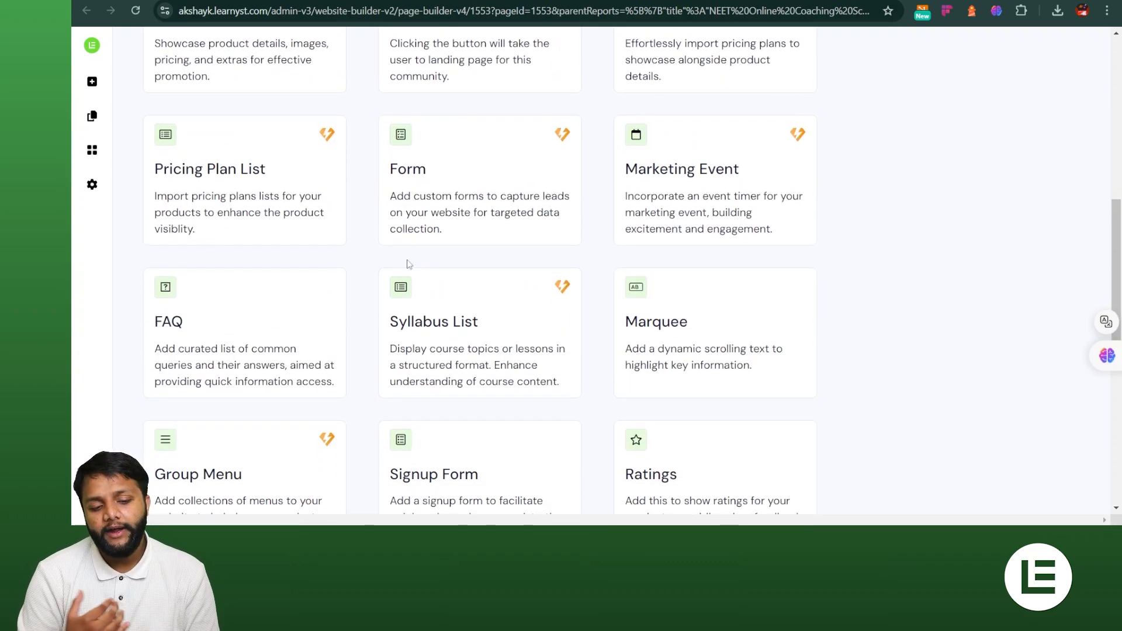
scroll(408, 264, "down", 3)
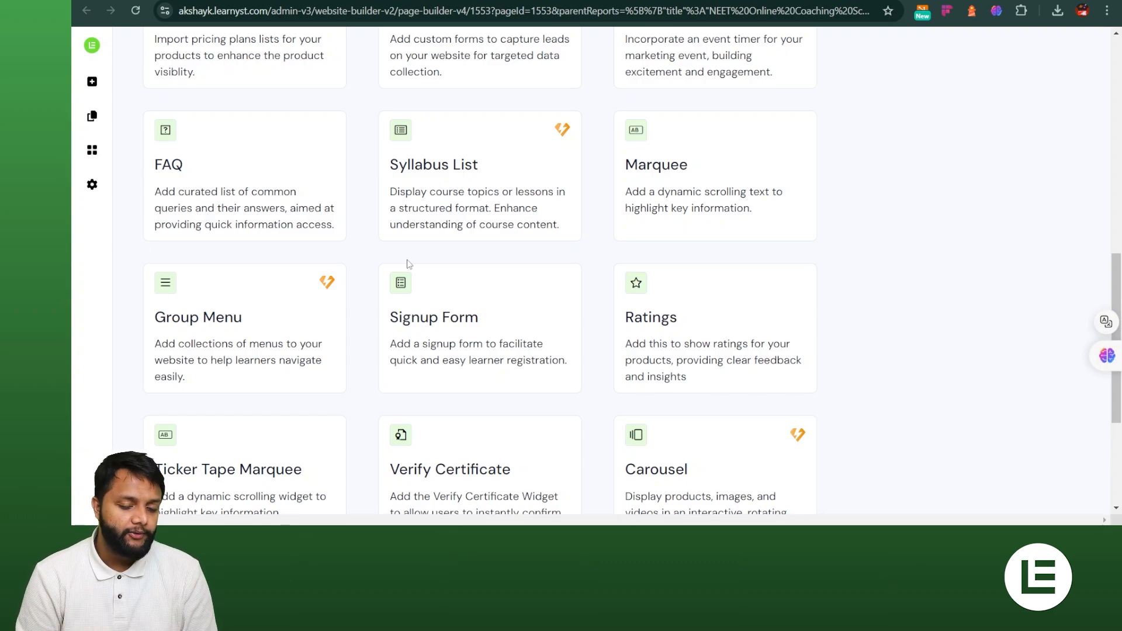
scroll(408, 264, "down", 4)
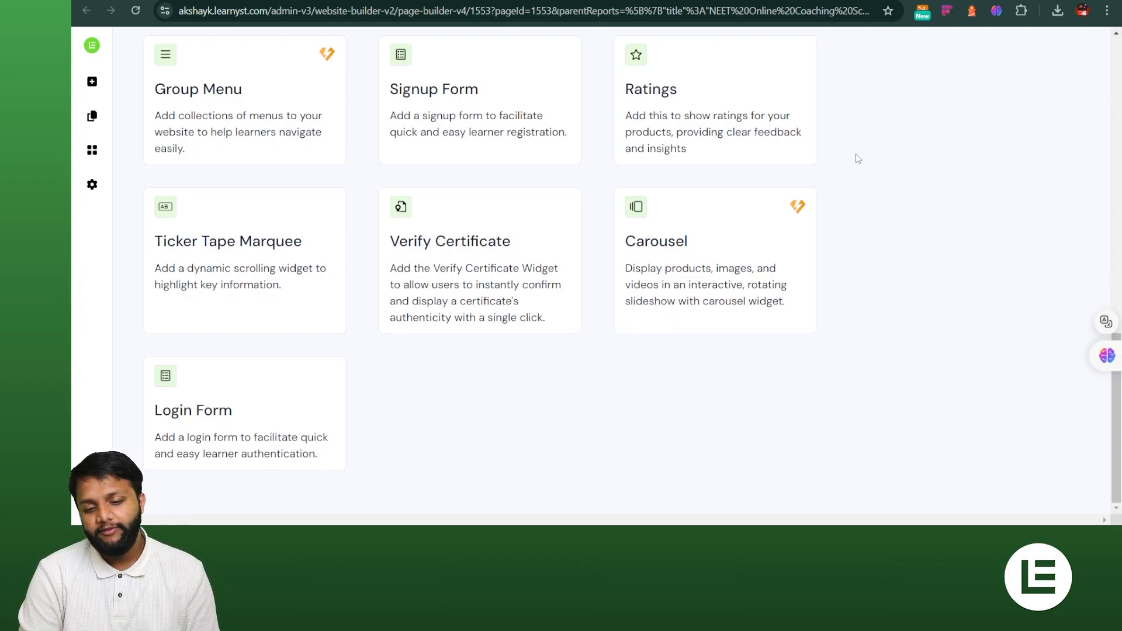
scroll(556, 297, "up", 3)
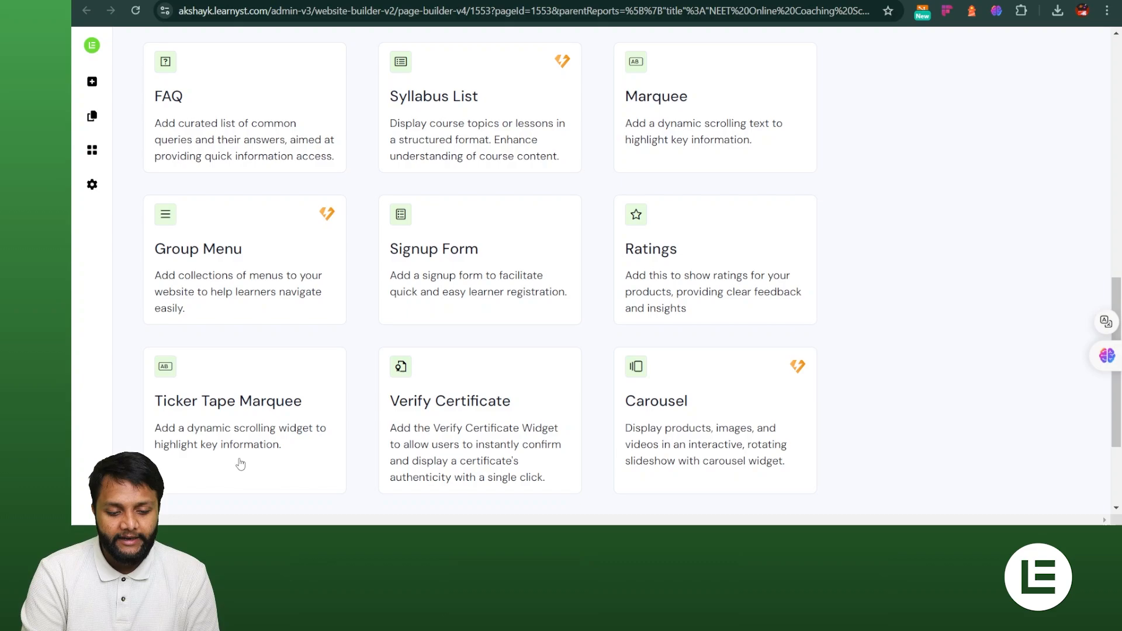
scroll(304, 459, "up", 3)
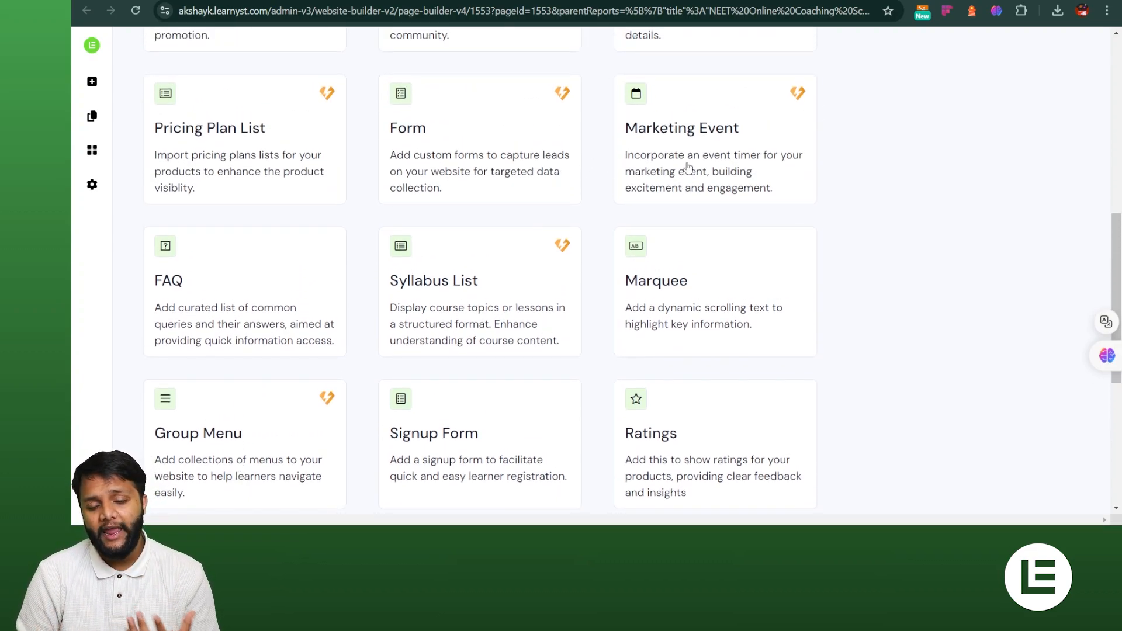
scroll(556, 185, "up", 8)
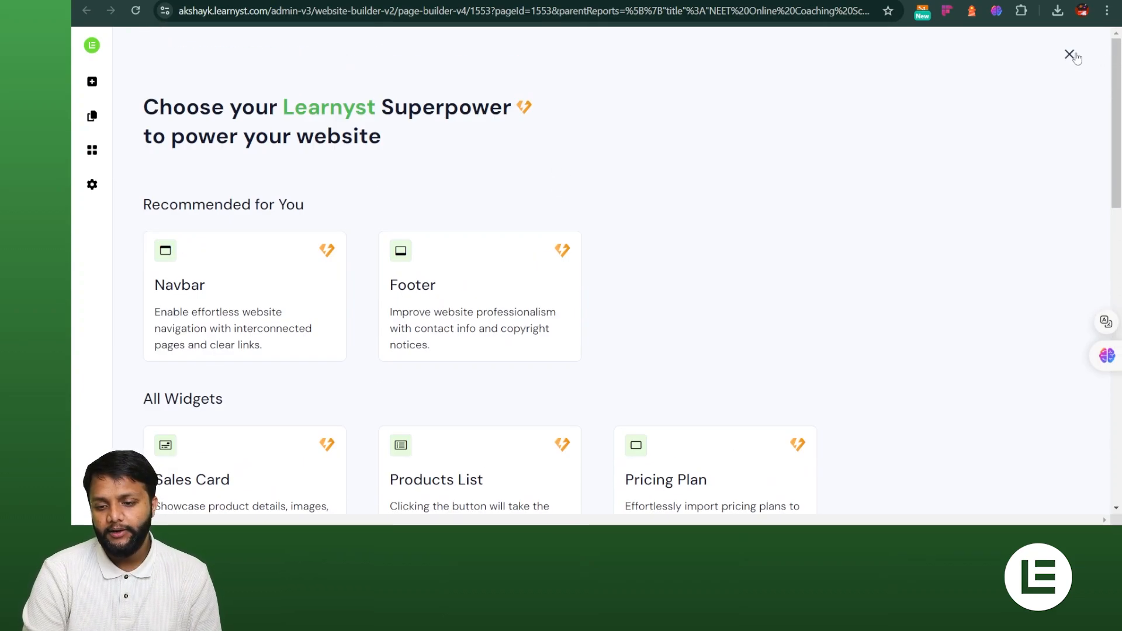
left_click(1074, 56)
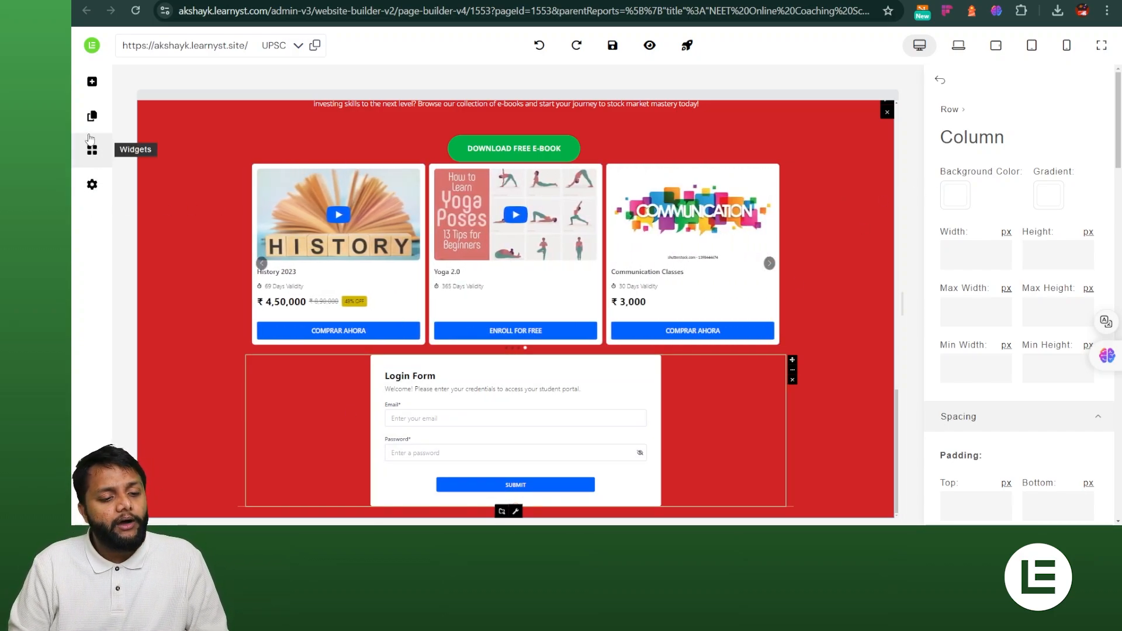
left_click(93, 94)
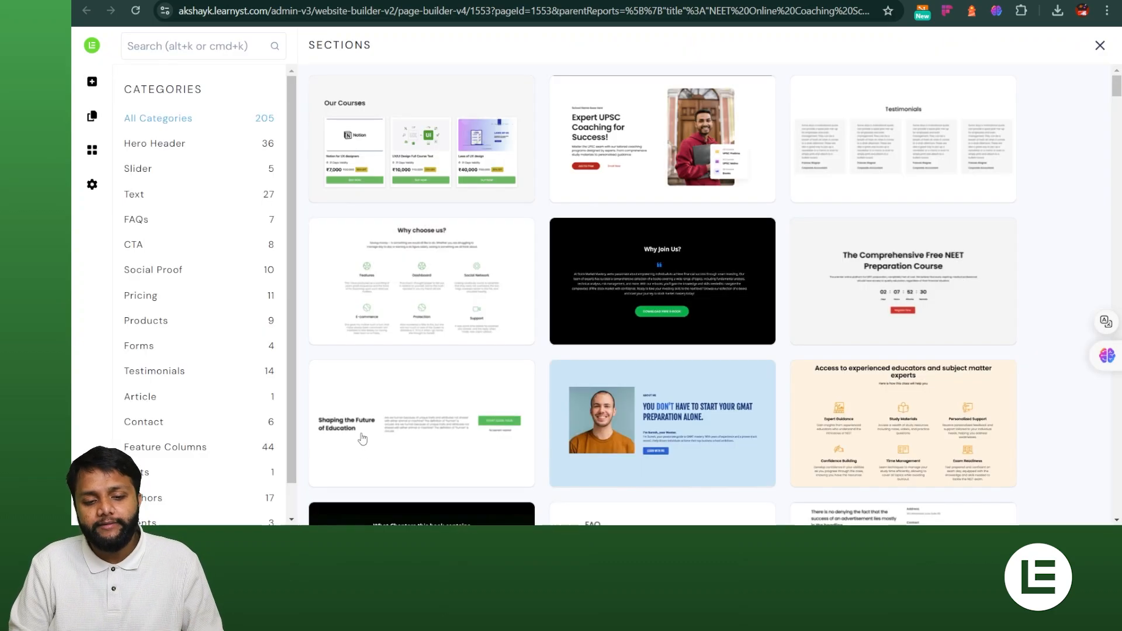
scroll(216, 198, "down", 1)
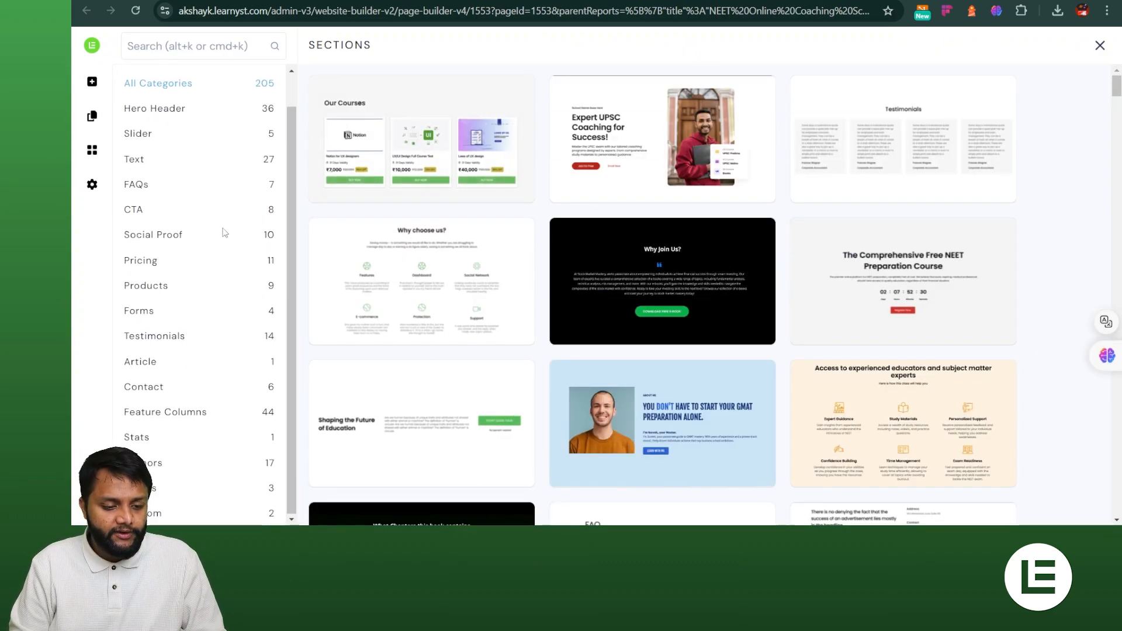
scroll(554, 258, "down", 12)
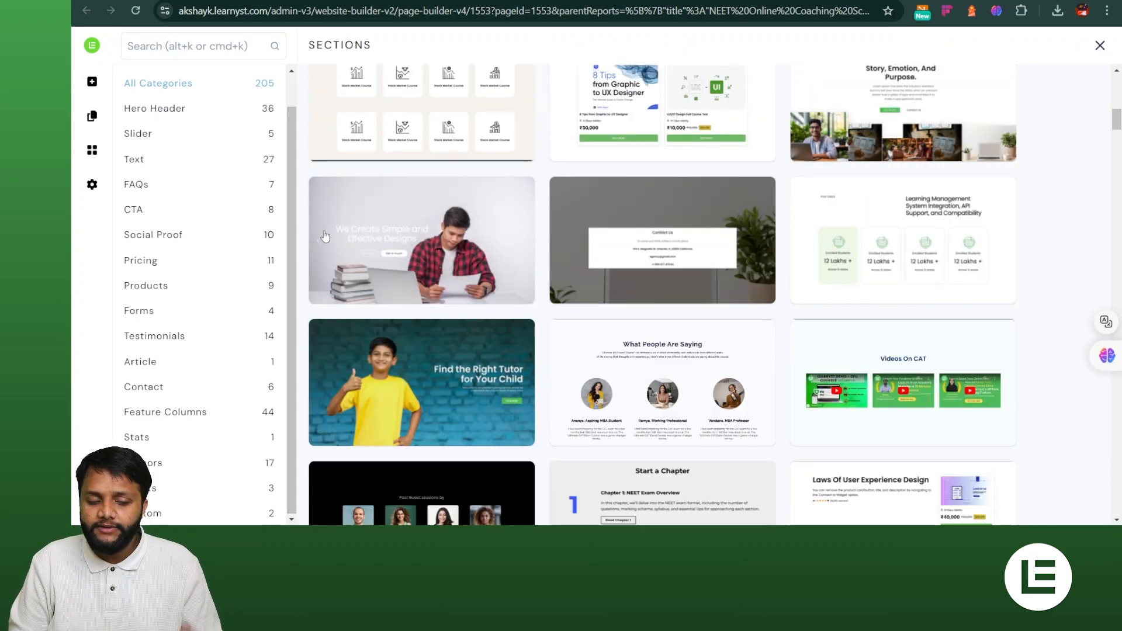
scroll(325, 236, "up", 4)
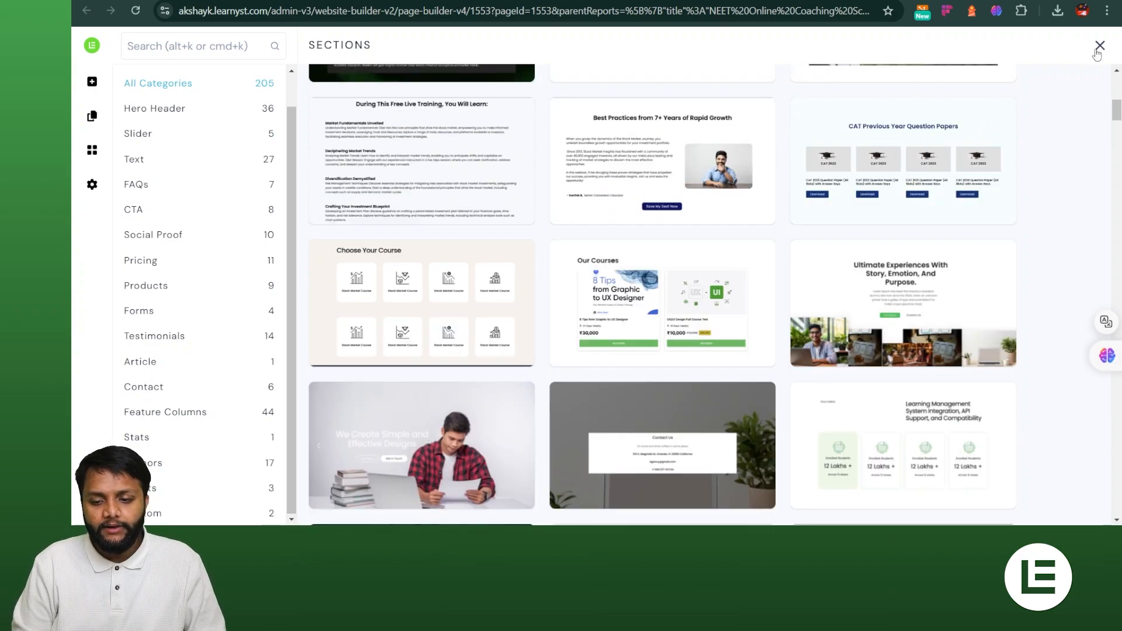
left_click(1098, 51)
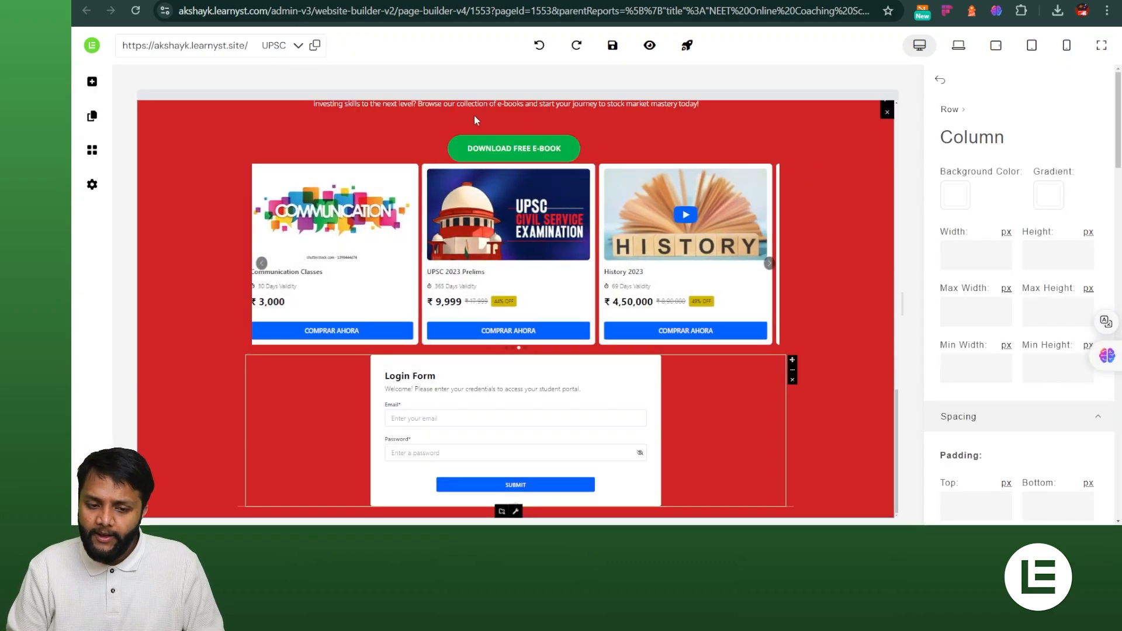